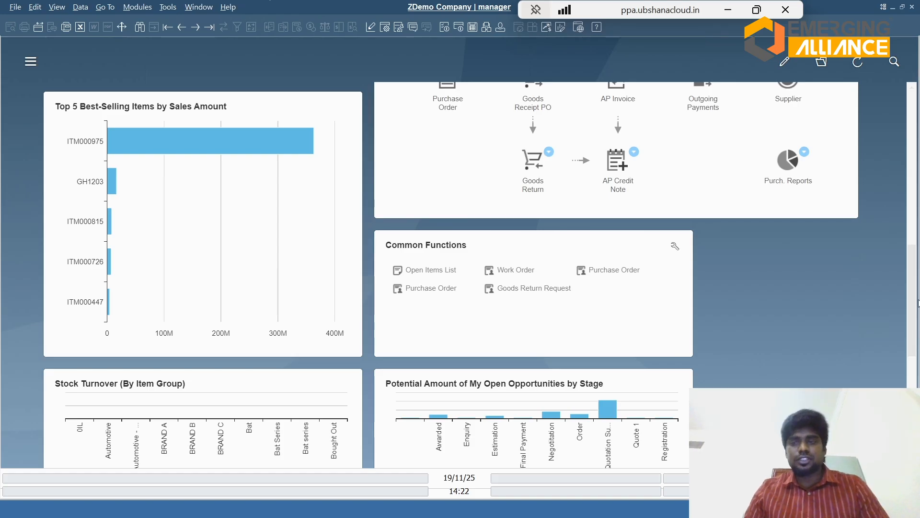
Step: Review the dashboard's key figures, then show the modules list and look over the functions under Sales - AR
{"action": "left_click_drag", "start_coordinate": [912, 304], "coordinate": [907, 143]}
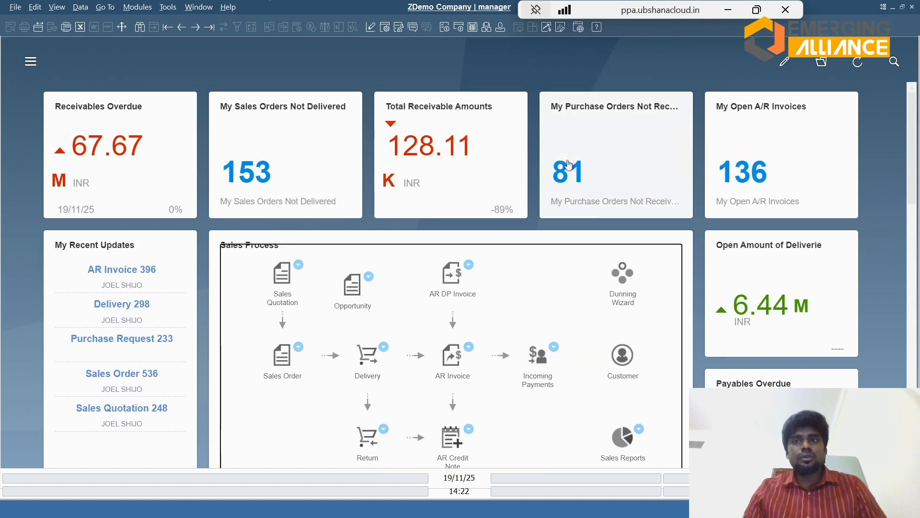
{"action": "mouse_move", "coordinate": [483, 144]}
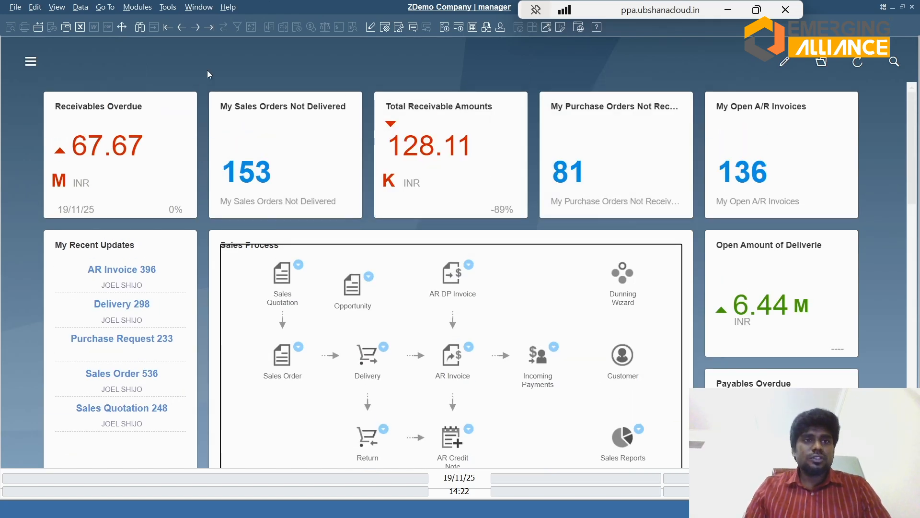
{"action": "left_click", "coordinate": [30, 67]}
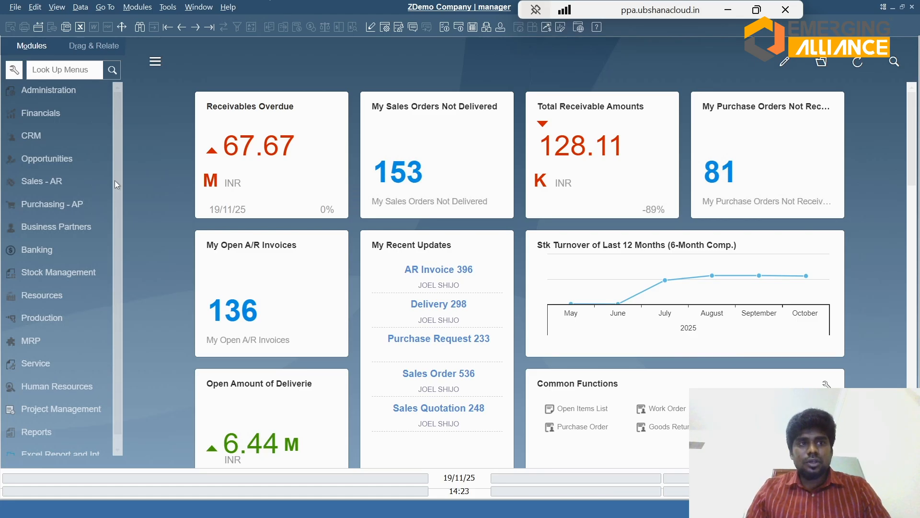
{"action": "left_click", "coordinate": [50, 182]}
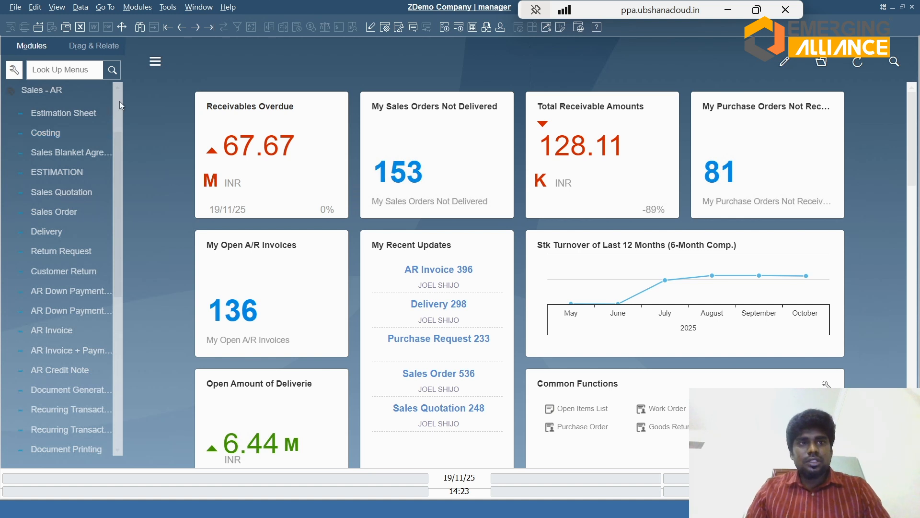
{"action": "left_click", "coordinate": [59, 95]}
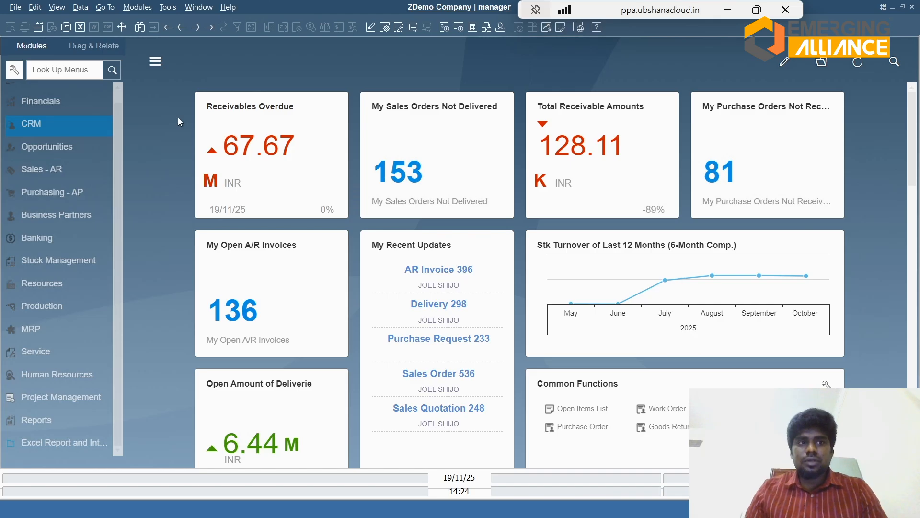
Step: Open item IT00EA001 in Item Master Data under Stock Management and enlarge the form, with the user-defined fields collapsed
{"action": "left_click", "coordinate": [44, 259]}
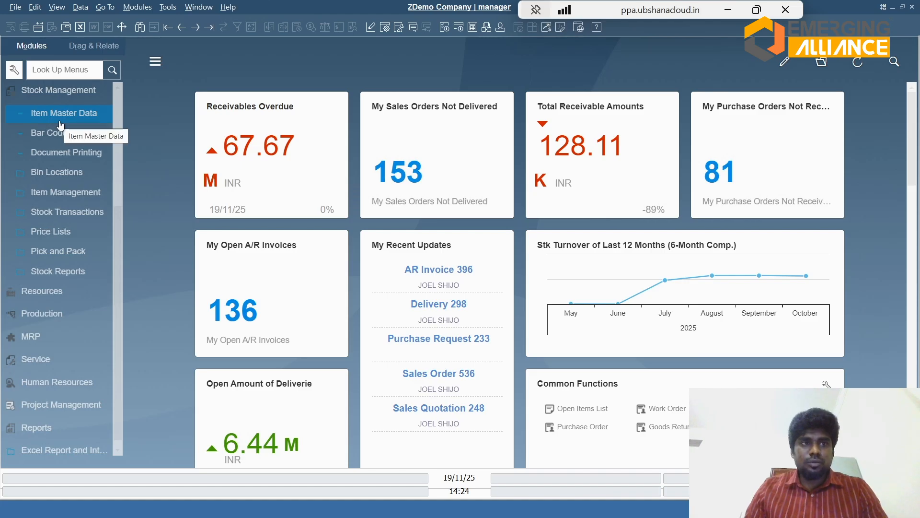
{"action": "left_click", "coordinate": [46, 116]}
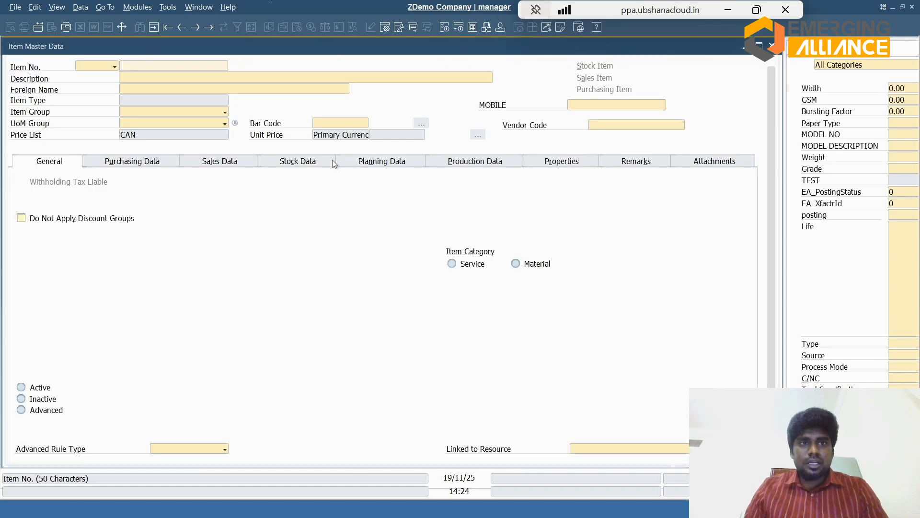
{"action": "key", "text": "ctrl+Left"}
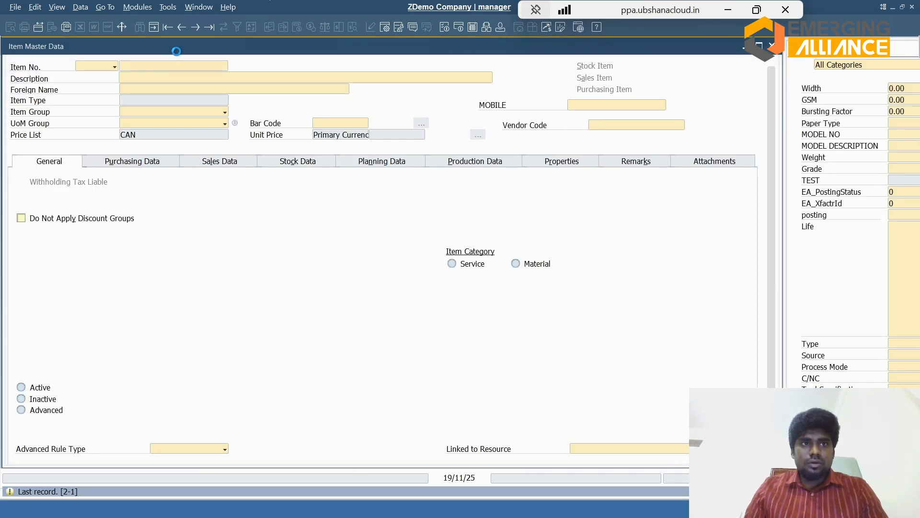
{"action": "left_click", "coordinate": [154, 28]}
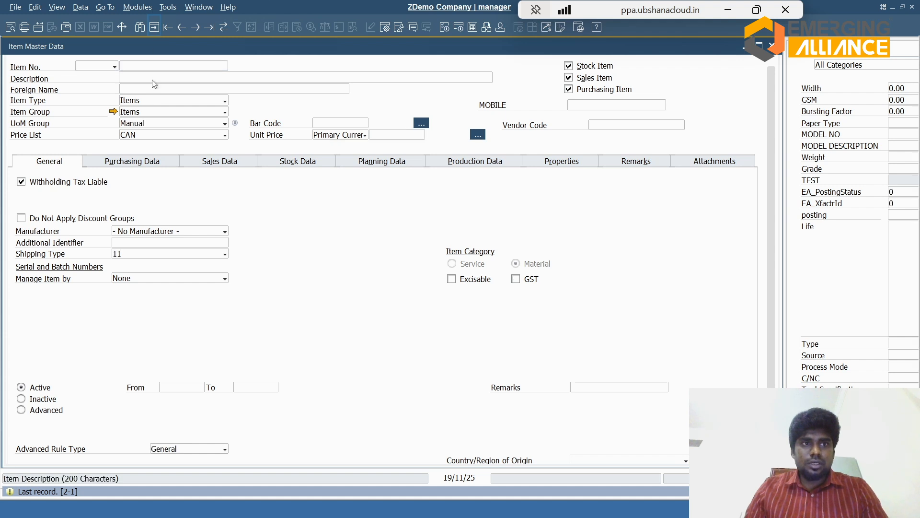
{"action": "left_click", "coordinate": [148, 79]}
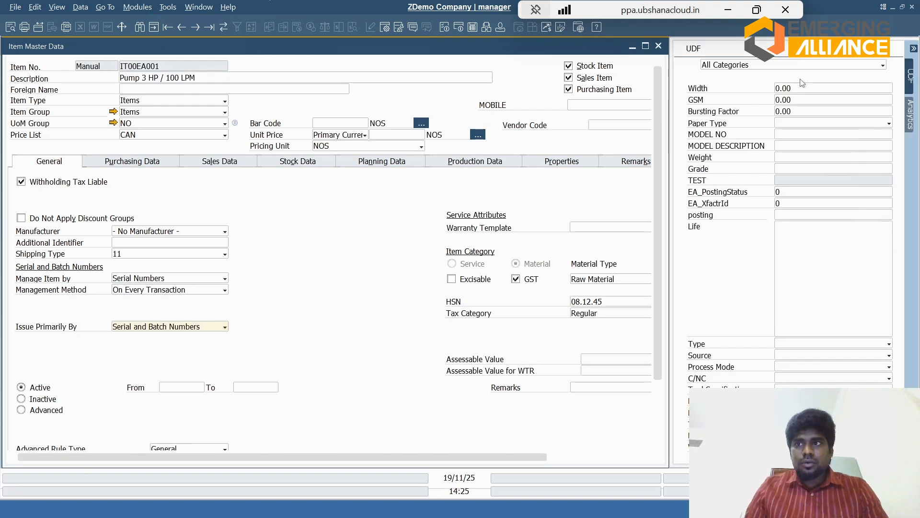
{"action": "left_click", "coordinate": [645, 46]}
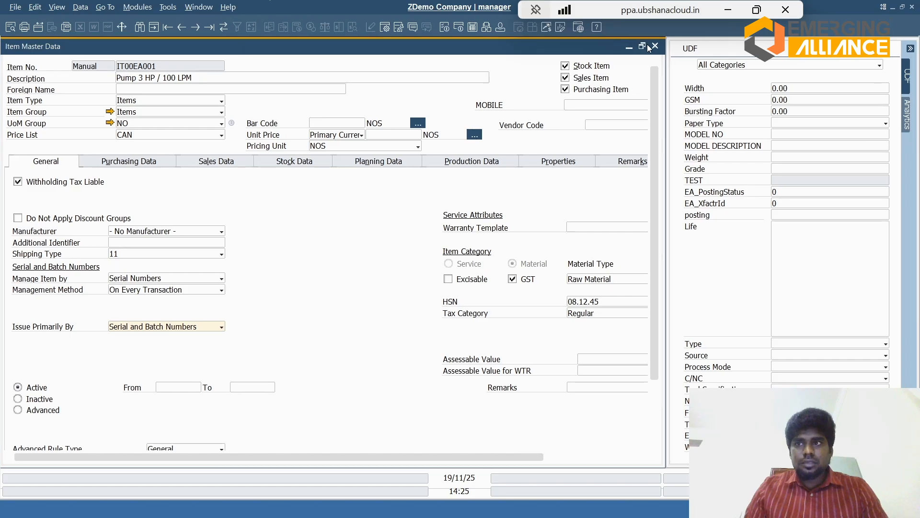
{"action": "left_click", "coordinate": [911, 49]}
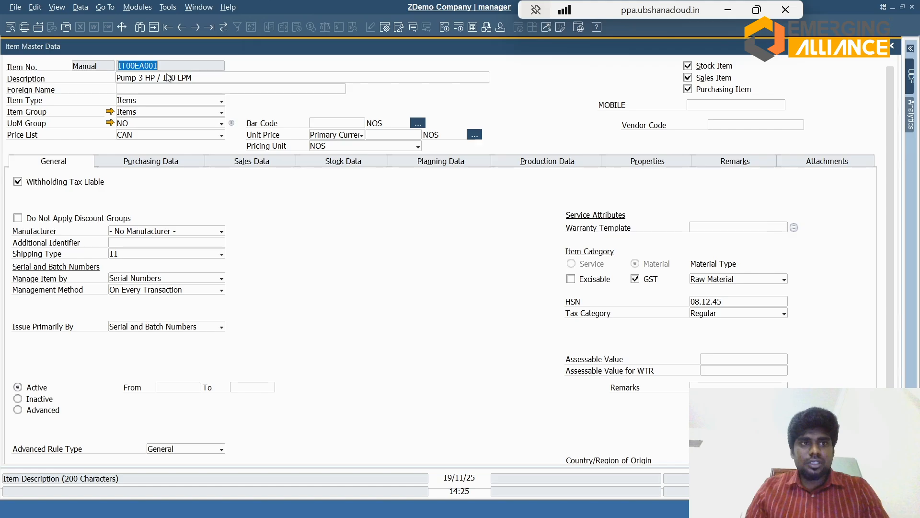
Step: Examine the available choices for the item's group, UoM group and price list without changing them
{"action": "left_click", "coordinate": [145, 114]}
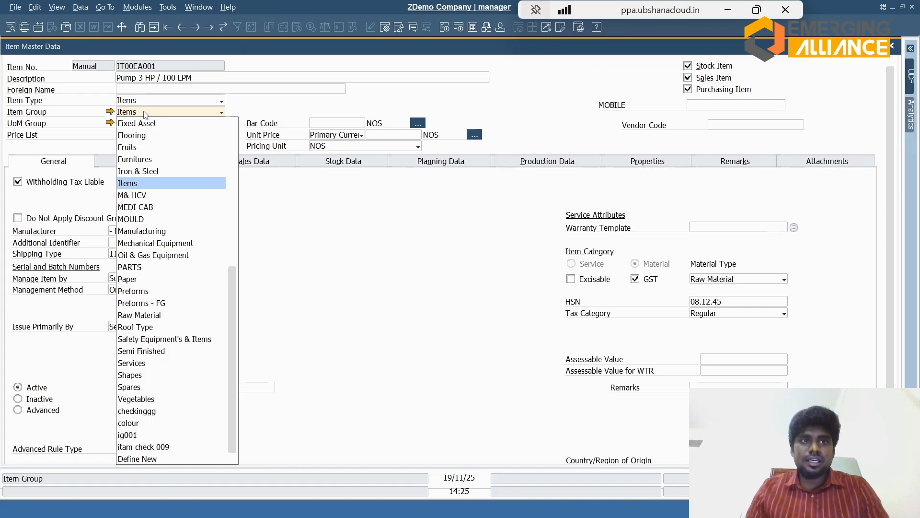
{"action": "left_click", "coordinate": [145, 112]}
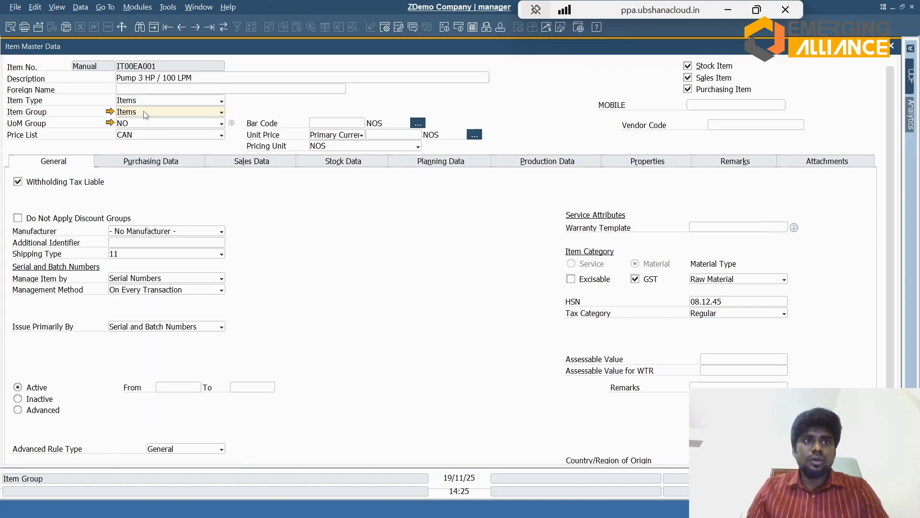
{"action": "left_click", "coordinate": [153, 125]}
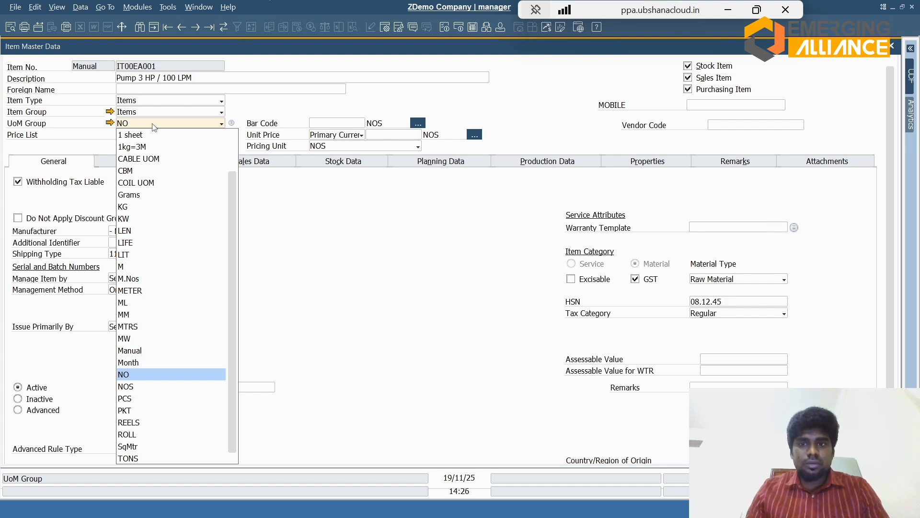
{"action": "left_click", "coordinate": [153, 127]}
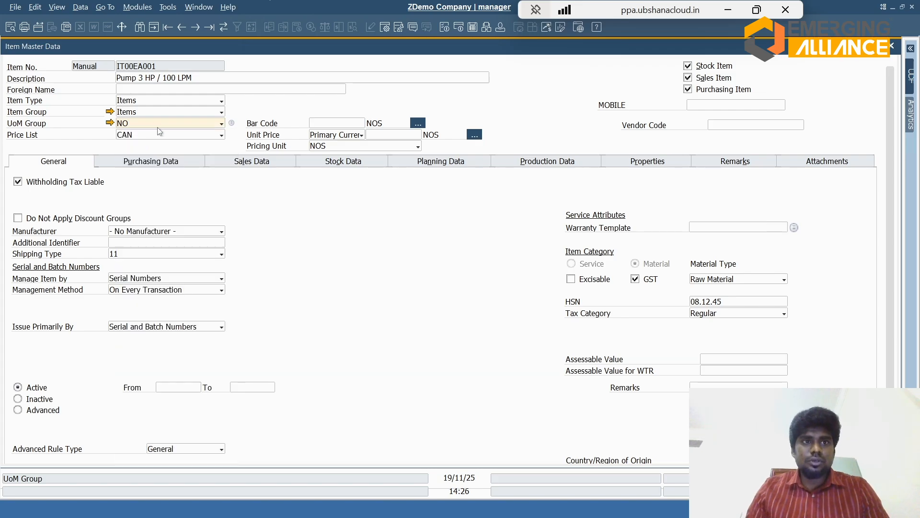
{"action": "left_click", "coordinate": [170, 134]}
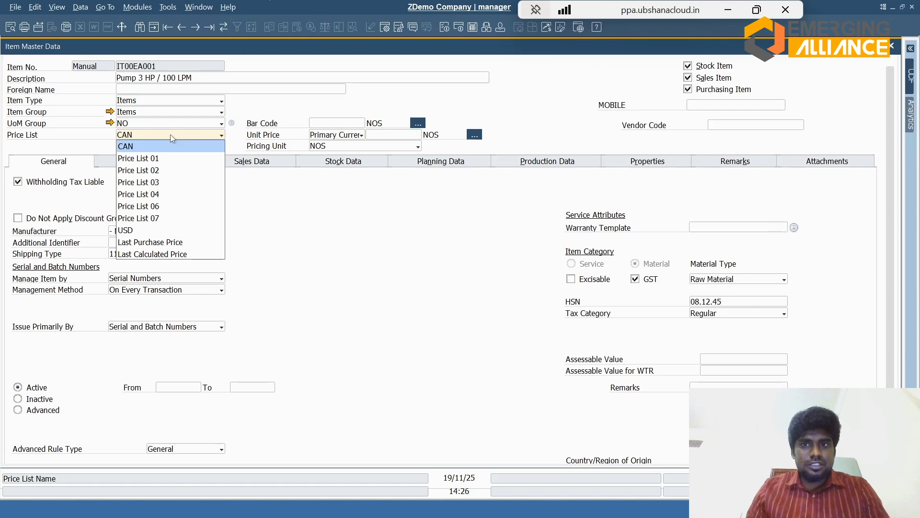
{"action": "left_click", "coordinate": [171, 134]}
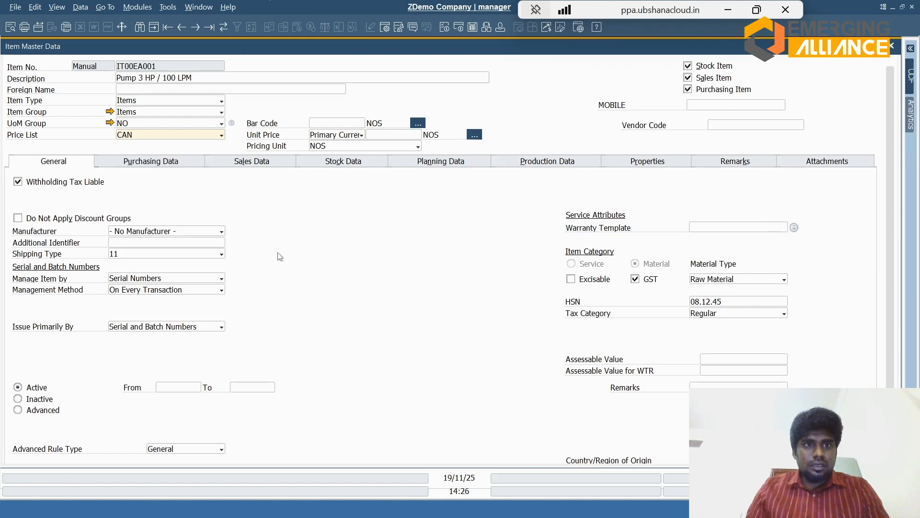
Step: Examine the item's manufacturer choices, additional identifier and shipping type choices in its general data
{"action": "left_click", "coordinate": [212, 232]}
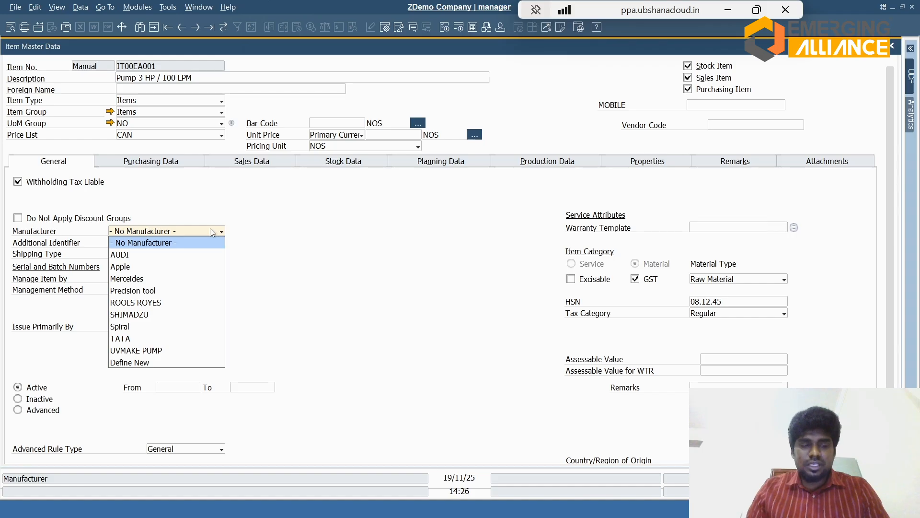
{"action": "left_click", "coordinate": [210, 242]}
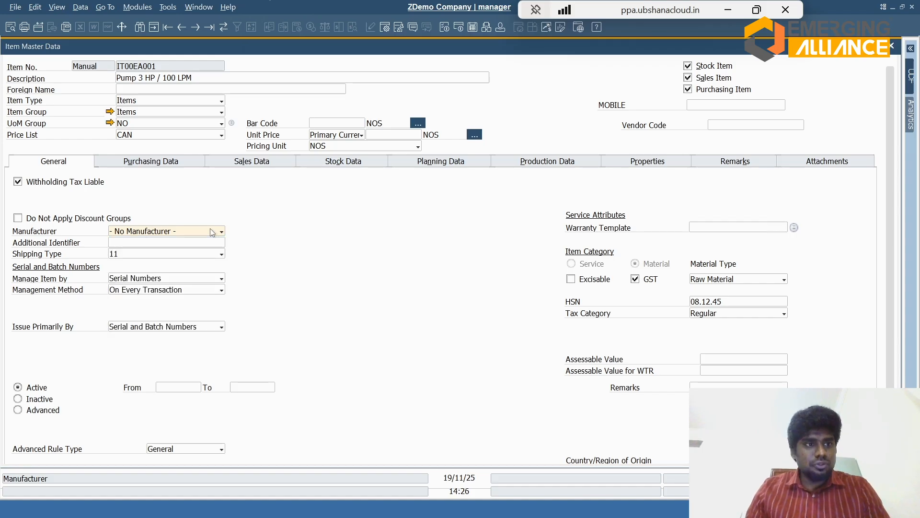
{"action": "left_click", "coordinate": [220, 242]}
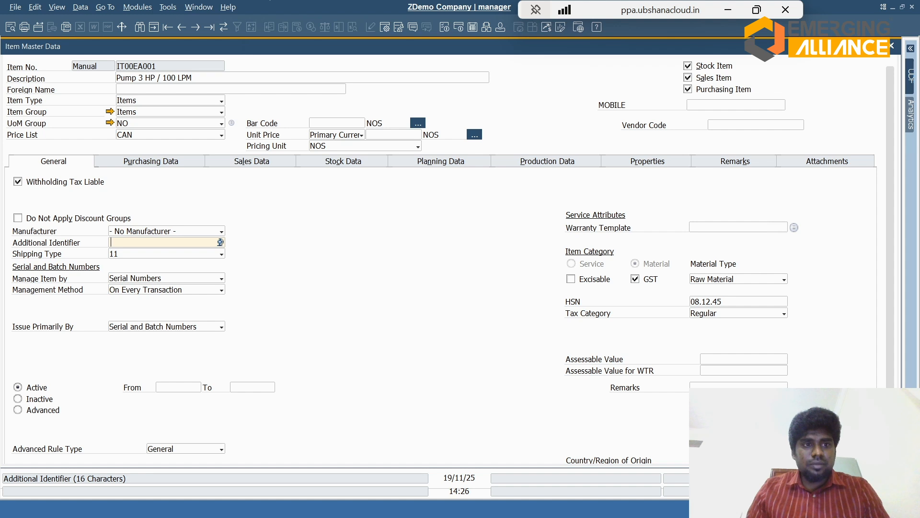
{"action": "left_click", "coordinate": [207, 255]}
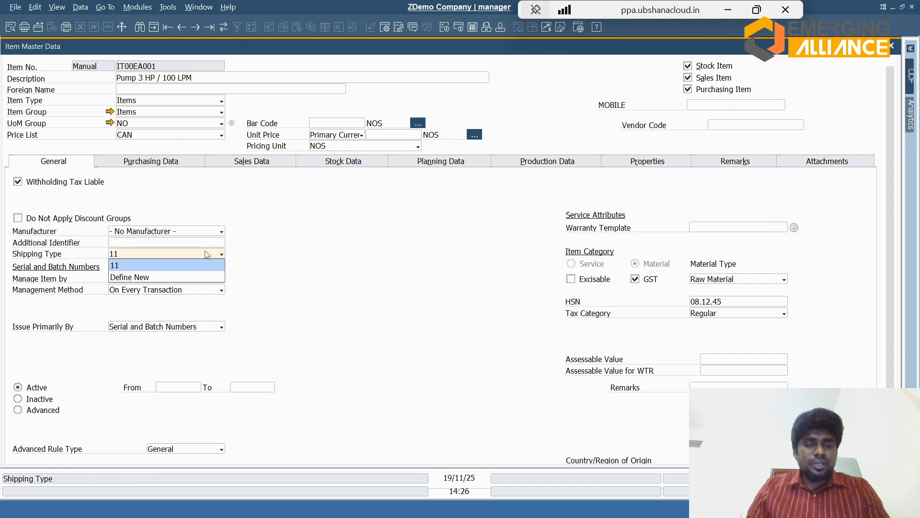
{"action": "left_click", "coordinate": [206, 254]}
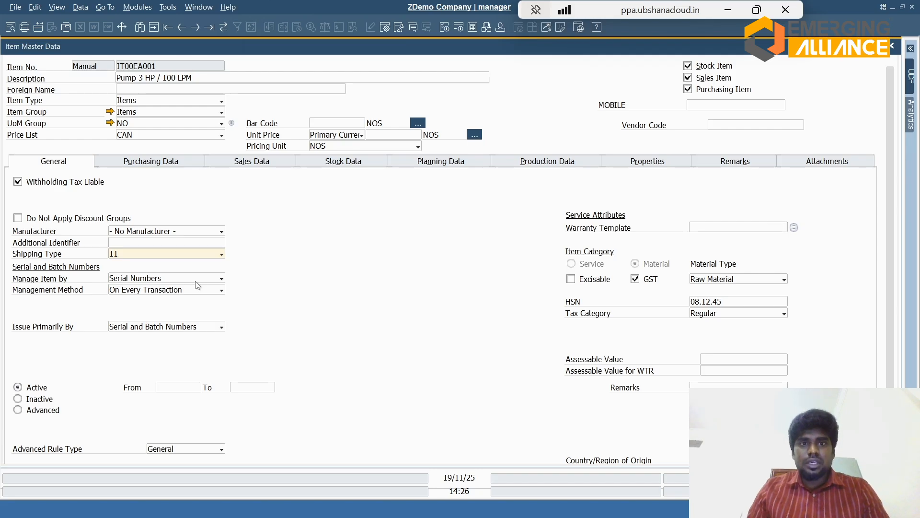
Step: Review the item's stock data, remarks with picture, attachment options and stock item setting
{"action": "left_click", "coordinate": [341, 165]}
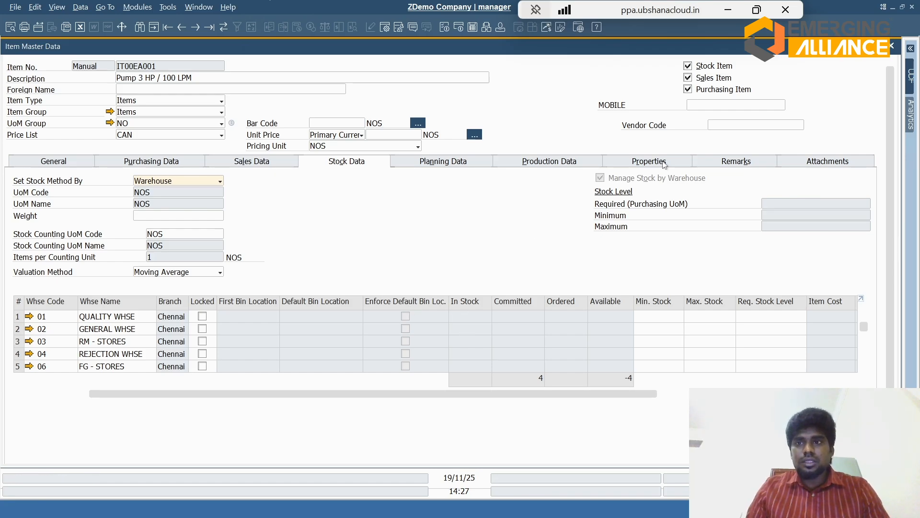
{"action": "left_click", "coordinate": [738, 162]}
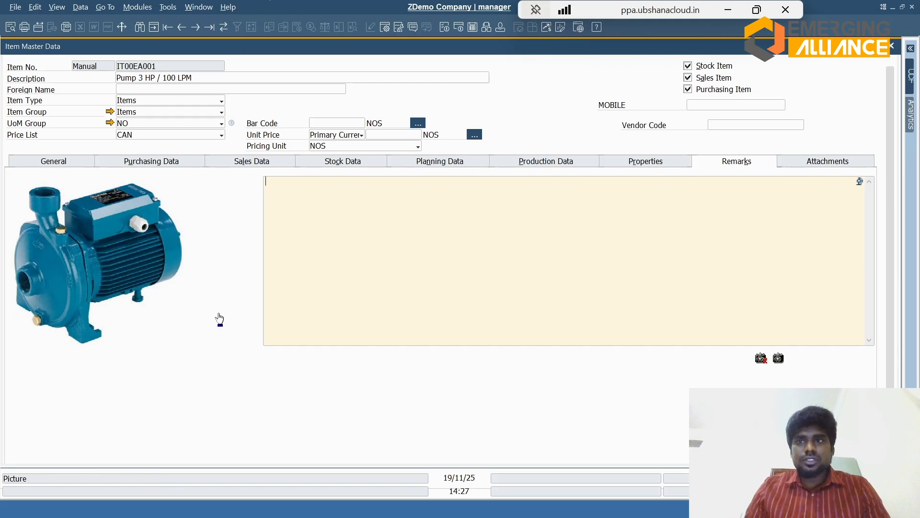
{"action": "left_click", "coordinate": [810, 162]}
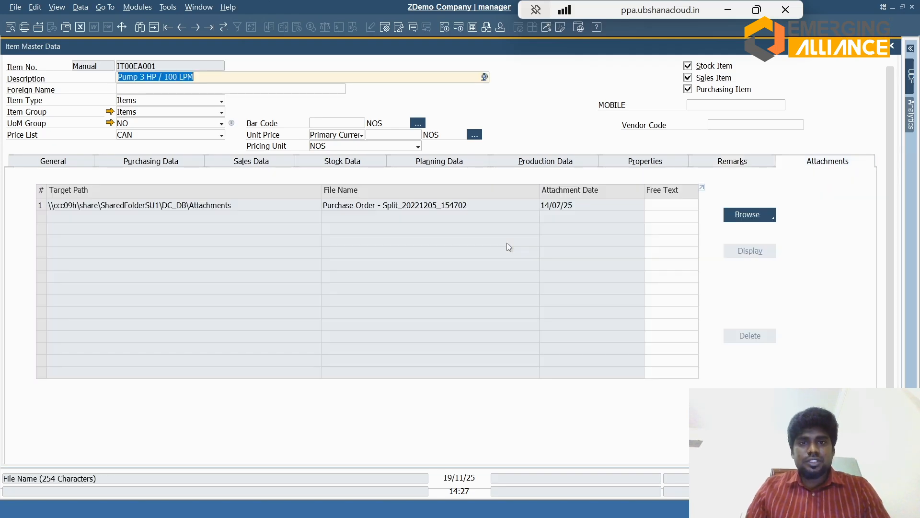
{"action": "left_click", "coordinate": [763, 215]}
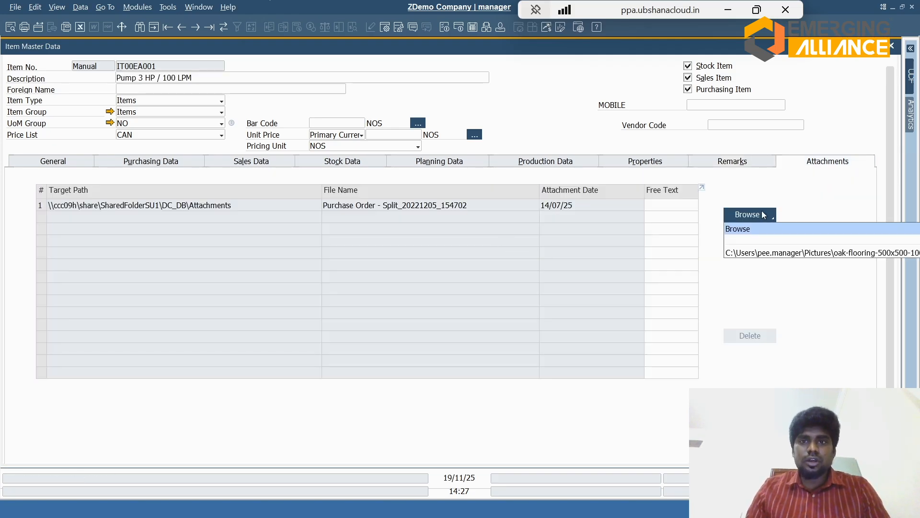
{"action": "left_click", "coordinate": [740, 194]}
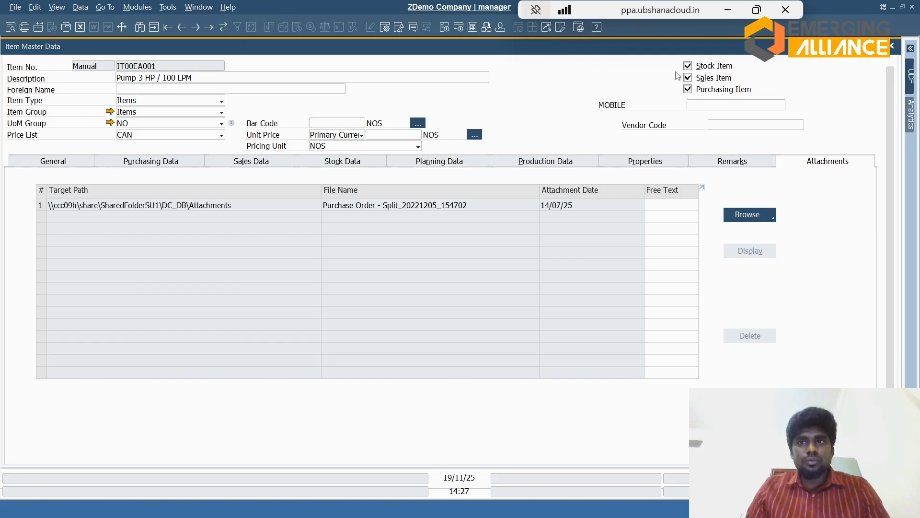
{"action": "left_click", "coordinate": [688, 66]}
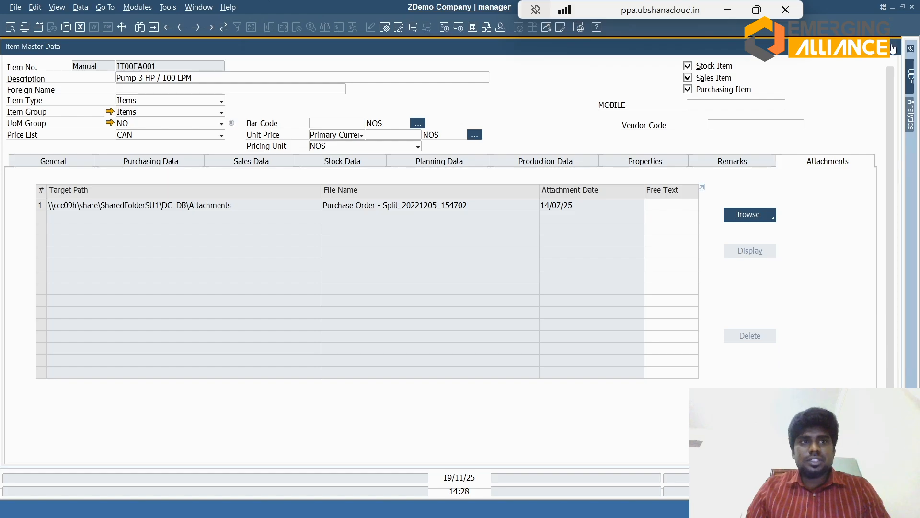
Step: Close the item record and open Business Partner Master Data under Business Partners
{"action": "left_click", "coordinate": [893, 45]}
{"action": "left_click", "coordinate": [72, 92]}
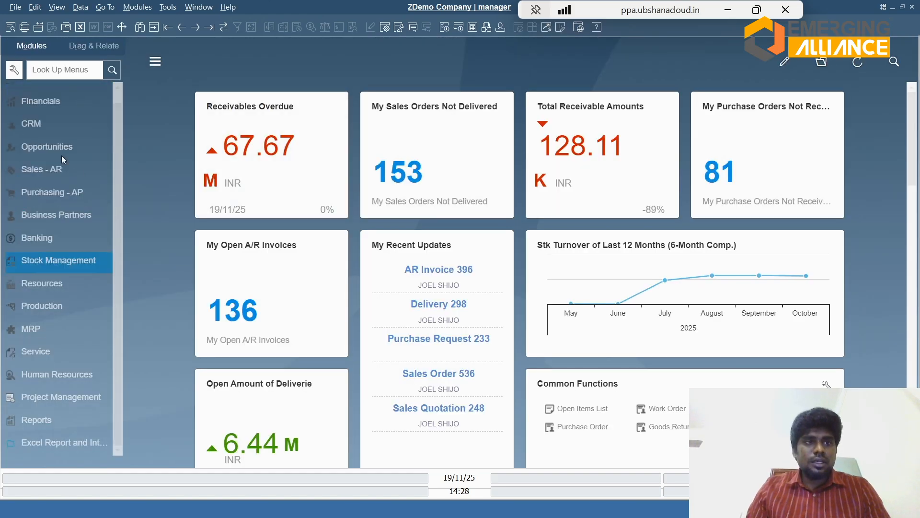
{"action": "left_click", "coordinate": [49, 216]}
{"action": "left_click", "coordinate": [62, 120]}
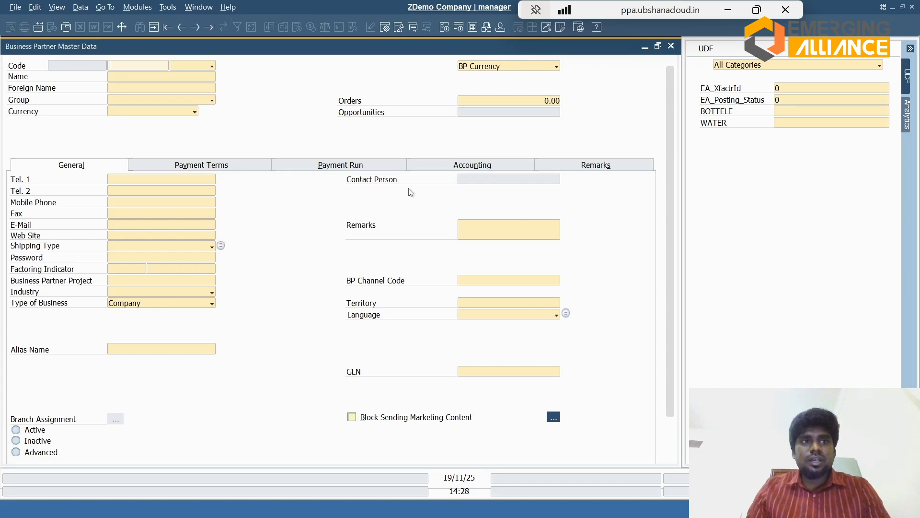
Step: Browse back through the existing business partner records and examine the available partner types
{"action": "key", "text": "ctrl+Left"}
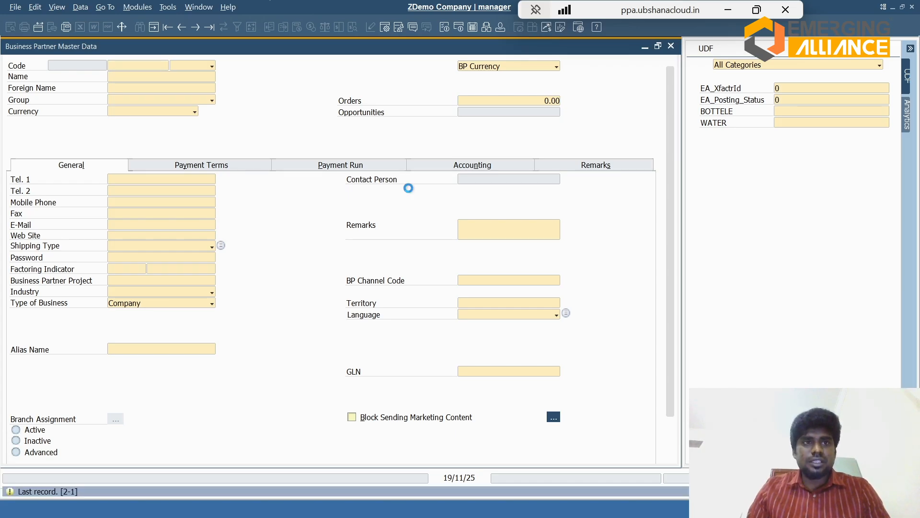
{"action": "left_click", "coordinate": [193, 69]}
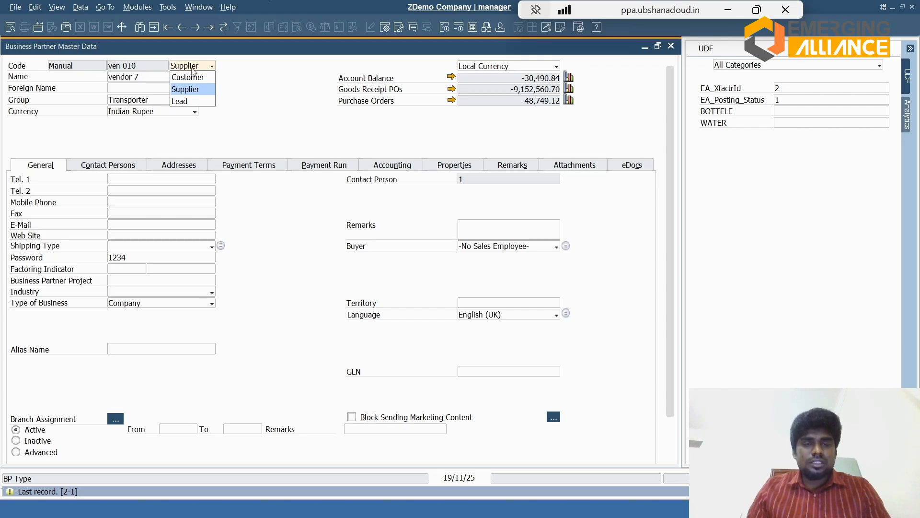
{"action": "left_click", "coordinate": [193, 70]}
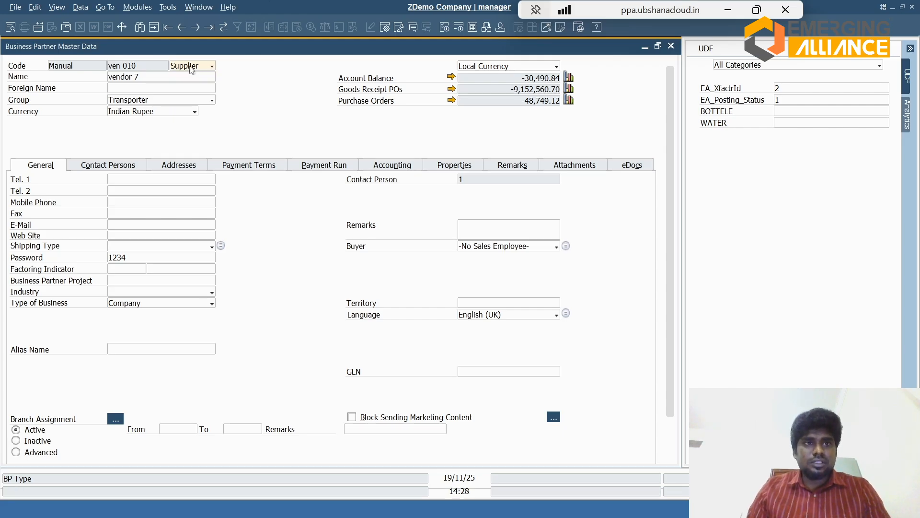
{"action": "left_click", "coordinate": [182, 27]}
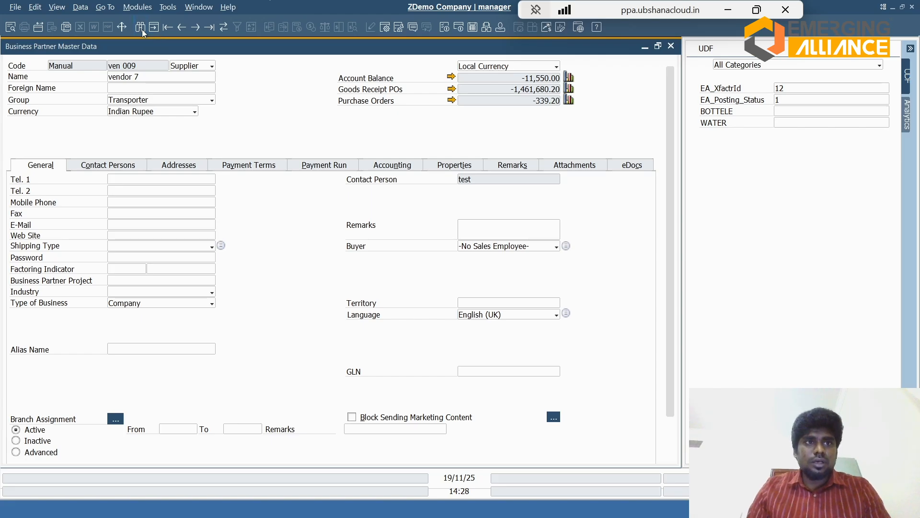
Step: Search all business partners with the wildcard * and open the Vijay Shanthi Buliders customer record
{"action": "left_click", "coordinate": [141, 28]}
{"action": "type", "text": "*"}
{"action": "key", "text": "Return"}
{"action": "key", "text": "Return"}
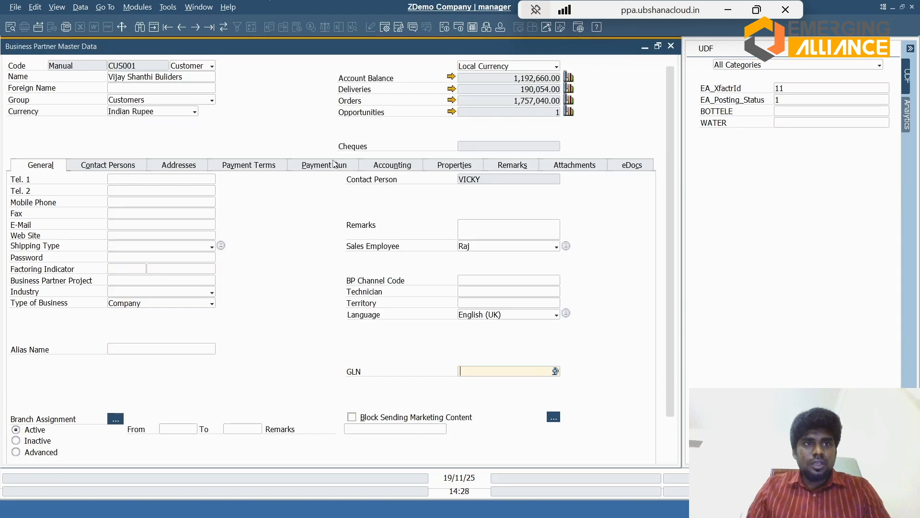
Step: Examine the customer's available currencies and type of business choices
{"action": "left_click", "coordinate": [186, 110]}
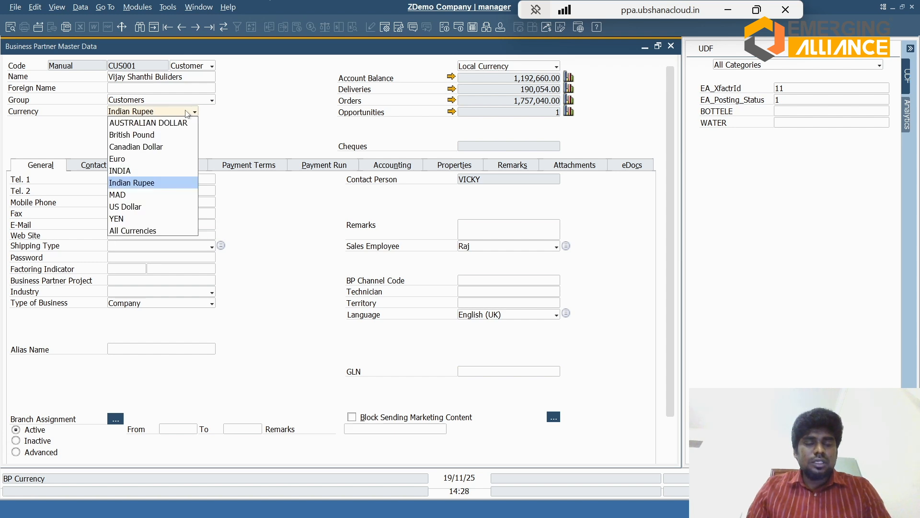
{"action": "left_click", "coordinate": [187, 112]}
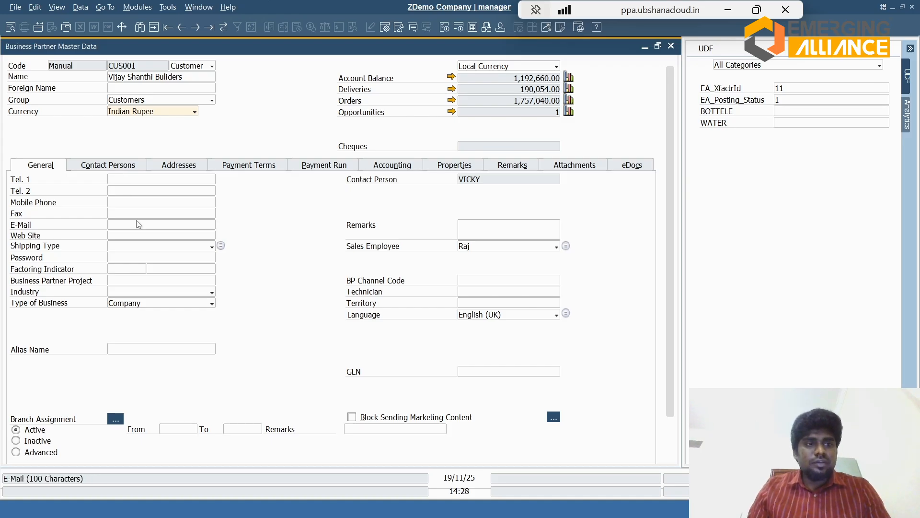
{"action": "left_click", "coordinate": [167, 304]}
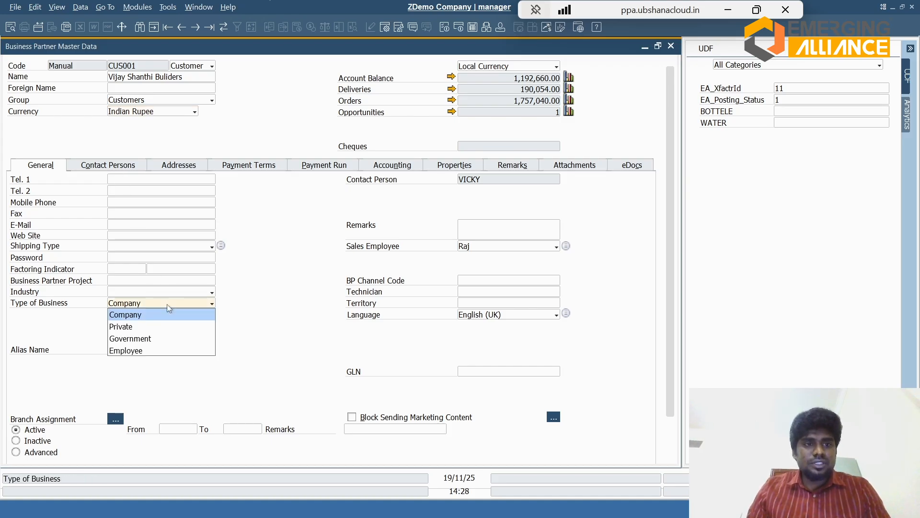
{"action": "left_click", "coordinate": [166, 303]}
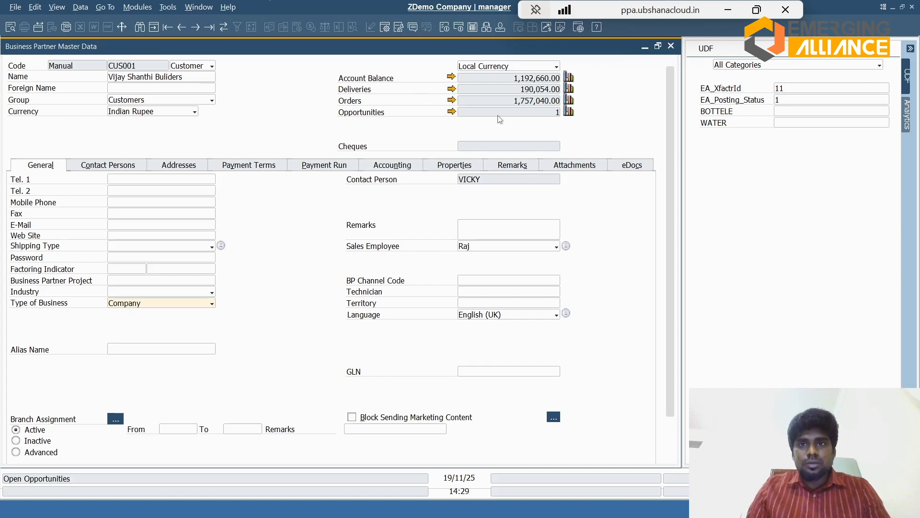
Step: Review the customer's linked opportunities report, sales order balance and account balance, returning to the master record each time
{"action": "left_click", "coordinate": [451, 112]}
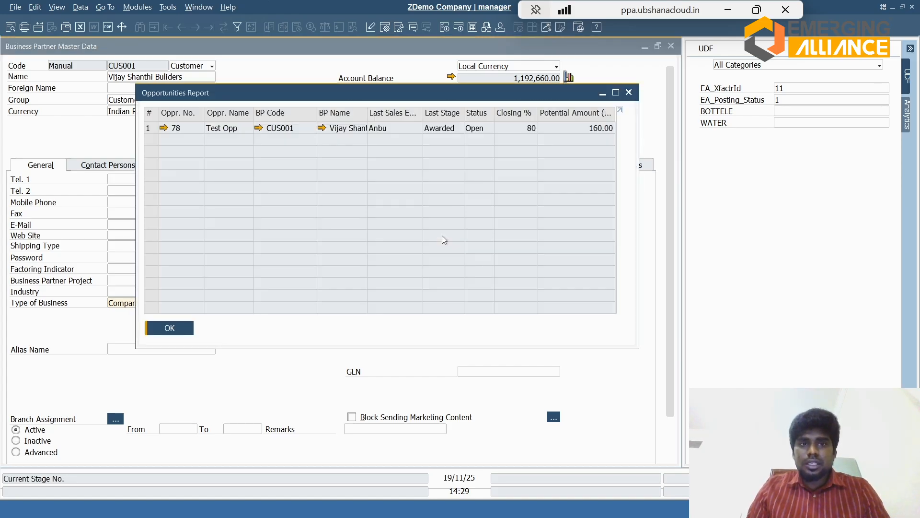
{"action": "left_click", "coordinate": [171, 328]}
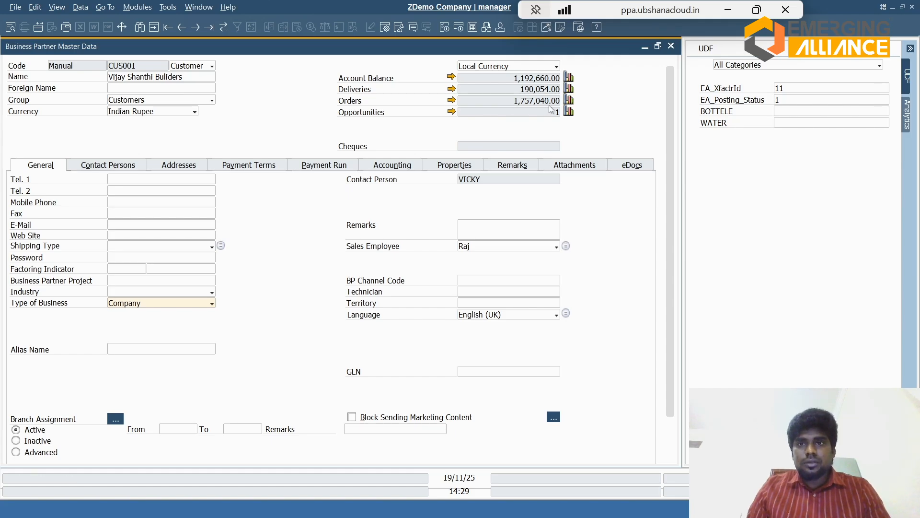
{"action": "left_click", "coordinate": [451, 100]}
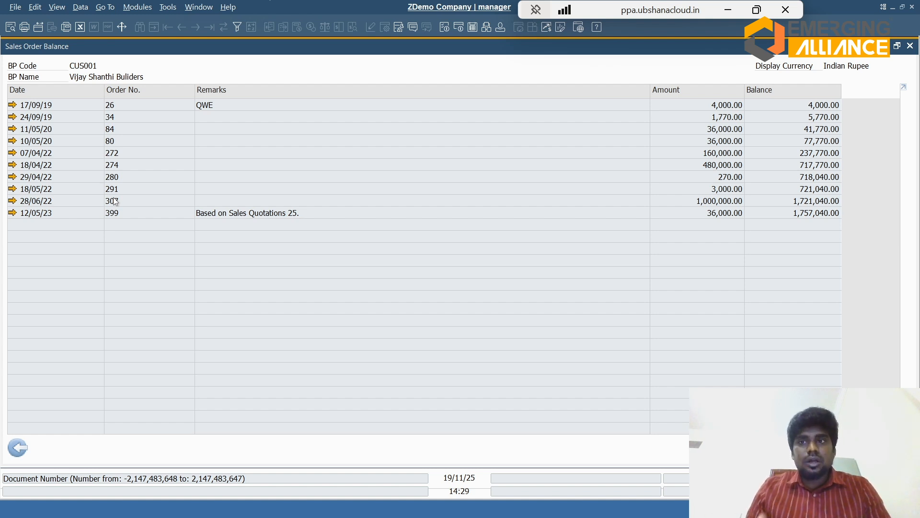
{"action": "left_click", "coordinate": [18, 448]}
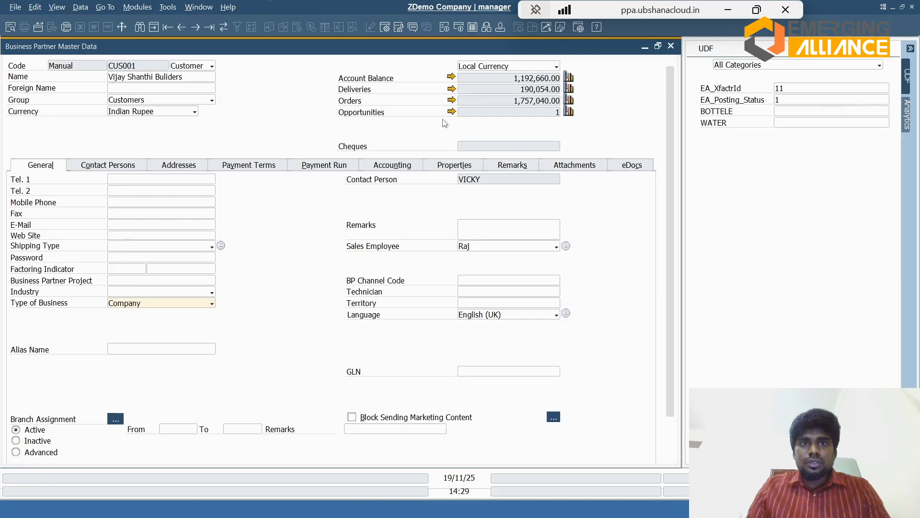
{"action": "left_click", "coordinate": [451, 77]}
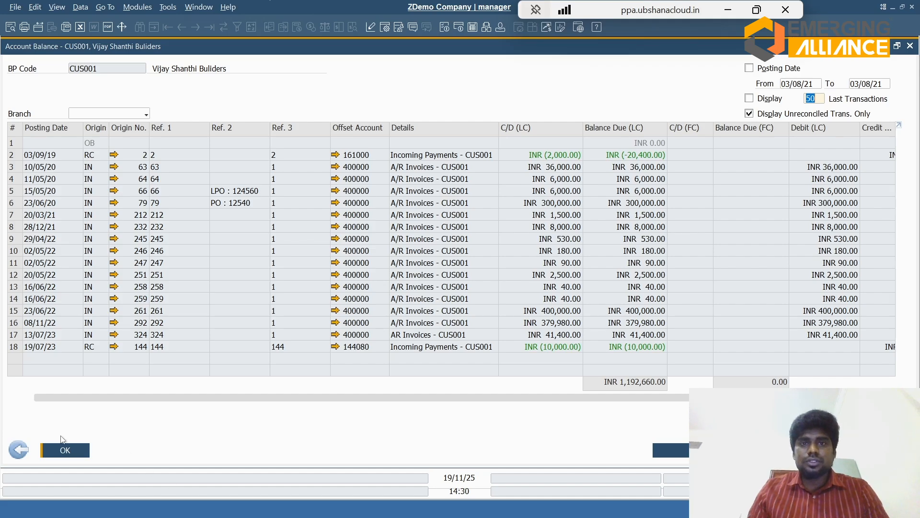
{"action": "left_click", "coordinate": [20, 449]}
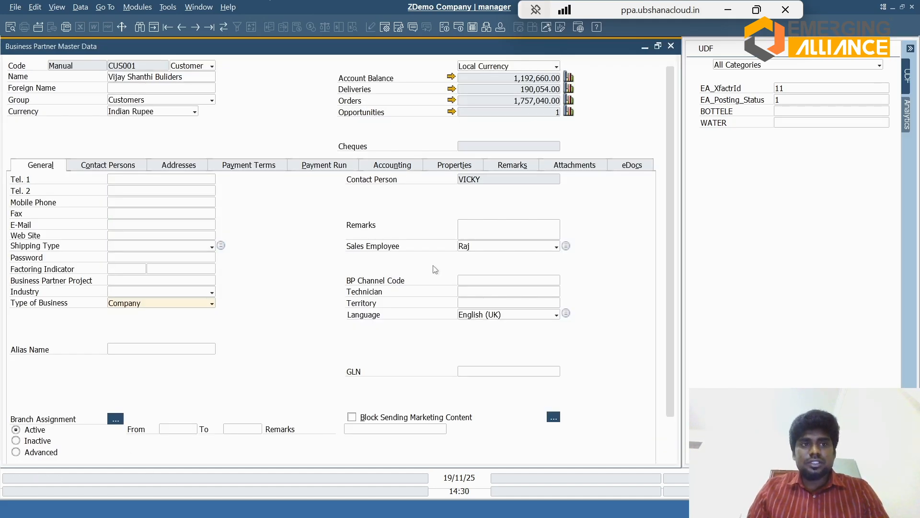
Step: Review the customer's contact persons, addresses and payment terms, including the available payment term choices
{"action": "left_click", "coordinate": [122, 166]}
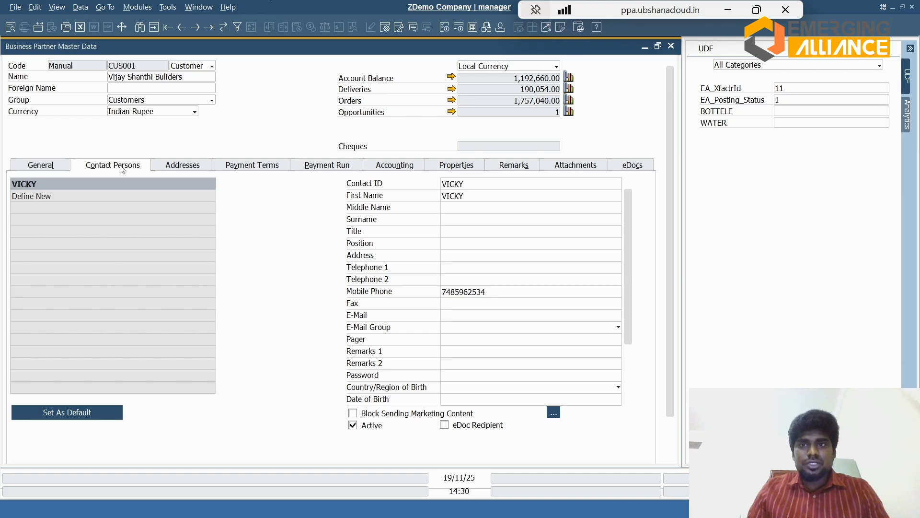
{"action": "left_click", "coordinate": [179, 168]}
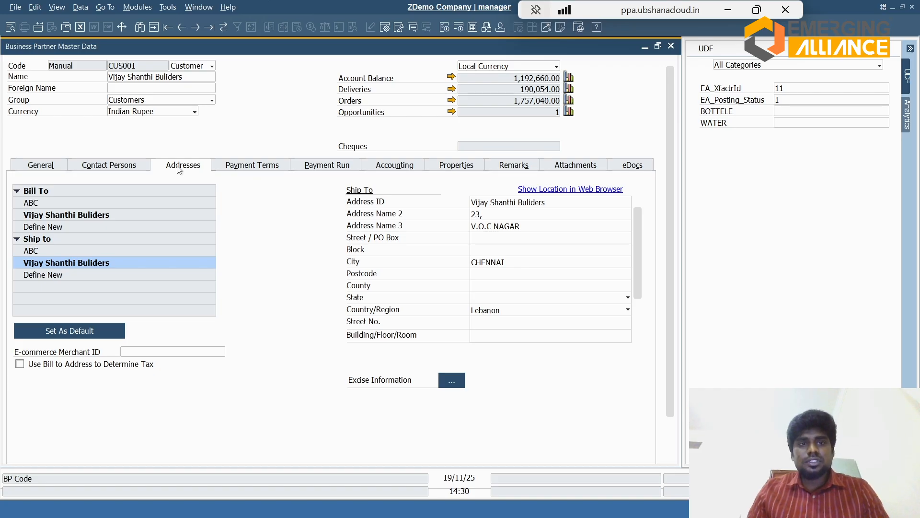
{"action": "left_click", "coordinate": [229, 163]}
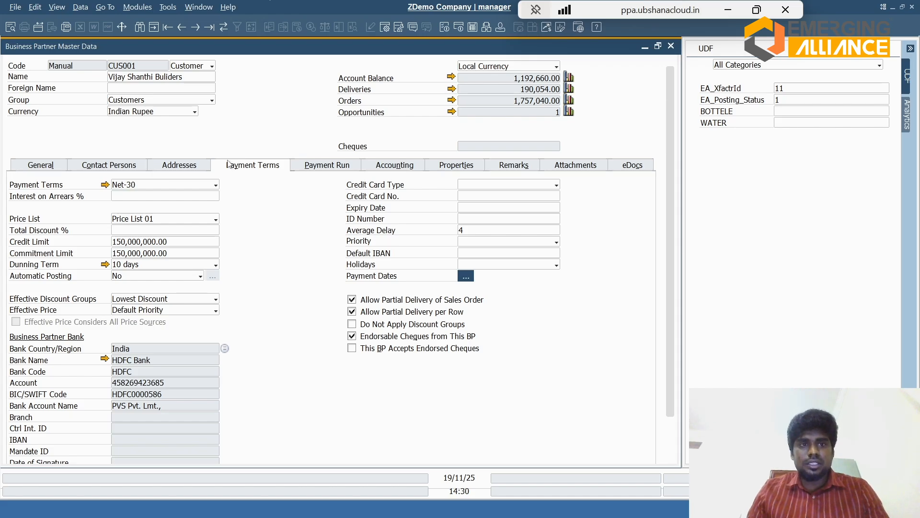
{"action": "left_click", "coordinate": [214, 184]}
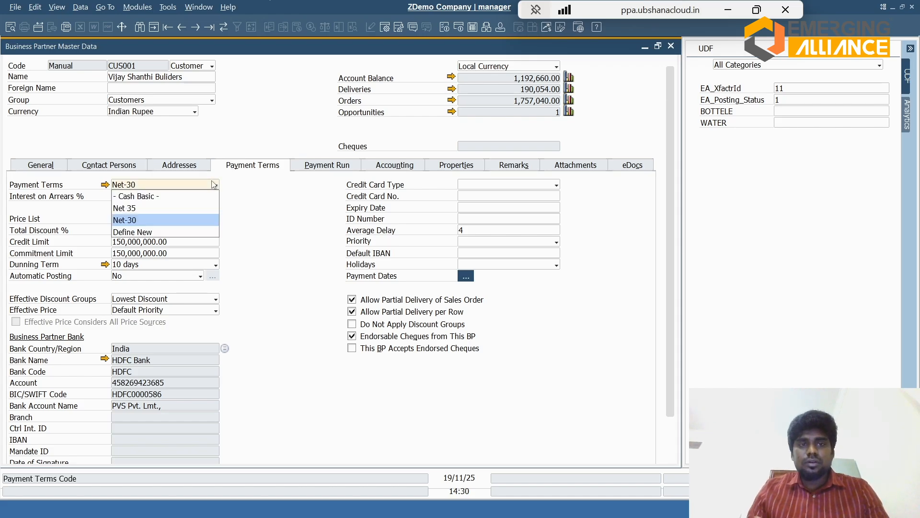
{"action": "left_click", "coordinate": [214, 185]}
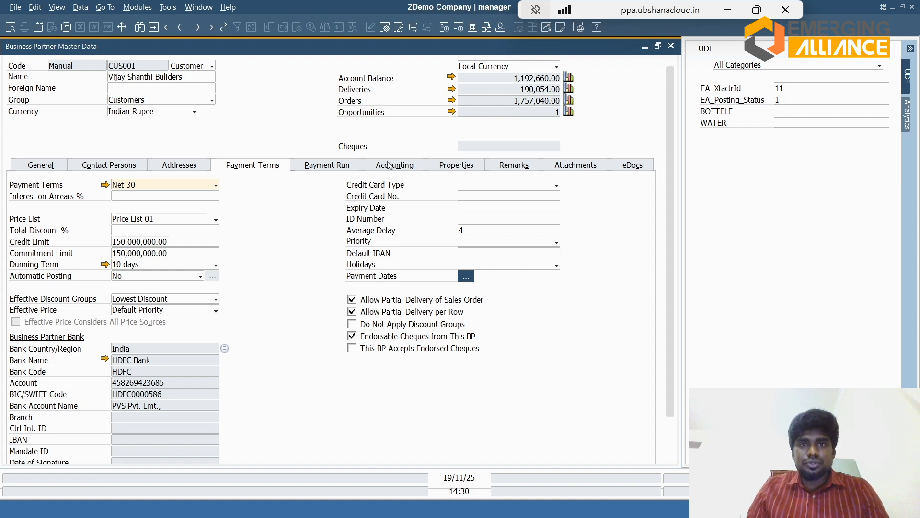
Step: View the customer's remarks, attach the recent oak-flooring JPG picture from the Pictures folder, and close the record
{"action": "left_click", "coordinate": [500, 171]}
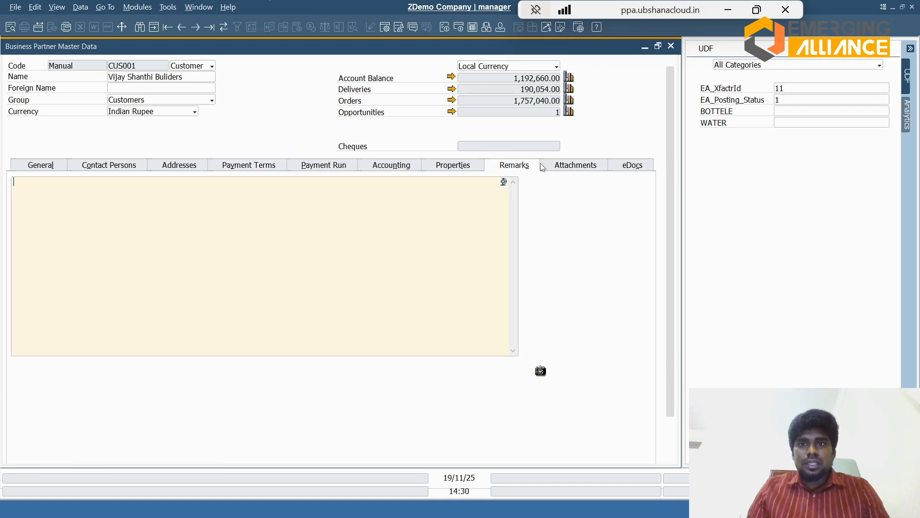
{"action": "left_click", "coordinate": [560, 167]}
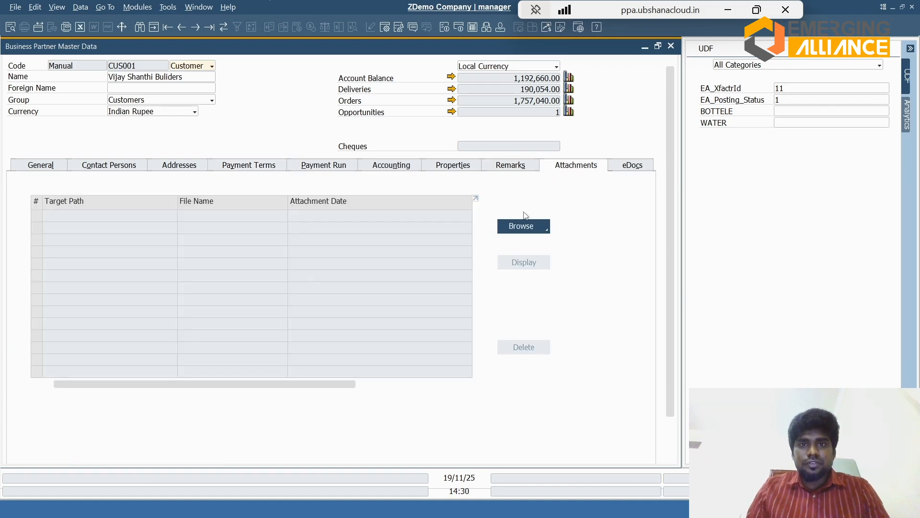
{"action": "left_click", "coordinate": [516, 230]}
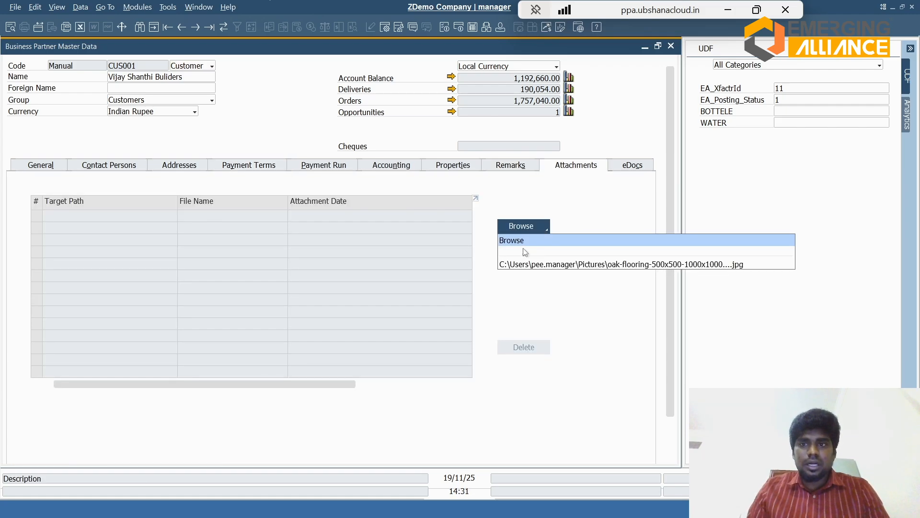
{"action": "left_click", "coordinate": [527, 264]}
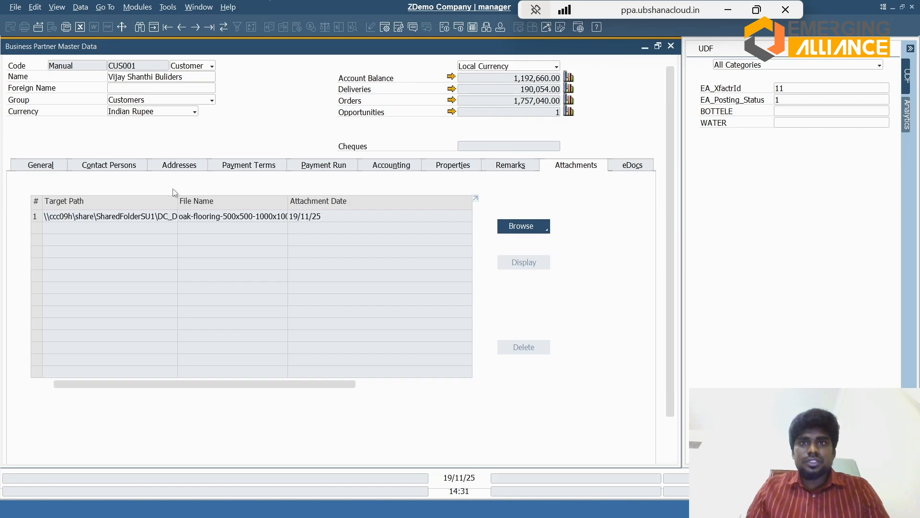
{"action": "left_click", "coordinate": [671, 46]}
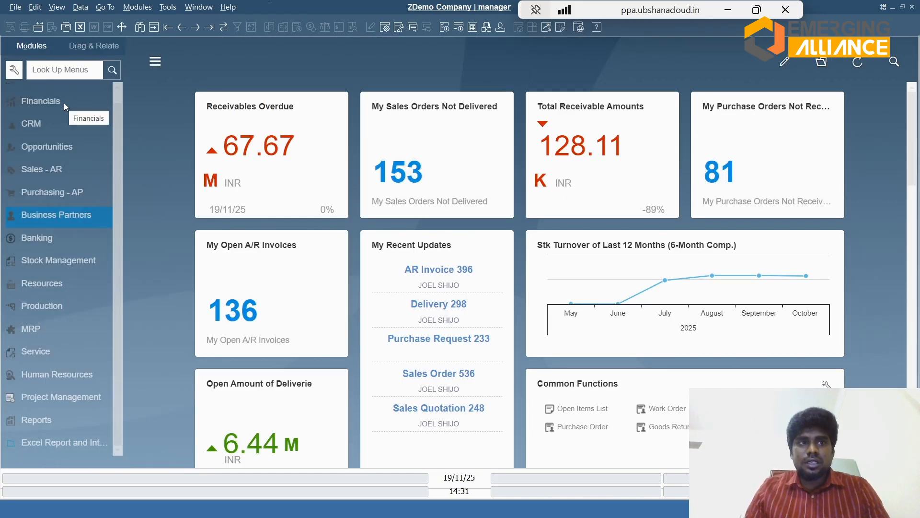
Step: Open a new sales opportunity and choose Vijay Shanthi Buliders as its business partner
{"action": "left_click", "coordinate": [118, 93]}
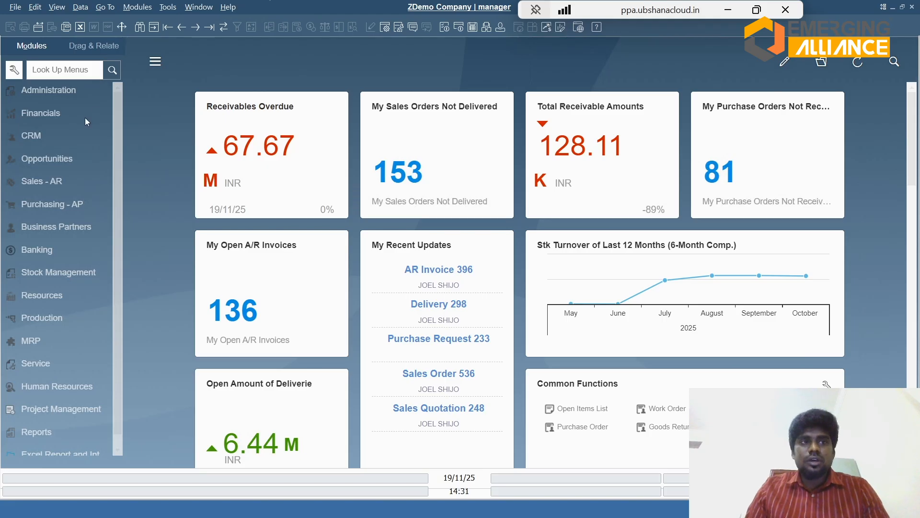
{"action": "left_click", "coordinate": [40, 140]}
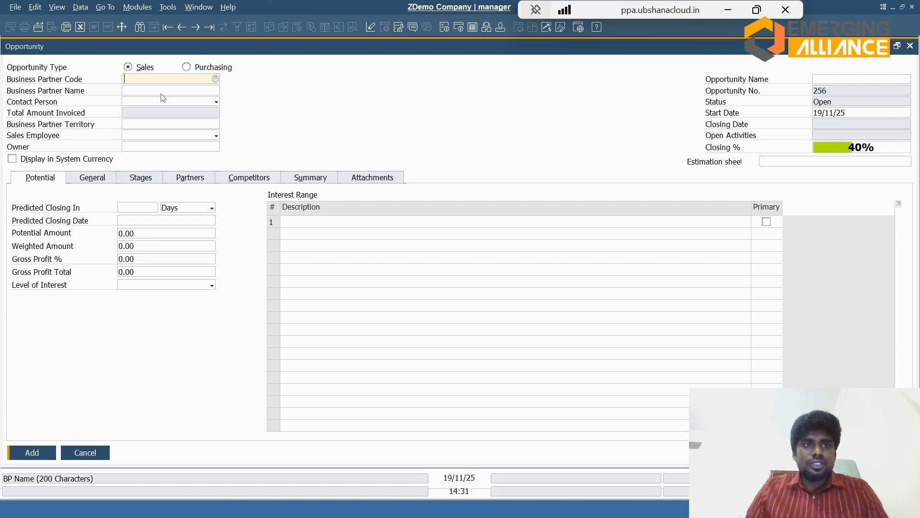
{"action": "key", "text": "Tab"}
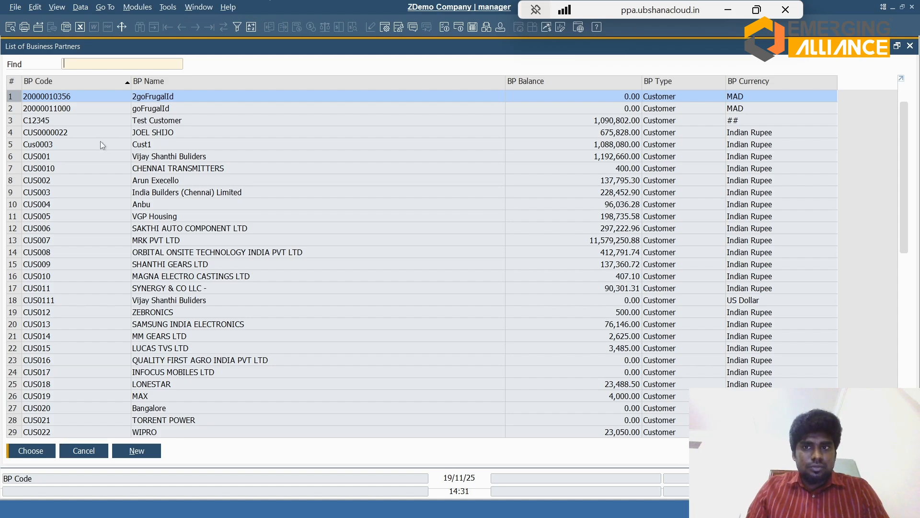
{"action": "double_click", "coordinate": [103, 157]}
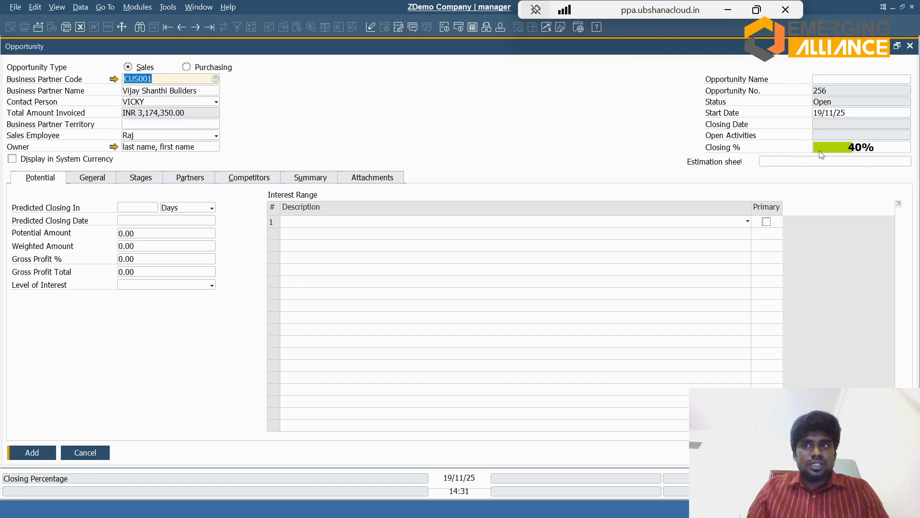
Step: Name the opportunity SAMPLE ENQUIRY
{"action": "left_click", "coordinate": [848, 80]}
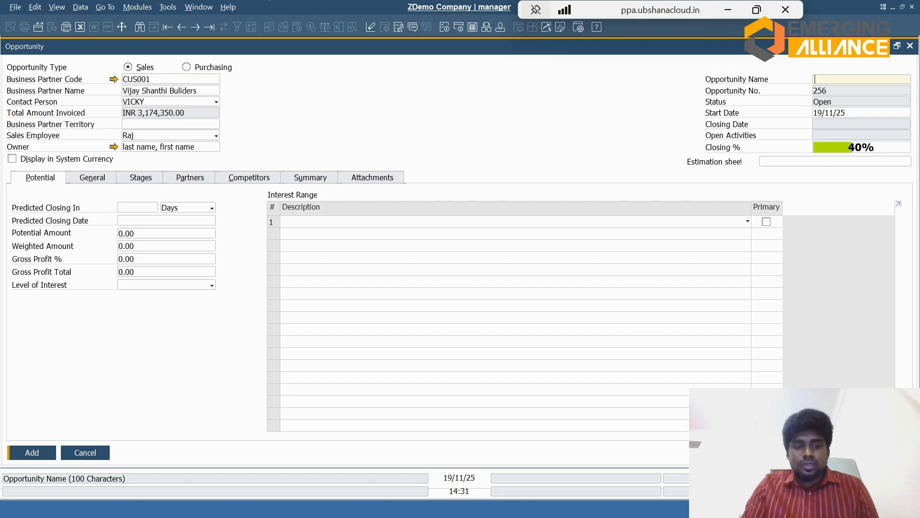
{"action": "type", "text": "SAMPLE EN"}
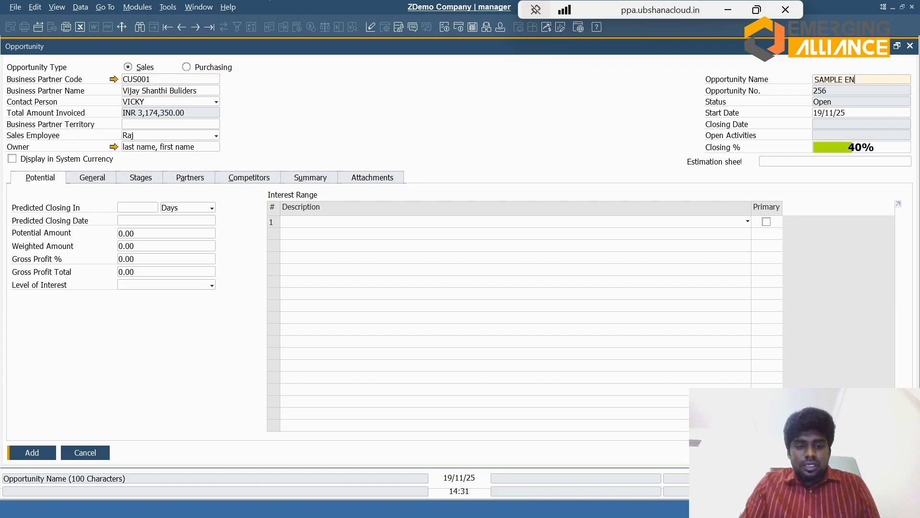
{"action": "type", "text": "QUIRY"}
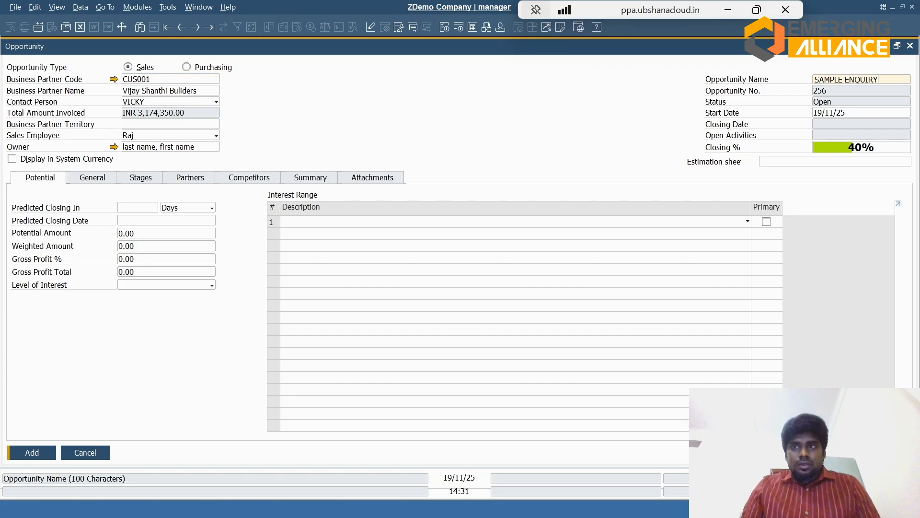
Step: Set the opportunity's potential amount to 50000 and check the interest range field
{"action": "left_click", "coordinate": [173, 233]}
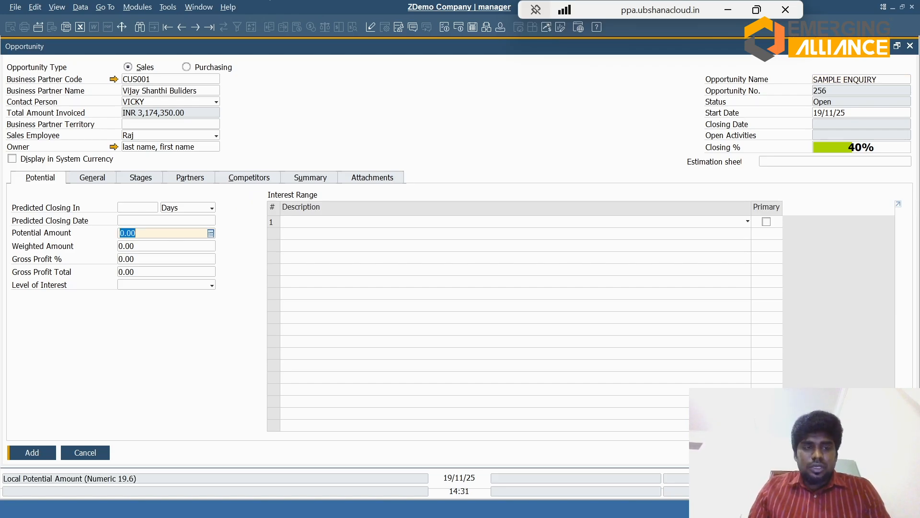
{"action": "type", "text": "50000"}
{"action": "key", "text": "Tab"}
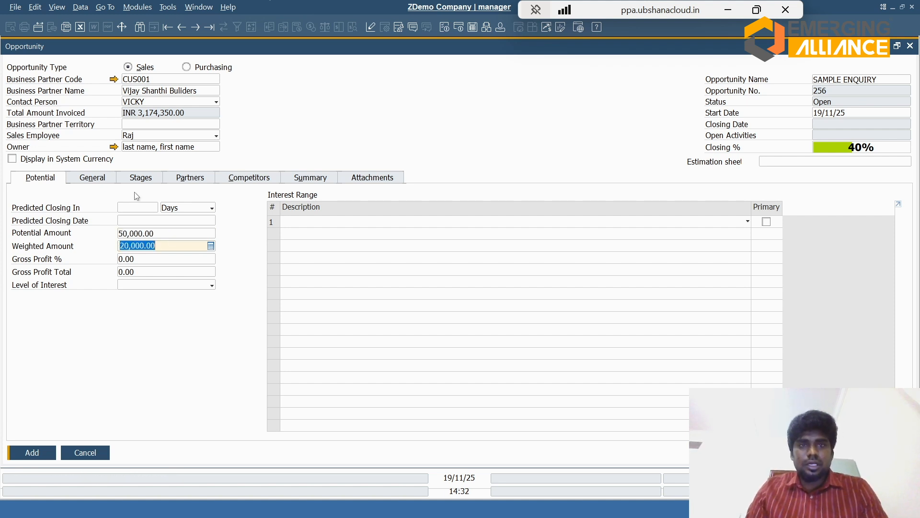
{"action": "left_click", "coordinate": [685, 224]}
{"action": "left_click", "coordinate": [684, 223]}
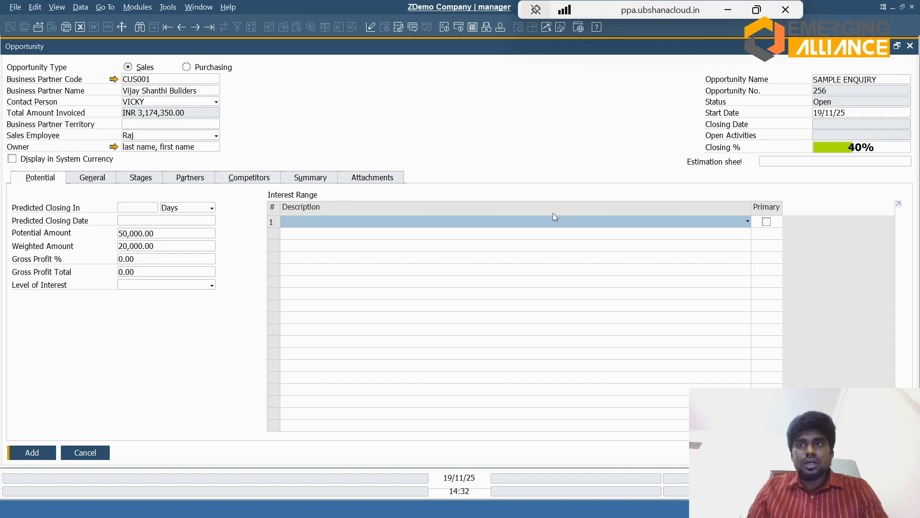
Step: Set the opportunity's status to Lost in its summary and examine the available reasons
{"action": "left_click", "coordinate": [303, 182]}
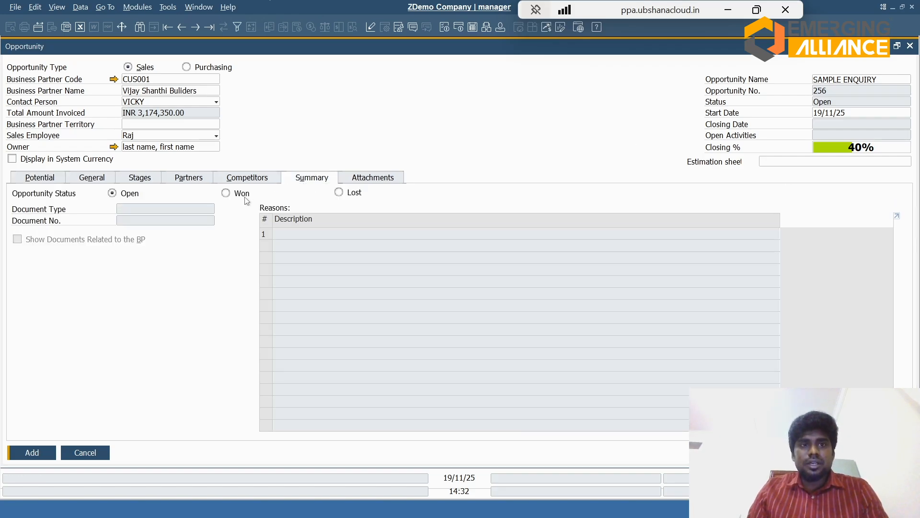
{"action": "left_click", "coordinate": [339, 192]}
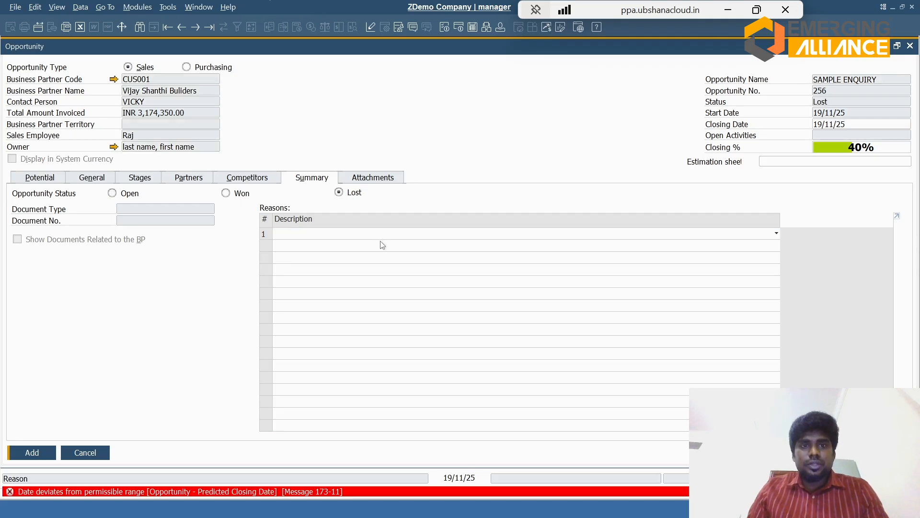
{"action": "left_click", "coordinate": [415, 235]}
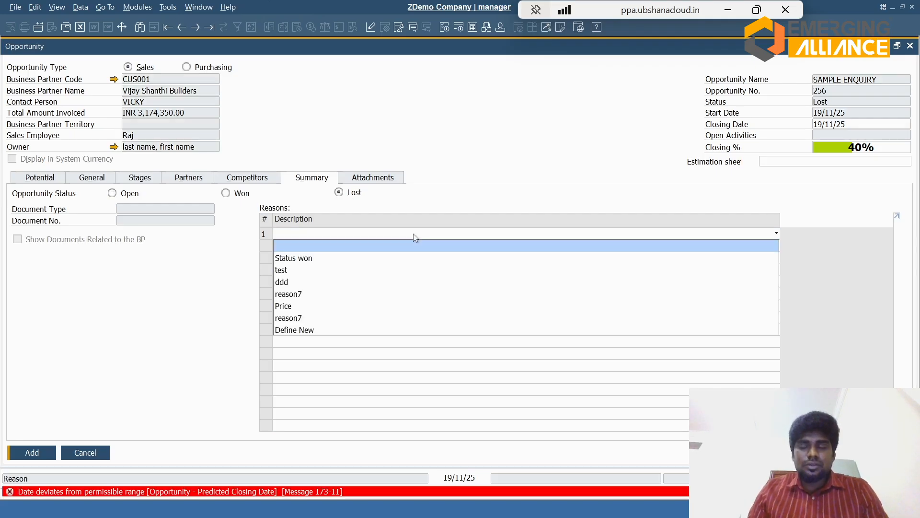
{"action": "left_click", "coordinate": [414, 236]}
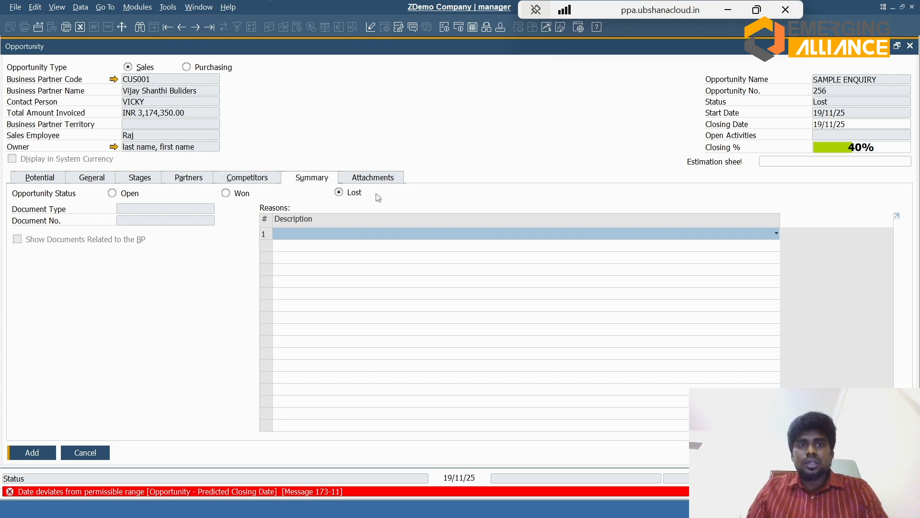
Step: Set the first stage of the open opportunity to Enquiry and add the opportunity
{"action": "left_click", "coordinate": [43, 178]}
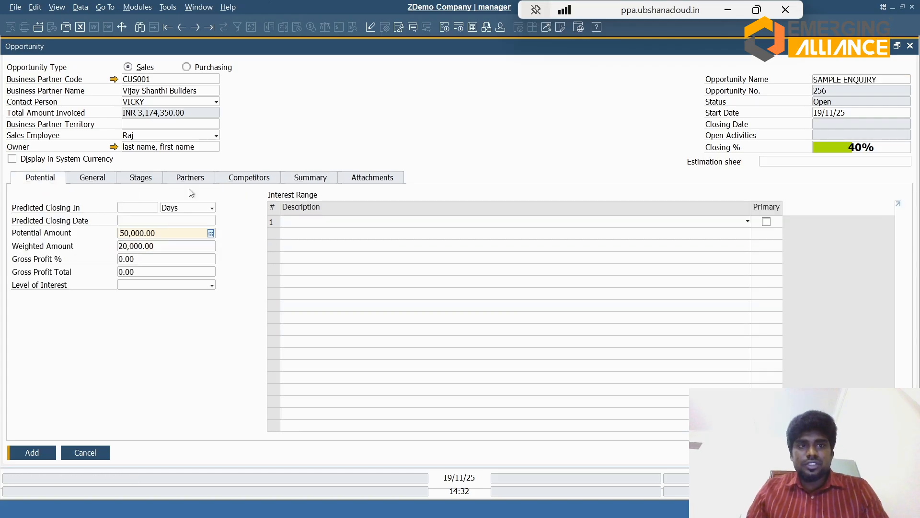
{"action": "left_click", "coordinate": [142, 180]}
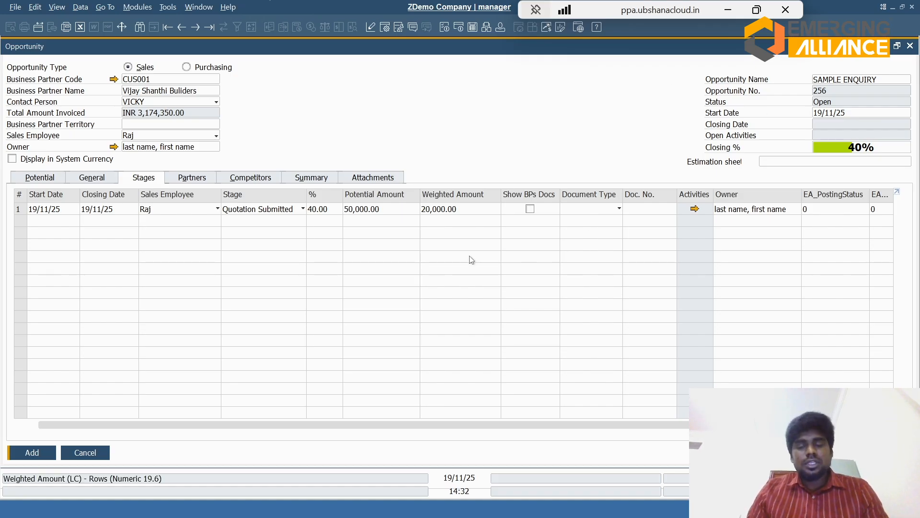
{"action": "left_click", "coordinate": [294, 209]}
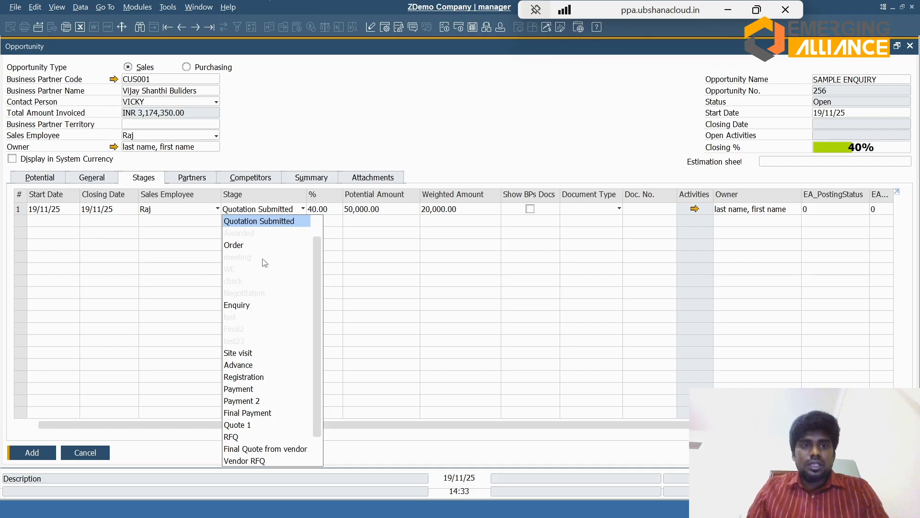
{"action": "left_click", "coordinate": [242, 311]}
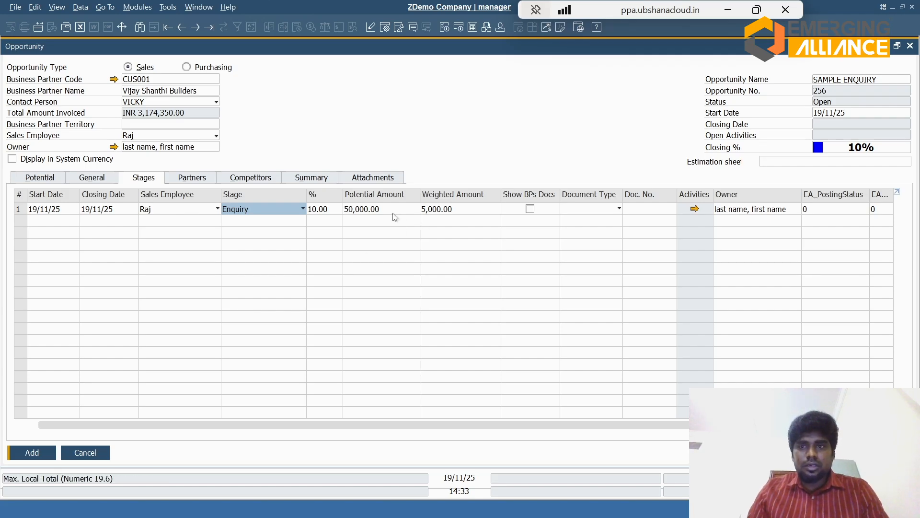
{"action": "left_click", "coordinate": [26, 453]}
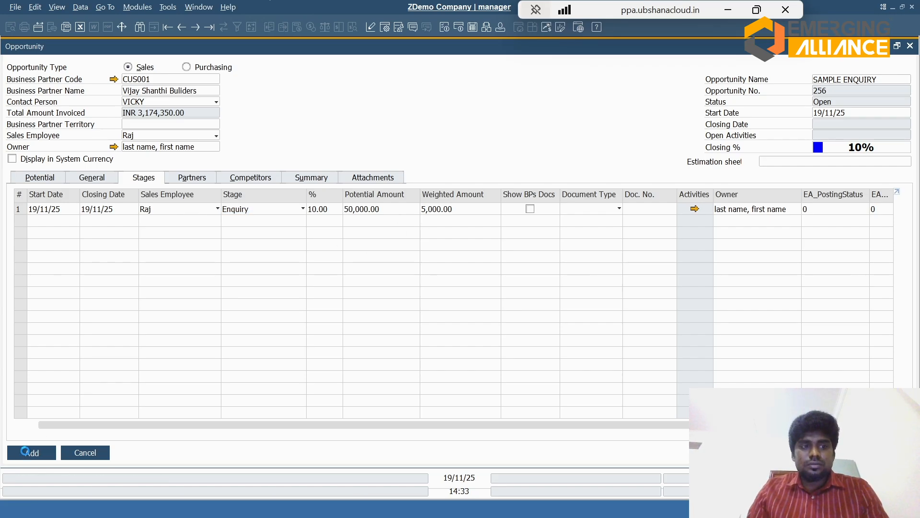
Step: Add a second stage row to the saved opportunity and set its stage to Quotation Submitted
{"action": "left_click", "coordinate": [143, 178]}
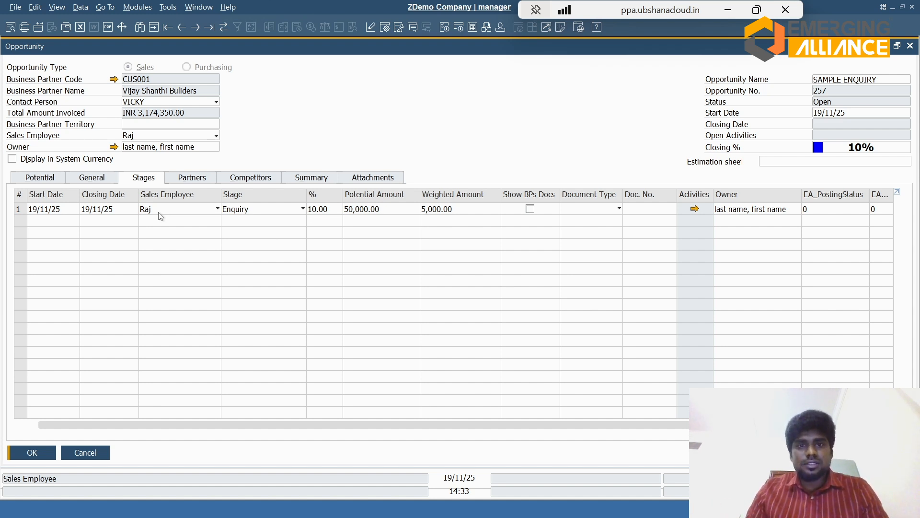
{"action": "right_click", "coordinate": [22, 211]}
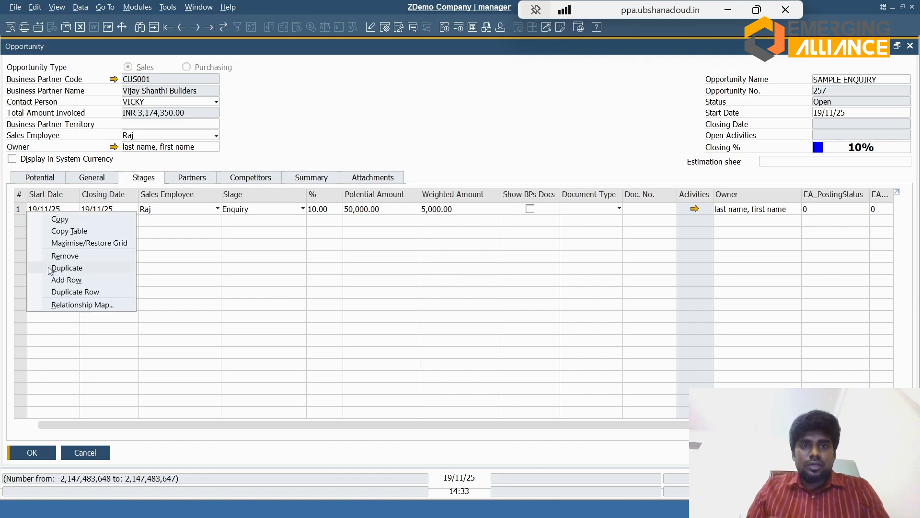
{"action": "left_click", "coordinate": [55, 280]}
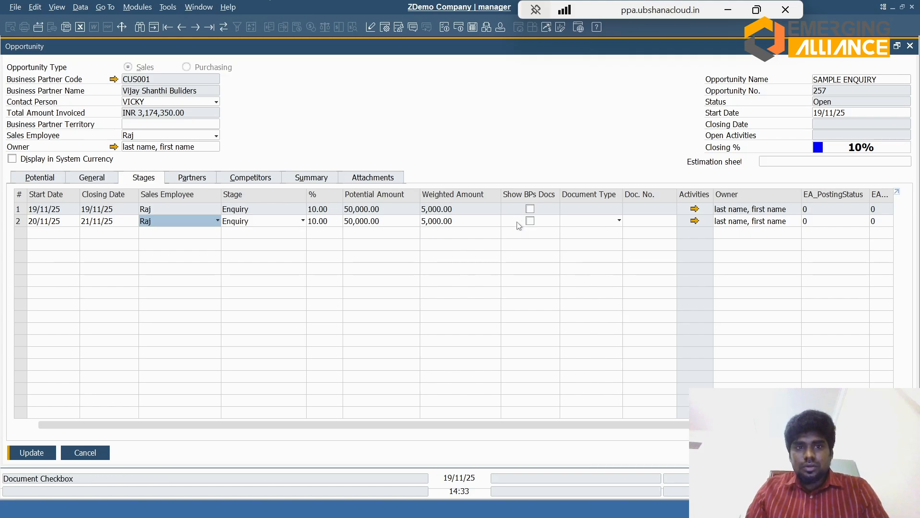
{"action": "left_click", "coordinate": [285, 222]}
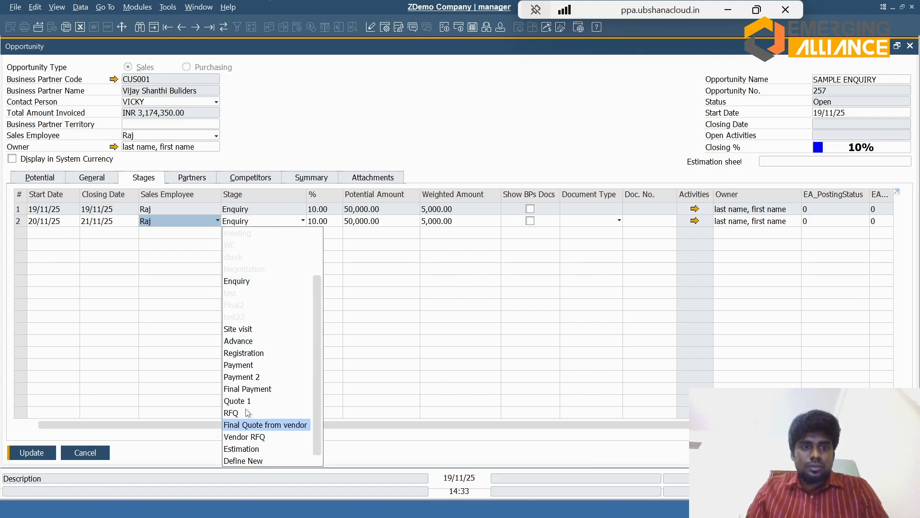
{"action": "scroll", "coordinate": [317, 256], "scroll_direction": "up", "scroll_amount": 2}
{"action": "left_click", "coordinate": [259, 246]}
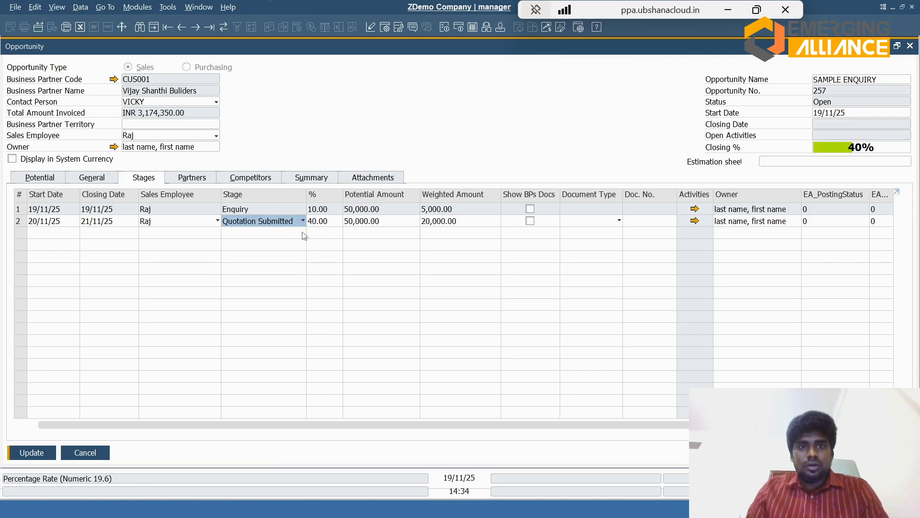
{"action": "left_click", "coordinate": [284, 224]}
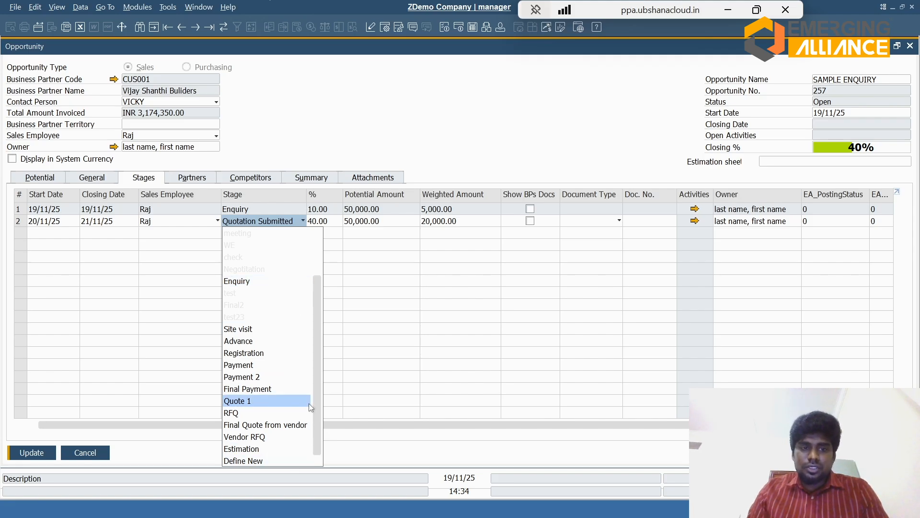
{"action": "left_click", "coordinate": [332, 297]}
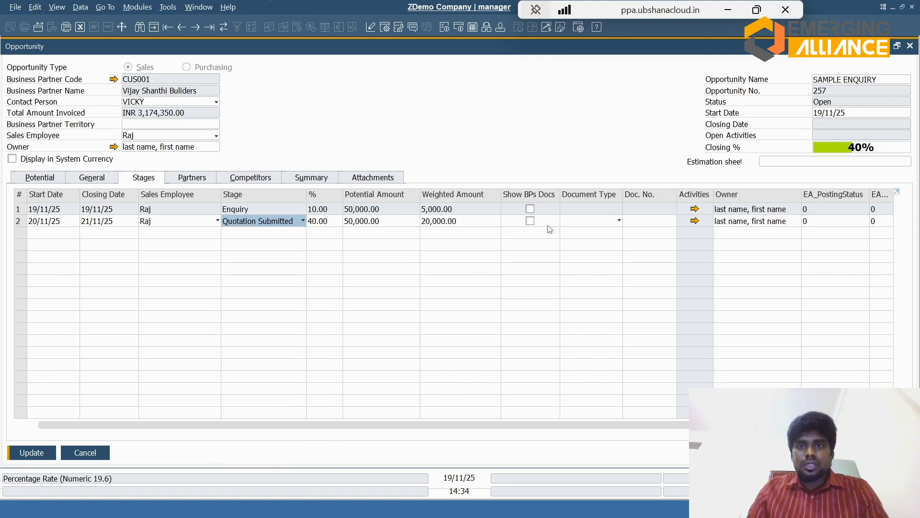
Step: Set the second stage's document type to Sales Quotations and start a new sales quotation from its document number
{"action": "left_click", "coordinate": [597, 226]}
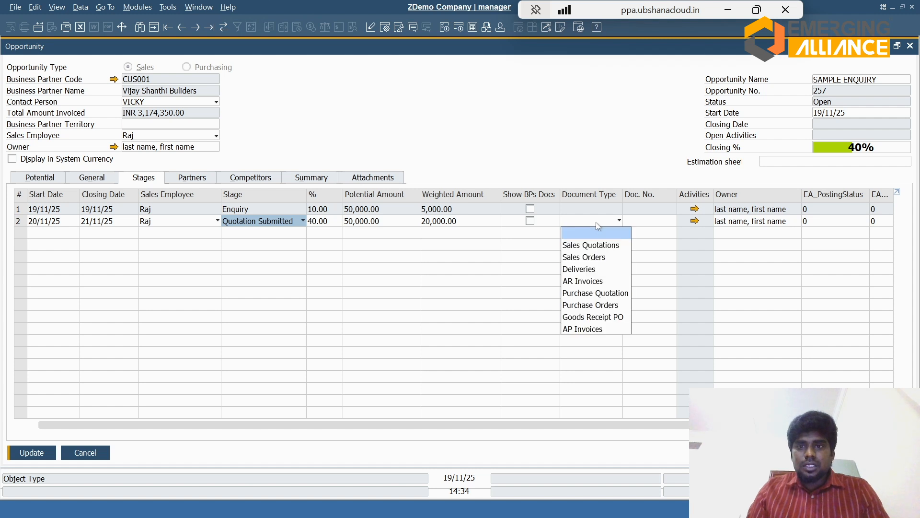
{"action": "left_click", "coordinate": [596, 246]}
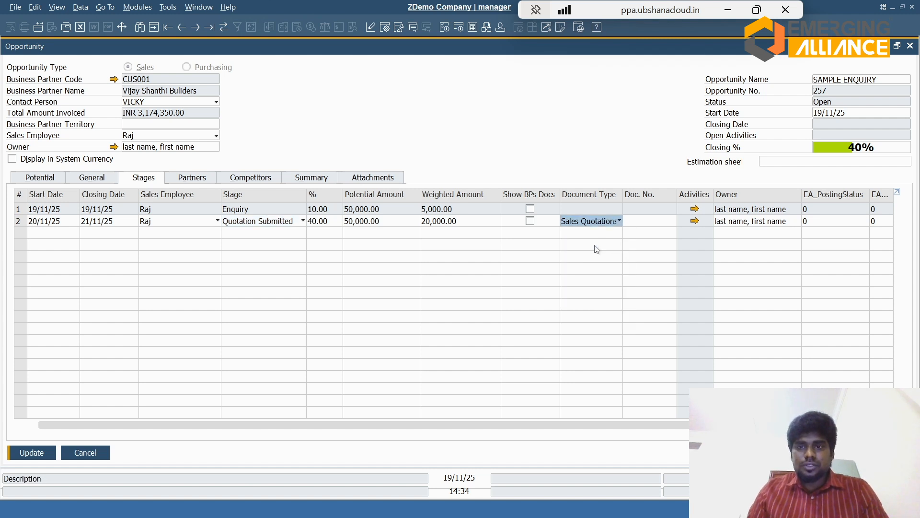
{"action": "left_click", "coordinate": [645, 222]}
{"action": "key", "text": "Tab"}
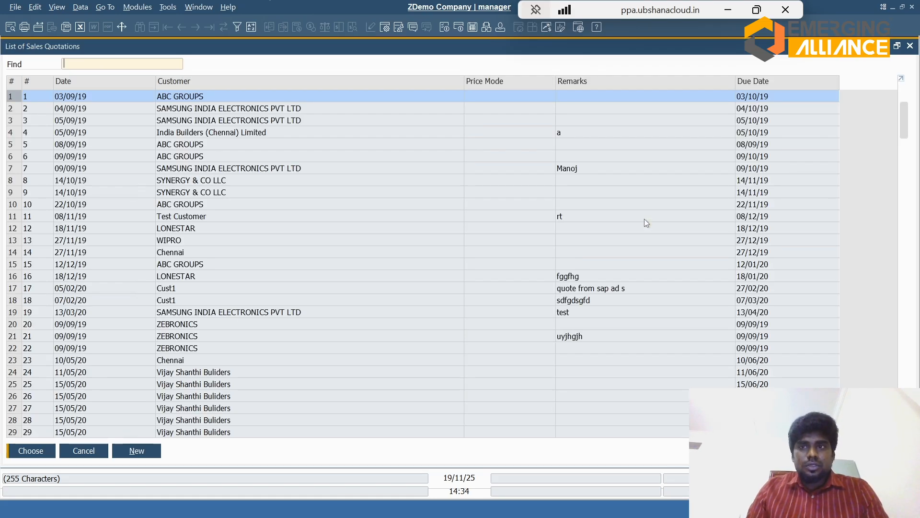
{"action": "left_click", "coordinate": [137, 451]}
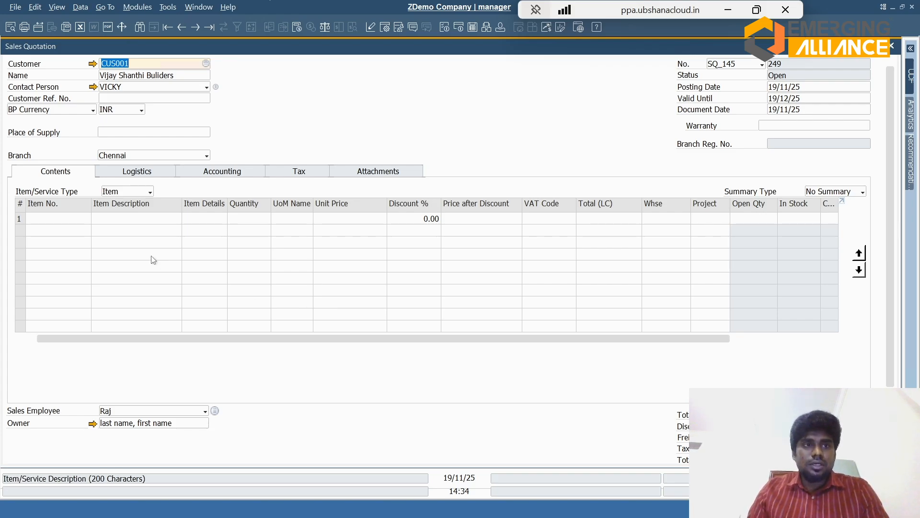
Step: Add the items Pump 3 HP / 100 LPM and Pump Housing to the sales quotation
{"action": "left_click", "coordinate": [117, 220]}
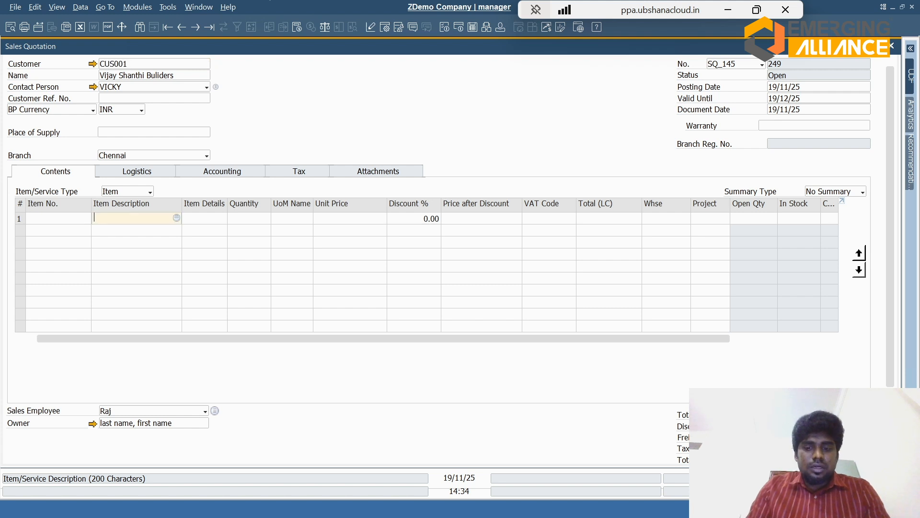
{"action": "type", "text": "PUMP"}
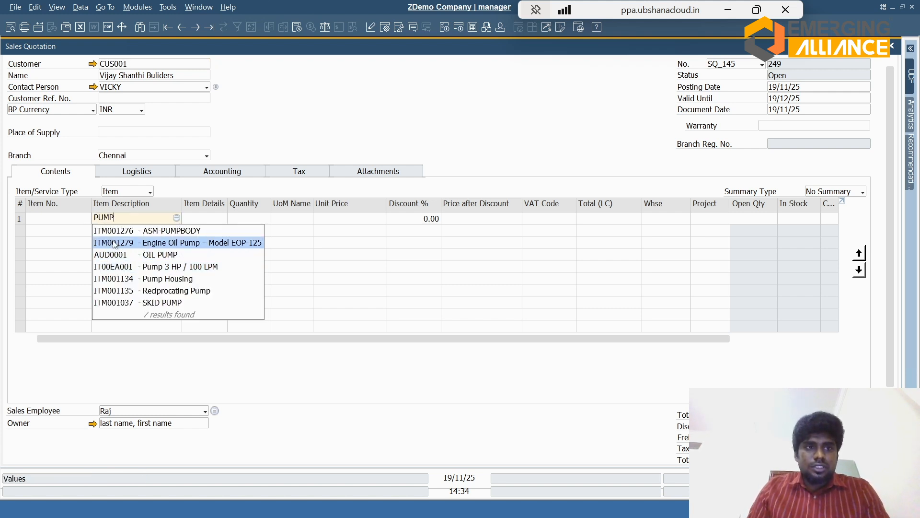
{"action": "left_click", "coordinate": [119, 270]}
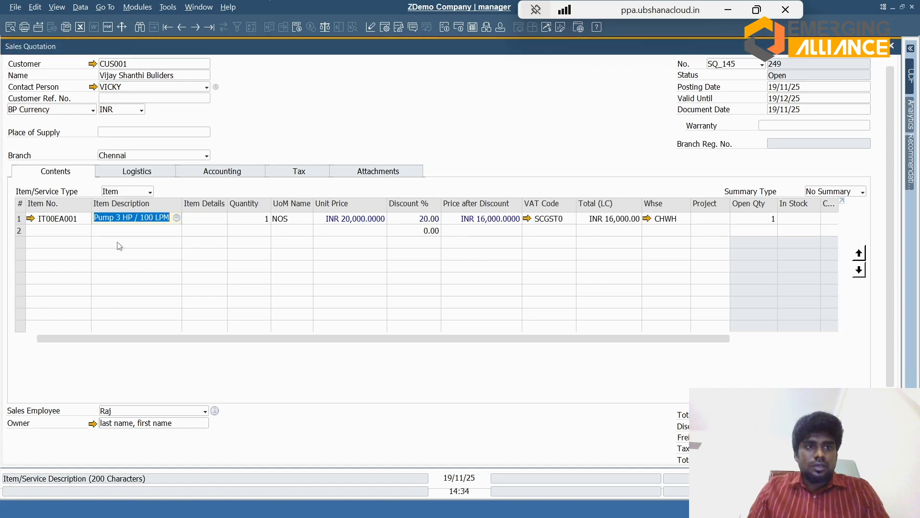
{"action": "left_click", "coordinate": [115, 232]}
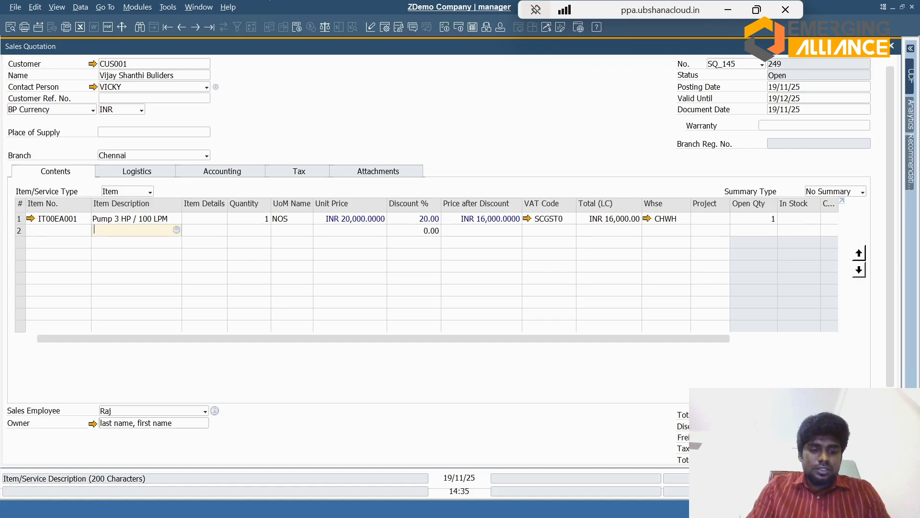
{"action": "type", "text": "PUM"}
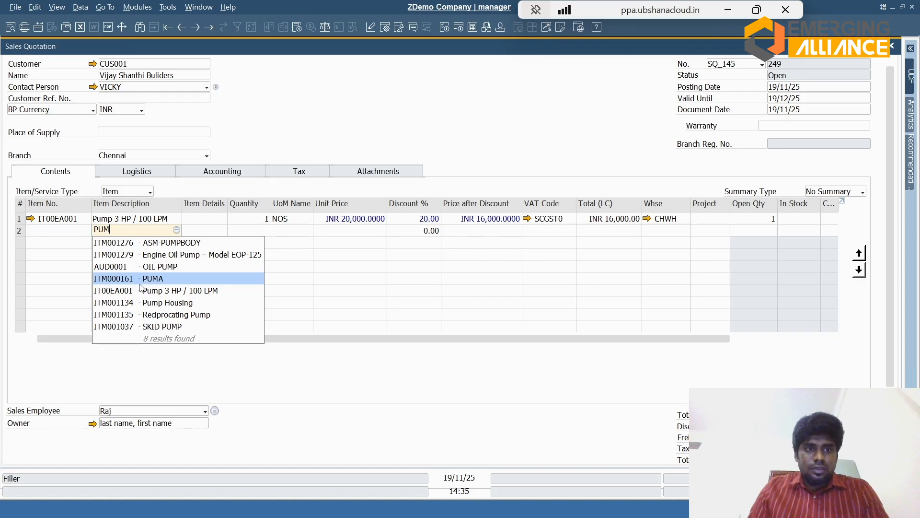
{"action": "left_click", "coordinate": [146, 302]}
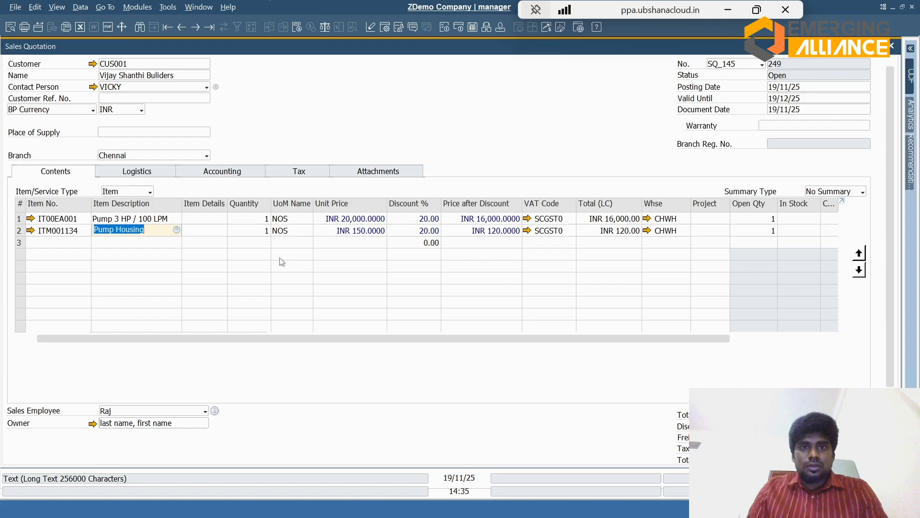
Step: Set the quantities to 3 for Pump 3 HP / 100 LPM and 2 for Pump Housing
{"action": "left_click", "coordinate": [240, 219]}
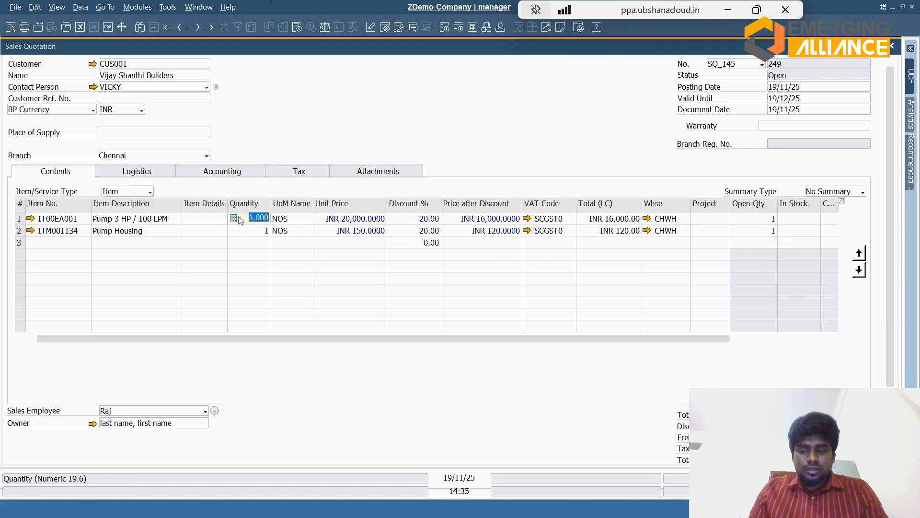
{"action": "type", "text": "3"}
{"action": "left_click", "coordinate": [243, 232]}
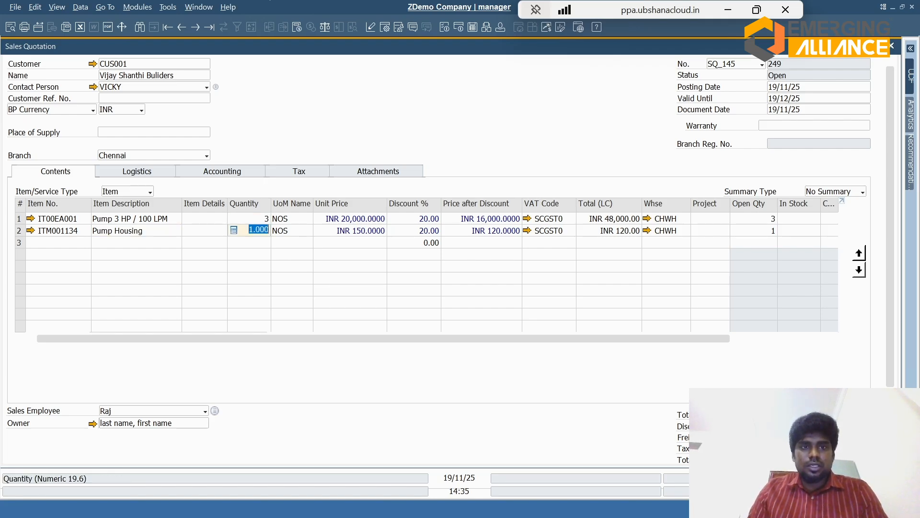
{"action": "type", "text": "2"}
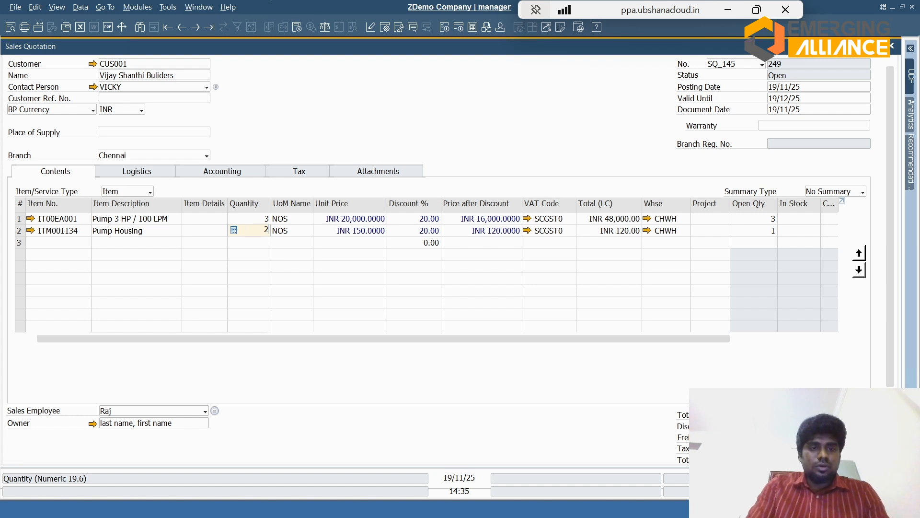
{"action": "key", "text": "Tab"}
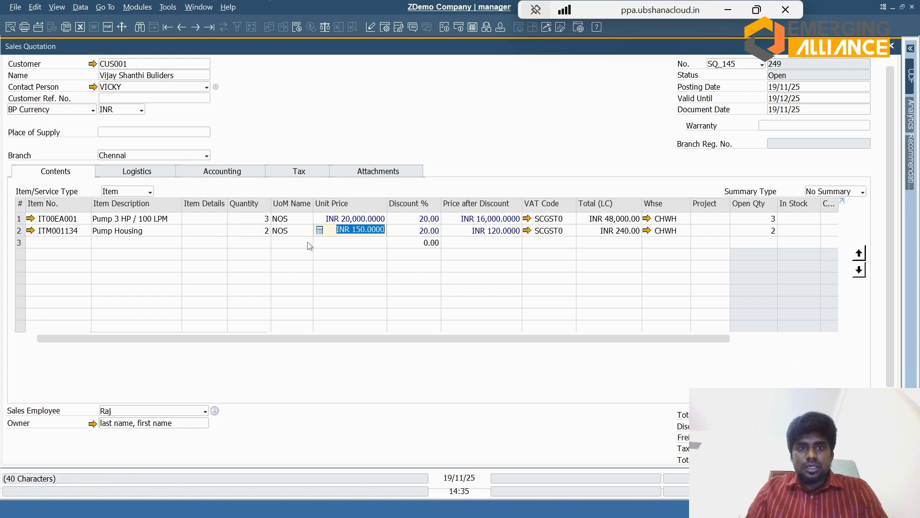
{"action": "left_click", "coordinate": [250, 230]}
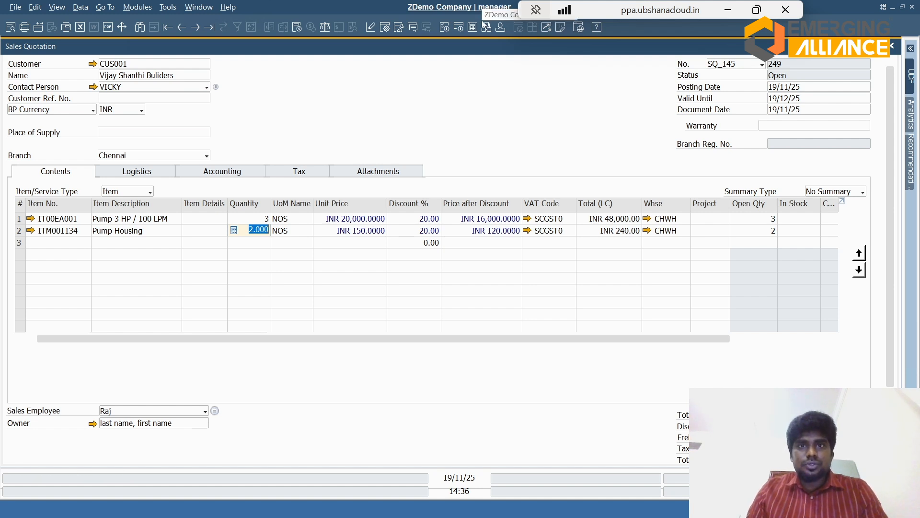
Step: Examine the messages and alerts inbox and the scheduled activities alert dated 15/11/25, then return to the sales quotation
{"action": "left_click", "coordinate": [461, 28]}
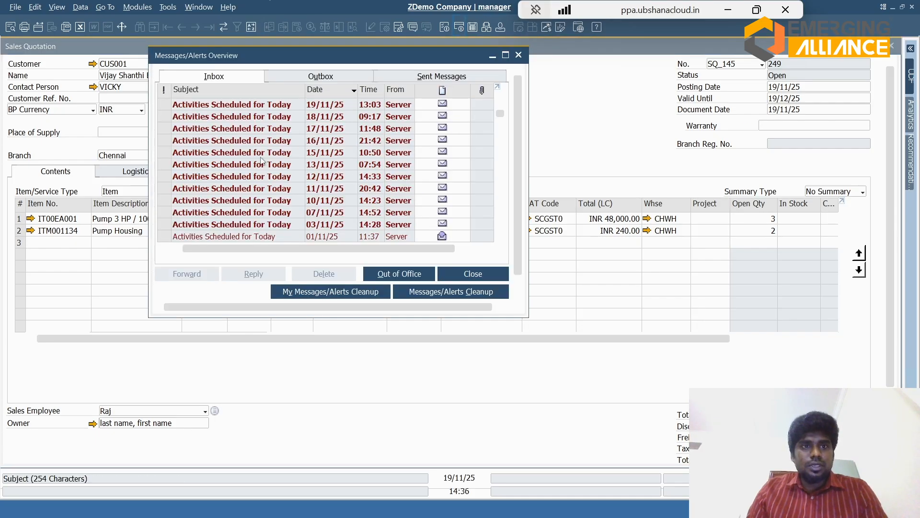
{"action": "left_click", "coordinate": [261, 157]}
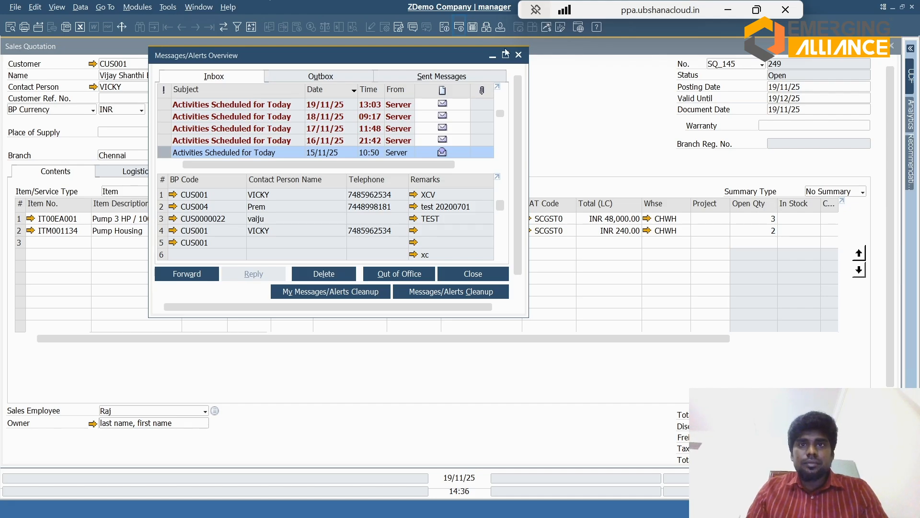
{"action": "left_click", "coordinate": [459, 26]}
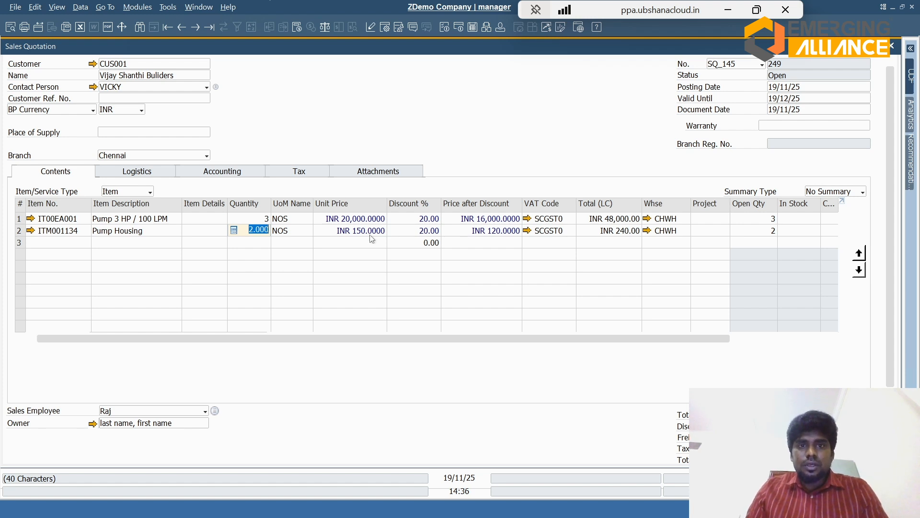
Step: Set the VAT code of both quotation lines to IGST12
{"action": "left_click", "coordinate": [552, 220]}
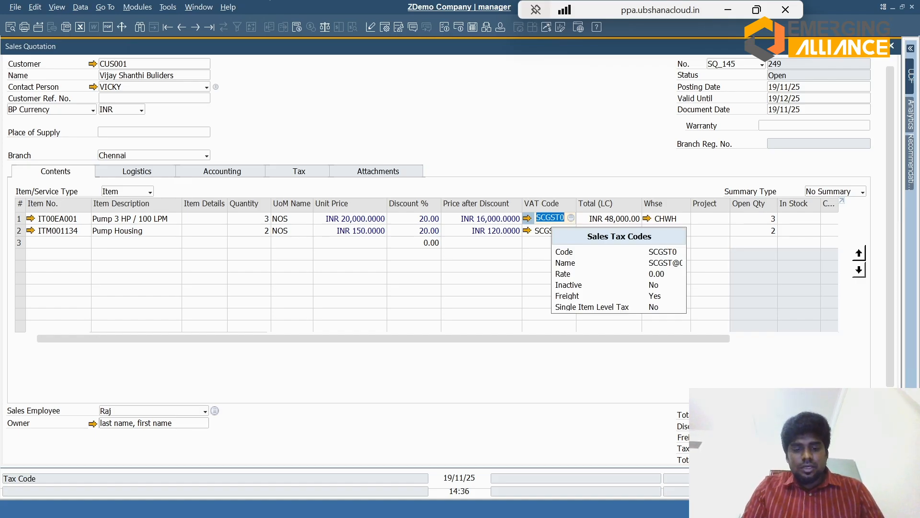
{"action": "type", "text": "IGS"}
{"action": "key", "text": "Tab"}
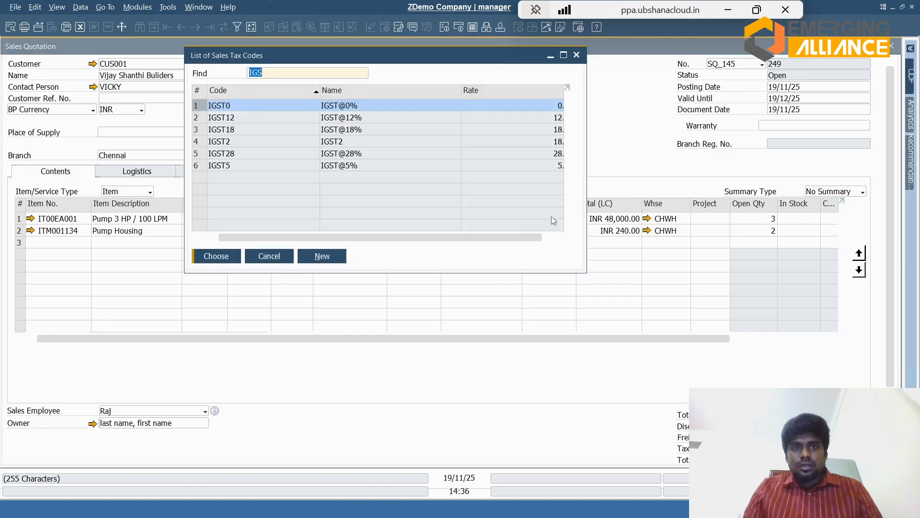
{"action": "key", "text": "Down"}
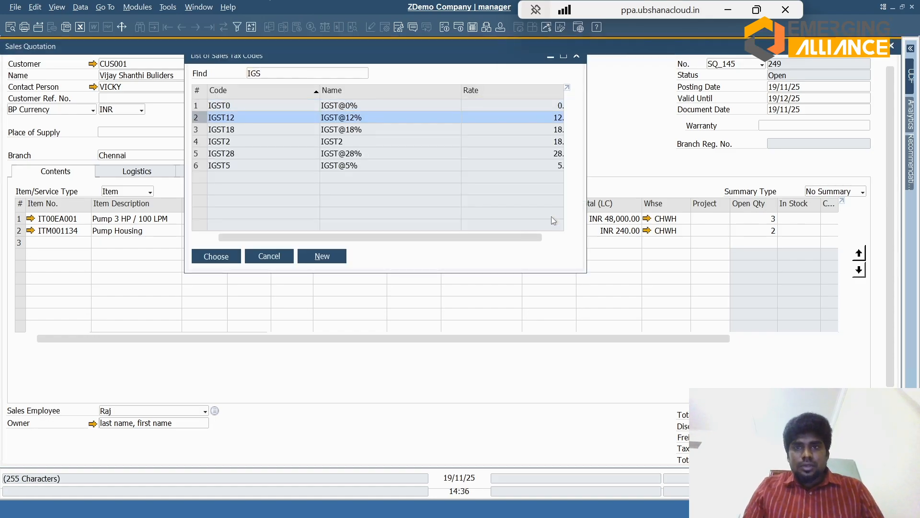
{"action": "key", "text": "Return"}
{"action": "key", "text": "Down"}
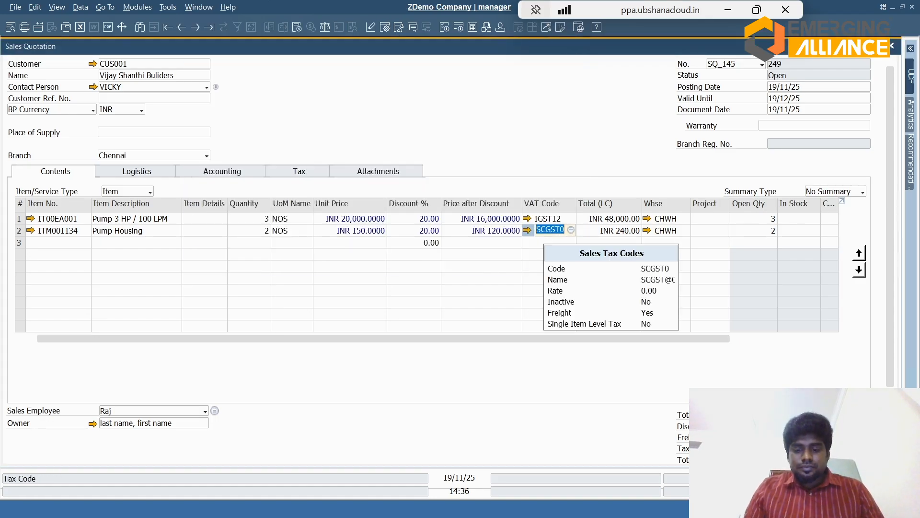
{"action": "key", "text": "ctrl+Up"}
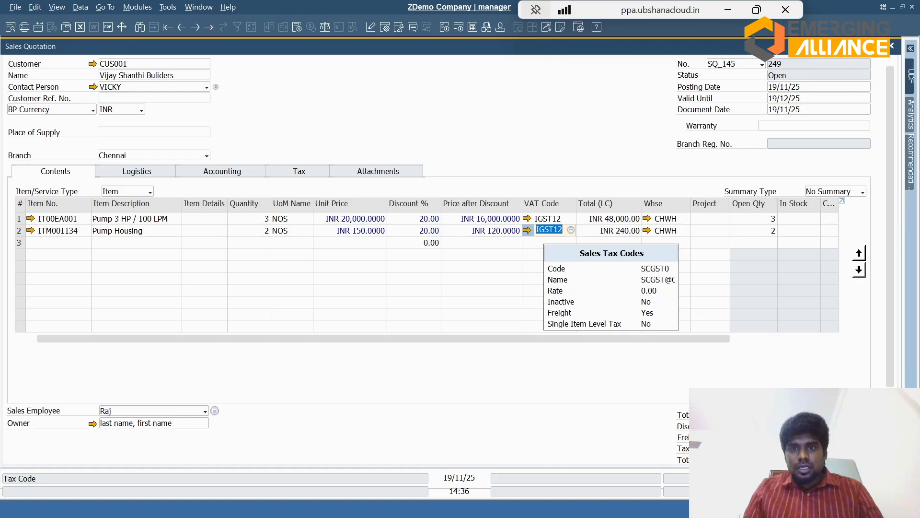
Step: Examine the quotation lines' warehouse, open quantity, in-stock, committed and ordered columns
{"action": "key", "text": "Tab"}
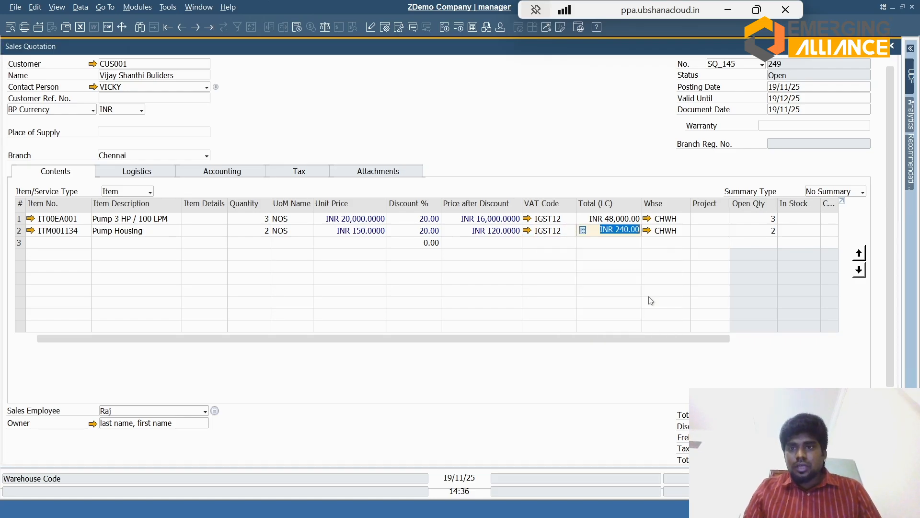
{"action": "scroll", "coordinate": [886, 379], "scroll_direction": "down", "scroll_amount": 2}
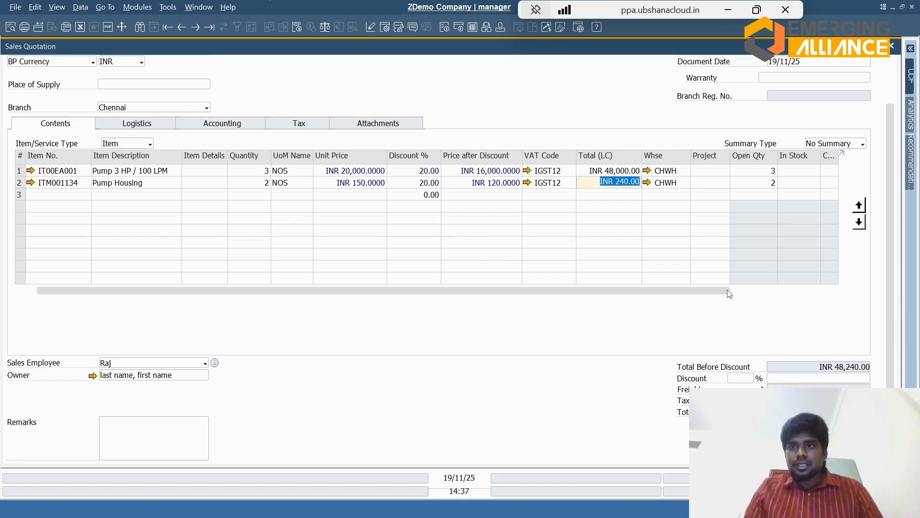
{"action": "left_click_drag", "start_coordinate": [713, 290], "coordinate": [766, 287]}
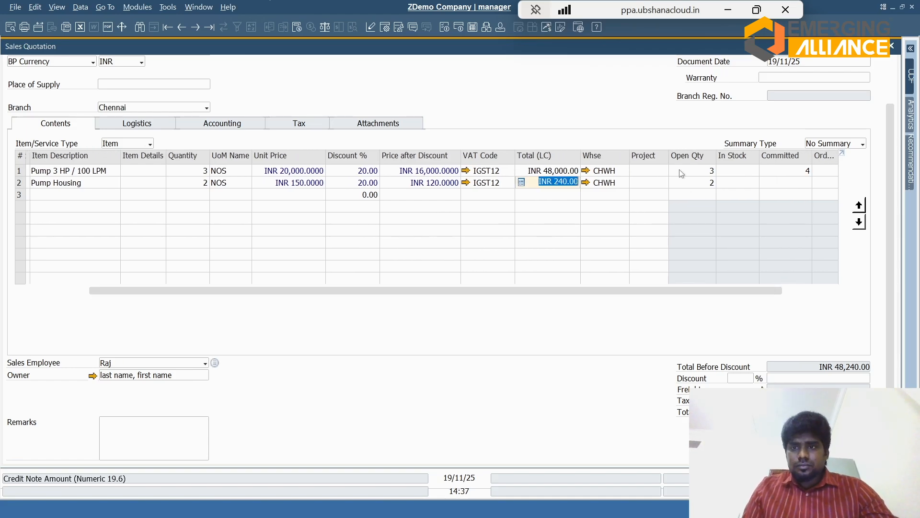
{"action": "left_click", "coordinate": [893, 87]}
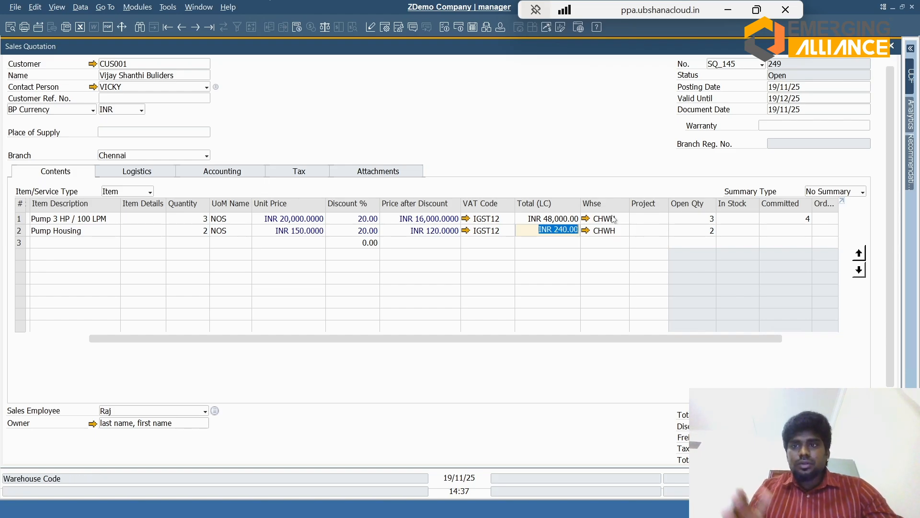
{"action": "mouse_move", "coordinate": [613, 219]}
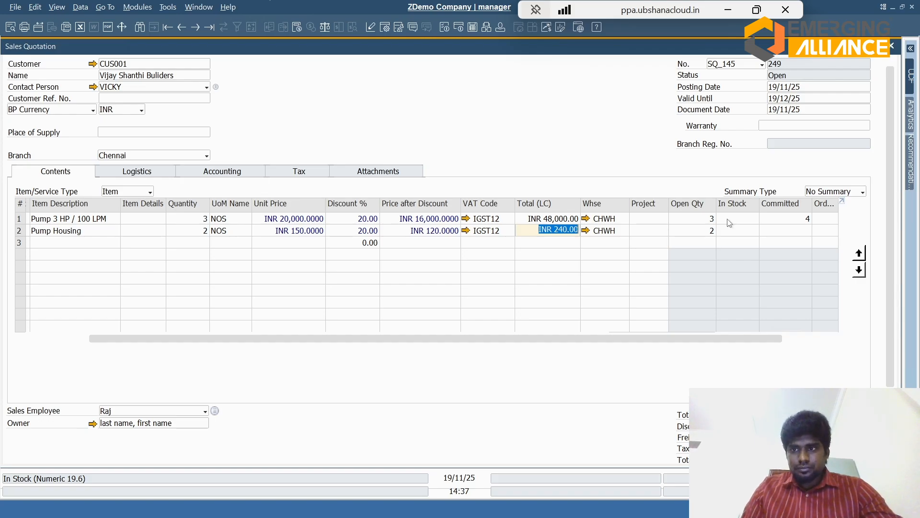
{"action": "left_click_drag", "start_coordinate": [761, 337], "coordinate": [808, 336]}
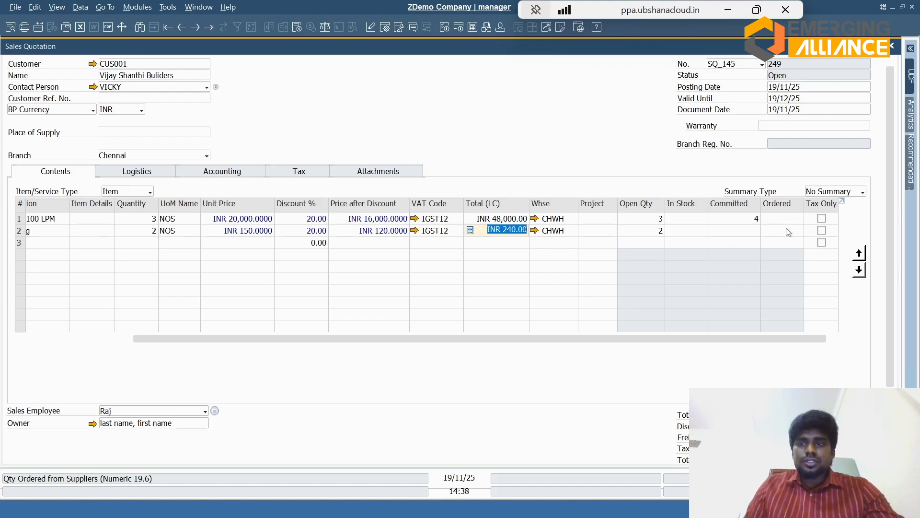
{"action": "left_click", "coordinate": [95, 341]}
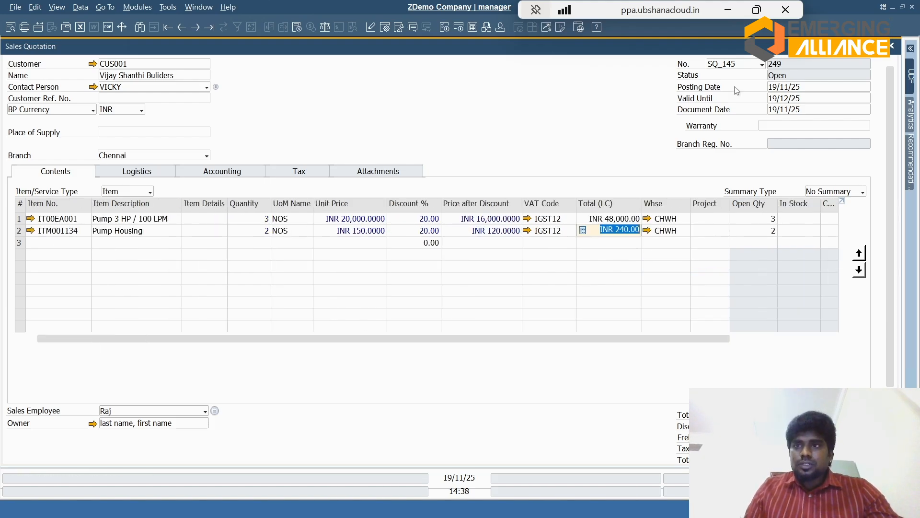
Step: Set the sales quotation's valid-until date to 21/11/25, two days from today
{"action": "left_click", "coordinate": [785, 98]}
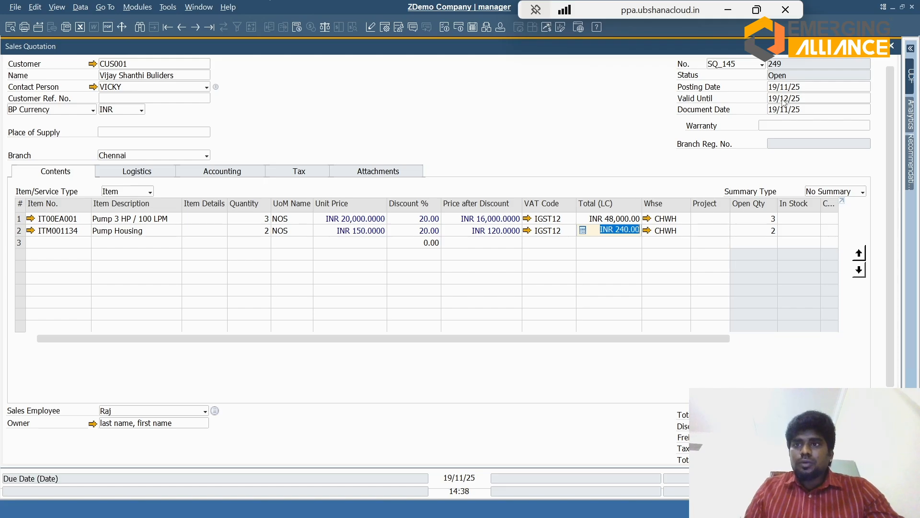
{"action": "type", "text": "+2"}
{"action": "key", "text": "Tab"}
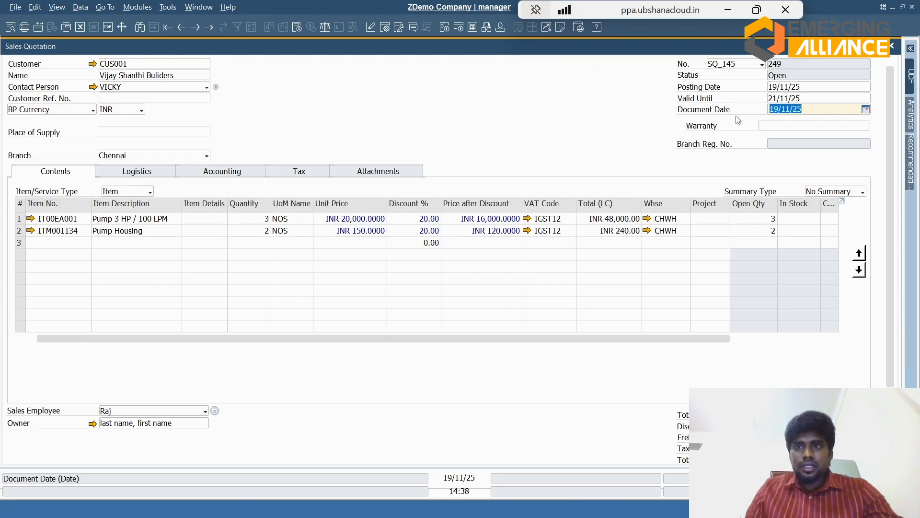
Step: Review the ship-to and bill-to address choices in the quotation's logistics details, keeping Vijay Shanthi Buliders for both
{"action": "left_click", "coordinate": [160, 173]}
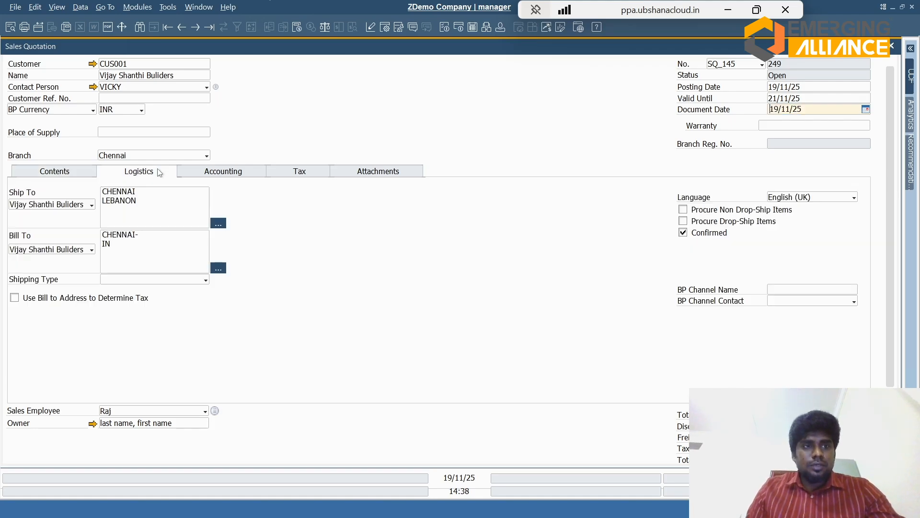
{"action": "left_click", "coordinate": [69, 206]}
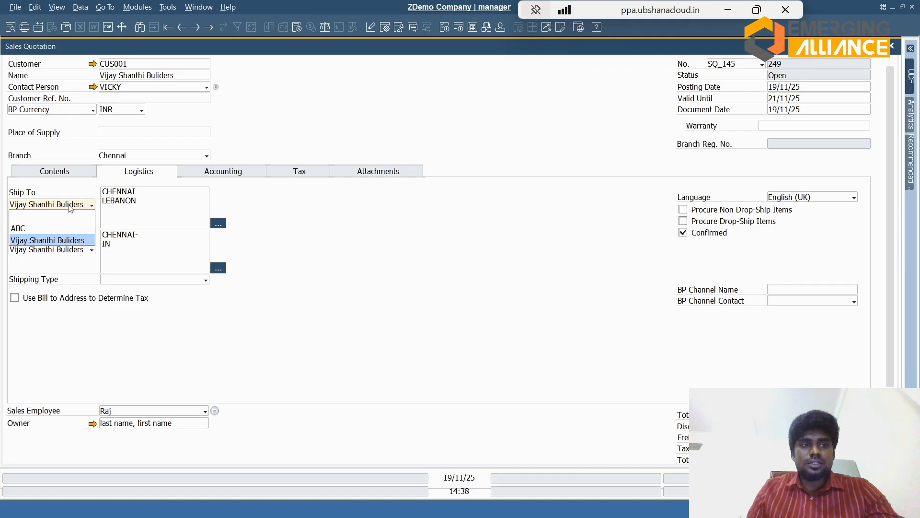
{"action": "left_click", "coordinate": [67, 240]}
{"action": "left_click", "coordinate": [80, 250]}
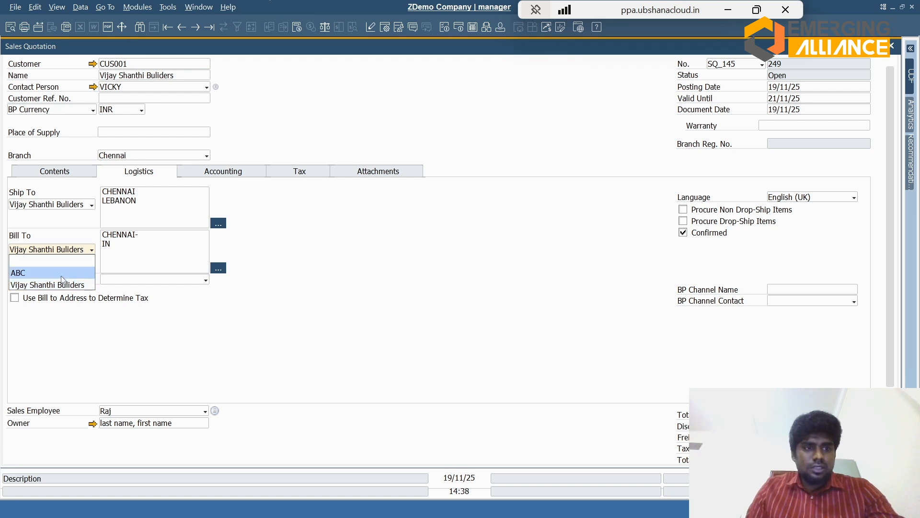
{"action": "left_click", "coordinate": [48, 271]}
{"action": "left_click", "coordinate": [62, 250]}
{"action": "left_click", "coordinate": [48, 283]}
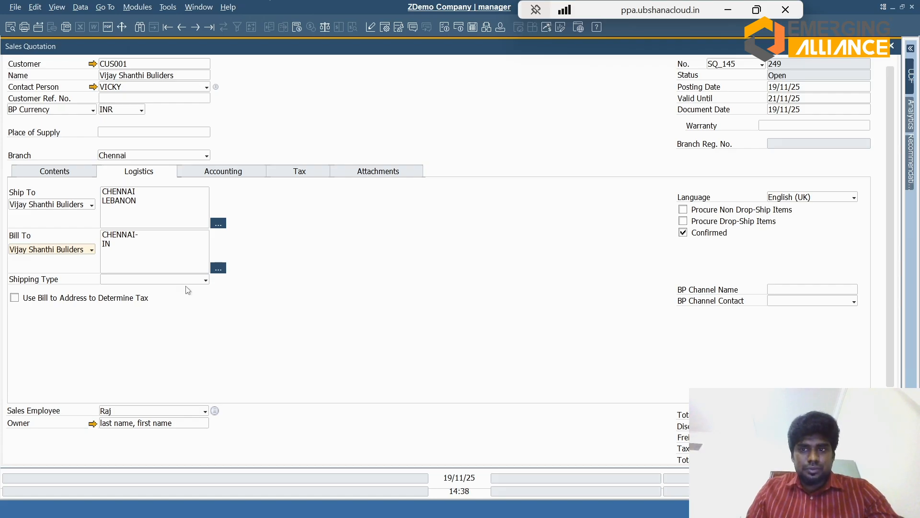
Step: Review the quotation's payment terms in its accounting details and look over its tax details
{"action": "left_click", "coordinate": [214, 173]}
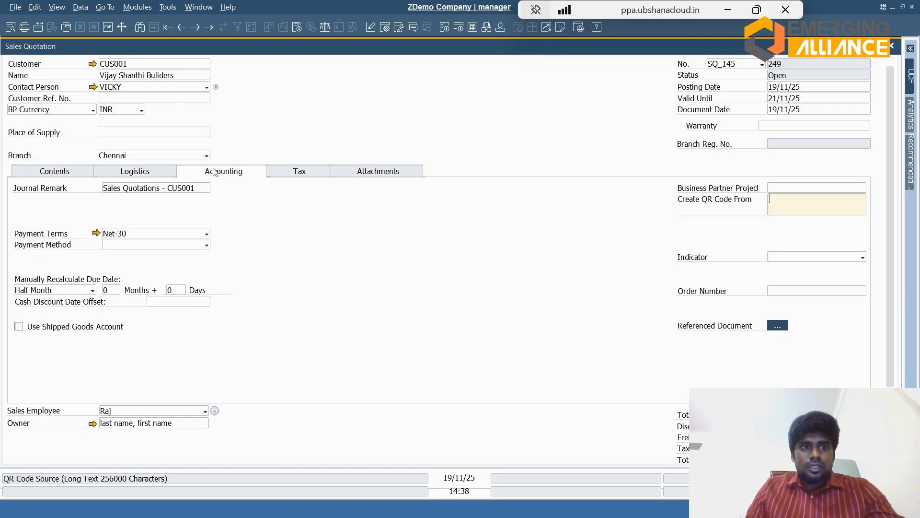
{"action": "left_click", "coordinate": [173, 235]}
{"action": "left_click", "coordinate": [171, 236]}
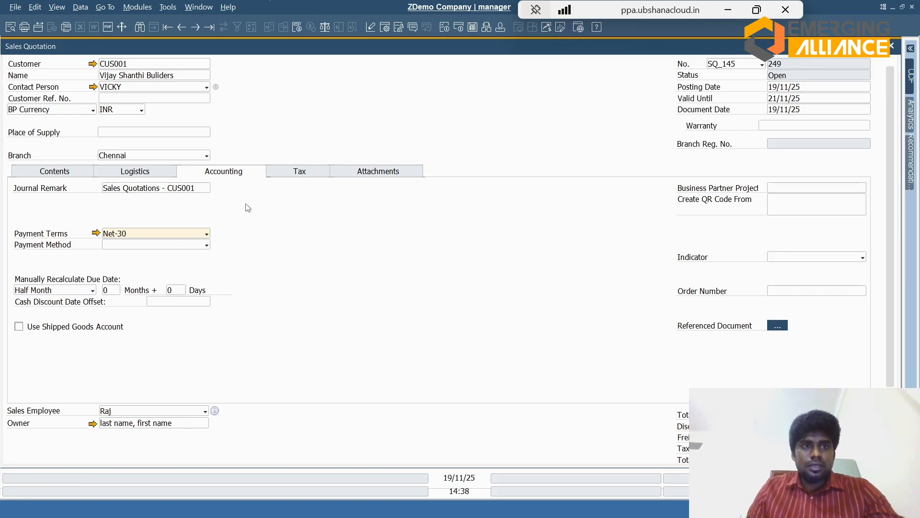
{"action": "left_click", "coordinate": [311, 173]}
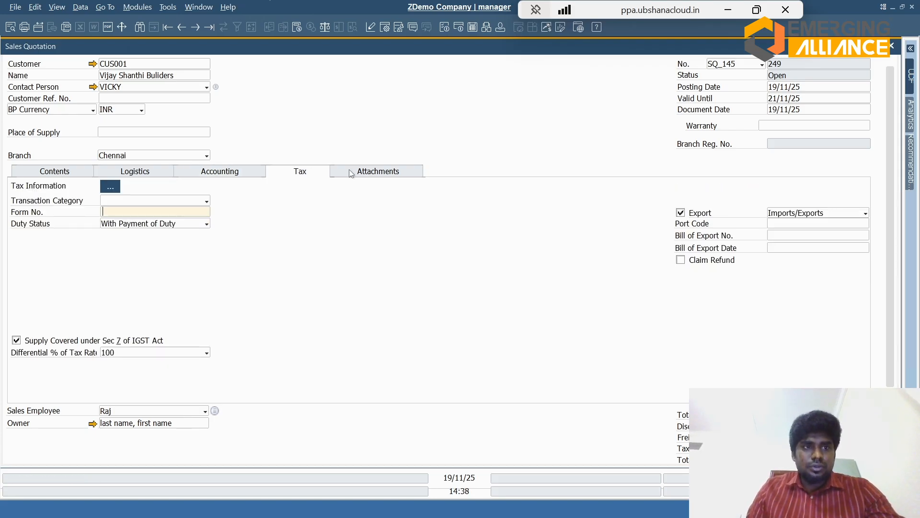
Step: Attach the recently used oak-flooring picture file to the sales quotation
{"action": "left_click", "coordinate": [341, 172]}
{"action": "left_click", "coordinate": [832, 211]}
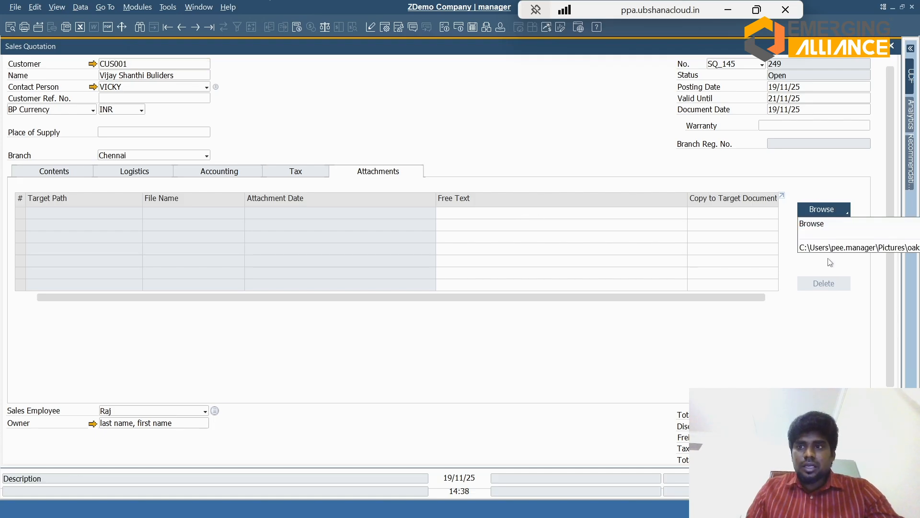
{"action": "left_click", "coordinate": [832, 248]}
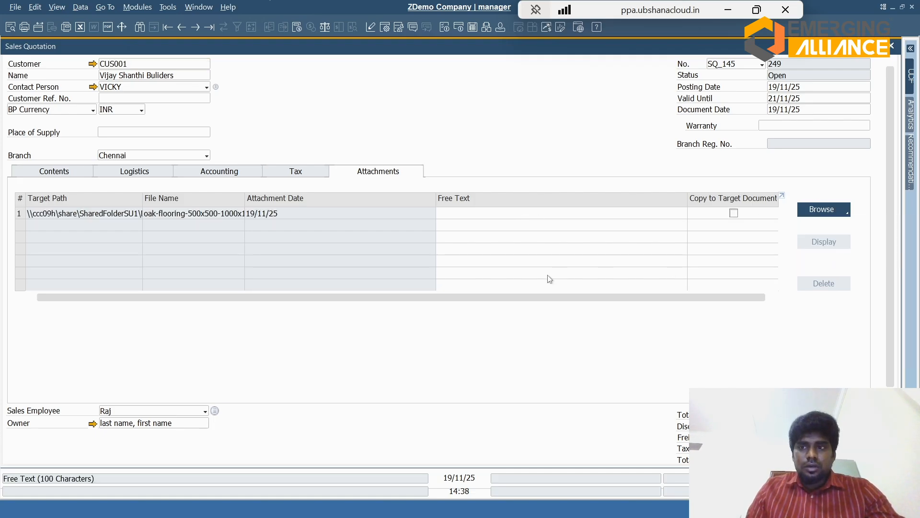
Step: Check the quotation's lines and totals, and add the document, continuing without a GSTIN
{"action": "left_click", "coordinate": [55, 171]}
{"action": "scroll", "coordinate": [439, 259], "scroll_direction": "down", "scroll_amount": 3}
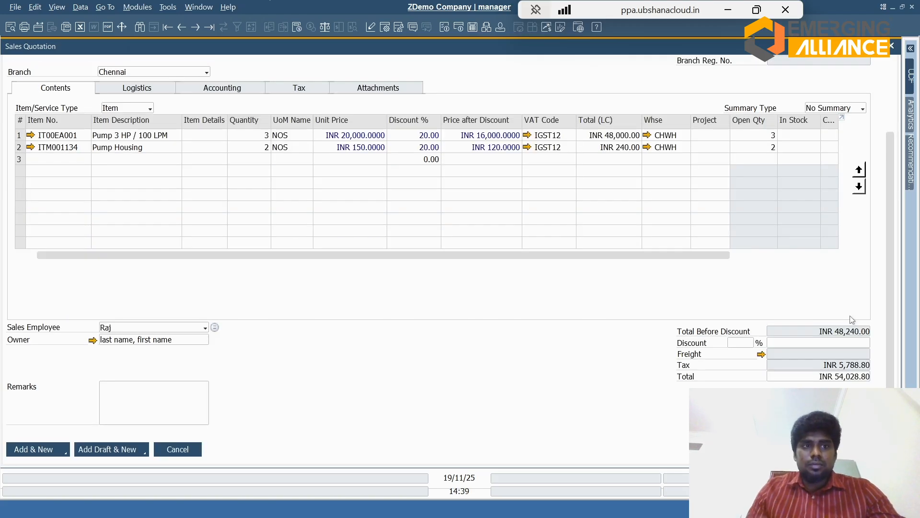
{"action": "left_click", "coordinate": [889, 115]}
{"action": "key", "text": "Return"}
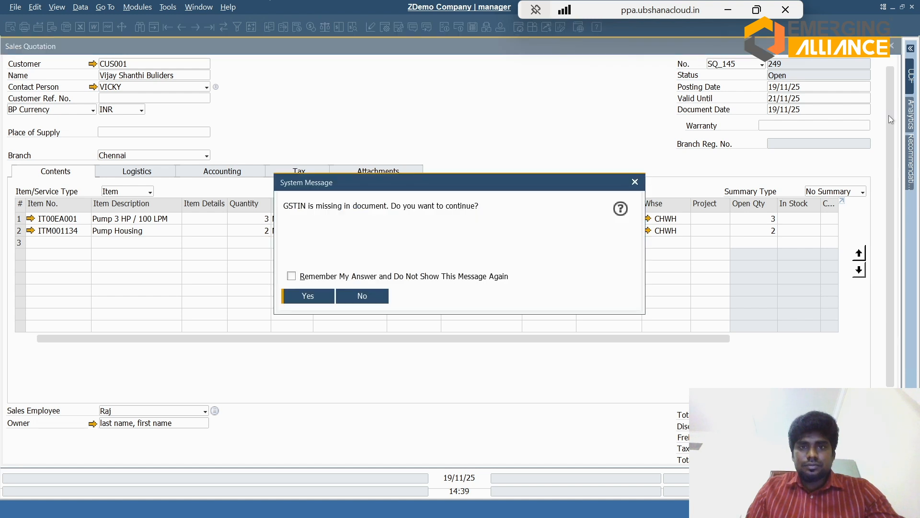
{"action": "key", "text": "Return"}
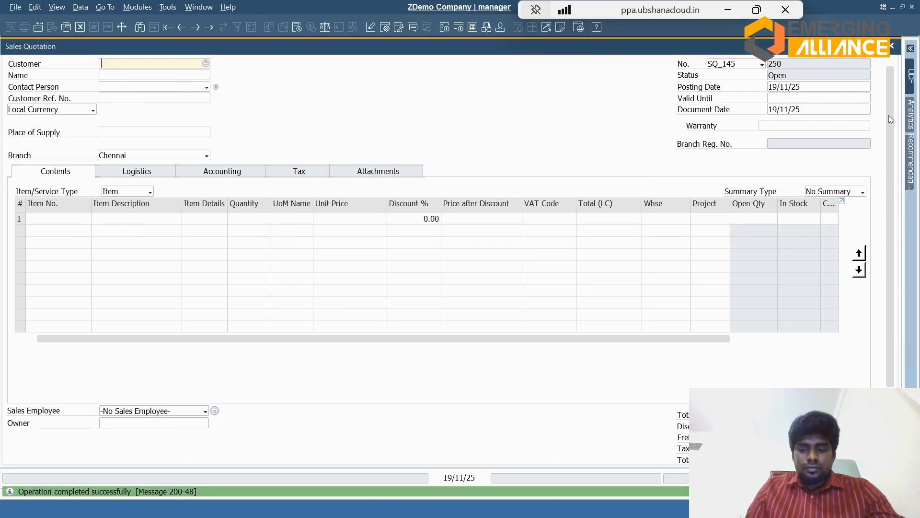
Step: Display the saved quotation, return to the opportunity and update it with the linked quotation 249
{"action": "key", "text": "ctrl+Left"}
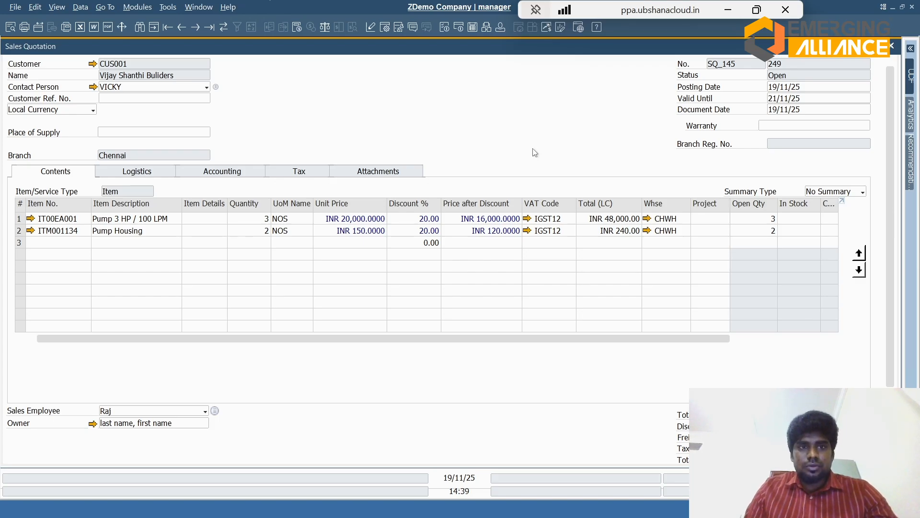
{"action": "key", "text": "Escape"}
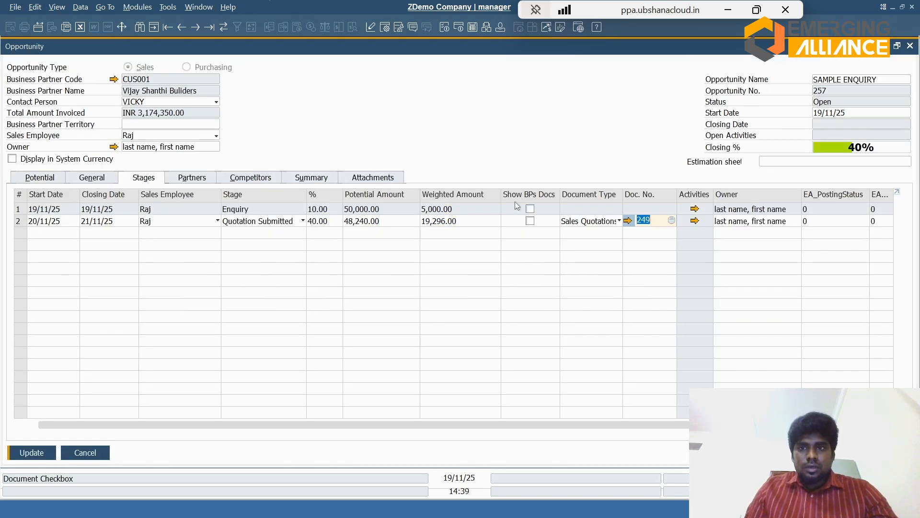
{"action": "key", "text": "Return"}
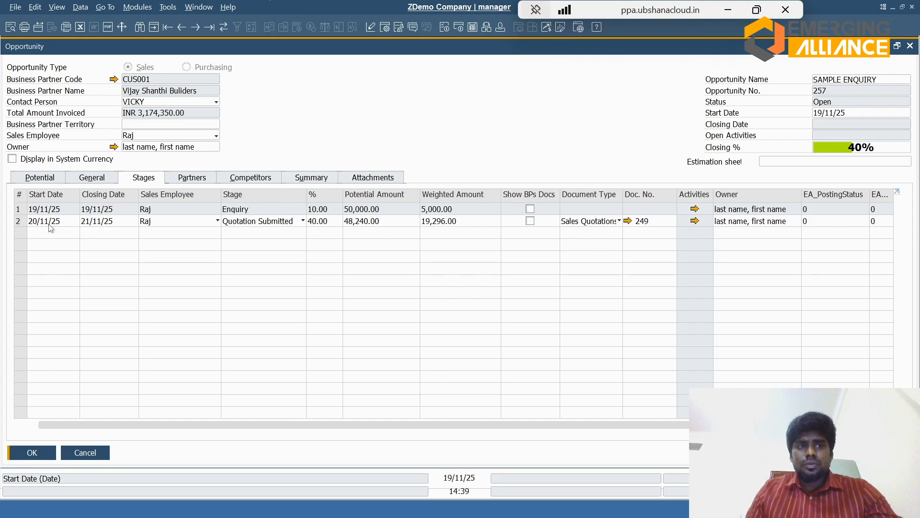
Step: Open the linked quotation's print preview without the template language, examine its items, taxes, total and validity, and return to the opportunity
{"action": "left_click", "coordinate": [628, 221]}
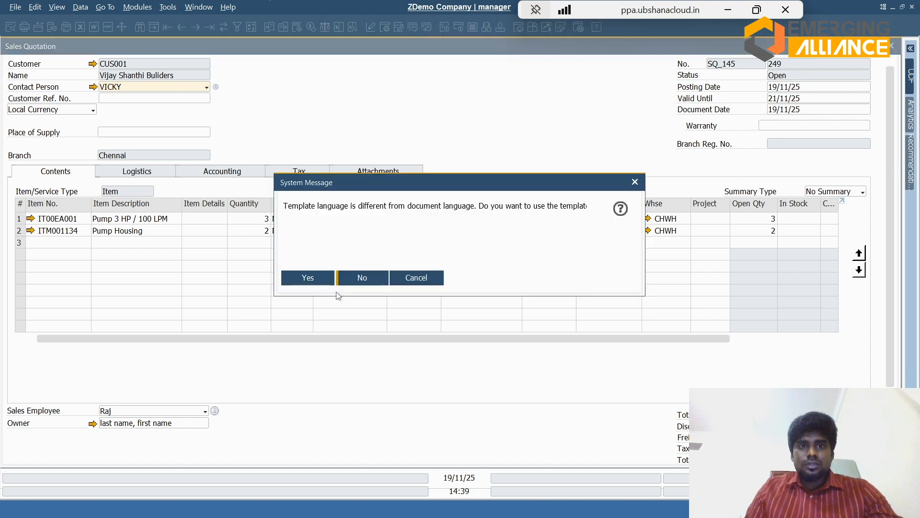
{"action": "left_click", "coordinate": [349, 282]}
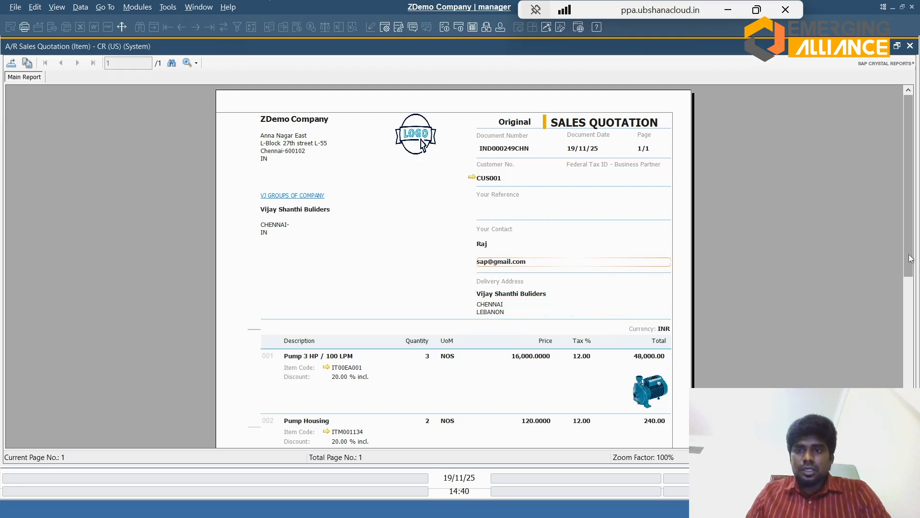
{"action": "scroll", "coordinate": [911, 267], "scroll_direction": "down", "scroll_amount": 1}
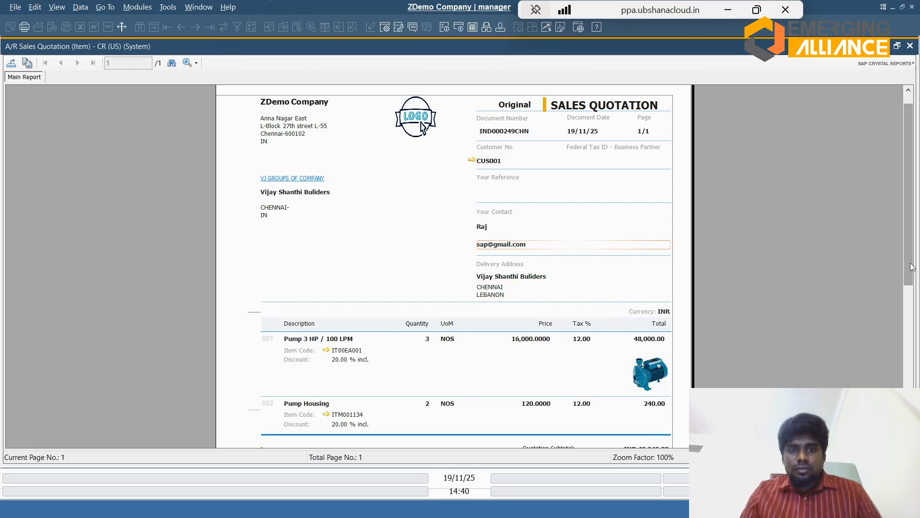
{"action": "scroll", "coordinate": [912, 267], "scroll_direction": "down", "scroll_amount": 3}
{"action": "scroll", "coordinate": [915, 306], "scroll_direction": "down", "scroll_amount": 4}
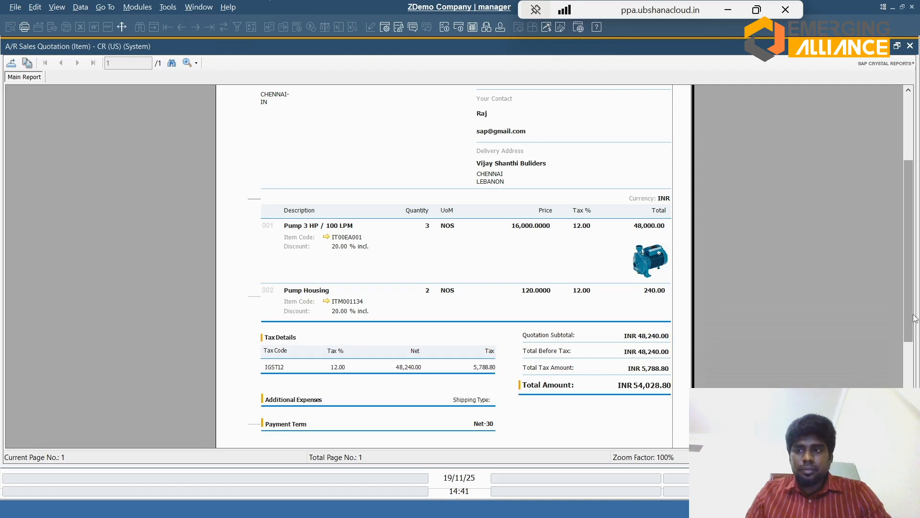
{"action": "left_click_drag", "start_coordinate": [912, 319], "coordinate": [913, 397]}
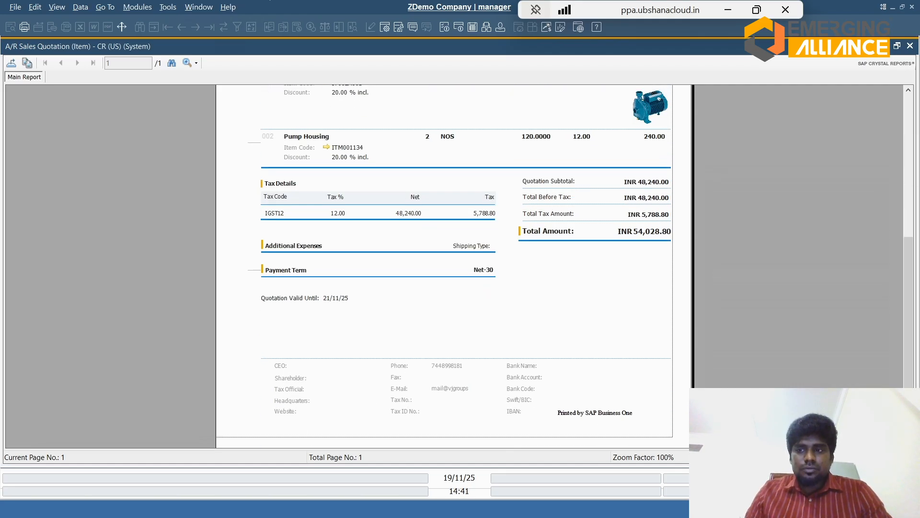
{"action": "left_click_drag", "start_coordinate": [912, 397], "coordinate": [912, 417]}
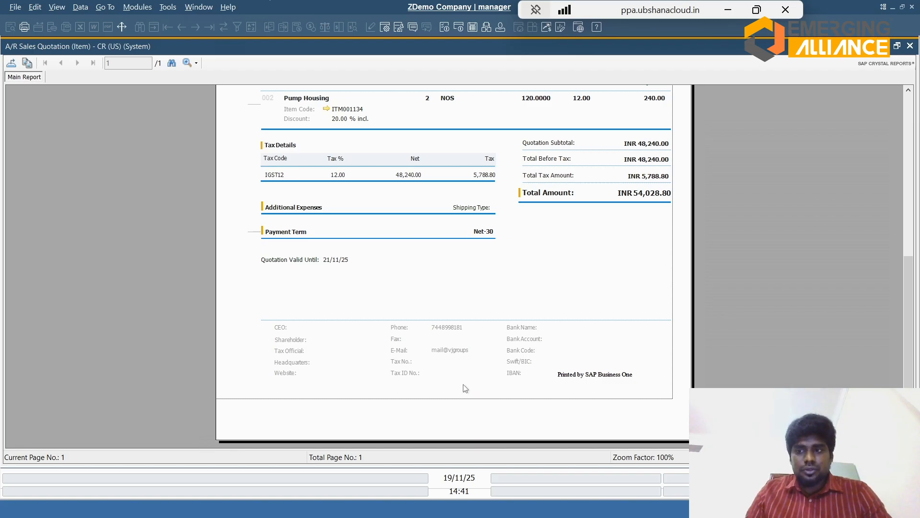
{"action": "left_click", "coordinate": [907, 140]}
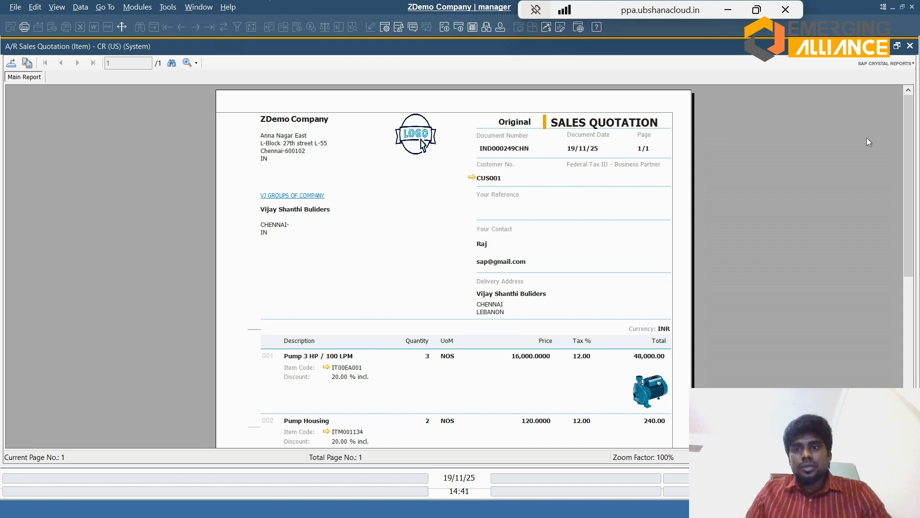
{"action": "left_click", "coordinate": [910, 46]}
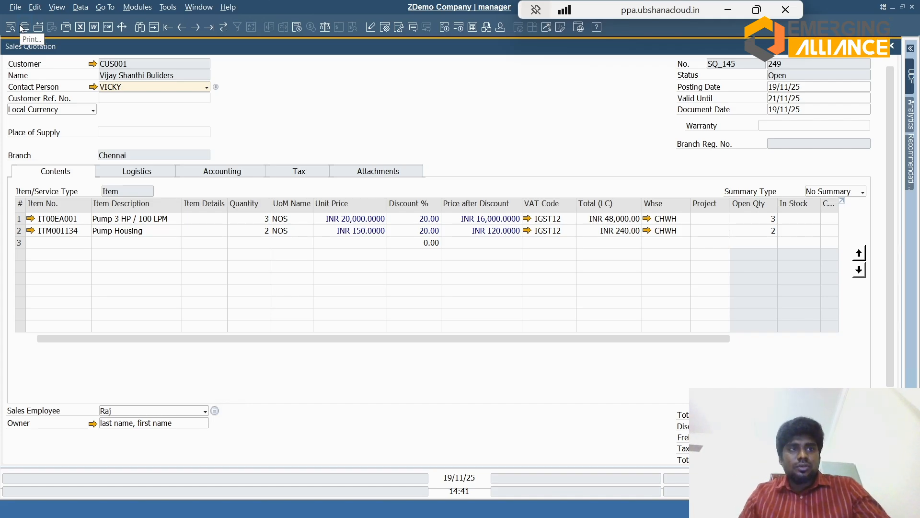
{"action": "key", "text": "Escape"}
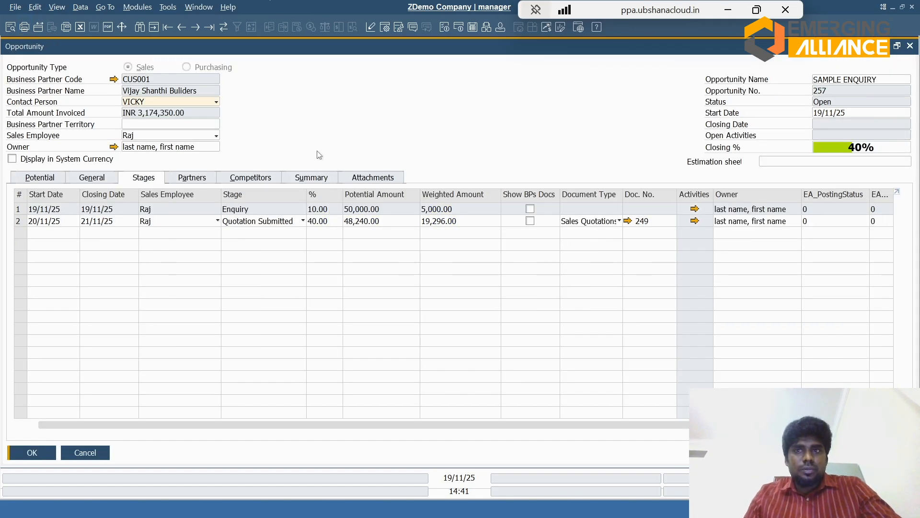
Step: Add a new row below the Quotation Submitted stage in the opportunity, agreeing to close the document linked to that stage
{"action": "right_click", "coordinate": [22, 225]}
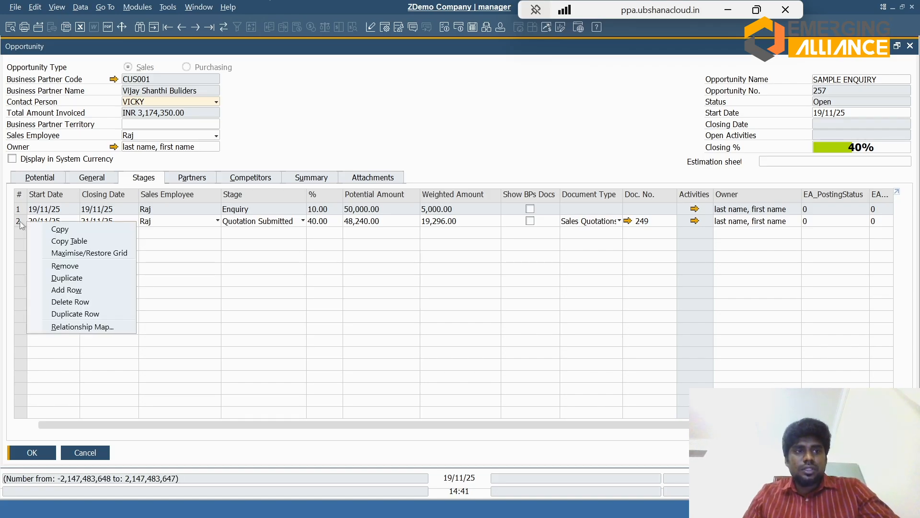
{"action": "left_click", "coordinate": [61, 290]}
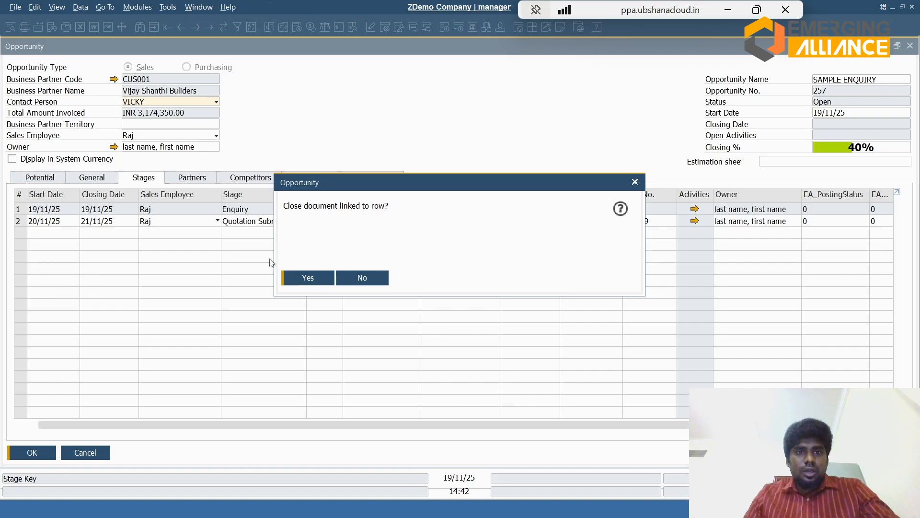
{"action": "left_click", "coordinate": [309, 278]}
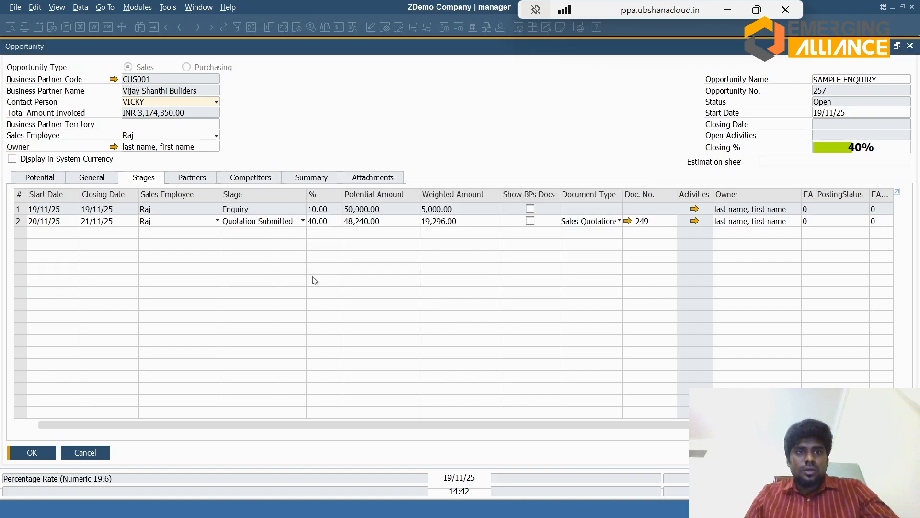
Step: Set the third stage row's start date to 22/11/25 and its closing date to 24/11/25
{"action": "type", "text": "21"}
{"action": "key", "text": "Tab"}
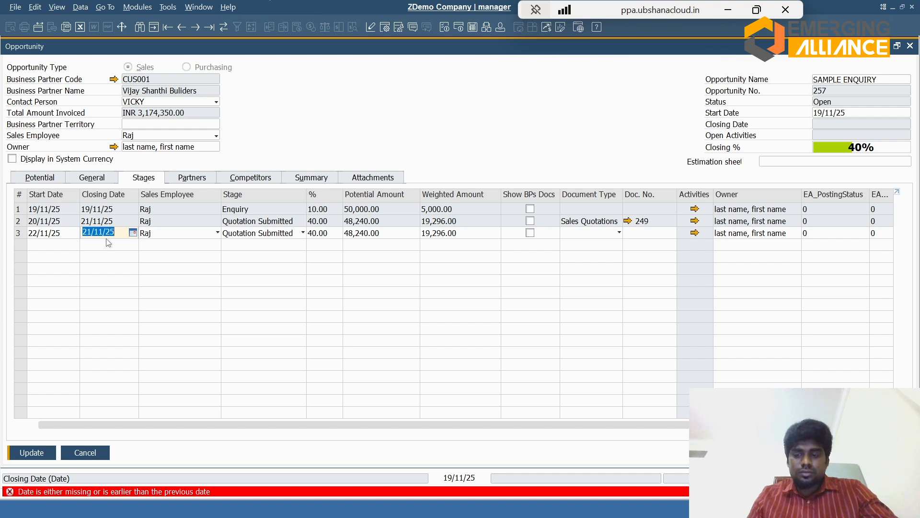
{"action": "type", "text": "3"}
{"action": "key", "text": "Tab"}
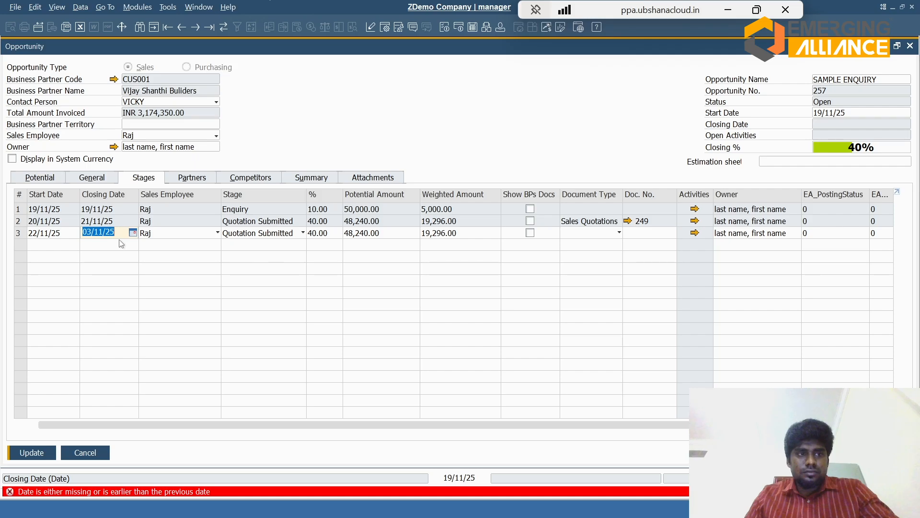
{"action": "left_click", "coordinate": [52, 236]}
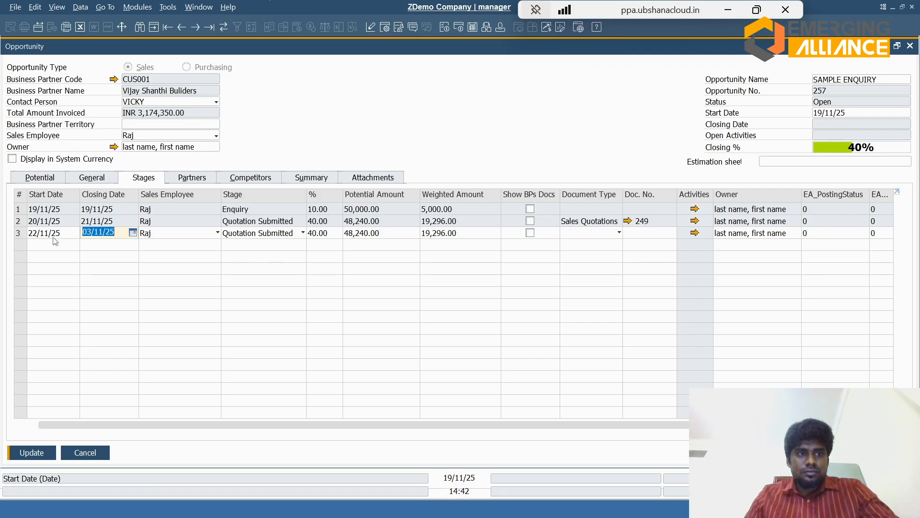
{"action": "key", "text": "BackSpace"}
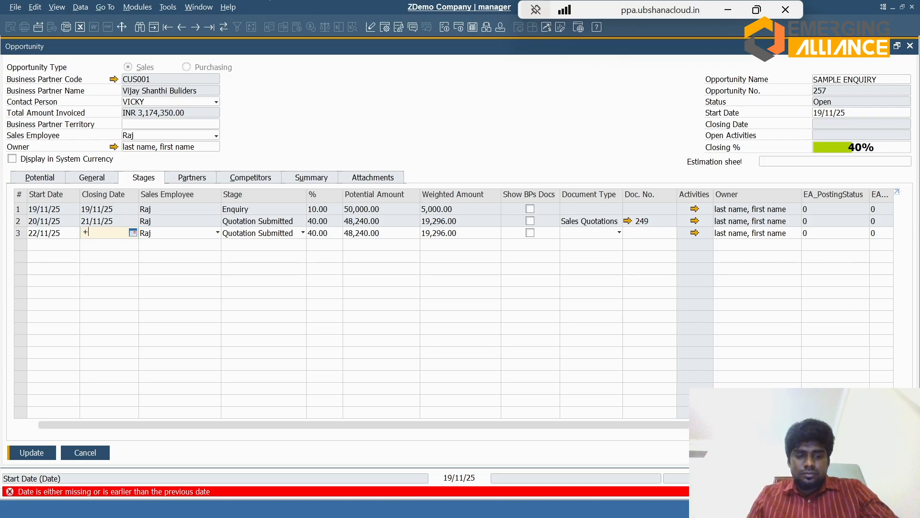
{"action": "type", "text": "24"}
{"action": "key", "text": "Tab"}
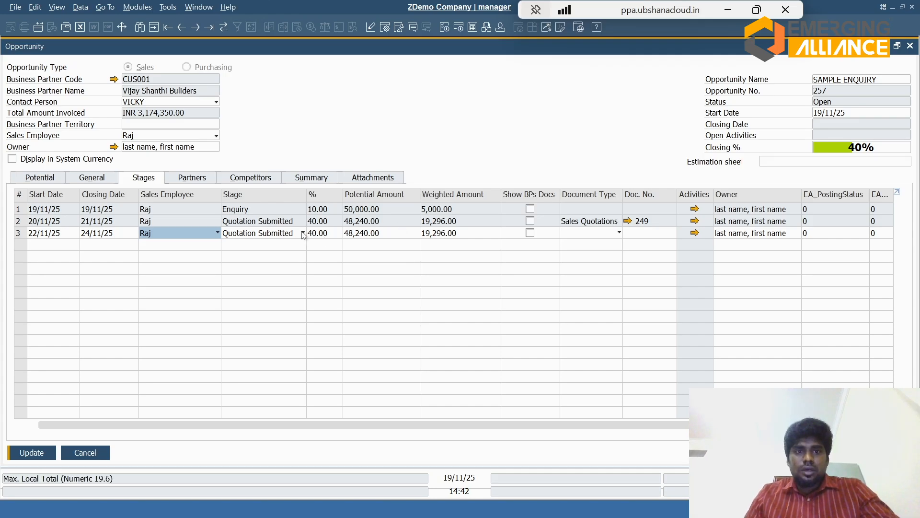
Step: Set the third row's stage to Order and its document type to Sales Orders
{"action": "left_click", "coordinate": [284, 235]}
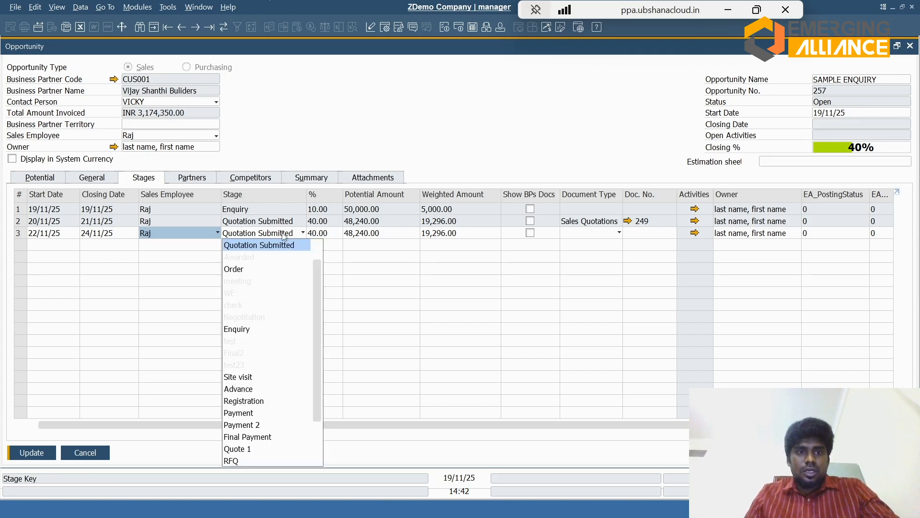
{"action": "left_click", "coordinate": [242, 269]}
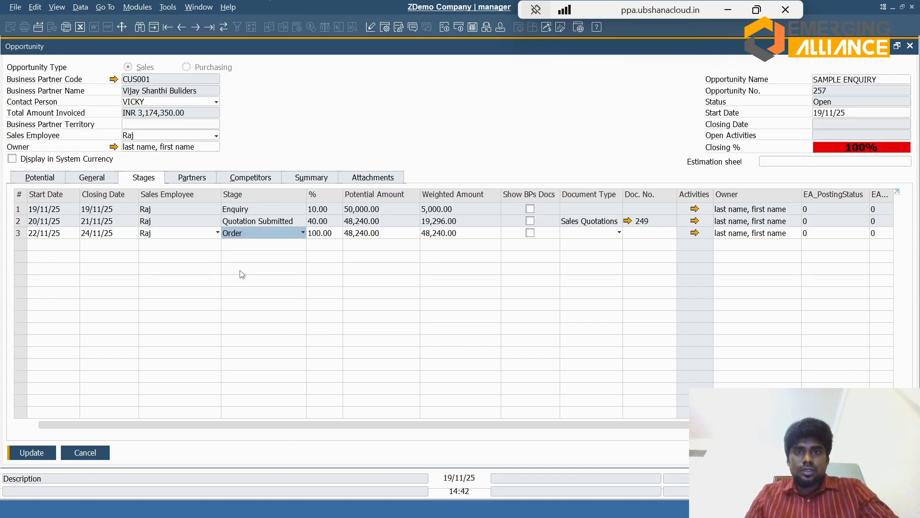
{"action": "left_click", "coordinate": [597, 233]}
{"action": "left_click", "coordinate": [594, 269]}
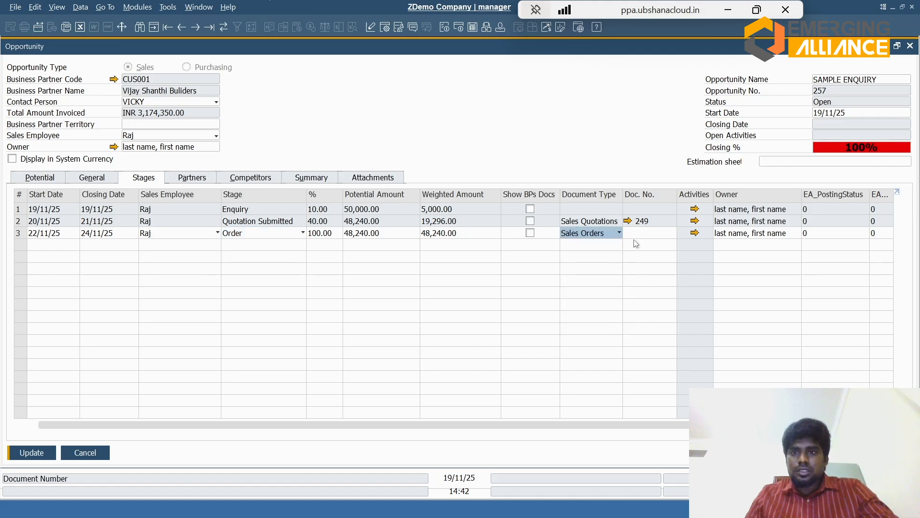
Step: Start a new sales order from the third stage's document number and try to copy it from a sales quotation
{"action": "left_click", "coordinate": [637, 233]}
{"action": "key", "text": "Tab"}
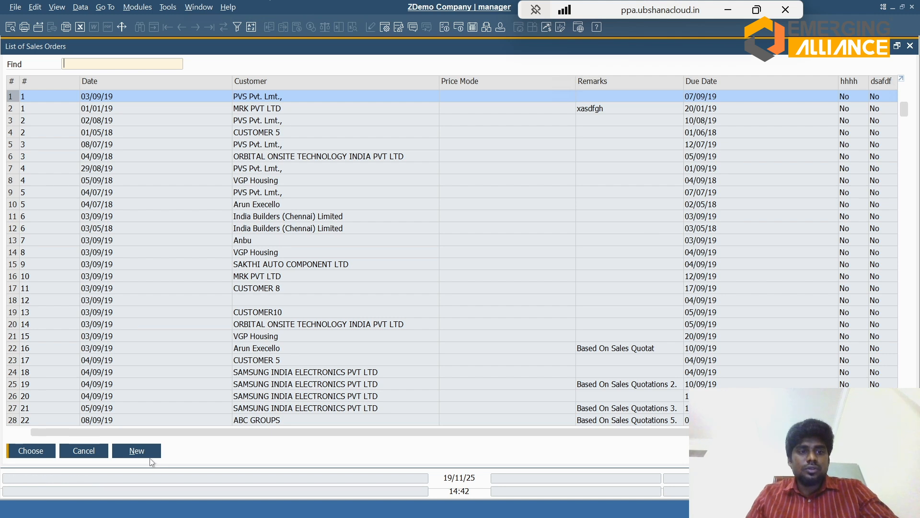
{"action": "left_click", "coordinate": [137, 450]}
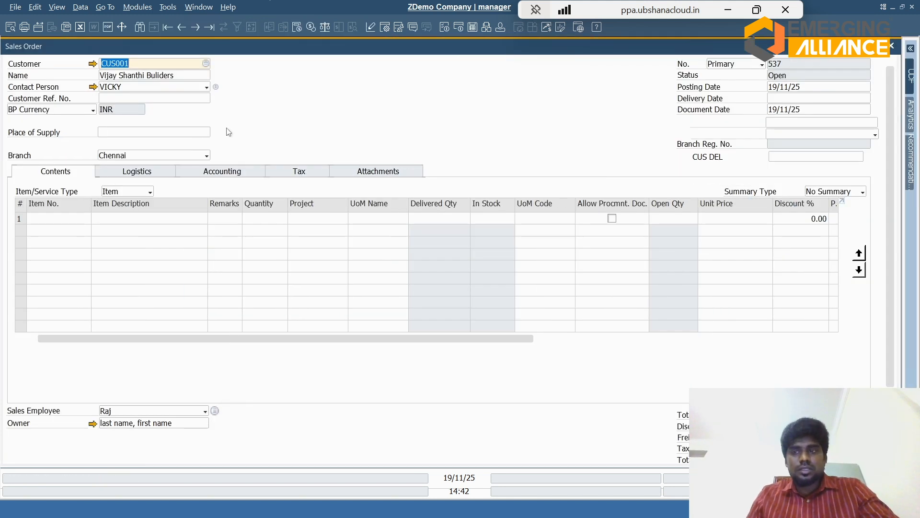
{"action": "scroll", "coordinate": [432, 240], "scroll_direction": "down", "scroll_amount": 3}
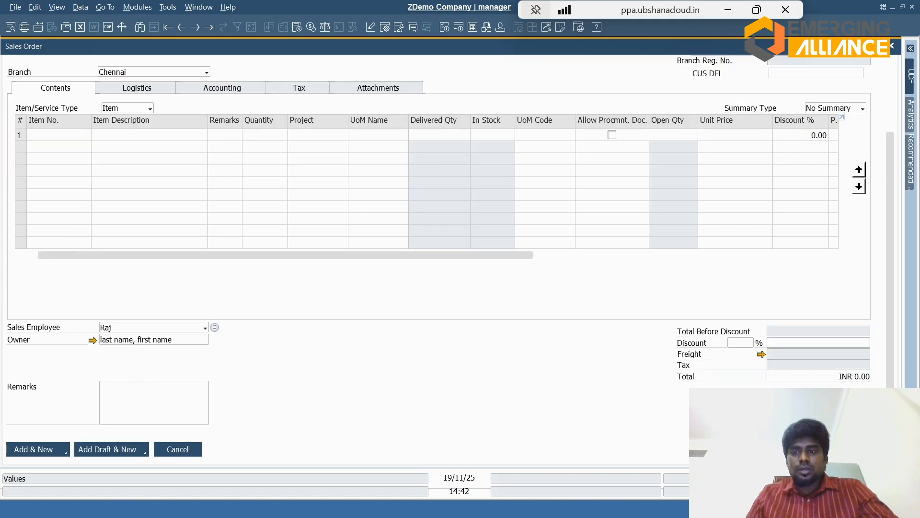
{"action": "left_click", "coordinate": [776, 439]}
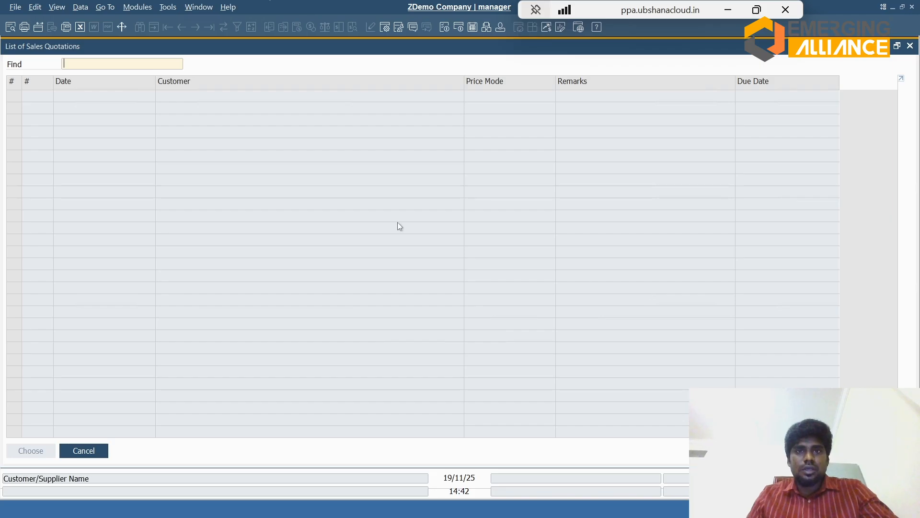
{"action": "key", "text": "Escape"}
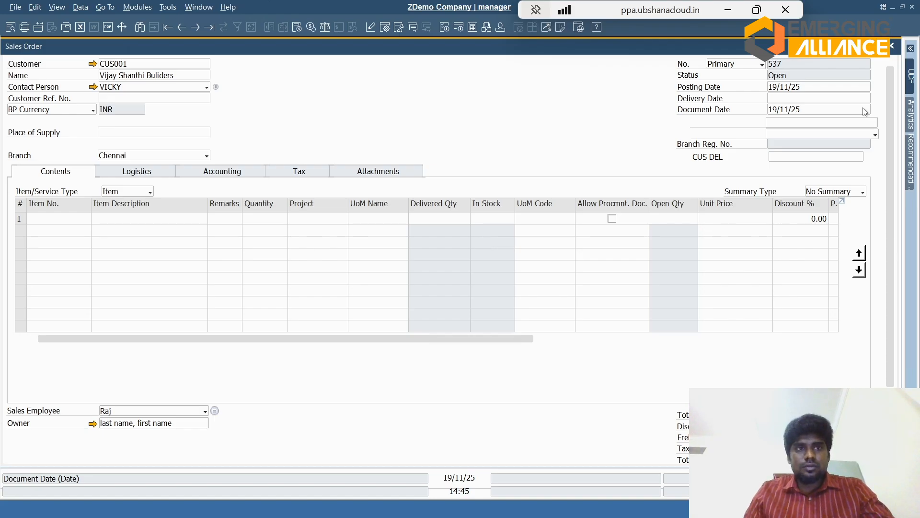
Step: Copy both pump items from sales quotation 250 into the sales order, changing each row's tax code to SCGST0
{"action": "scroll", "coordinate": [882, 315], "scroll_direction": "down", "scroll_amount": 3}
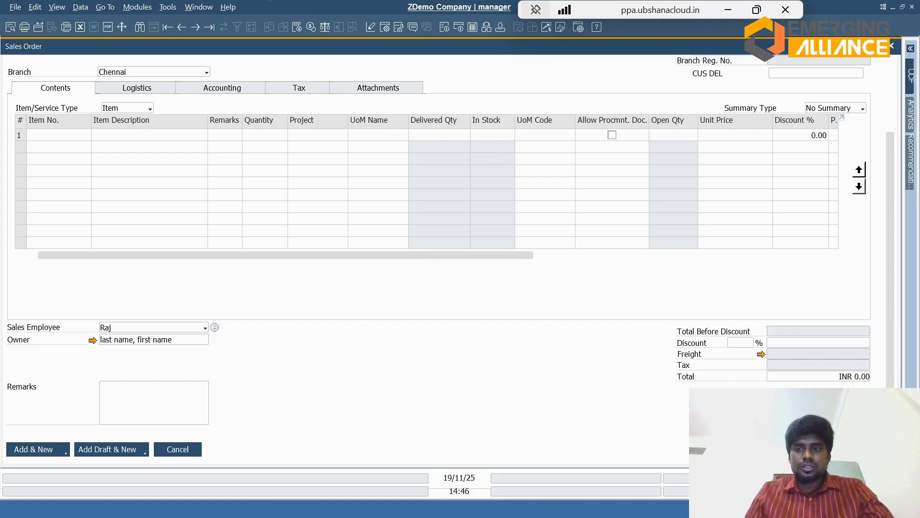
{"action": "left_click", "coordinate": [791, 457]}
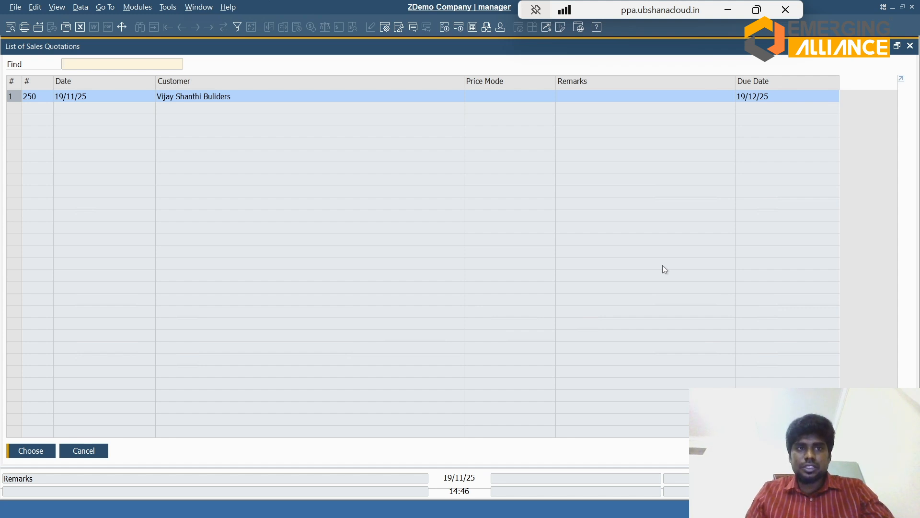
{"action": "double_click", "coordinate": [100, 99]}
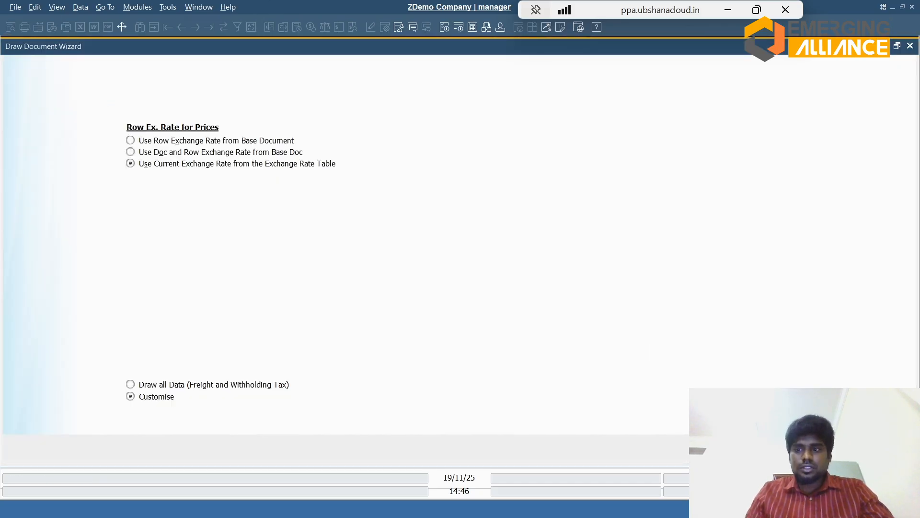
{"action": "key", "text": "Return"}
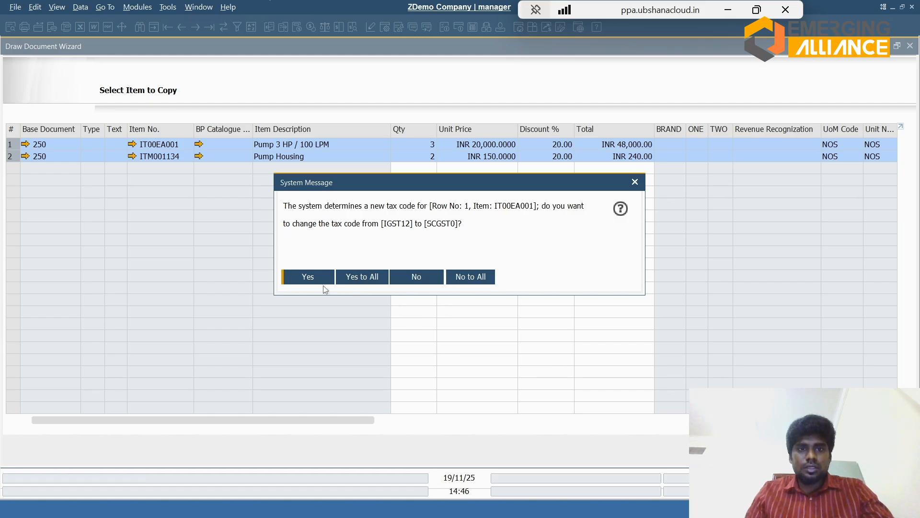
{"action": "left_click", "coordinate": [318, 282]}
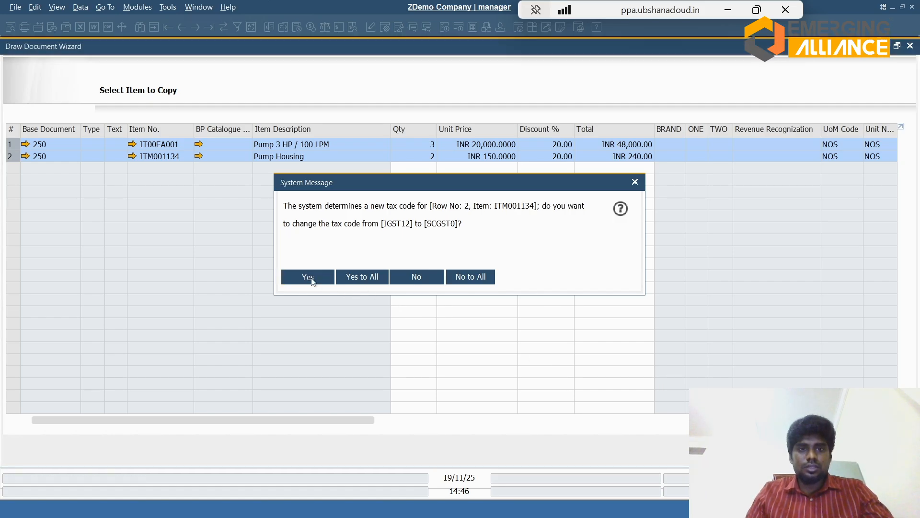
{"action": "left_click", "coordinate": [309, 277]}
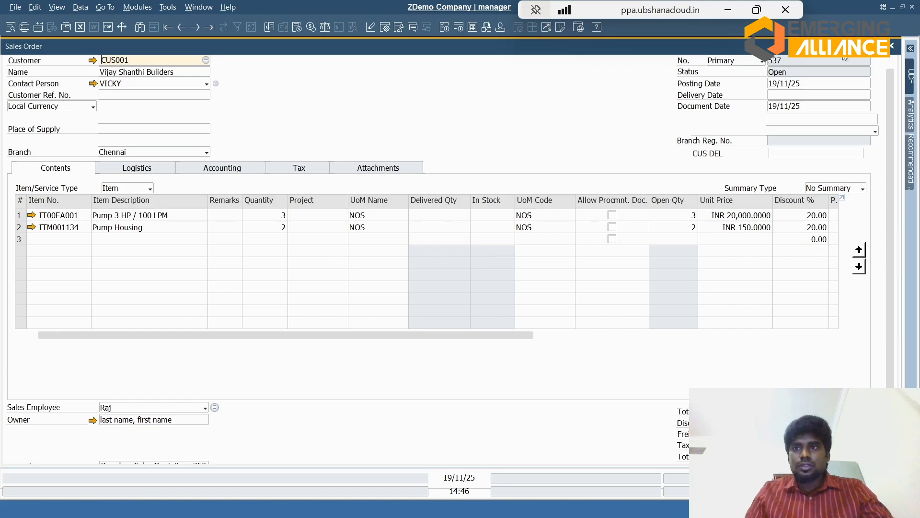
Step: Set the sales order's delivery date to 24/11/25, five days after the posting date
{"action": "left_click", "coordinate": [819, 95]}
{"action": "type", "text": "+5"}
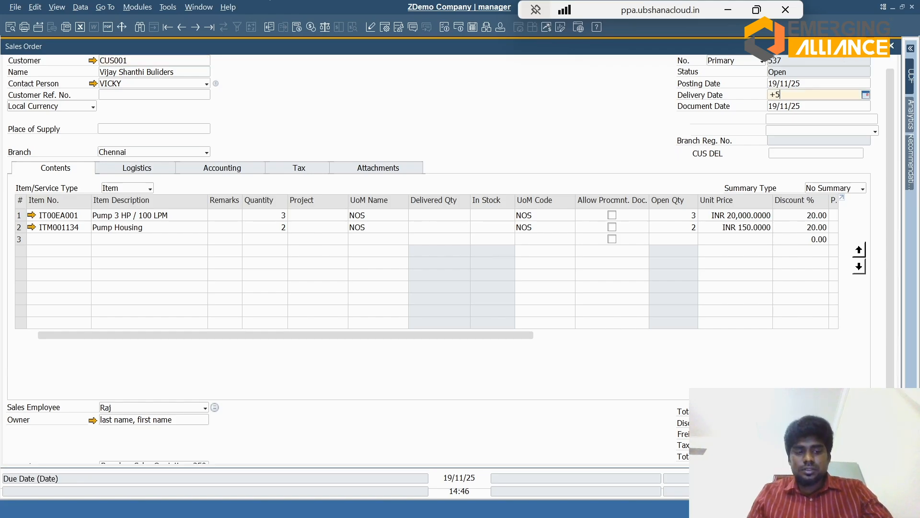
{"action": "key", "text": "Tab"}
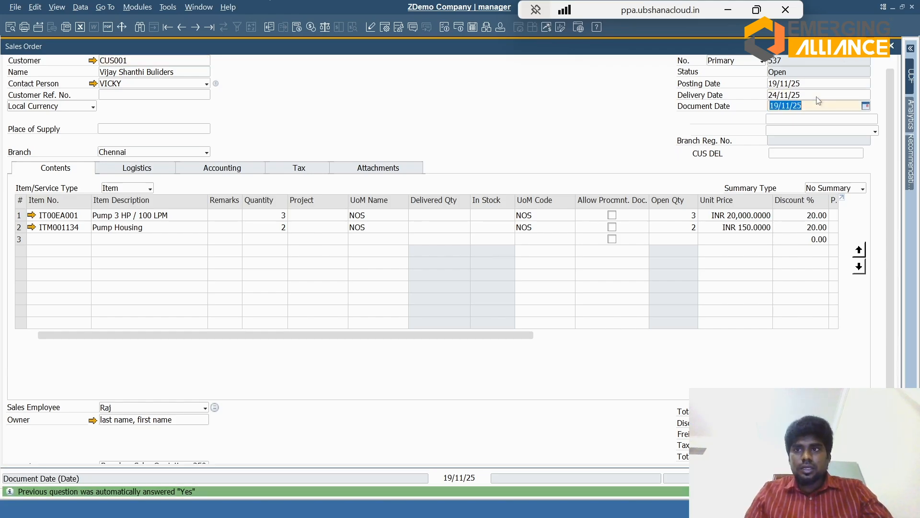
{"action": "left_click", "coordinate": [683, 296]}
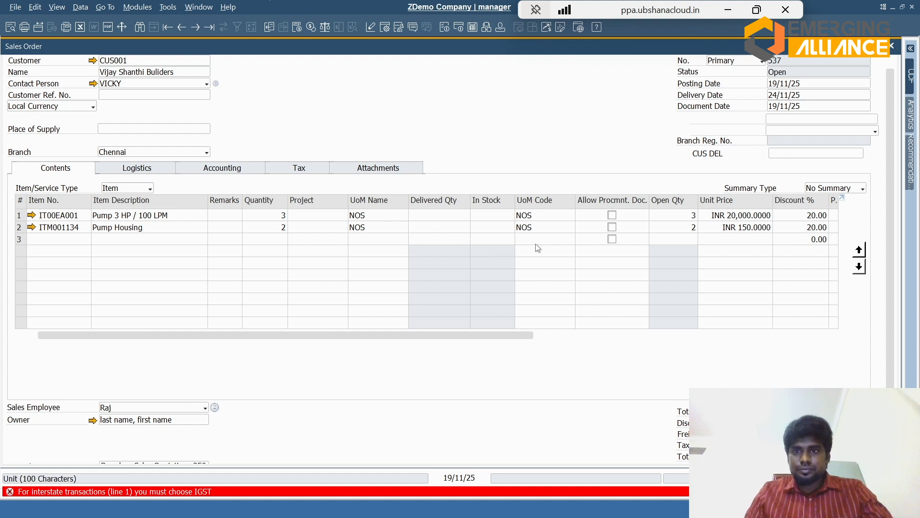
Step: Check the order lines' prices, totals and warehouses, and close the sales order without saving the changes
{"action": "left_click", "coordinate": [559, 334]}
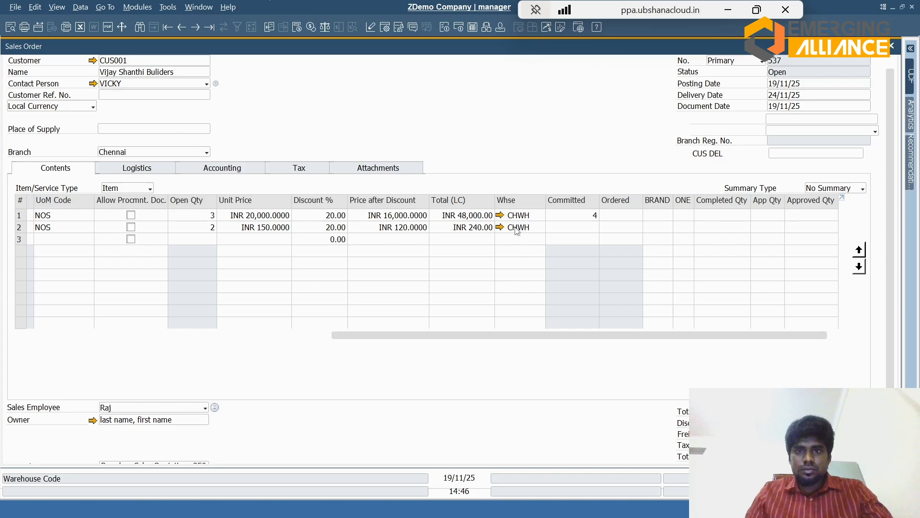
{"action": "left_click", "coordinate": [301, 335]}
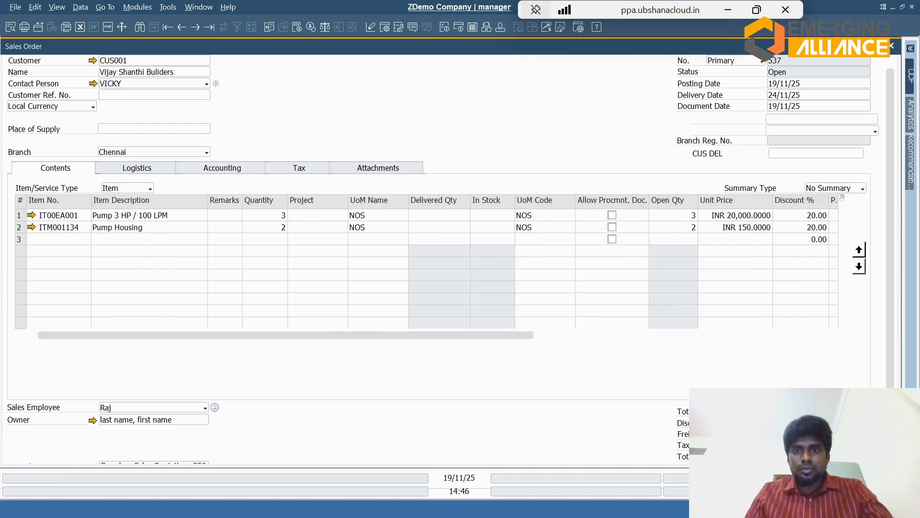
{"action": "key", "text": "Escape"}
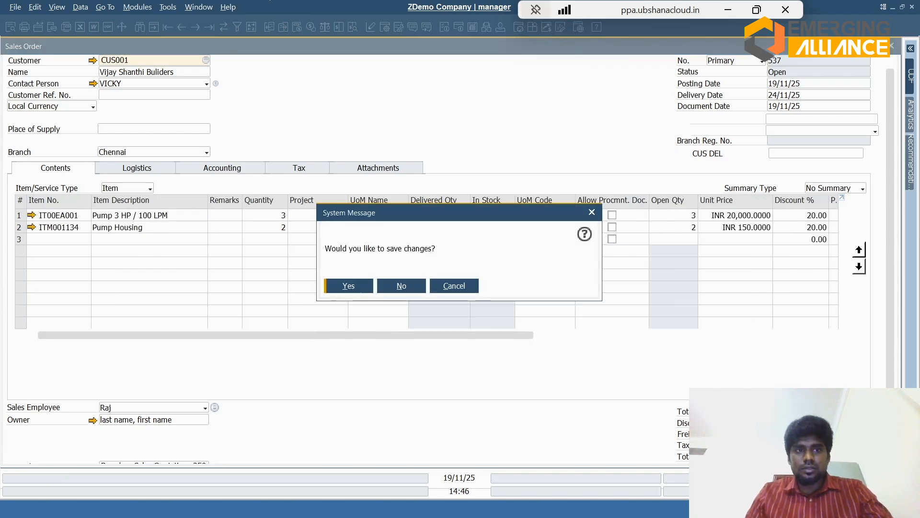
{"action": "left_click", "coordinate": [401, 286]}
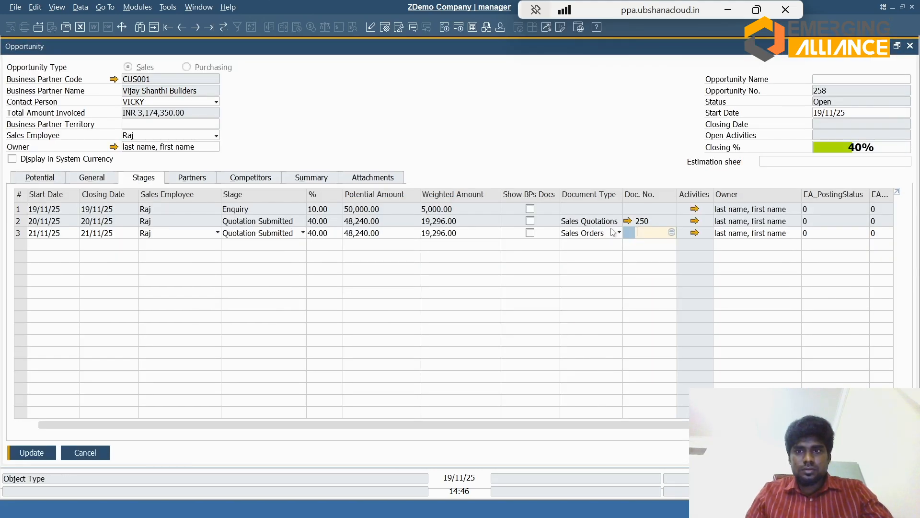
Step: Create a sales order from the third stage's document number, copying both pump items from the customer's quotation and declining tax code changes for all rows
{"action": "key", "text": "Tab"}
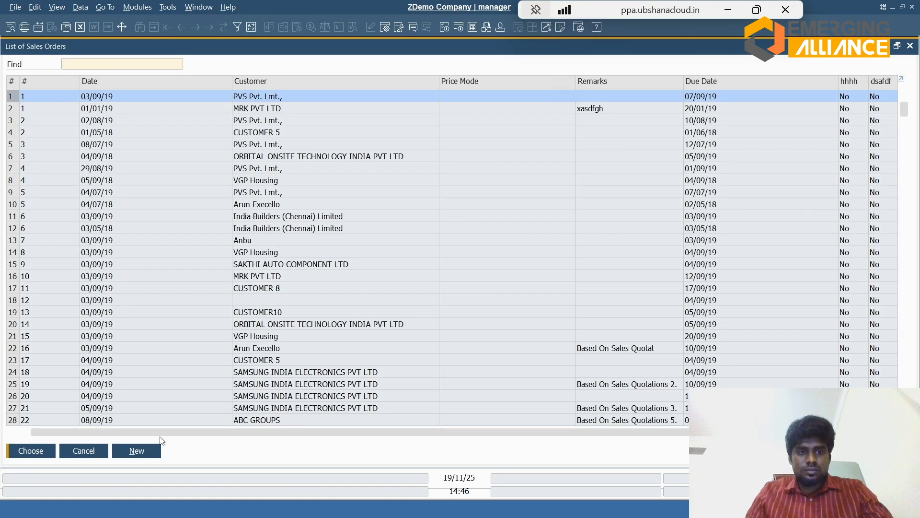
{"action": "left_click", "coordinate": [149, 452]}
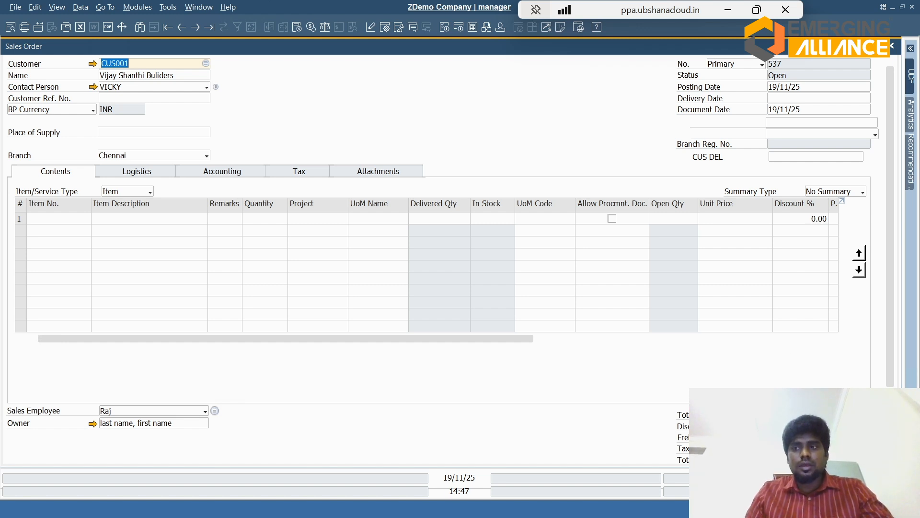
{"action": "scroll", "coordinate": [431, 239], "scroll_direction": "down", "scroll_amount": 3}
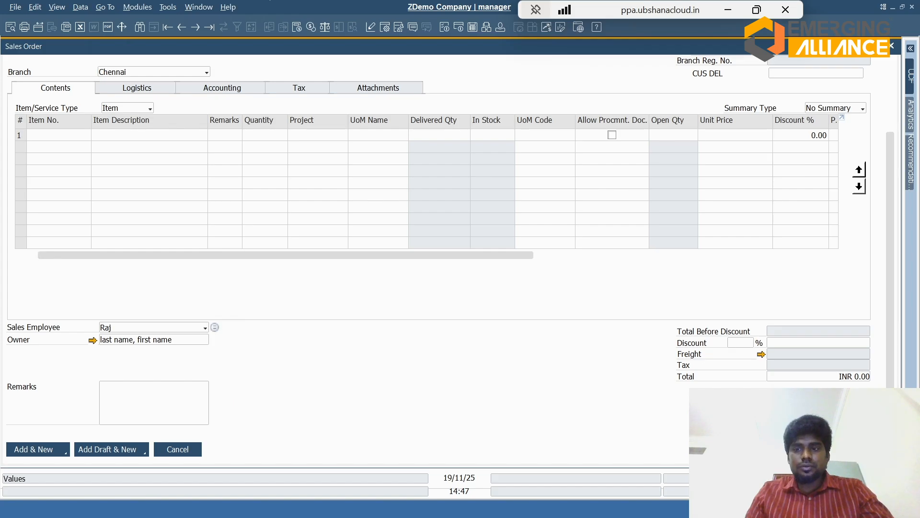
{"action": "left_click", "coordinate": [781, 461]}
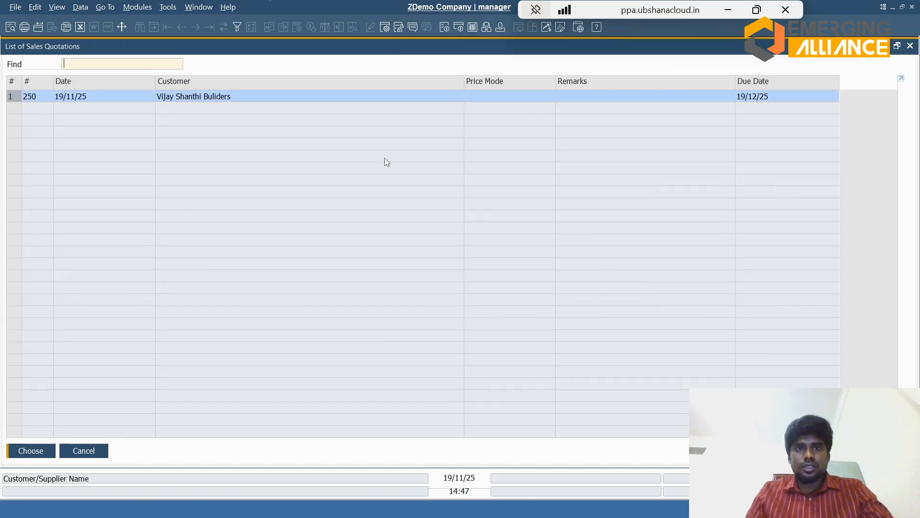
{"action": "double_click", "coordinate": [238, 96]}
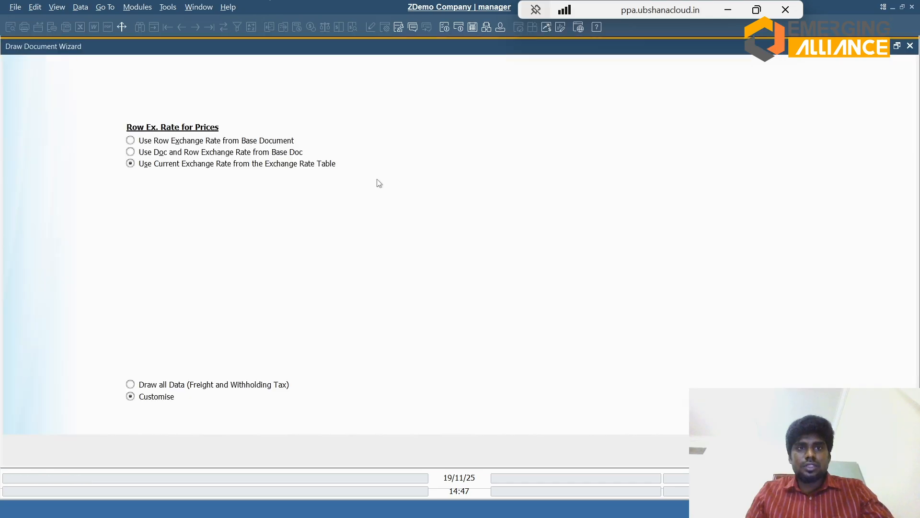
{"action": "left_click", "coordinate": [837, 451]}
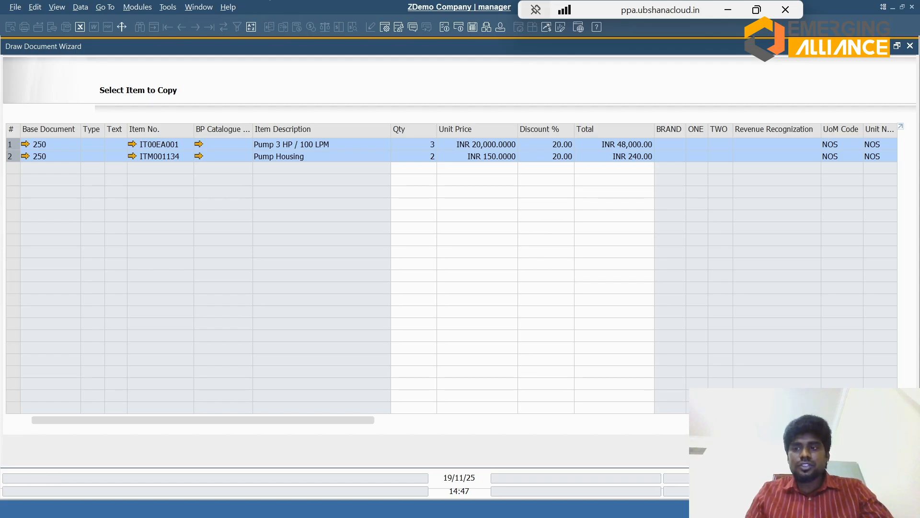
{"action": "left_click", "coordinate": [837, 452]}
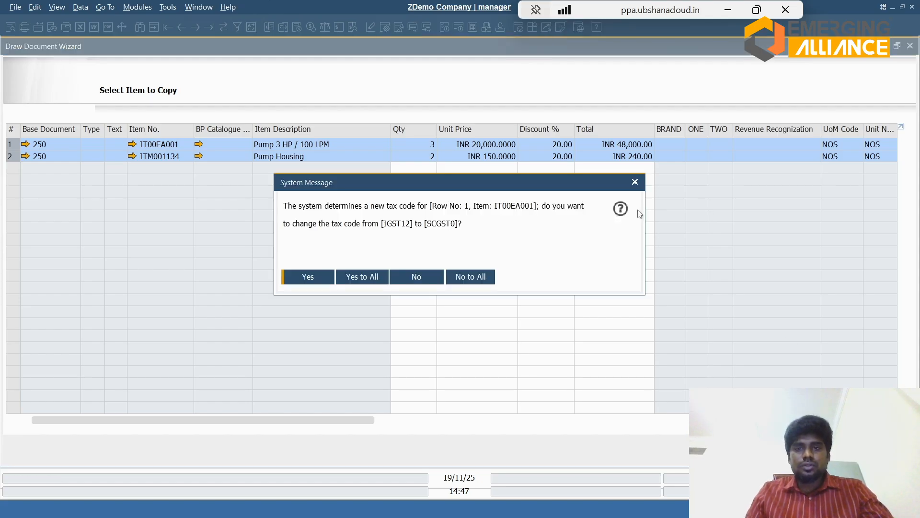
{"action": "left_click", "coordinate": [464, 281]}
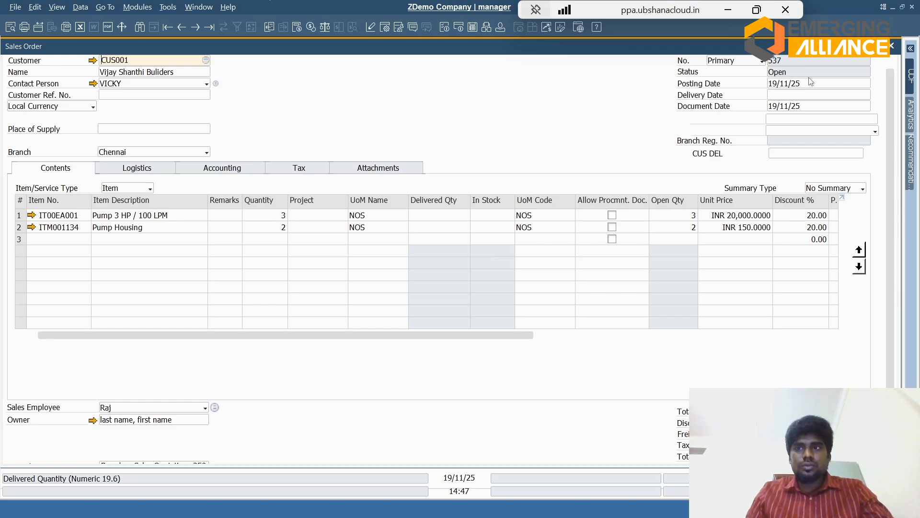
Step: Set the sales order's delivery date to 21/11/25, two days after the posting date, and add the order
{"action": "left_click", "coordinate": [831, 96]}
{"action": "type", "text": "+2"}
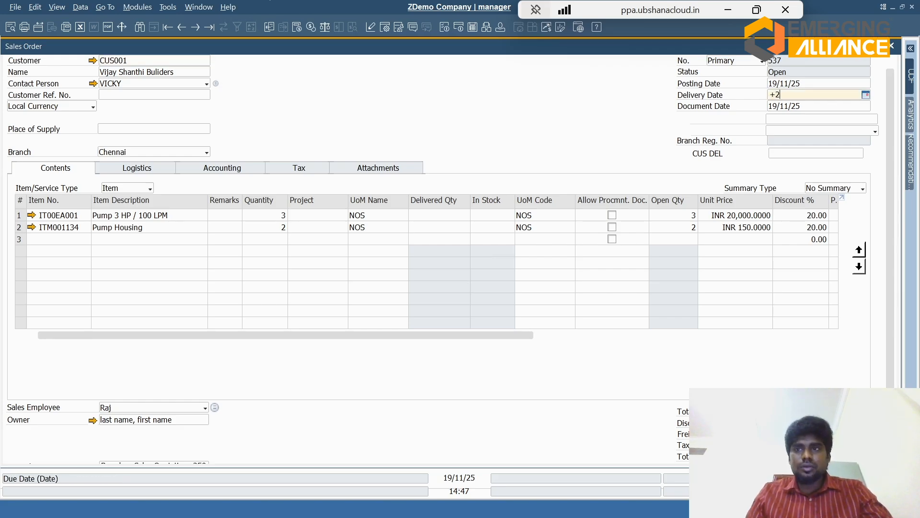
{"action": "key", "text": "Tab"}
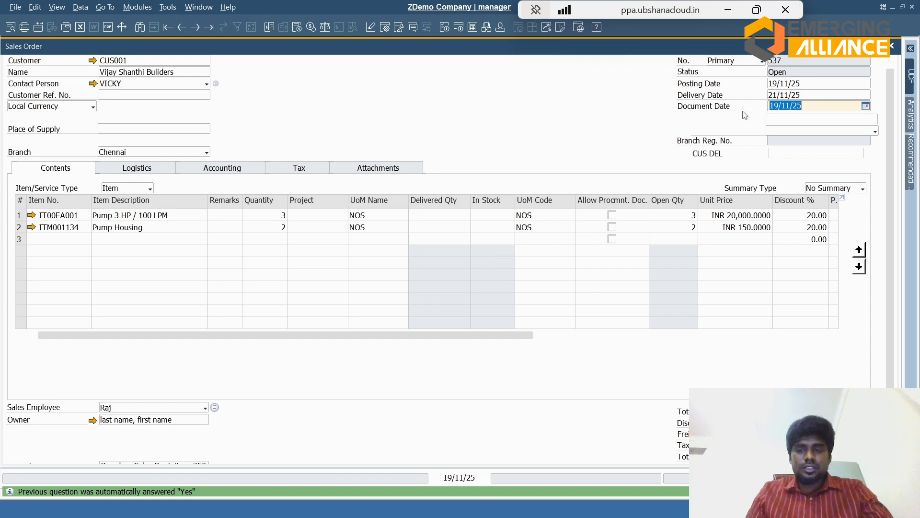
{"action": "key", "text": "Return"}
{"action": "key", "text": "Return"}
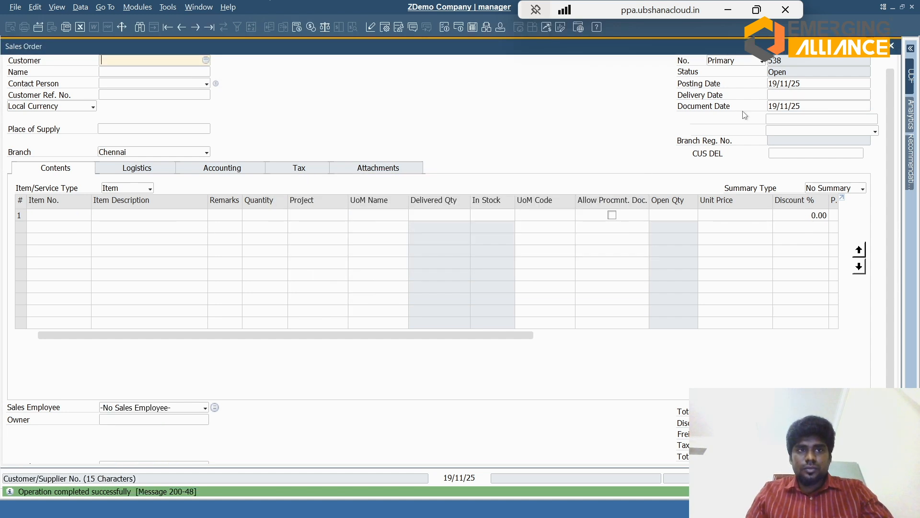
Step: Open the newly added sales order, review its order confirmation print preview from header to tax details and footer, and close the preview
{"action": "key", "text": "ctrl+Left"}
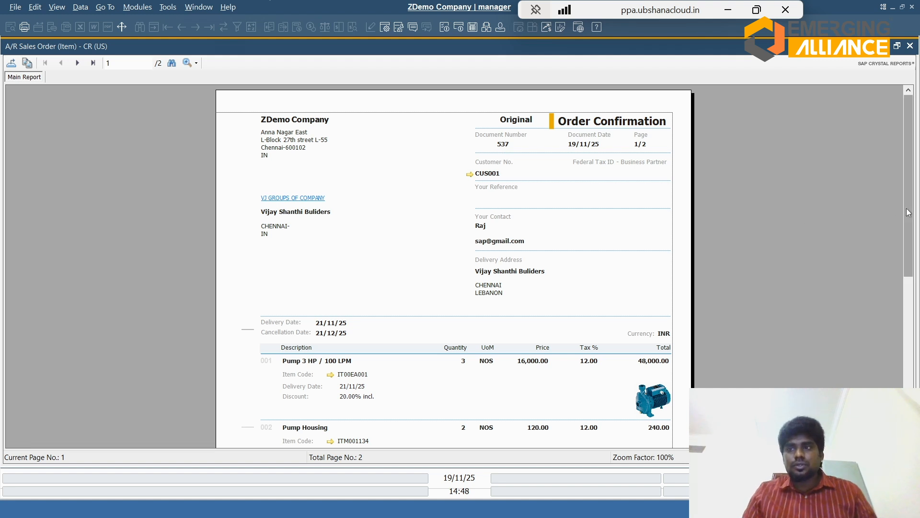
{"action": "left_click_drag", "start_coordinate": [909, 213], "coordinate": [912, 276]}
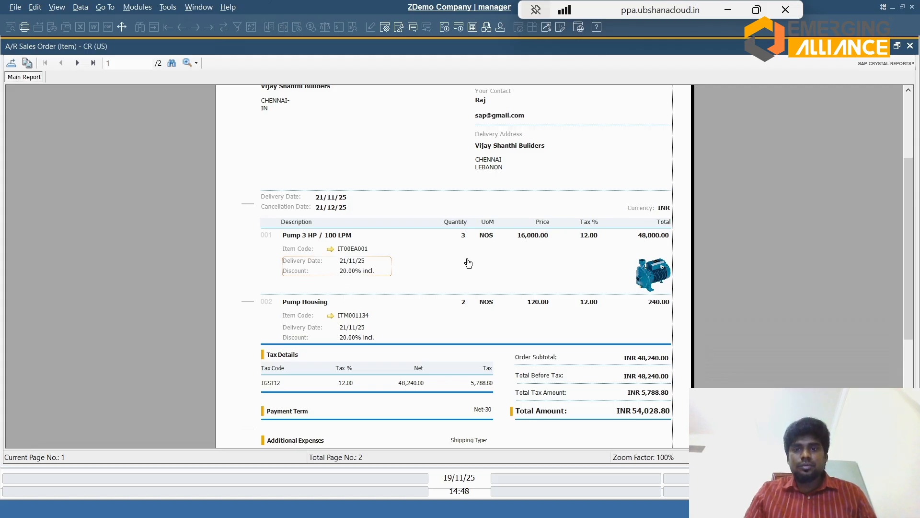
{"action": "left_click_drag", "start_coordinate": [912, 245], "coordinate": [918, 314]}
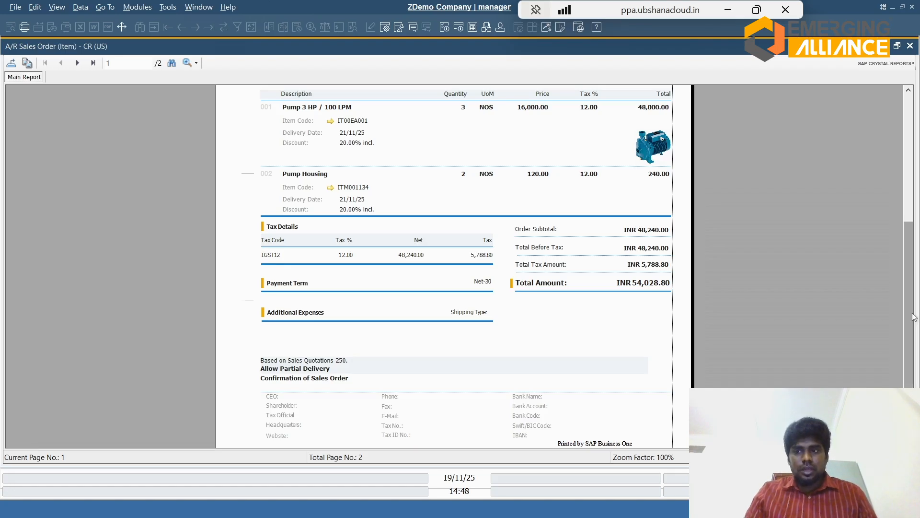
{"action": "left_click_drag", "start_coordinate": [914, 317], "coordinate": [914, 331]}
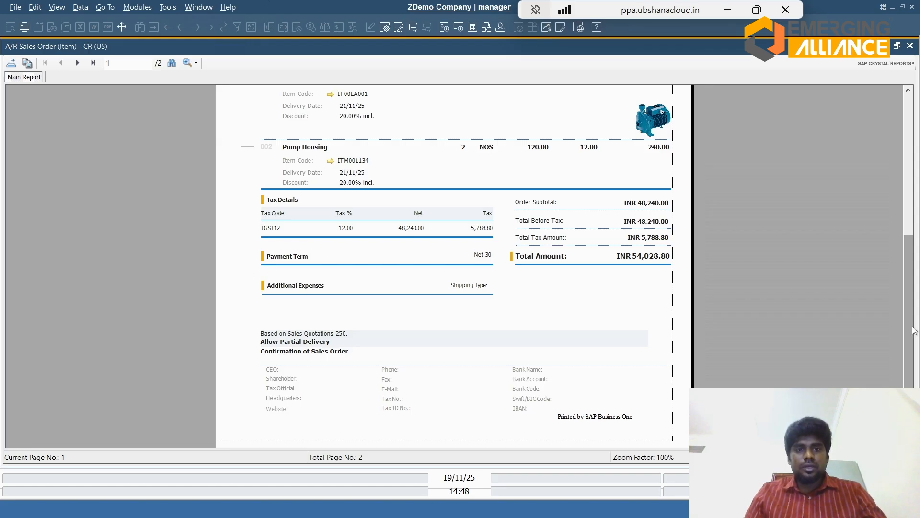
{"action": "left_click", "coordinate": [907, 172]}
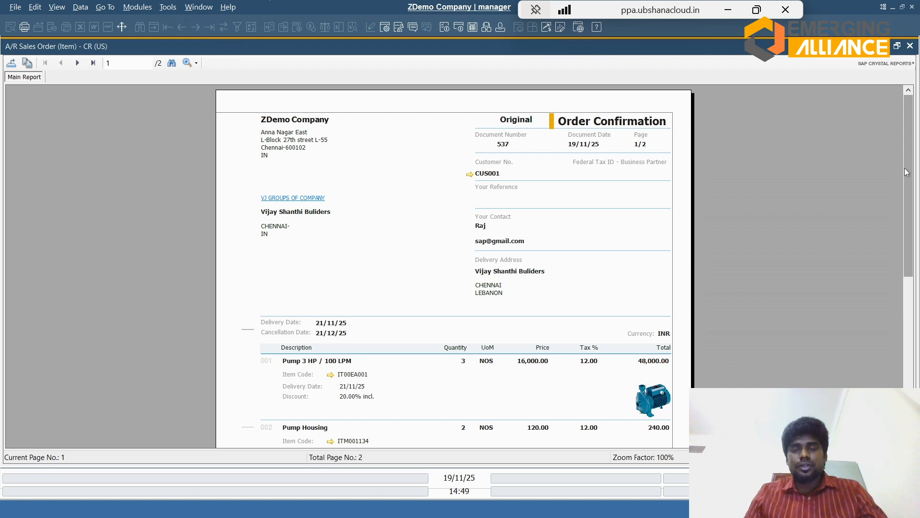
{"action": "left_click", "coordinate": [910, 46]}
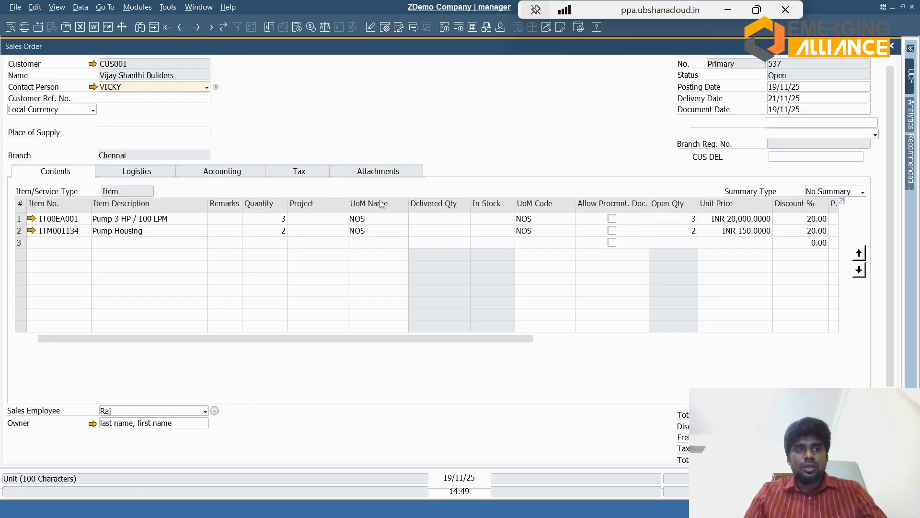
Step: Save the sales order link on the opportunity's third stage, and mark the opportunity as Won, closing its related activities
{"action": "key", "text": "Escape"}
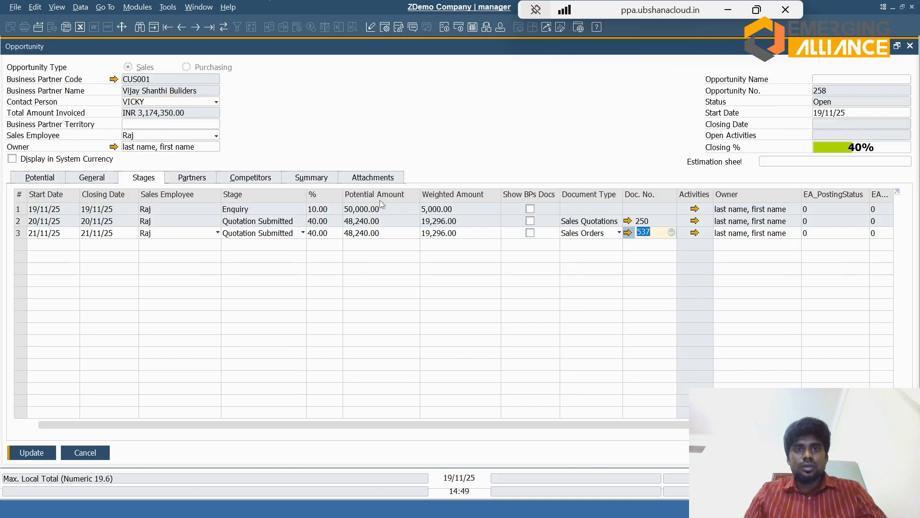
{"action": "left_click", "coordinate": [38, 453]}
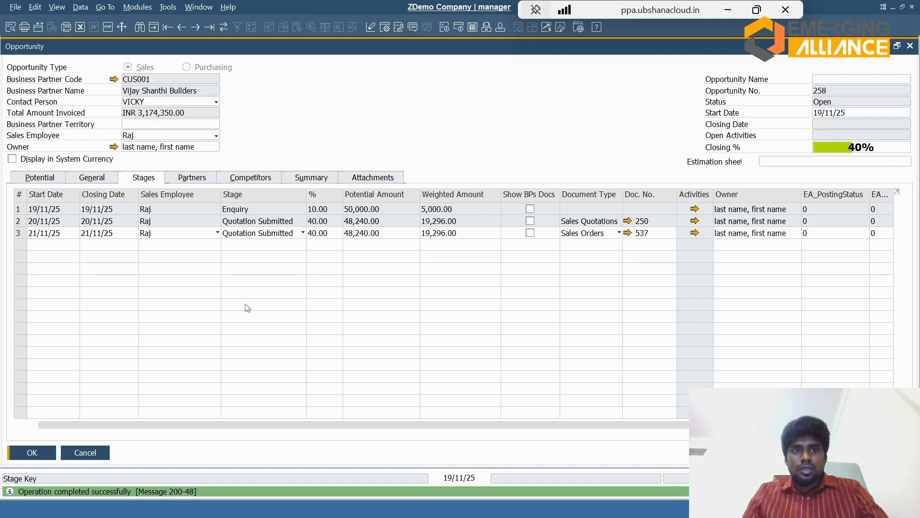
{"action": "left_click", "coordinate": [299, 180]}
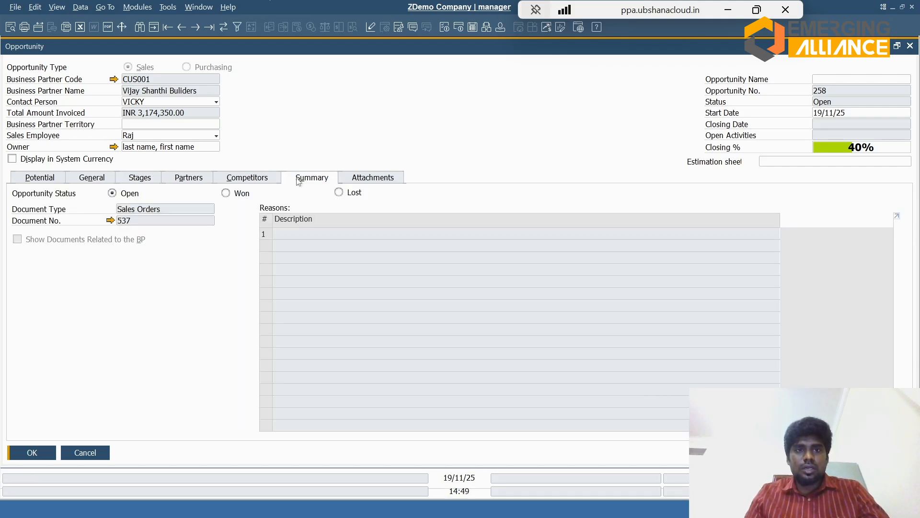
{"action": "left_click", "coordinate": [245, 195]}
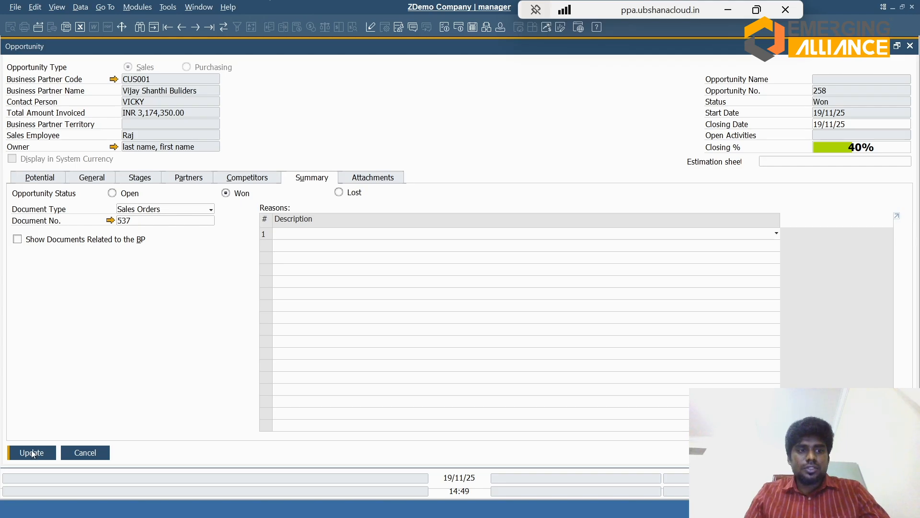
{"action": "left_click", "coordinate": [32, 454]}
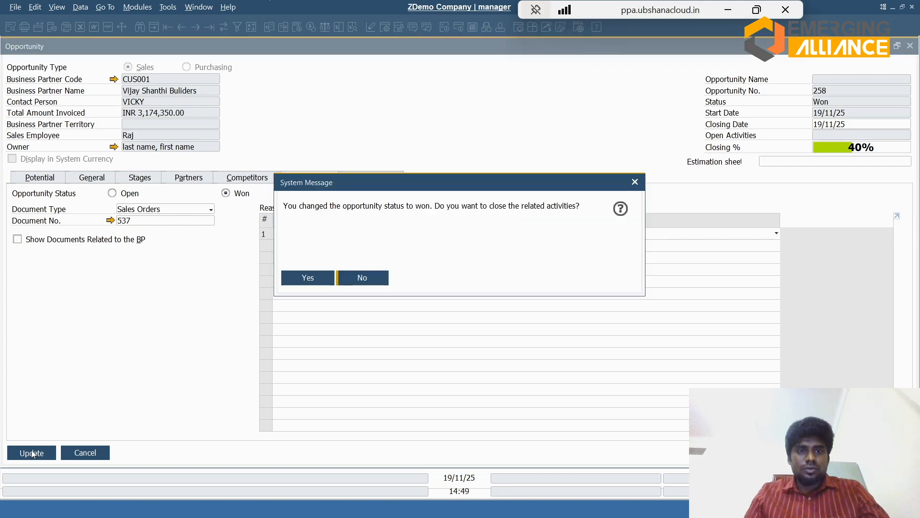
{"action": "left_click", "coordinate": [307, 277]}
{"action": "left_click", "coordinate": [39, 179]}
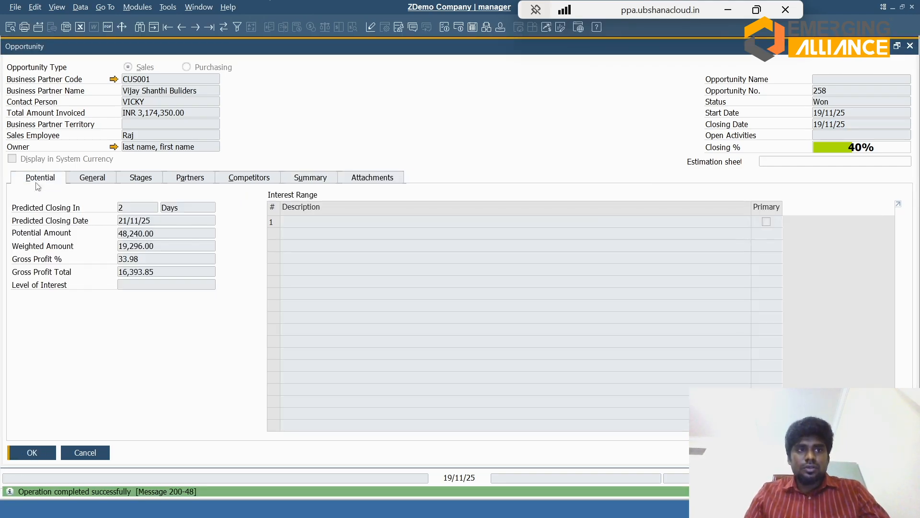
{"action": "left_click", "coordinate": [144, 178]}
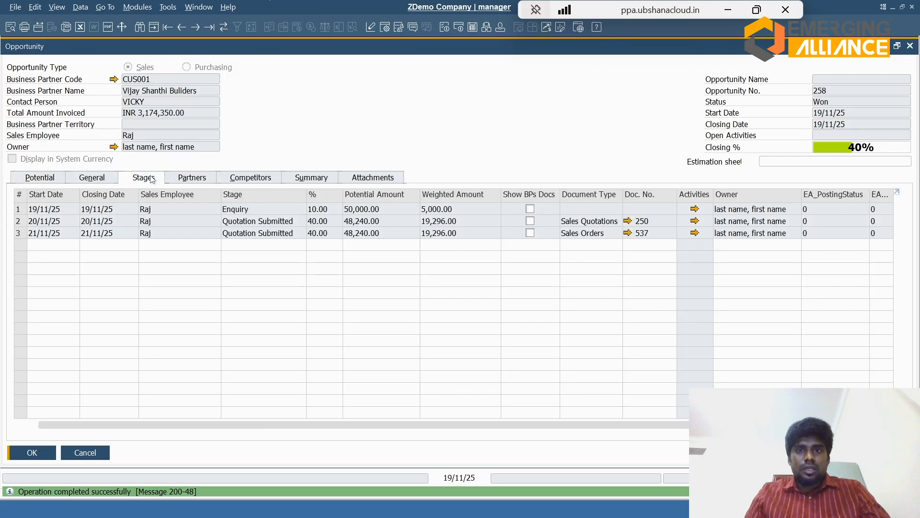
Step: Run the Opportunities Report without any selection criteria
{"action": "left_click", "coordinate": [131, 9]}
{"action": "mouse_move", "coordinate": [209, 62]}
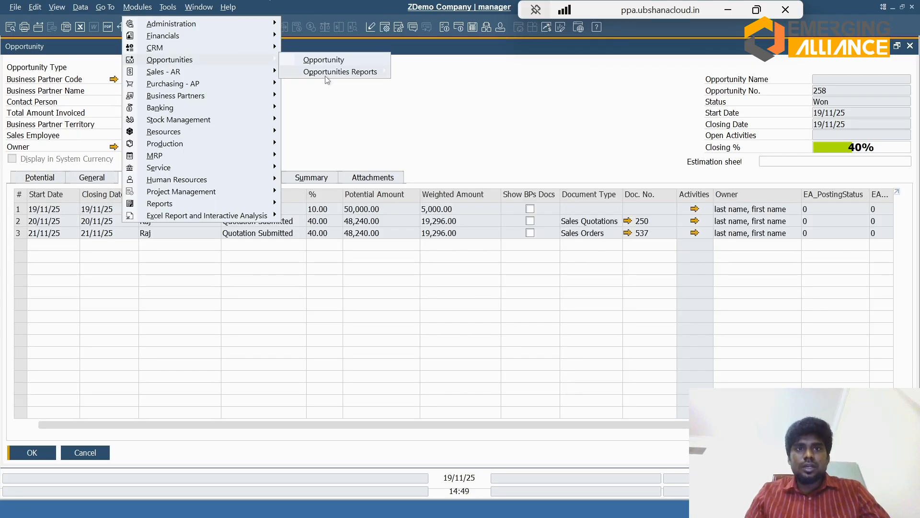
{"action": "mouse_move", "coordinate": [326, 79]}
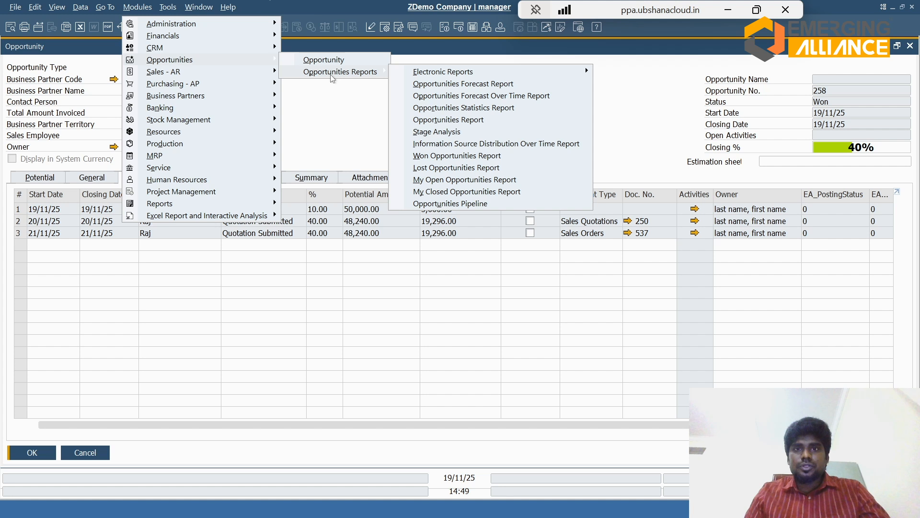
{"action": "left_click", "coordinate": [396, 119]}
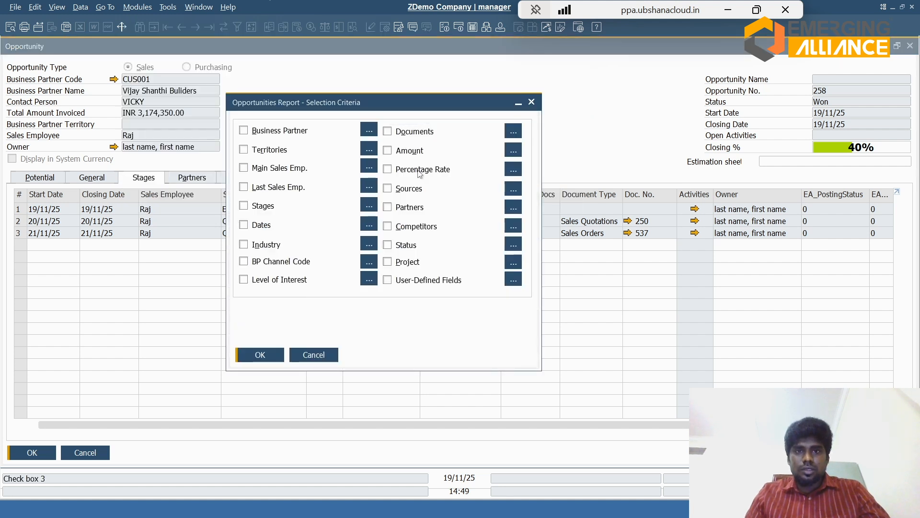
{"action": "left_click", "coordinate": [255, 354]}
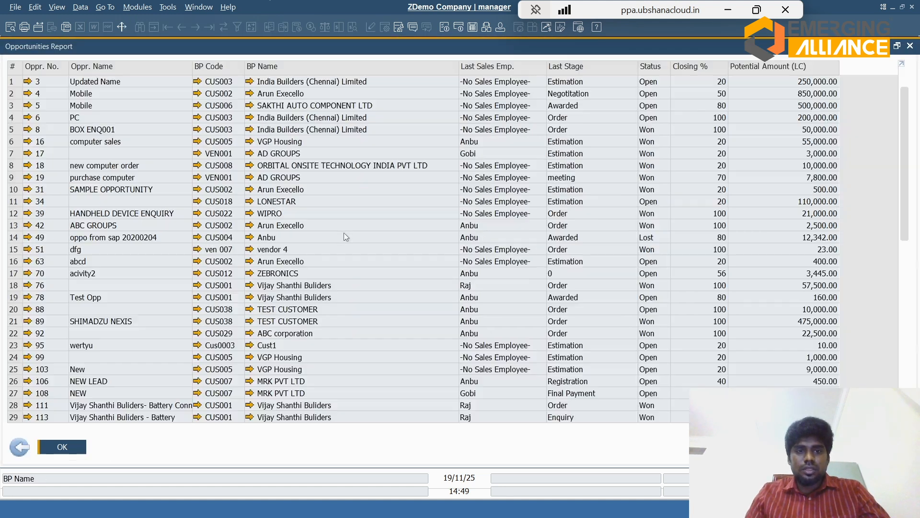
{"action": "mouse_move", "coordinate": [345, 234]}
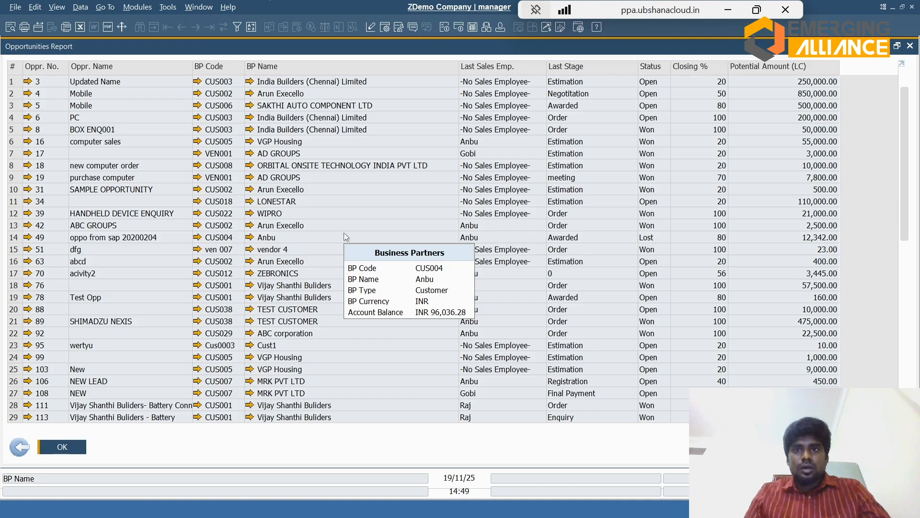
Step: Sort the opportunities report in descending order by potential amount, by last sales employee and by status
{"action": "double_click", "coordinate": [767, 66]}
{"action": "double_click", "coordinate": [767, 65]}
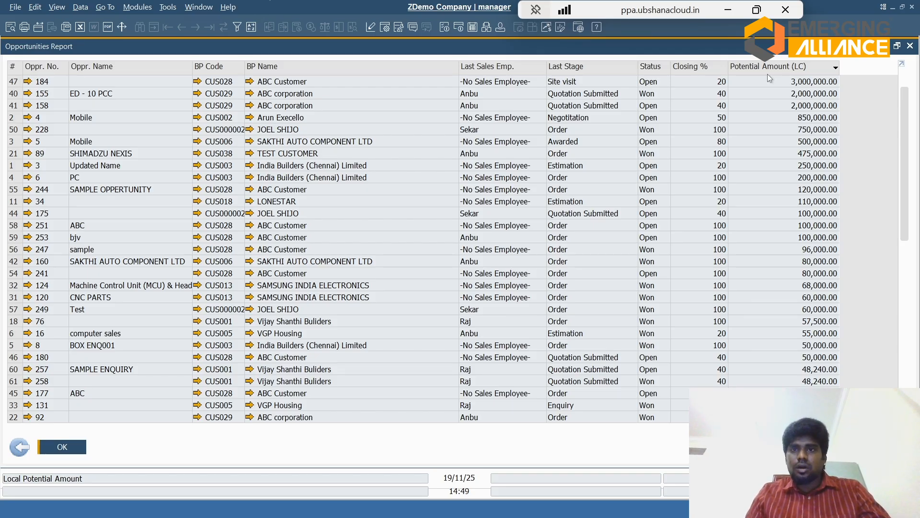
{"action": "double_click", "coordinate": [523, 69]}
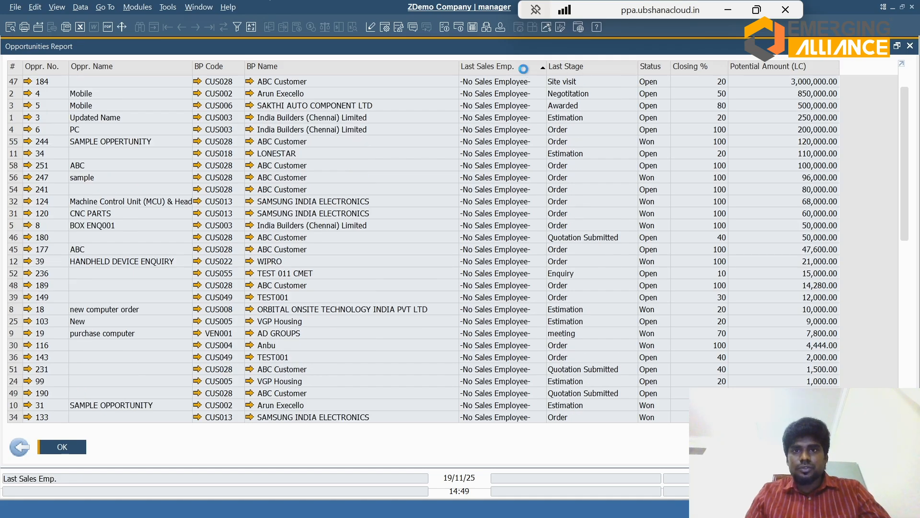
{"action": "double_click", "coordinate": [523, 69]}
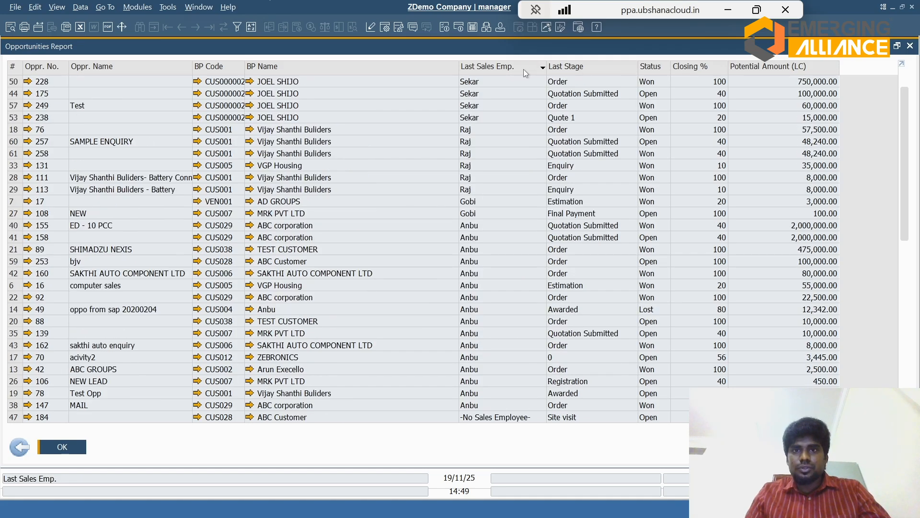
{"action": "double_click", "coordinate": [659, 69]}
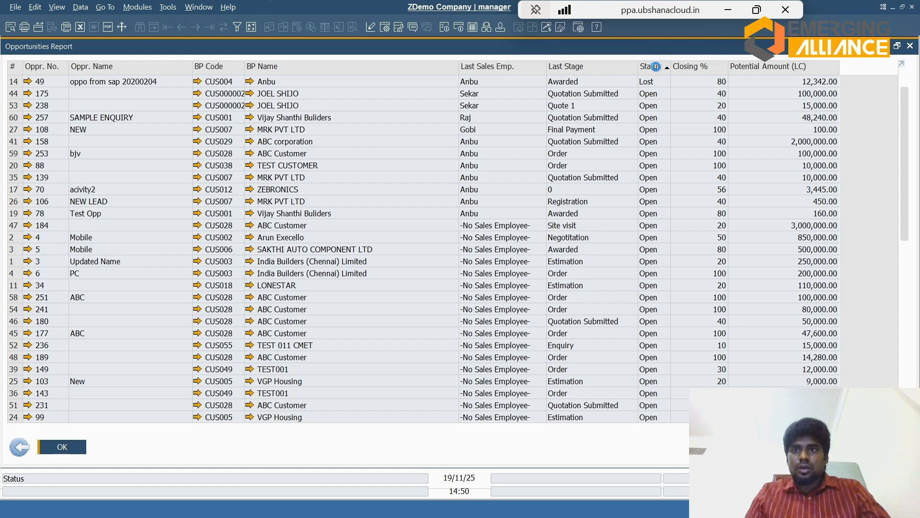
{"action": "double_click", "coordinate": [659, 69]}
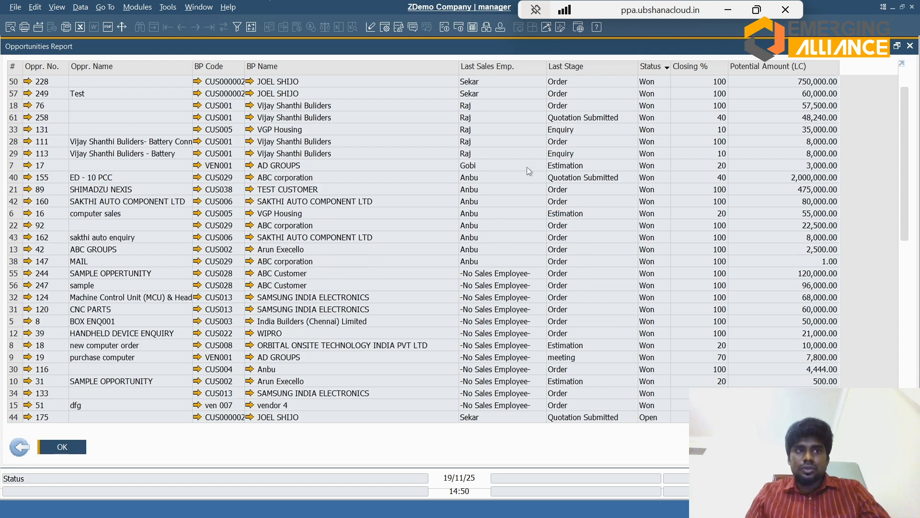
{"action": "mouse_move", "coordinate": [398, 182]}
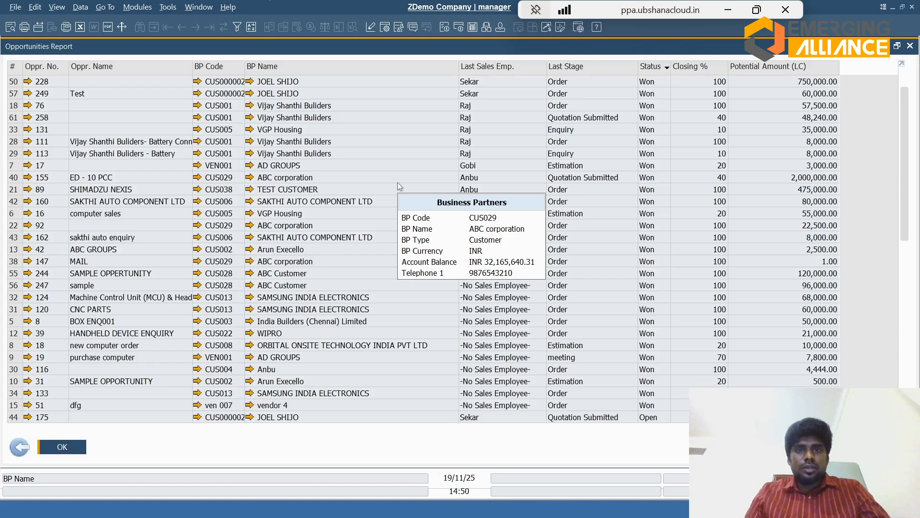
Step: Close the opportunities report, run the Opportunities Pipeline report to view expected totals by stage, and close it
{"action": "key", "text": "Escape"}
{"action": "left_click", "coordinate": [136, 8]}
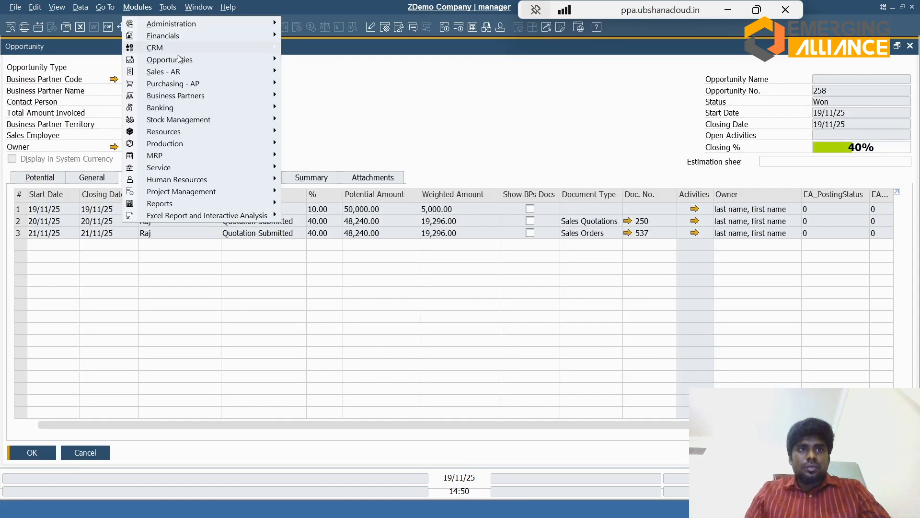
{"action": "mouse_move", "coordinate": [195, 61]}
{"action": "mouse_move", "coordinate": [330, 76]}
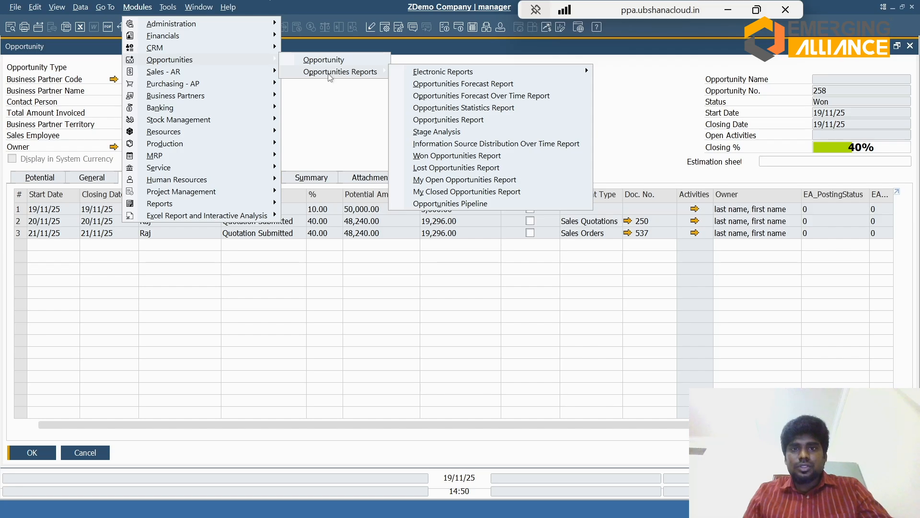
{"action": "left_click", "coordinate": [481, 204]}
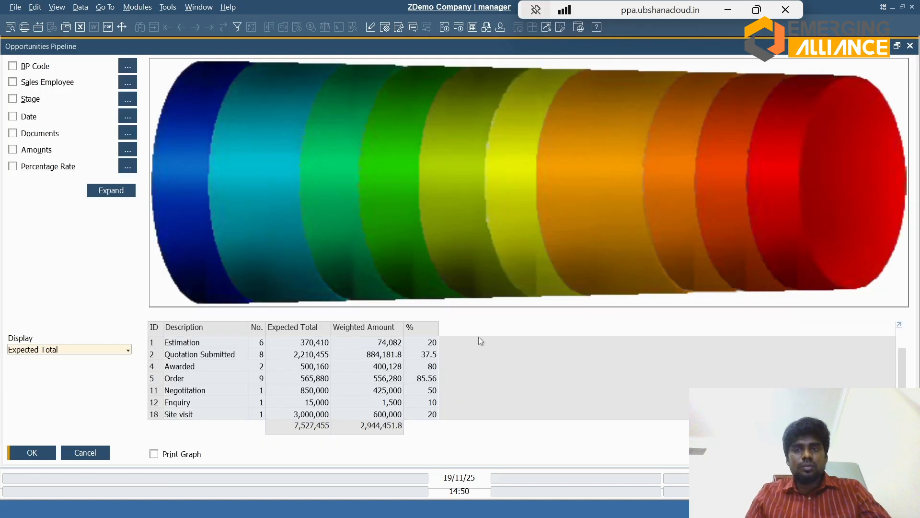
{"action": "key", "text": "Escape"}
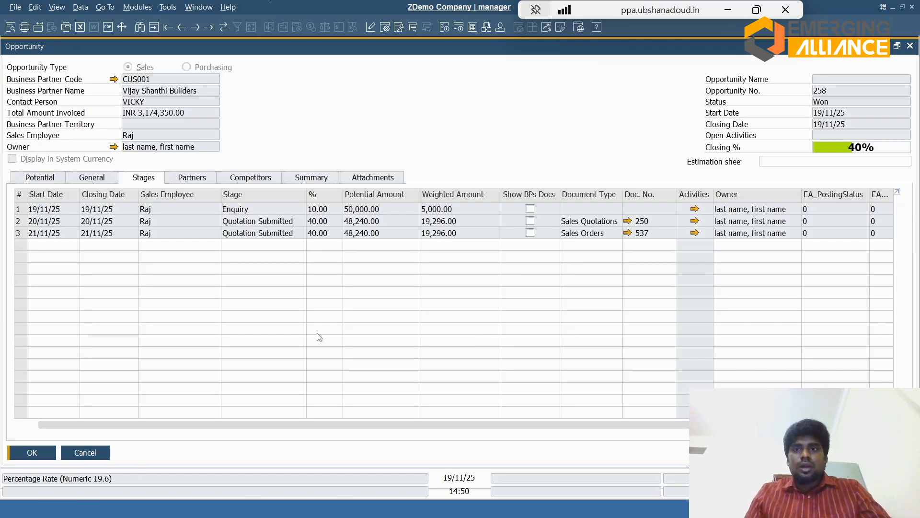
Step: Open the sales order linked to the opportunity's third stage, allow procurement documents for both item lines, and update it despite the missing GSTIN
{"action": "left_click", "coordinate": [627, 233]}
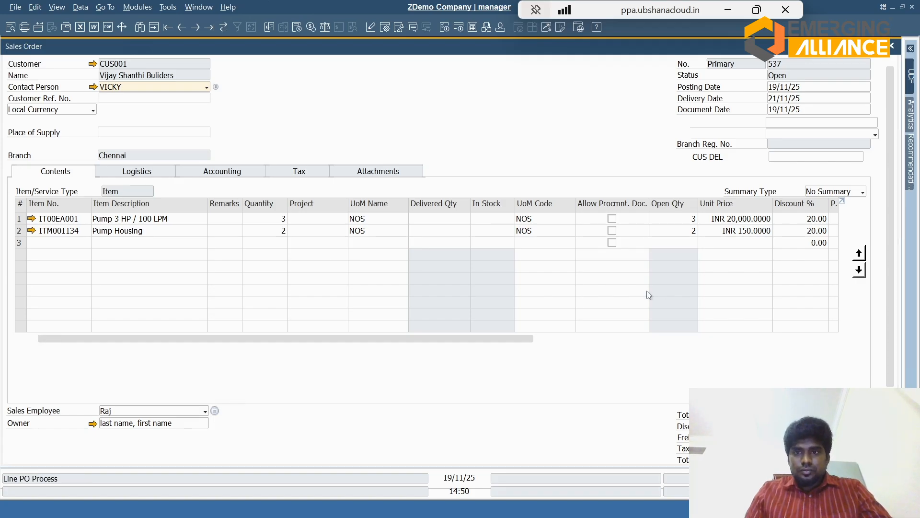
{"action": "left_click", "coordinate": [612, 218]}
{"action": "left_click", "coordinate": [613, 231]}
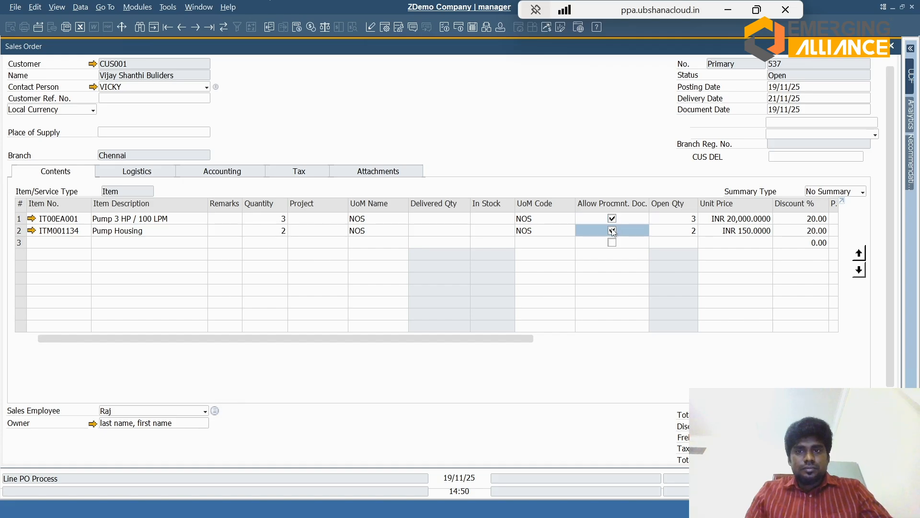
{"action": "scroll", "coordinate": [440, 230], "scroll_direction": "down", "scroll_amount": 3}
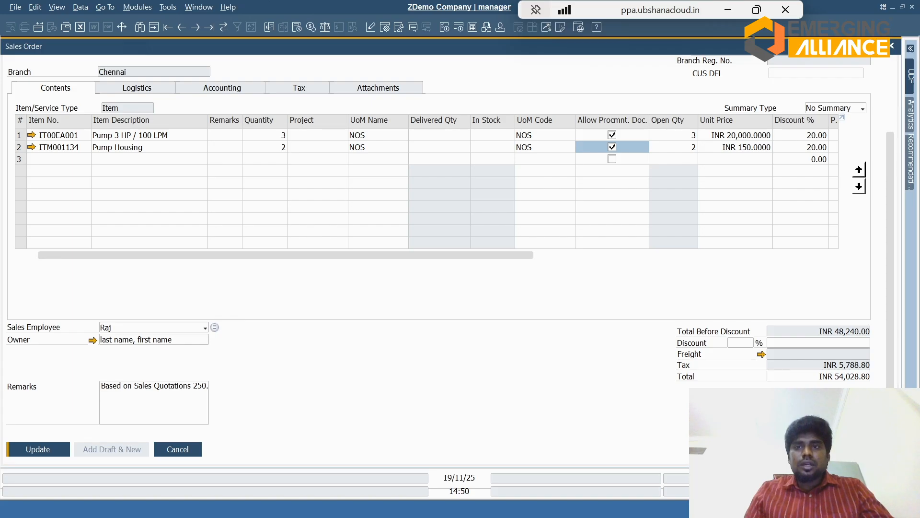
{"action": "left_click", "coordinate": [31, 453]}
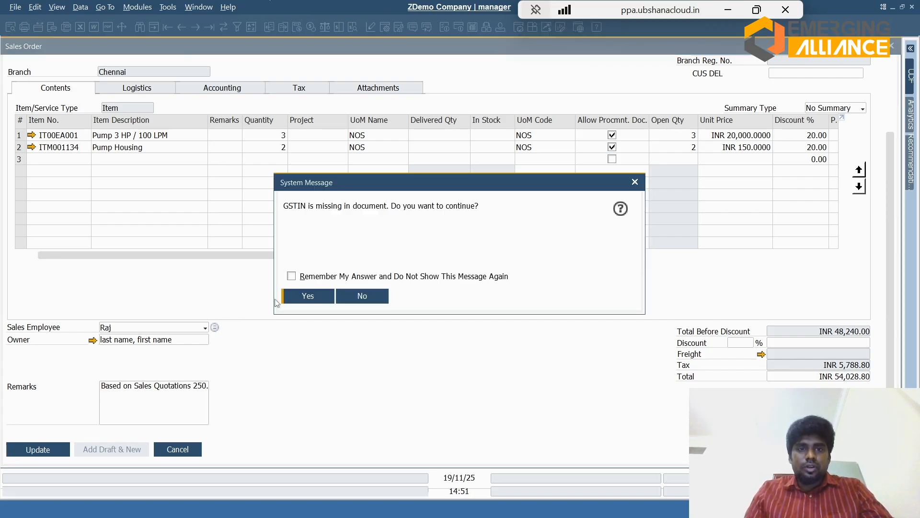
{"action": "left_click", "coordinate": [307, 296]}
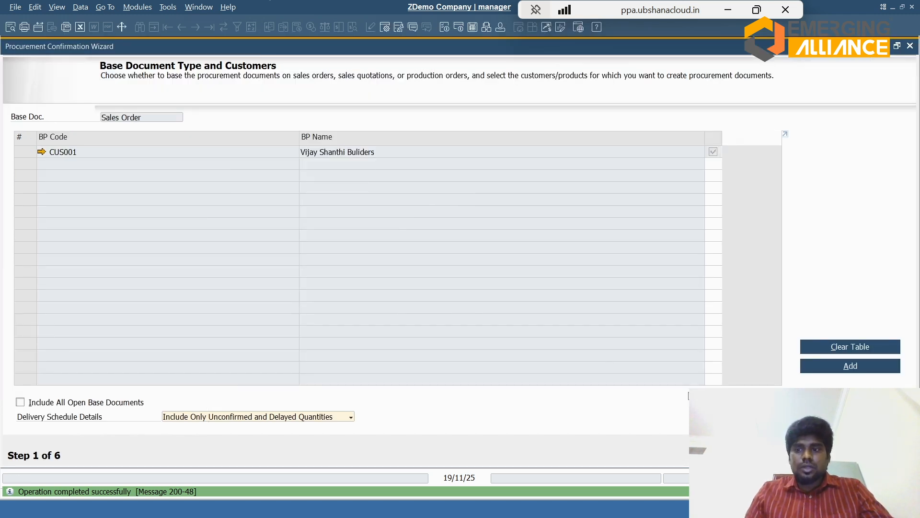
Step: Advance the Procurement Confirmation Wizard to the base document line items and set the delivery date to 22/11/25
{"action": "left_click", "coordinate": [861, 455]}
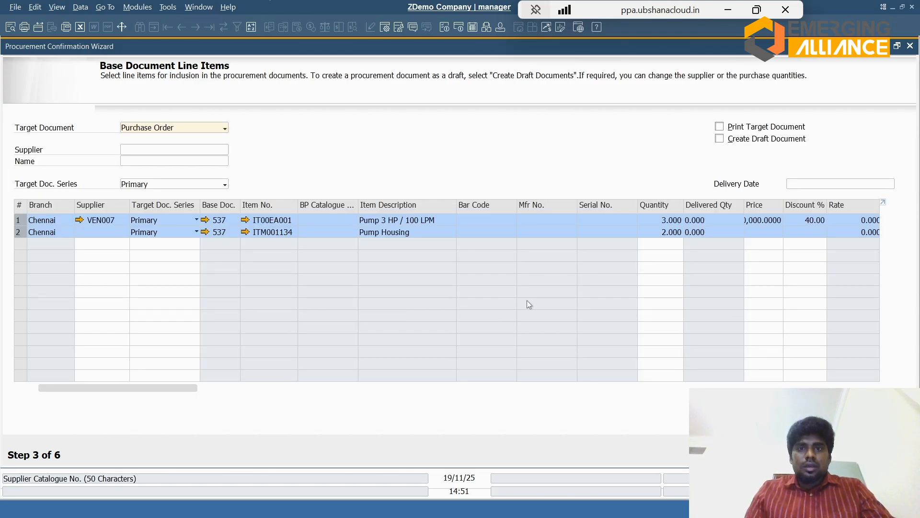
{"action": "left_click", "coordinate": [847, 187]}
{"action": "type", "text": "+"}
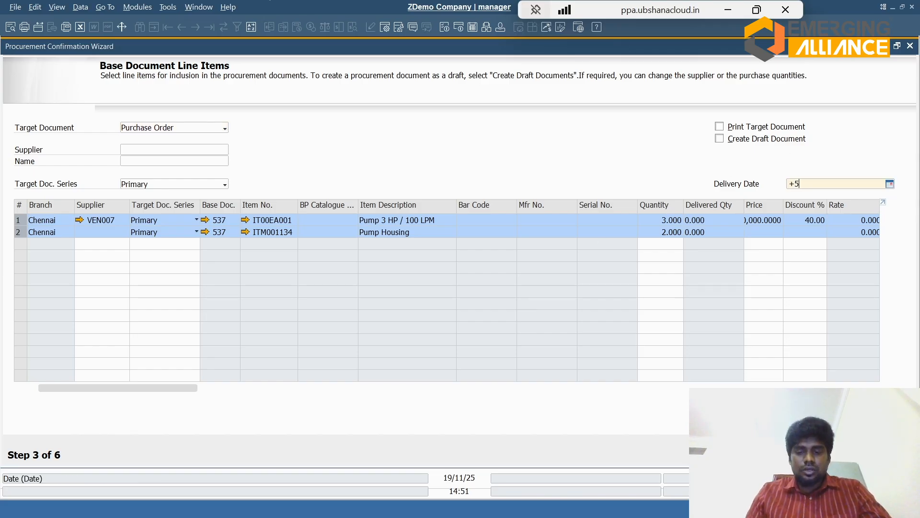
{"action": "type", "text": "3"}
{"action": "key", "text": "Tab"}
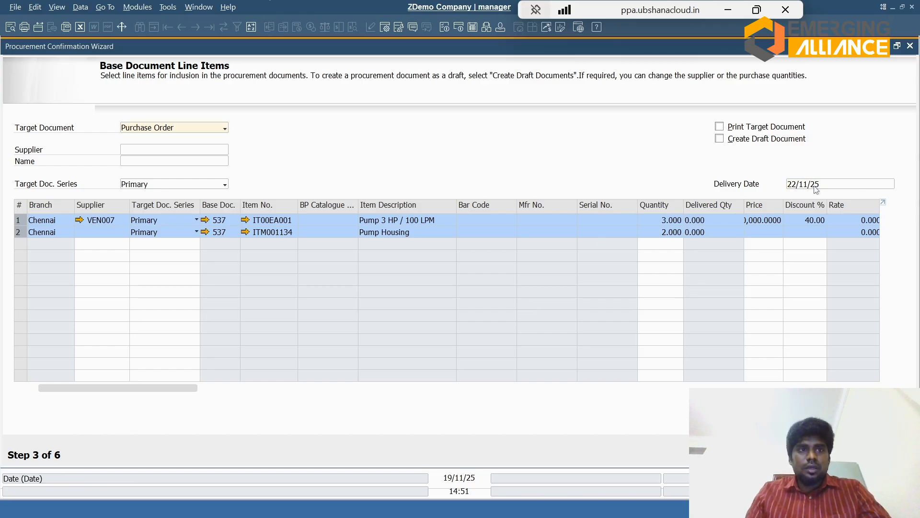
Step: Change the target document to Purchase Request, with required date 22/11/25 and valid until 24/11/25
{"action": "left_click", "coordinate": [223, 129]}
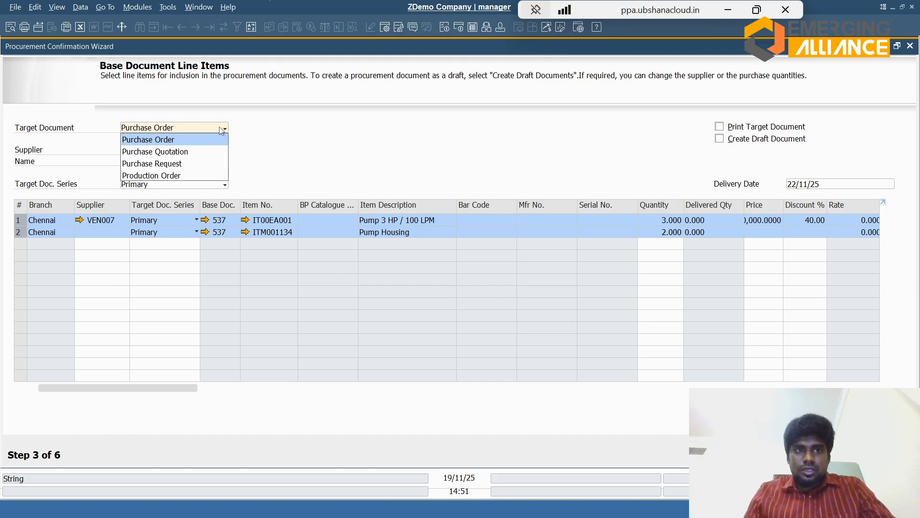
{"action": "left_click", "coordinate": [164, 163]}
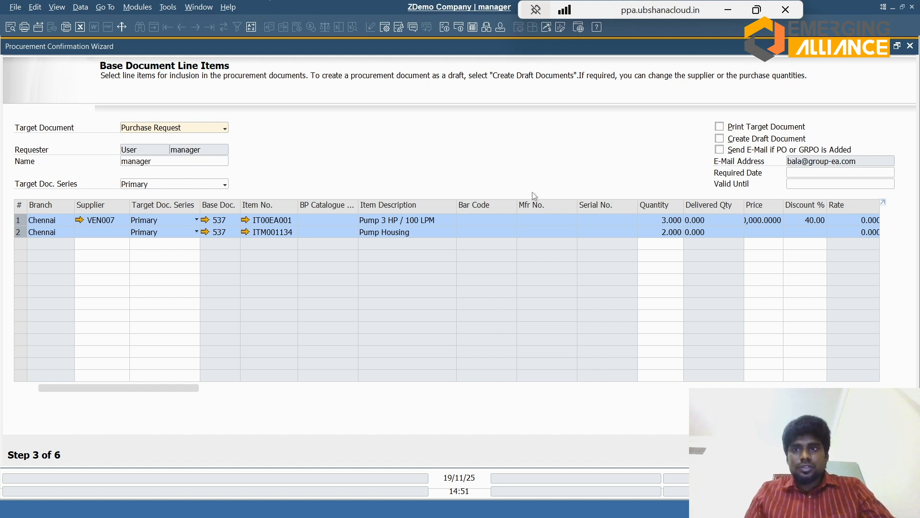
{"action": "left_click", "coordinate": [823, 177]}
{"action": "type", "text": "+3"}
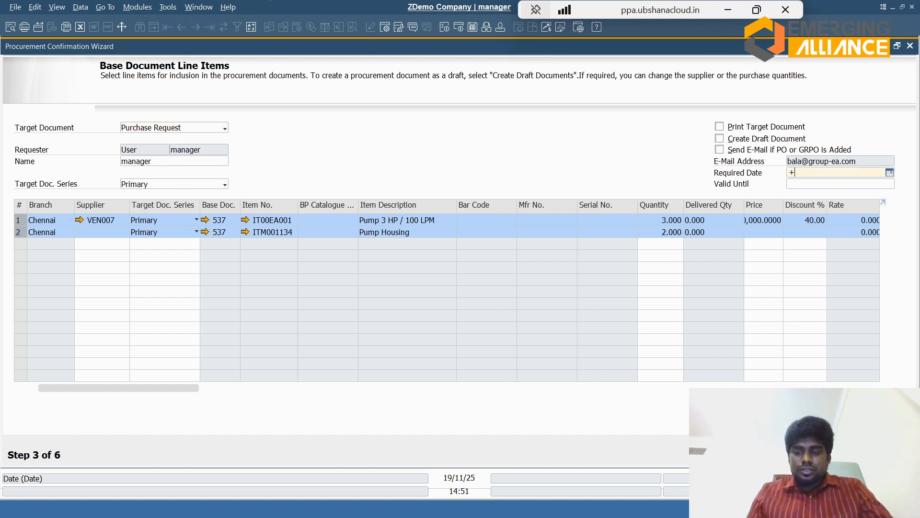
{"action": "key", "text": "Tab"}
{"action": "type", "text": "+5"}
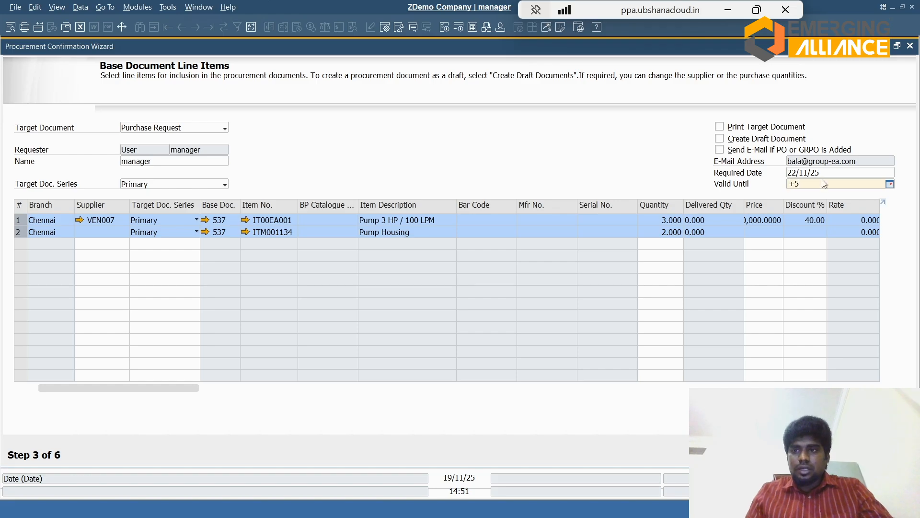
{"action": "key", "text": "Tab"}
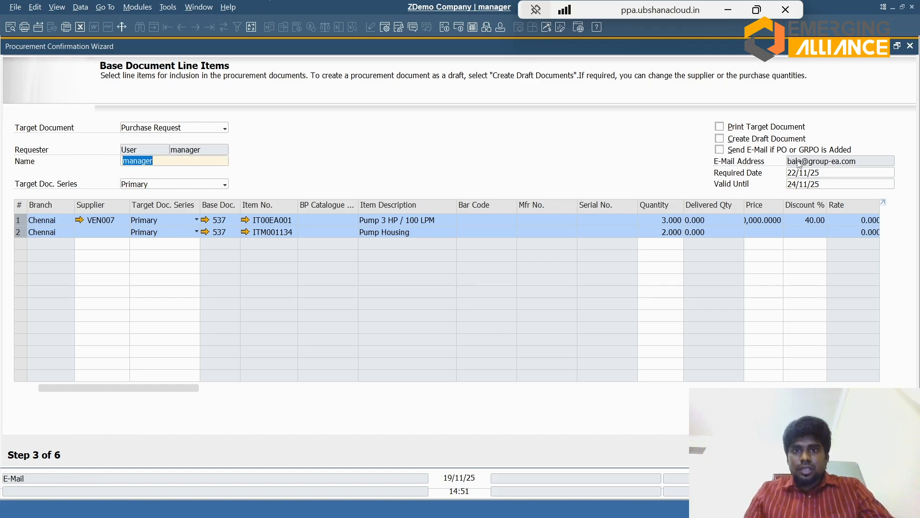
Step: Continue with No Consolidation, generate the purchase request from the previewed results, and open the created document
{"action": "left_click", "coordinate": [826, 454]}
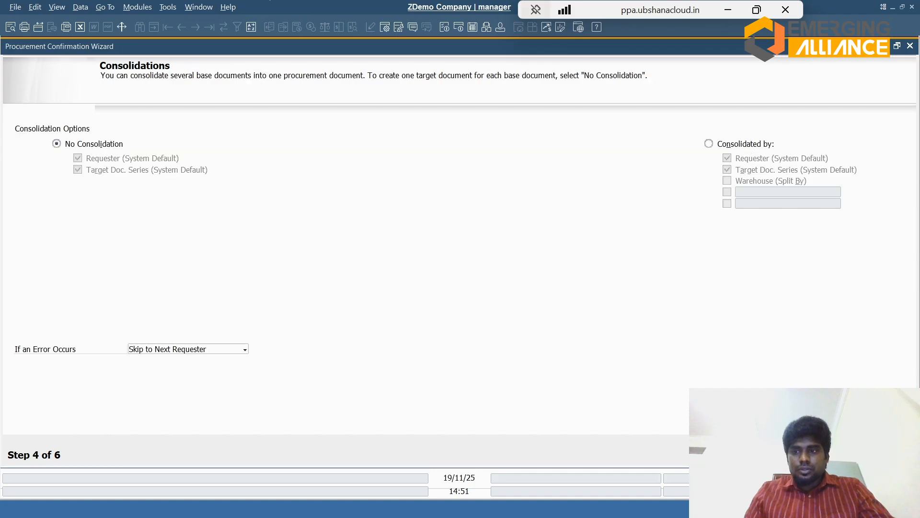
{"action": "left_click", "coordinate": [825, 455]}
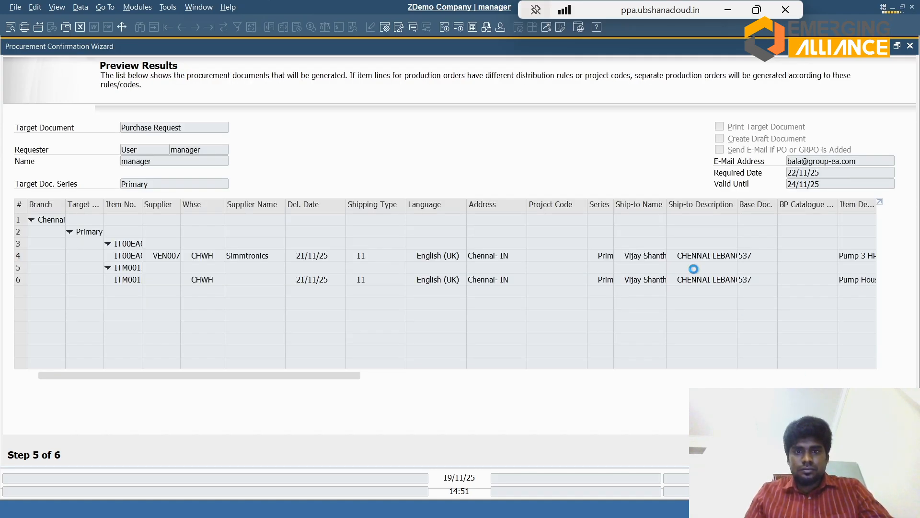
{"action": "left_click", "coordinate": [73, 177]}
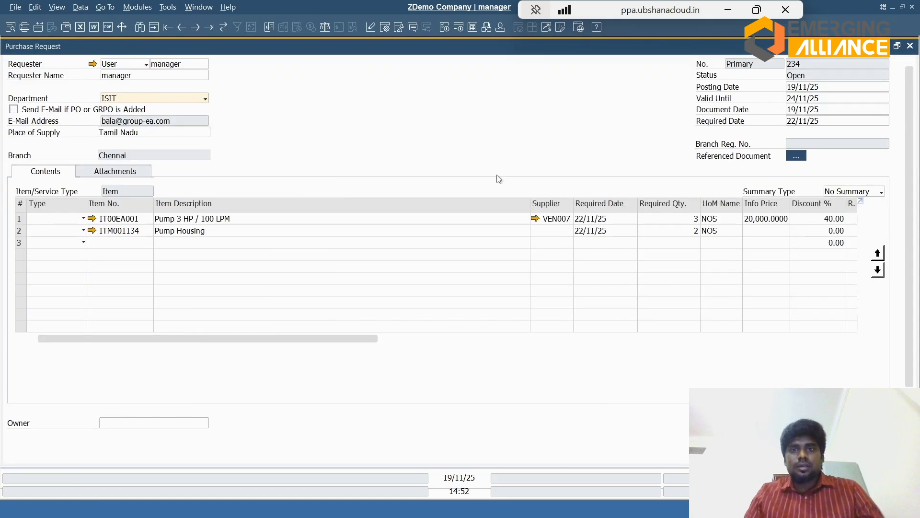
Step: Clear the supplier on the Pump 3 HP / 100 LPM line and update the purchase request
{"action": "left_click_drag", "start_coordinate": [353, 341], "coordinate": [303, 347]}
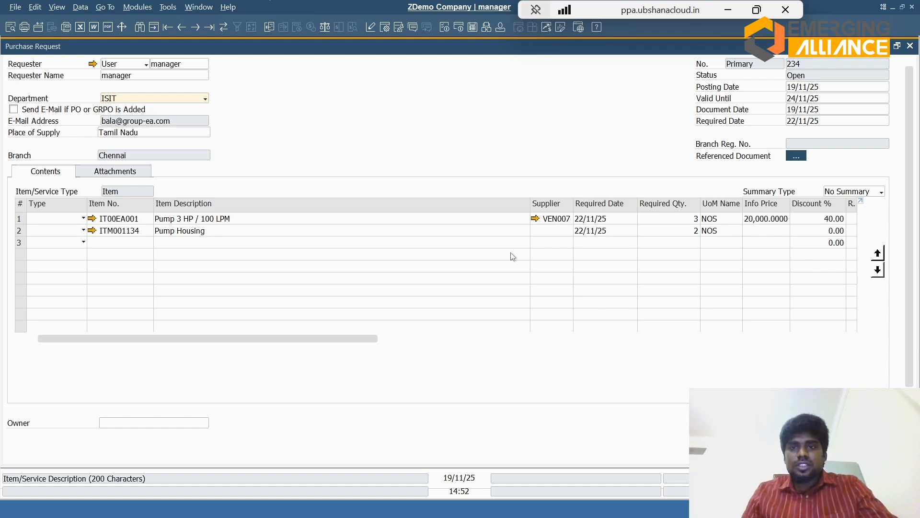
{"action": "left_click", "coordinate": [551, 219]}
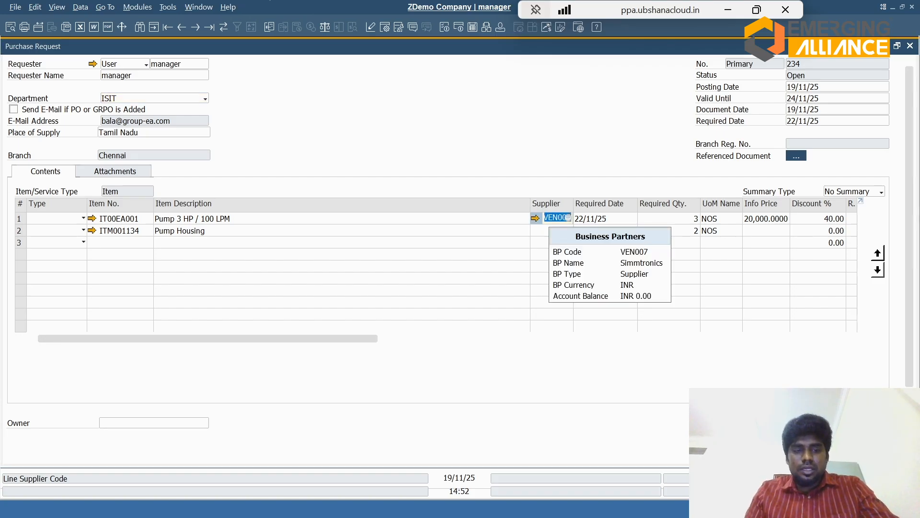
{"action": "key", "text": "BackSpace"}
{"action": "key", "text": "Tab"}
{"action": "key", "text": "Down"}
{"action": "key", "text": "Down"}
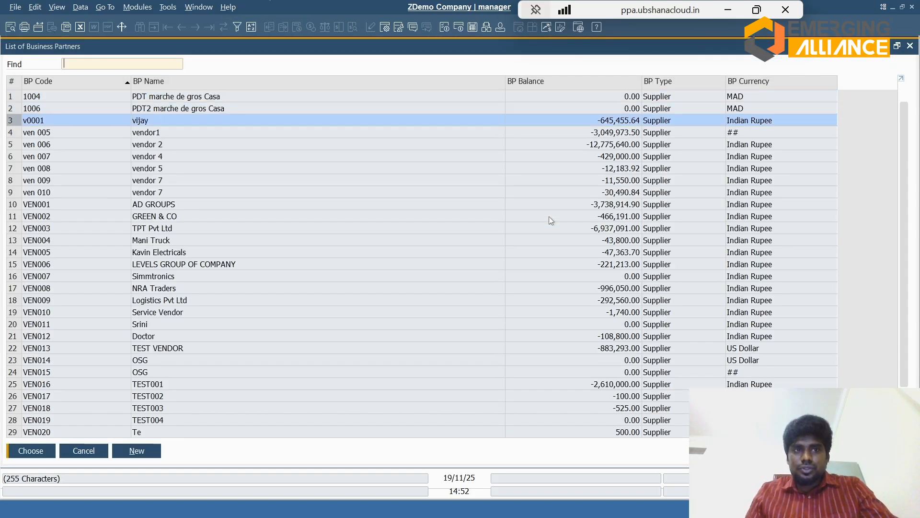
{"action": "key", "text": "Escape"}
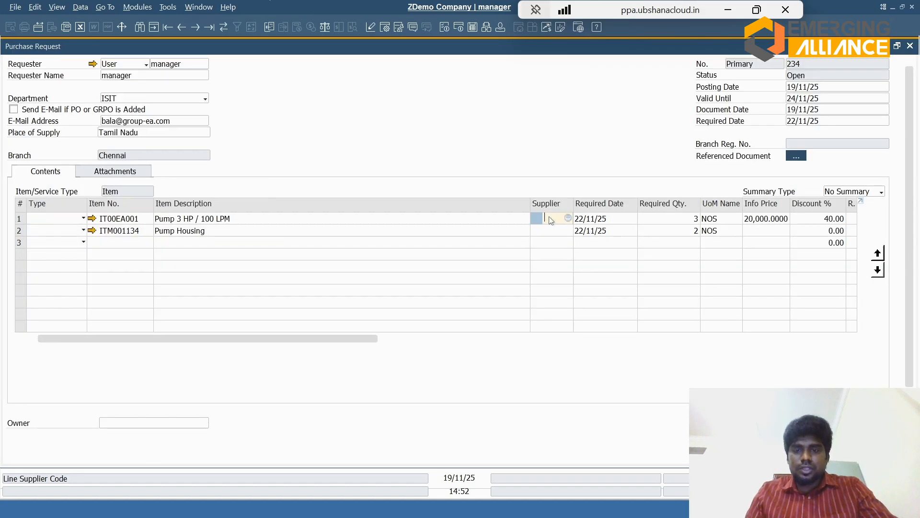
{"action": "key", "text": "Return"}
{"action": "key", "text": "Return"}
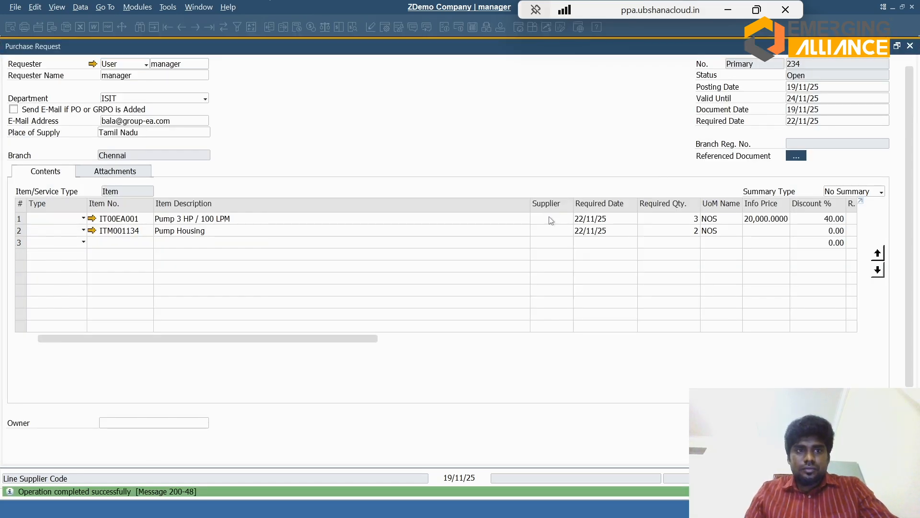
Step: Set the info price of the Pump Housing line to 100 and update the purchase request
{"action": "left_click", "coordinate": [912, 90]}
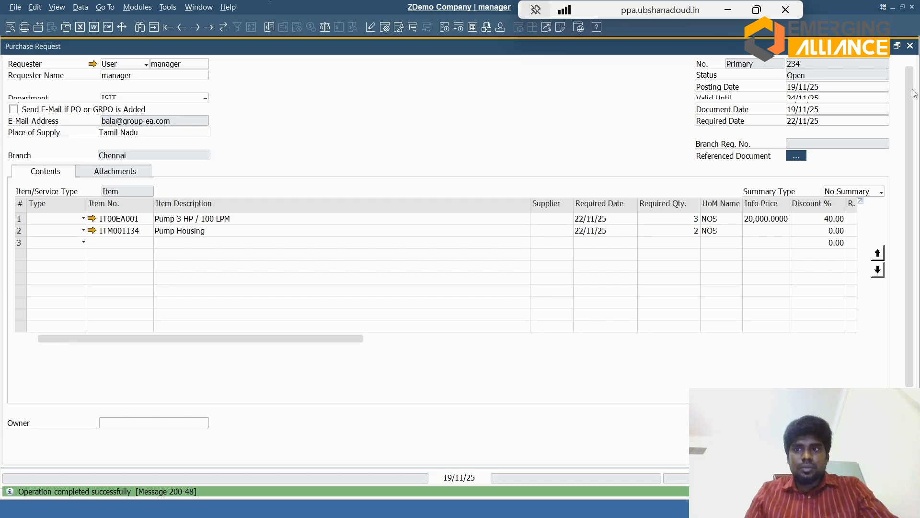
{"action": "left_click", "coordinate": [751, 233]}
{"action": "type", "text": "100"}
{"action": "key", "text": "Tab"}
{"action": "key", "text": "Return"}
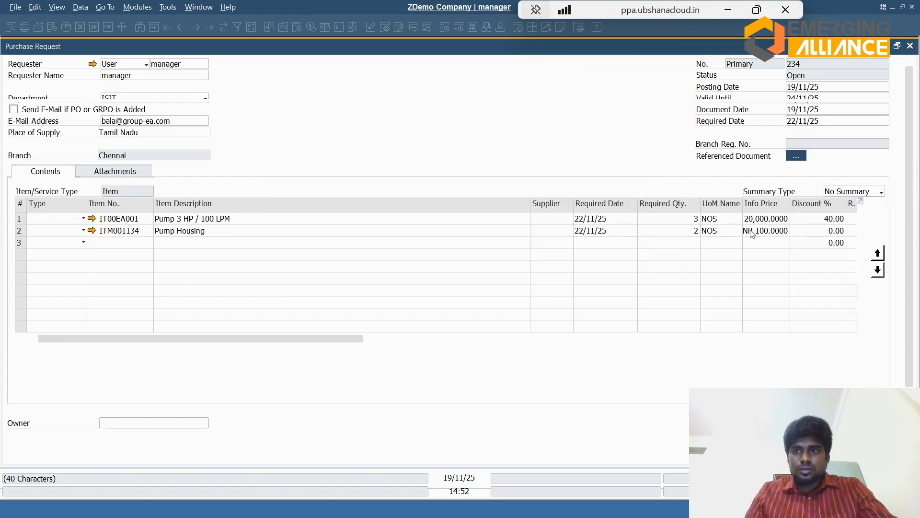
Step: Copy the purchase request to a purchase order, select the US Dollar supplier OSG, and update the document rows to its data
{"action": "scroll", "coordinate": [448, 259], "scroll_direction": "down", "scroll_amount": 1}
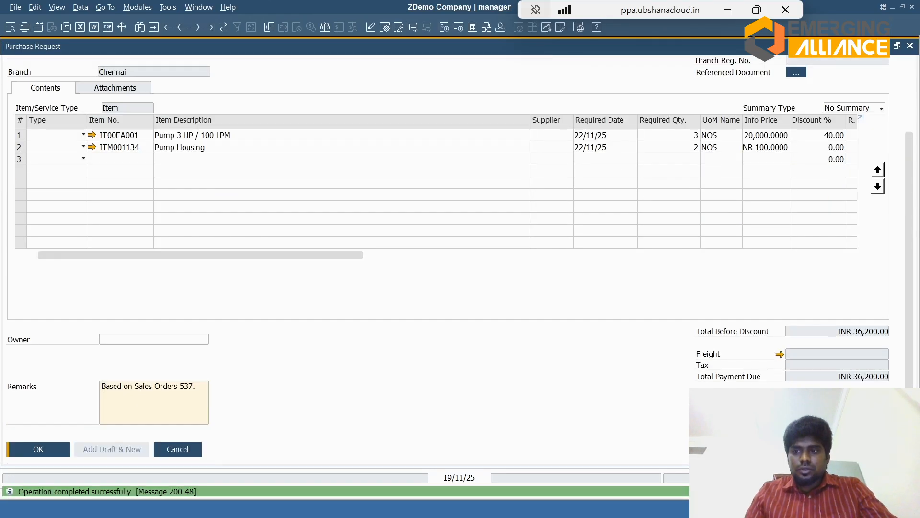
{"action": "key", "text": "Tab"}
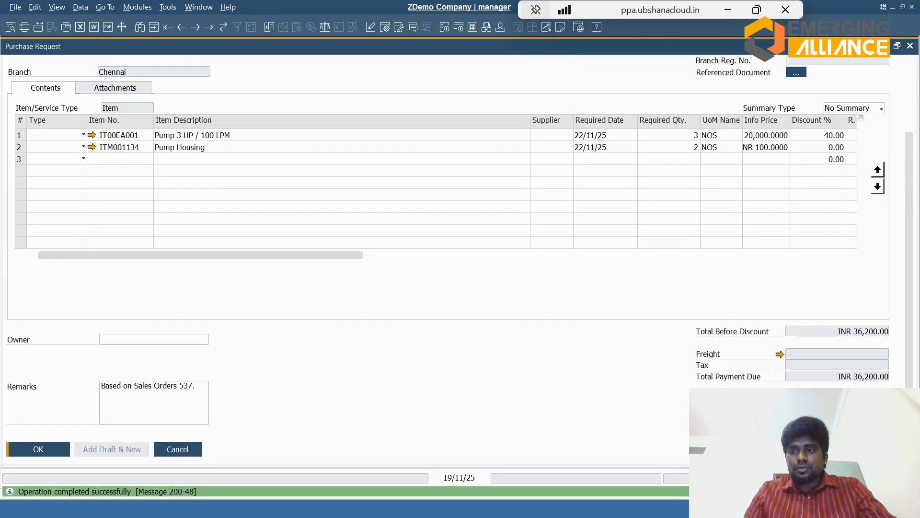
{"action": "left_click", "coordinate": [858, 460]}
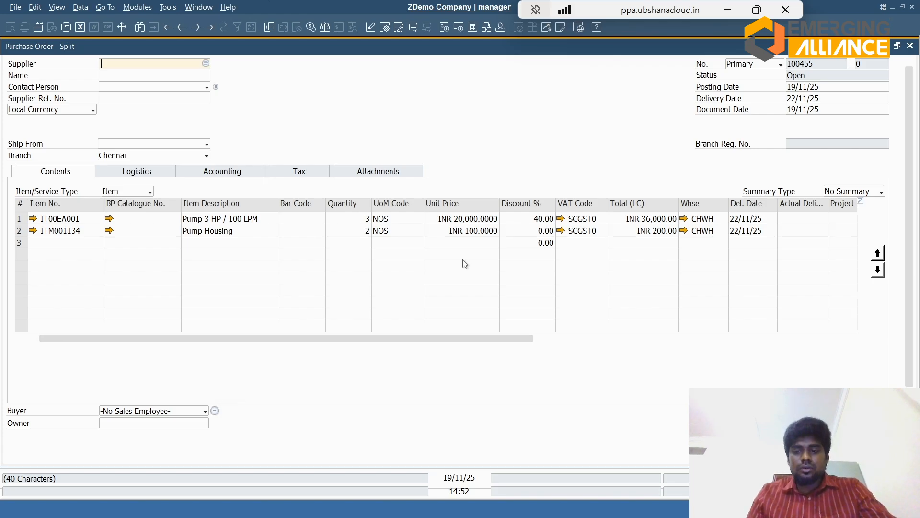
{"action": "key", "text": "Tab"}
{"action": "key", "text": "Down"}
{"action": "key", "text": "Down"}
{"action": "key", "text": "Down"}
{"action": "key", "text": "Down"}
{"action": "key", "text": "Down"}
{"action": "key", "text": "Down"}
{"action": "key", "text": "Down"}
{"action": "key", "text": "Down"}
{"action": "key", "text": "Down"}
{"action": "key", "text": "Down"}
{"action": "key", "text": "Down"}
{"action": "key", "text": "Down"}
{"action": "key", "text": "Down"}
{"action": "key", "text": "Down"}
{"action": "key", "text": "Down"}
{"action": "key", "text": "Down"}
{"action": "key", "text": "Down"}
{"action": "key", "text": "Down"}
{"action": "key", "text": "Down"}
{"action": "key", "text": "Down"}
{"action": "key", "text": "Down"}
{"action": "key", "text": "Down"}
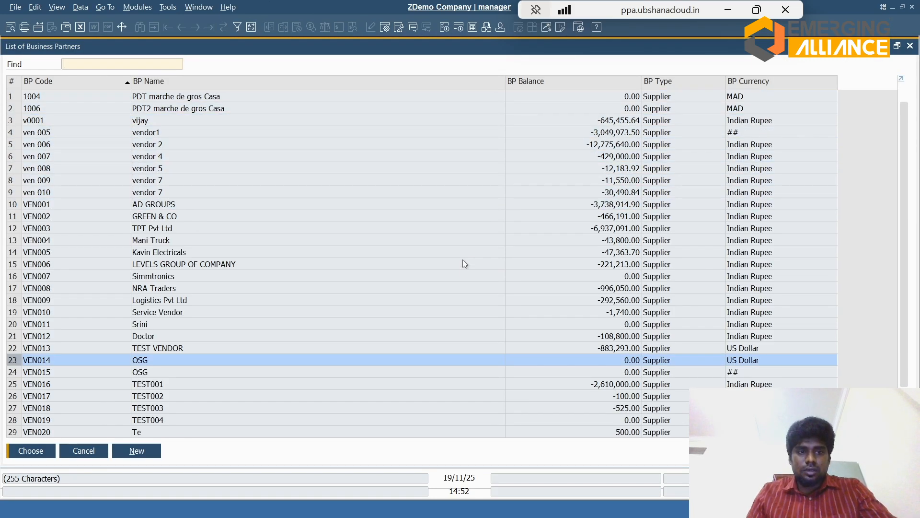
{"action": "key", "text": "Return"}
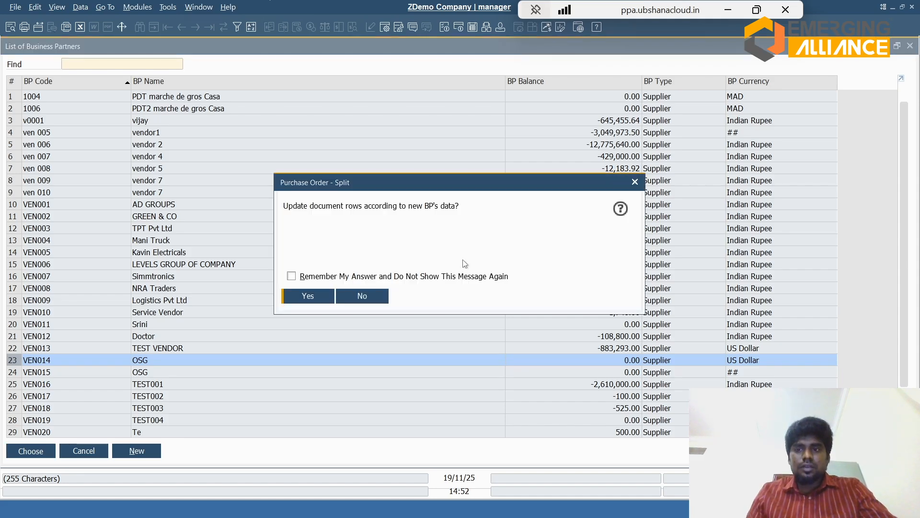
{"action": "key", "text": "Return"}
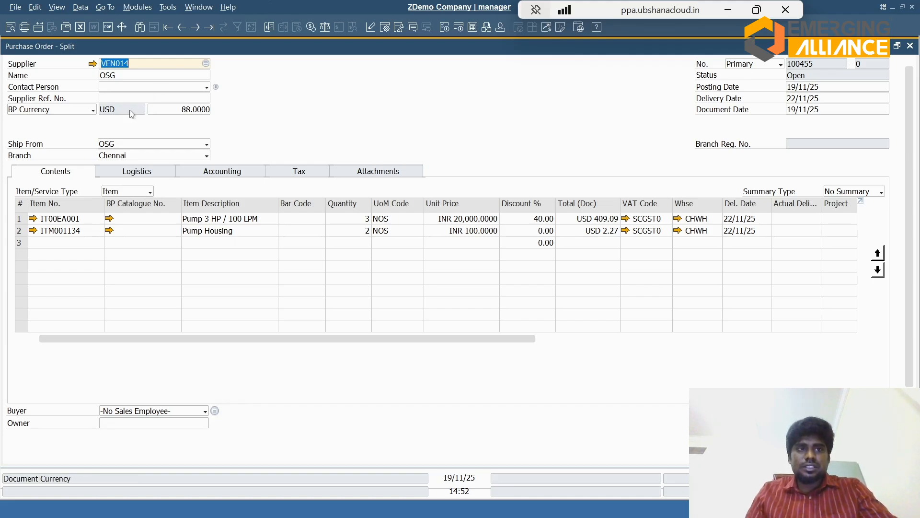
Step: Change the purchase order's supplier to ven 009 with the rows updated to its data, and try to add the order
{"action": "left_click", "coordinate": [205, 65]}
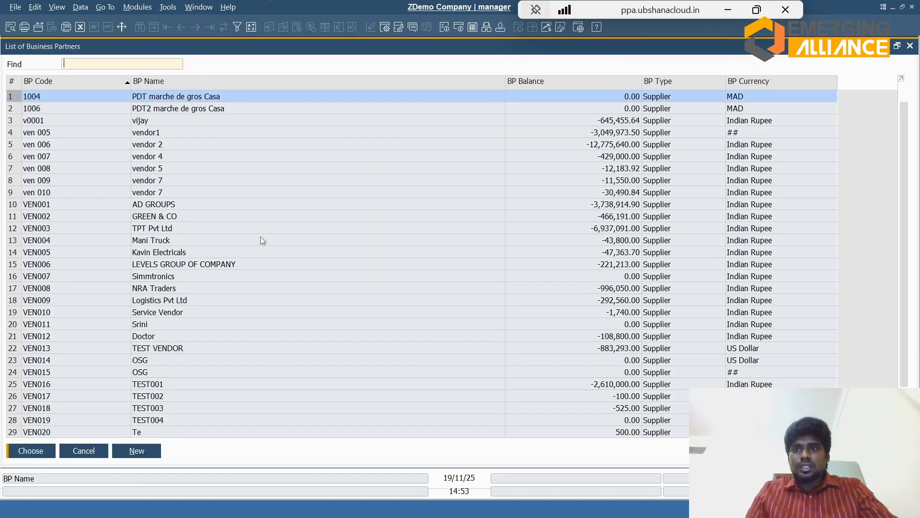
{"action": "double_click", "coordinate": [217, 183]}
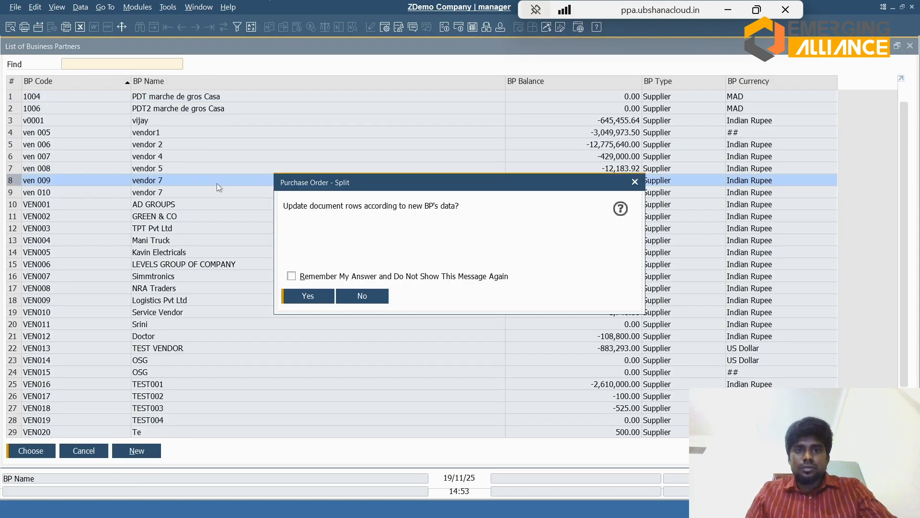
{"action": "left_click", "coordinate": [325, 293]}
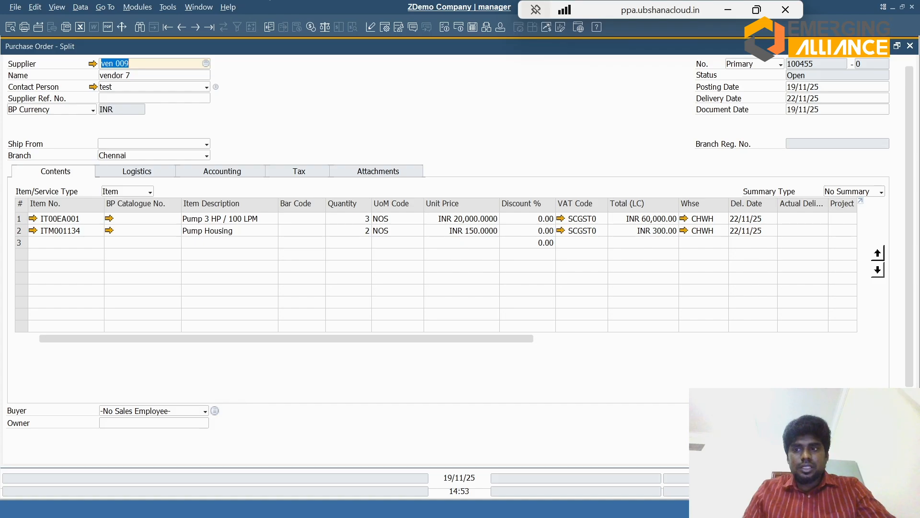
{"action": "scroll", "coordinate": [515, 377], "scroll_direction": "down", "scroll_amount": 3}
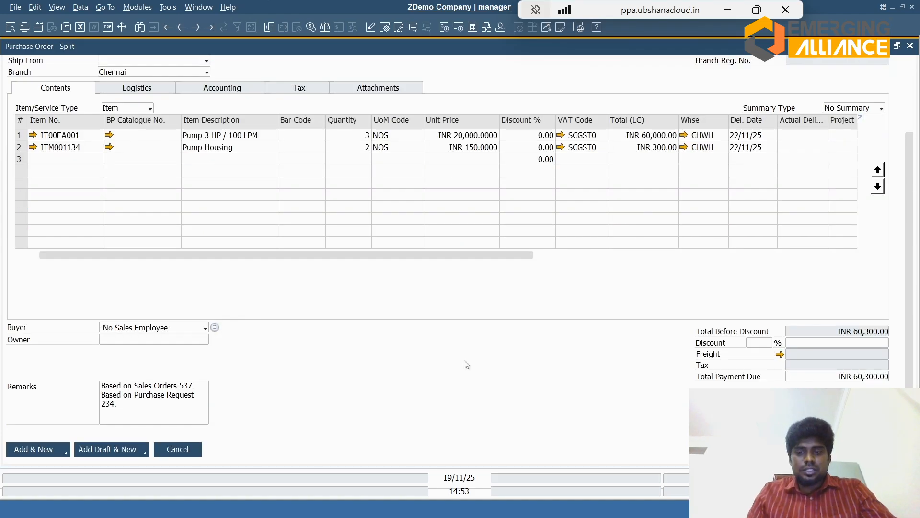
{"action": "key", "text": "Return"}
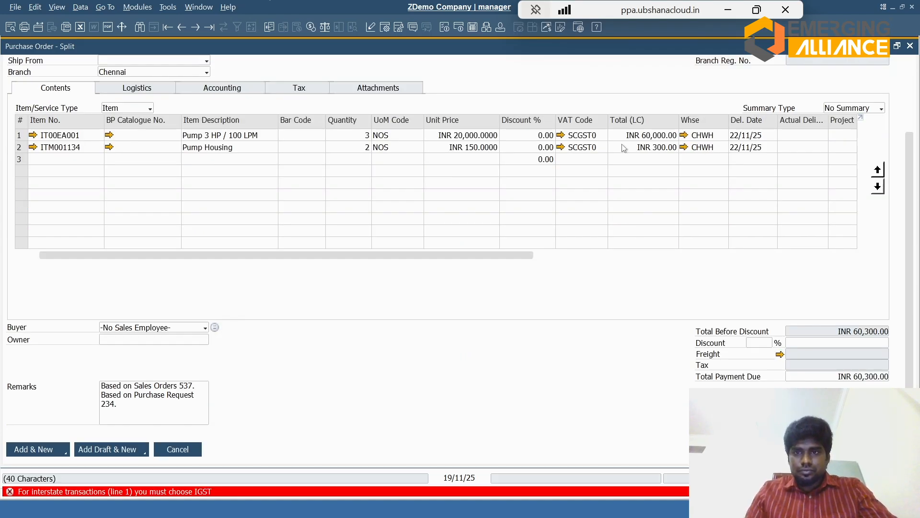
Step: Set the VAT code of both the Pump 3 HP / 100 LPM and Pump Housing lines to IGST18
{"action": "left_click", "coordinate": [588, 137]}
{"action": "key", "text": "BackSpace"}
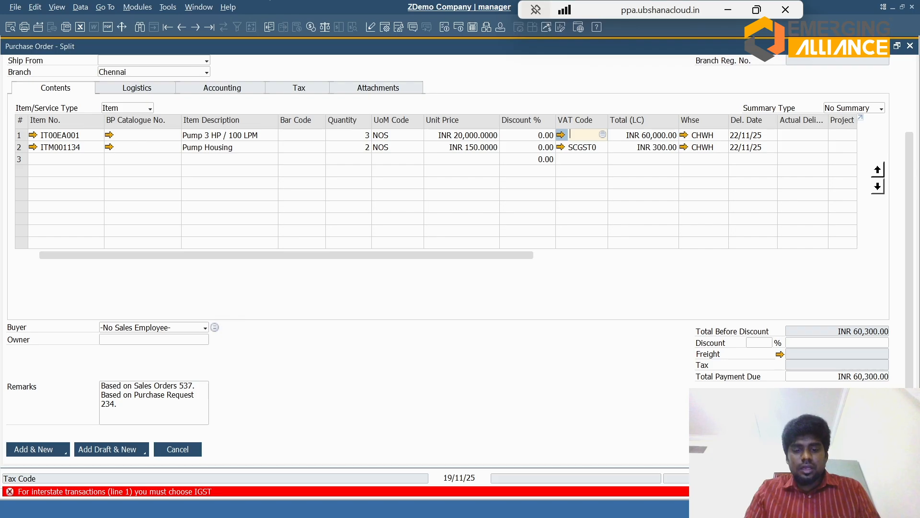
{"action": "type", "text": "IGST"}
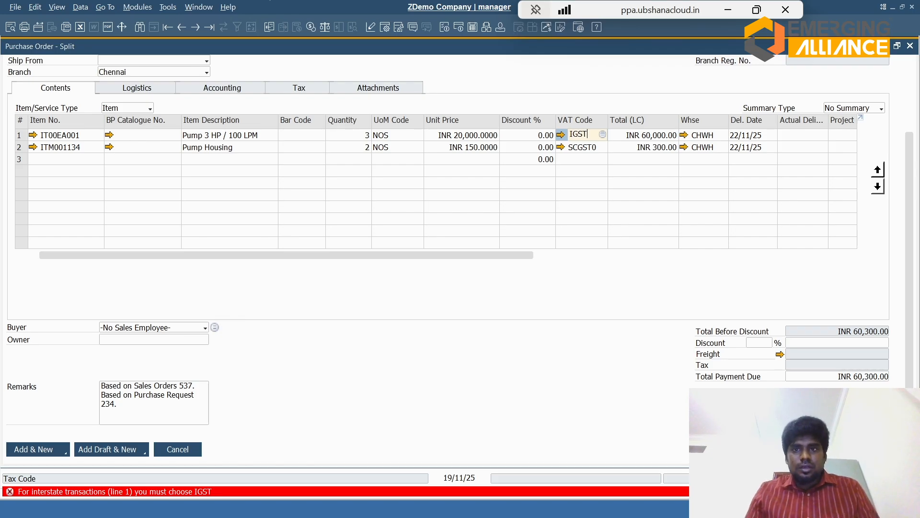
{"action": "key", "text": "Tab"}
{"action": "key", "text": "Down"}
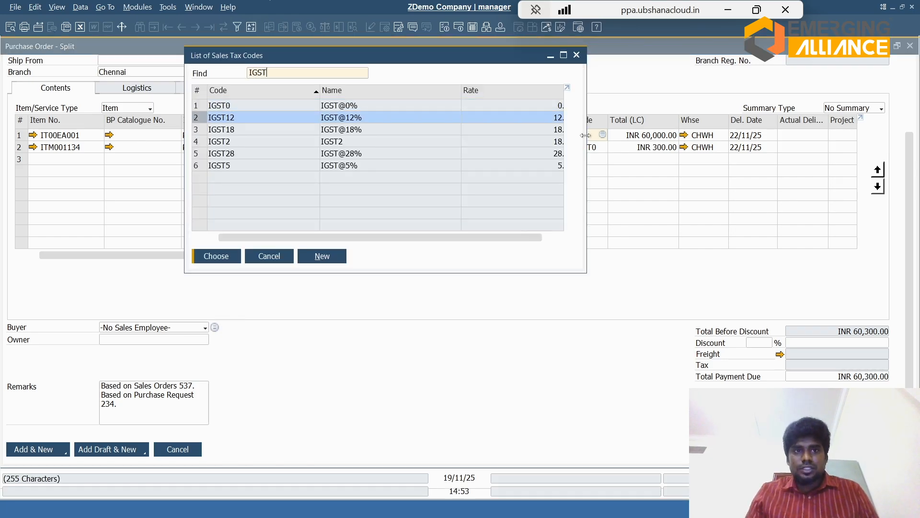
{"action": "key", "text": "Down"}
{"action": "key", "text": "Return"}
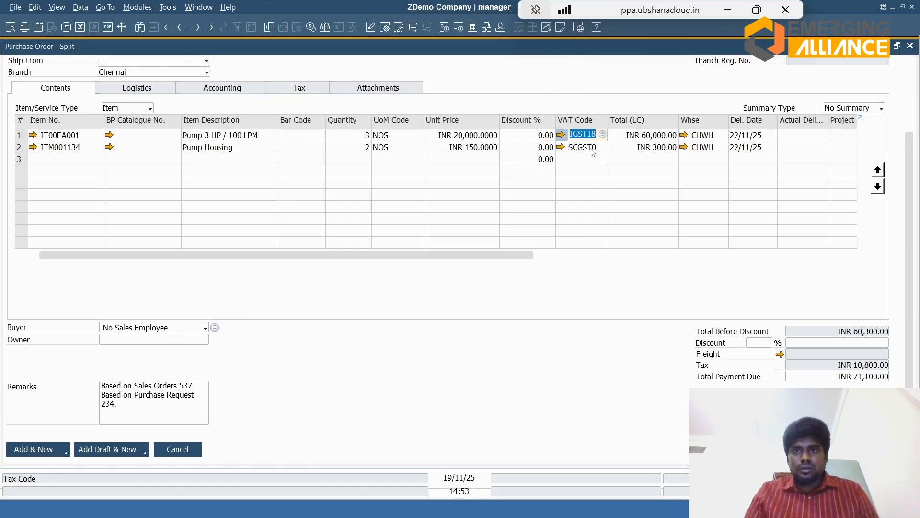
{"action": "left_click", "coordinate": [592, 151]}
{"action": "key", "text": "ctrl+Up"}
{"action": "key", "text": "Tab"}
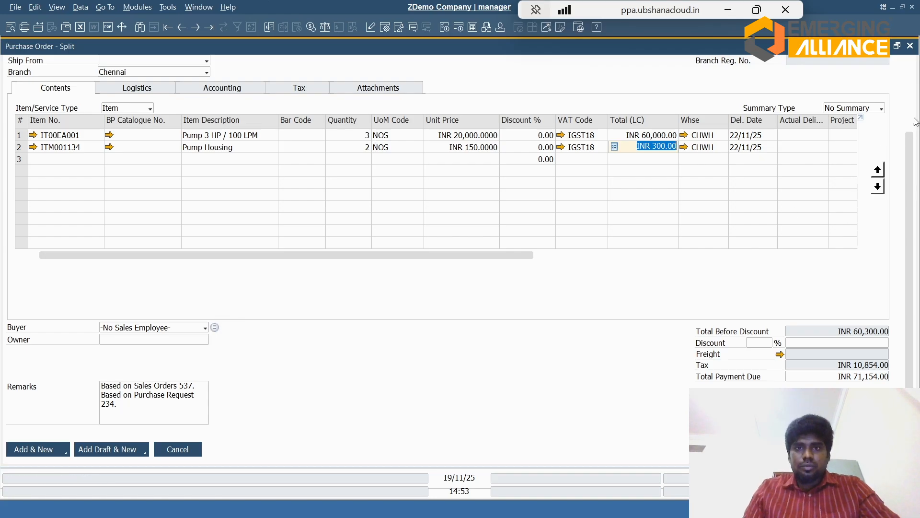
Step: Review the purchase order's logistics details and the options for attaching a file
{"action": "scroll", "coordinate": [915, 120], "scroll_direction": "up", "scroll_amount": 3}
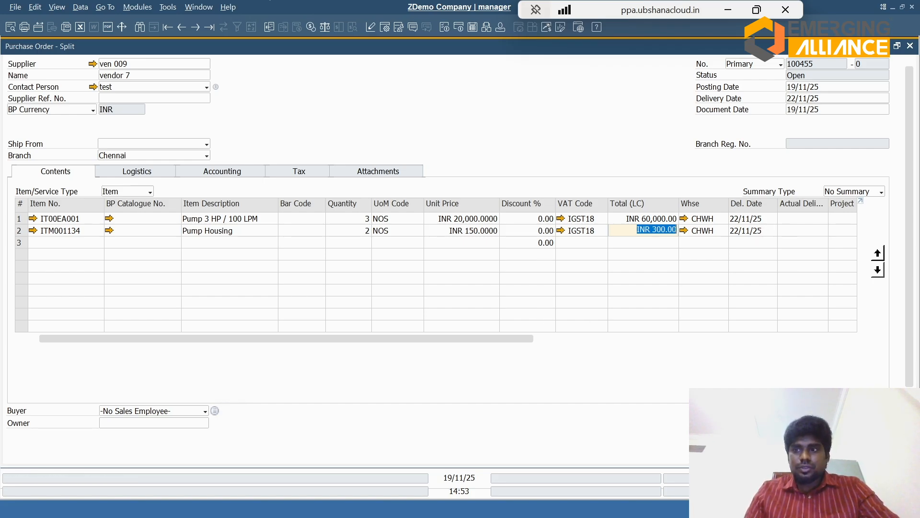
{"action": "left_click", "coordinate": [153, 174]}
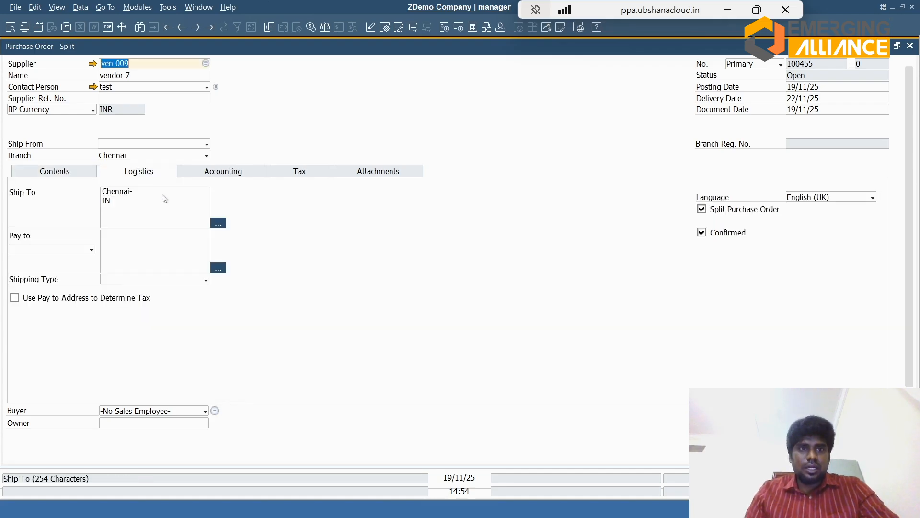
{"action": "left_click", "coordinate": [353, 172]}
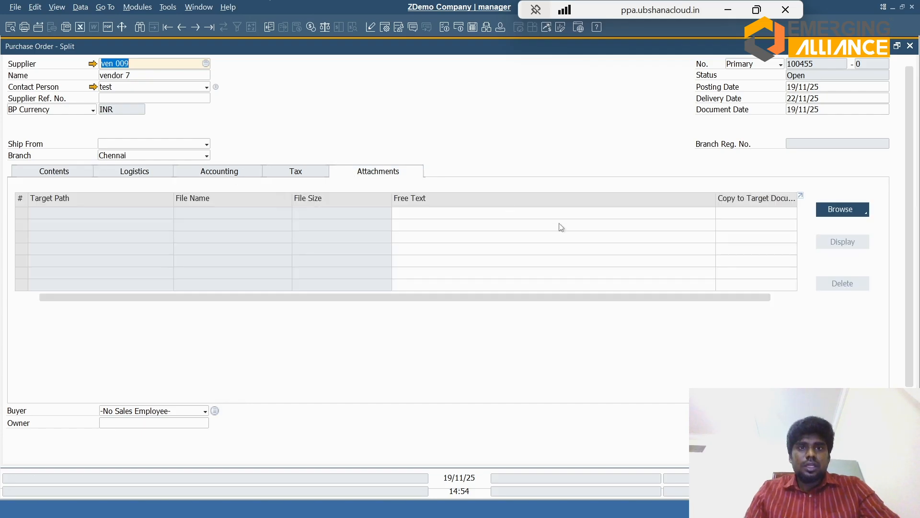
{"action": "left_click", "coordinate": [830, 210]}
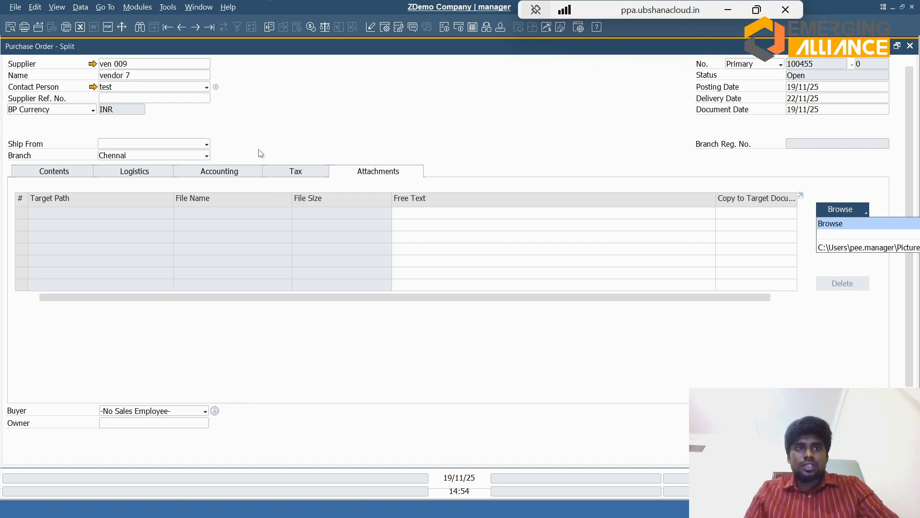
Step: Return to the purchase order's contents, add the order, and reopen it to review its lines and totals
{"action": "left_click", "coordinate": [56, 174]}
{"action": "left_click", "coordinate": [55, 172]}
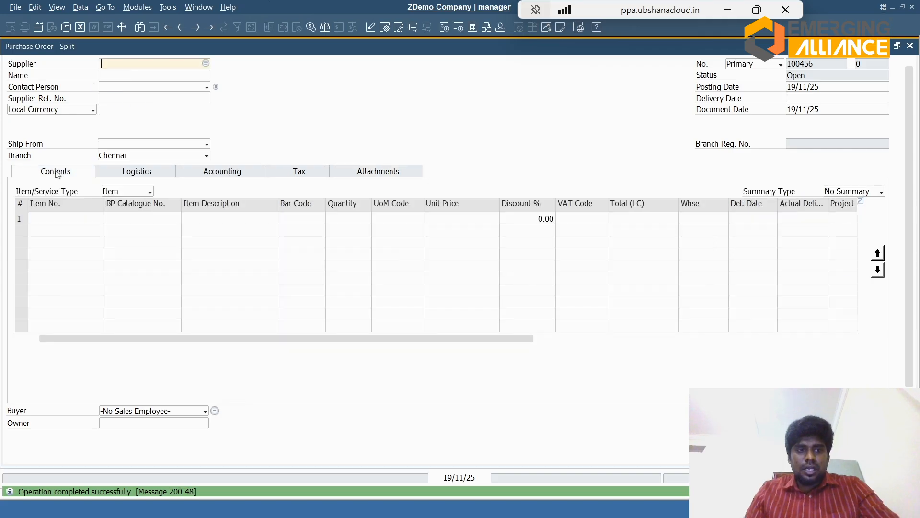
{"action": "key", "text": "Page_Up"}
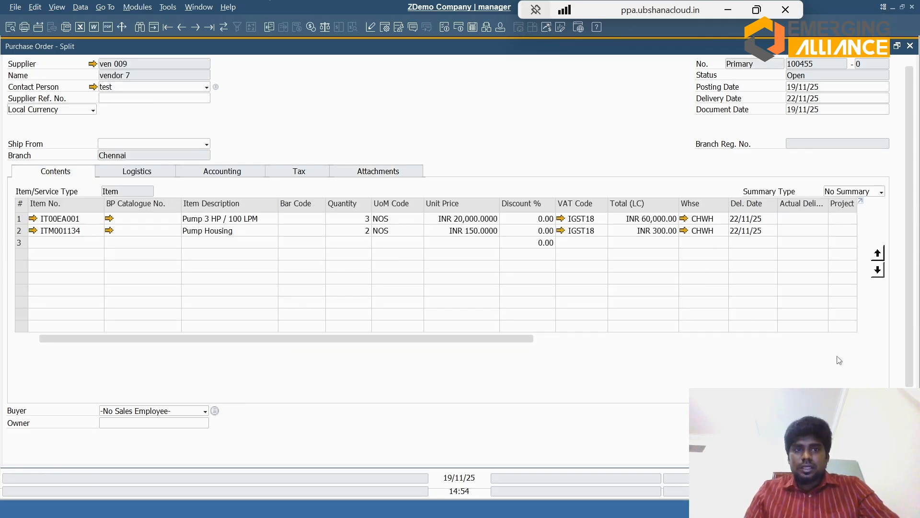
{"action": "scroll", "coordinate": [448, 239], "scroll_direction": "down", "scroll_amount": 3}
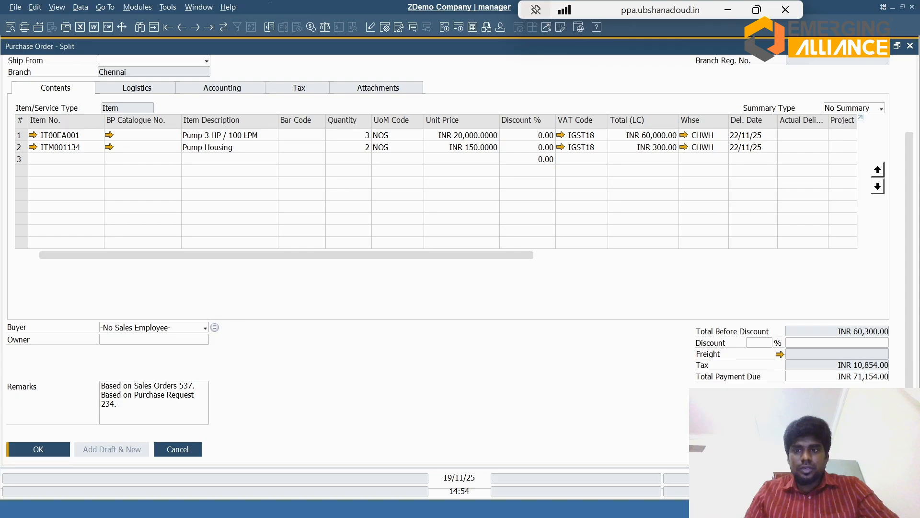
{"action": "scroll", "coordinate": [913, 129], "scroll_direction": "up", "scroll_amount": 3}
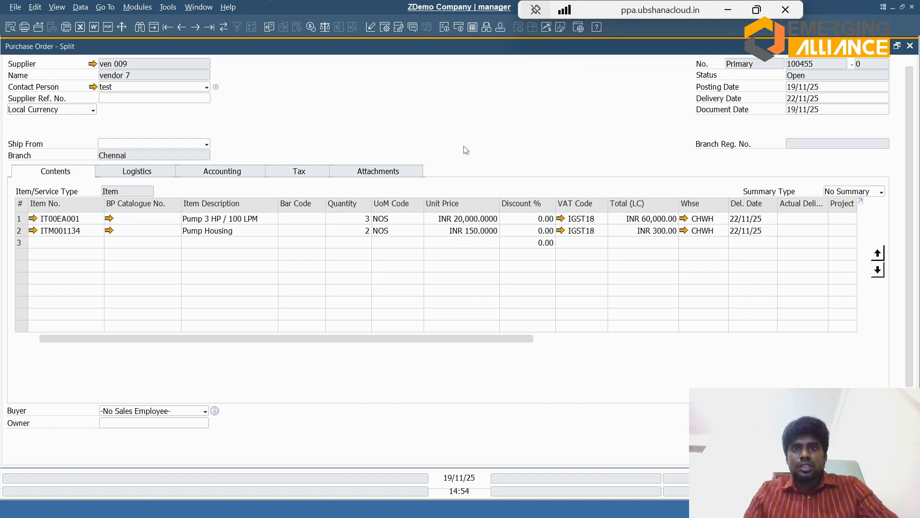
Step: Open the purchase order's relationship map and move the Opportunity box above the Sales Quotation box
{"action": "right_click", "coordinate": [396, 106]}
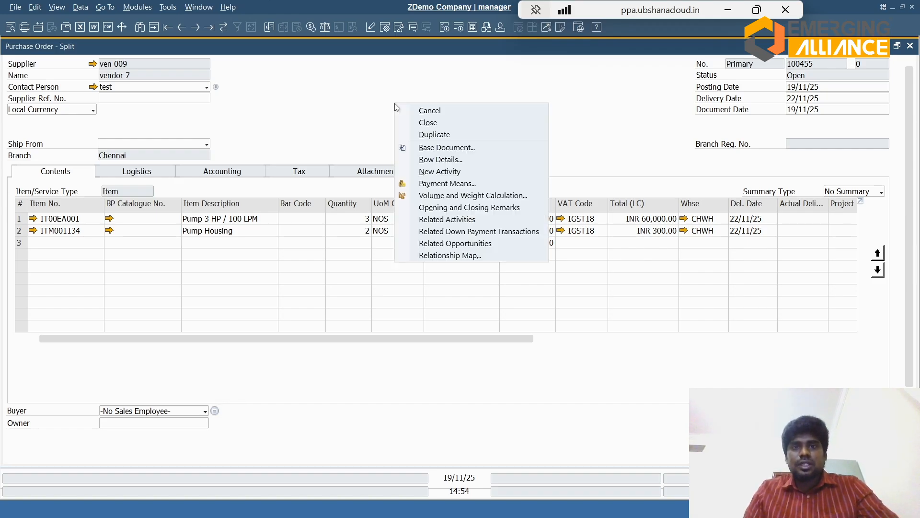
{"action": "left_click", "coordinate": [431, 256]}
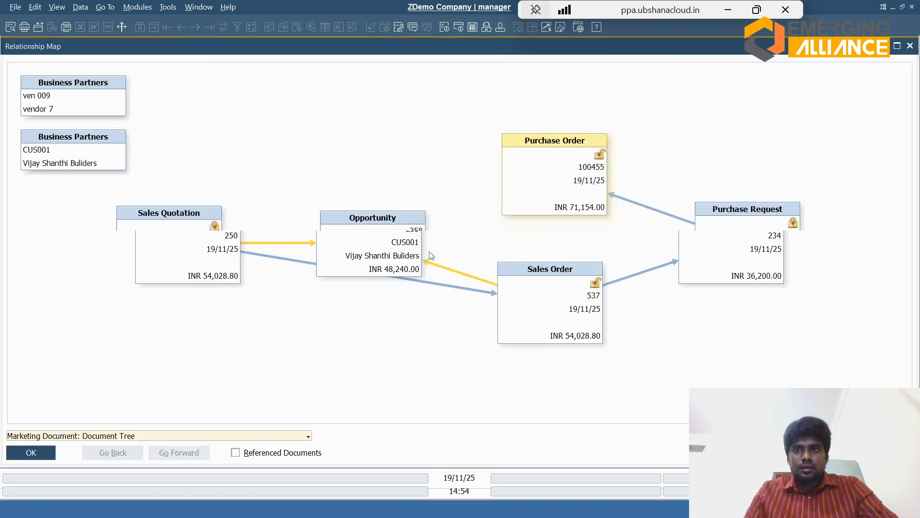
{"action": "left_click_drag", "start_coordinate": [383, 255], "coordinate": [246, 153]}
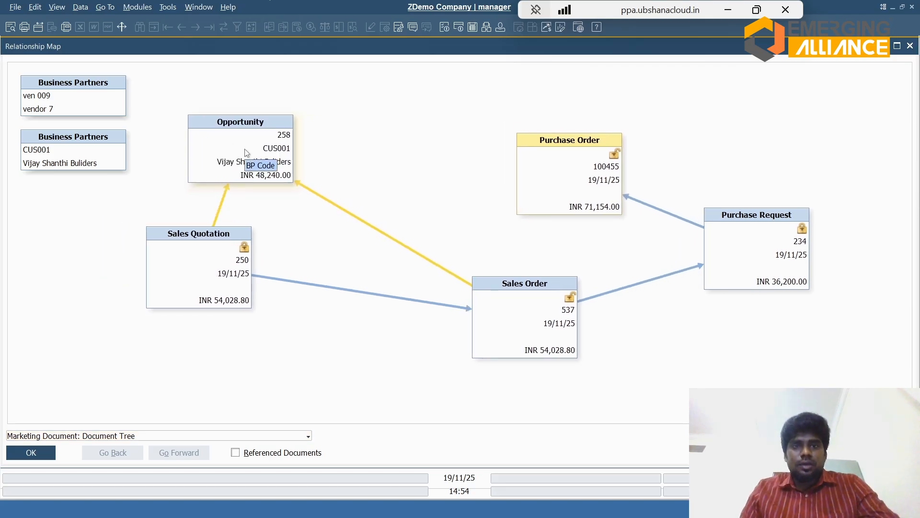
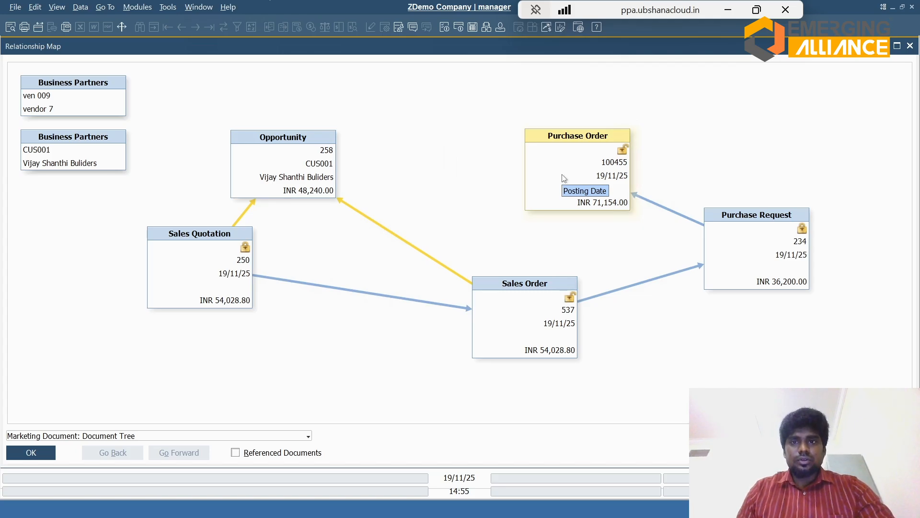
Step: Open the purchase order from the relationship map and copy it to a Goods Receipt PO
{"action": "double_click", "coordinate": [564, 178]}
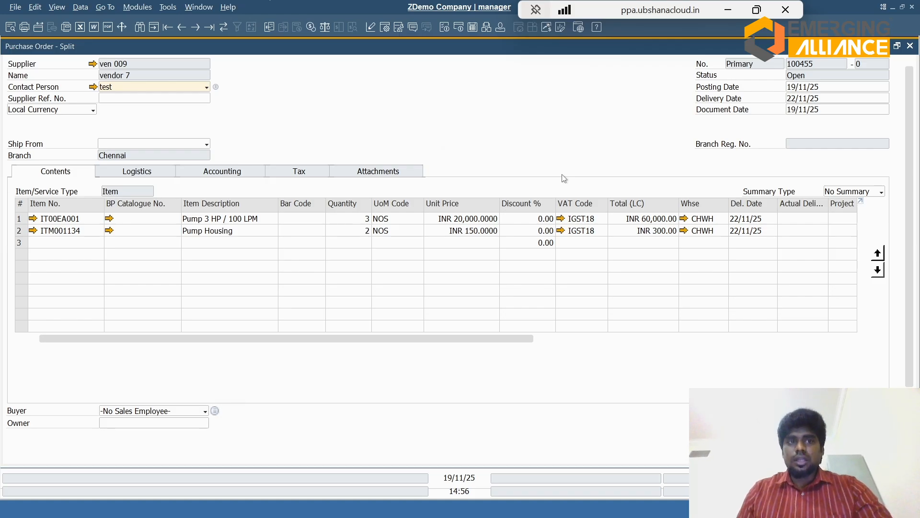
{"action": "scroll", "coordinate": [448, 259], "scroll_direction": "down", "scroll_amount": 3}
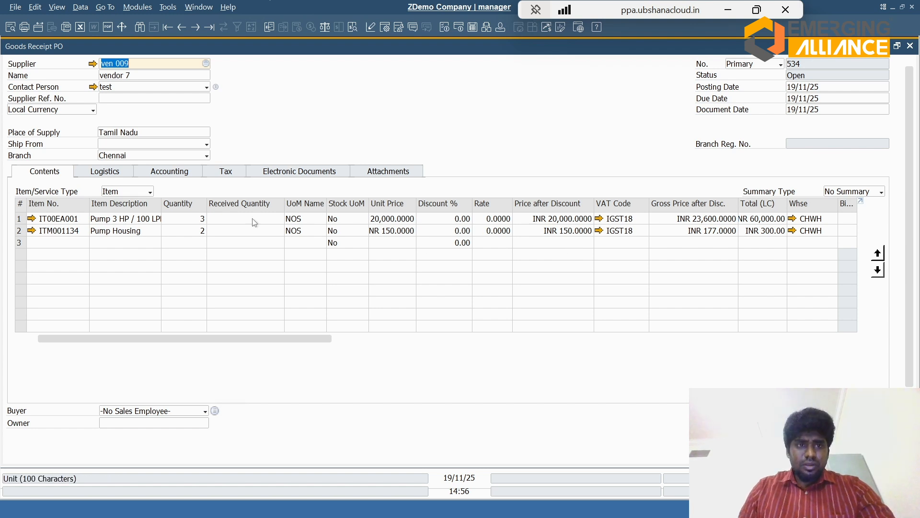
Step: Clear the quantity of the Pump 3 HP / 100 LPM line and restore it to 3
{"action": "left_click", "coordinate": [194, 222]}
{"action": "type", "text": "2"}
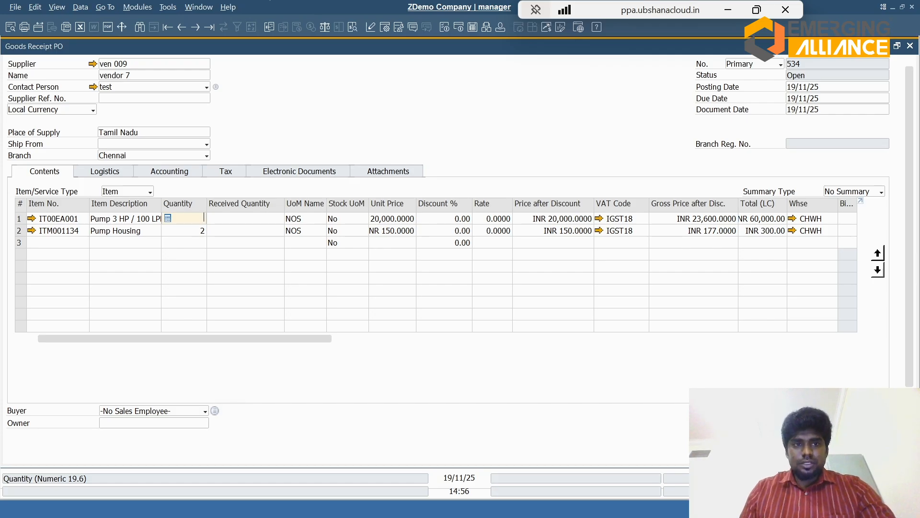
{"action": "key", "text": "Tab"}
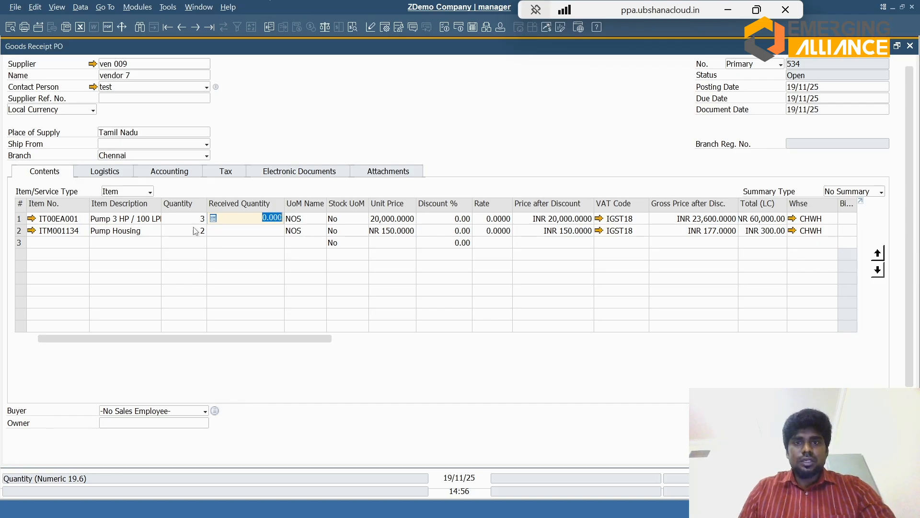
Step: Start adding the goods receipt and maximize the serial number setup for Pump 3 HP / 100 LPM
{"action": "scroll", "coordinate": [654, 350], "scroll_direction": "down", "scroll_amount": 3}
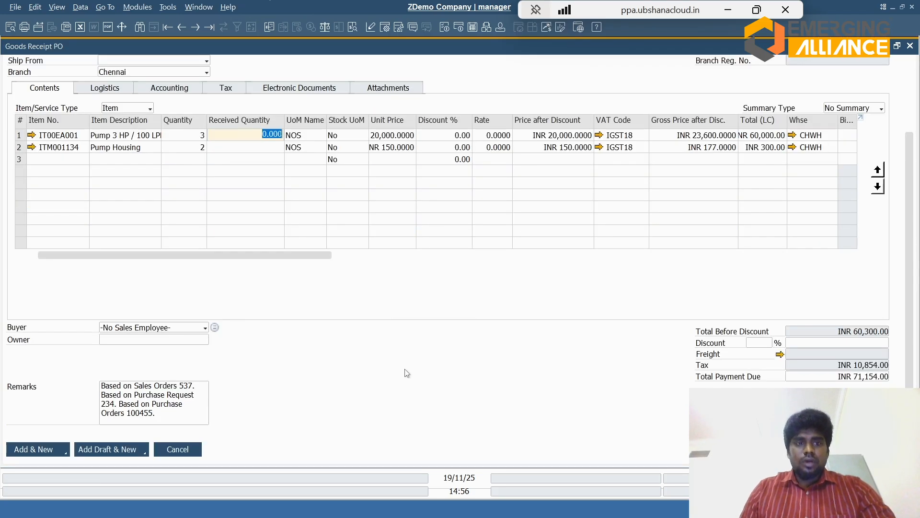
{"action": "key", "text": "Return"}
{"action": "key", "text": "Return"}
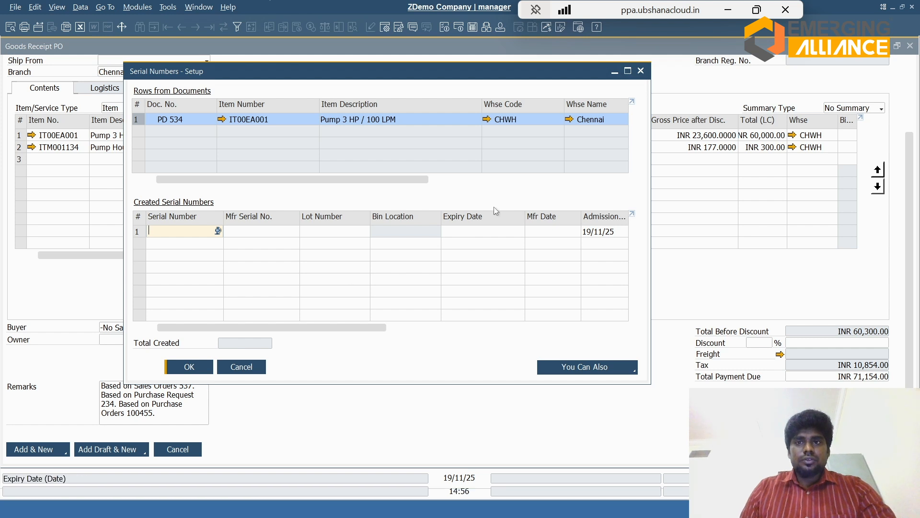
{"action": "left_click", "coordinate": [628, 71]}
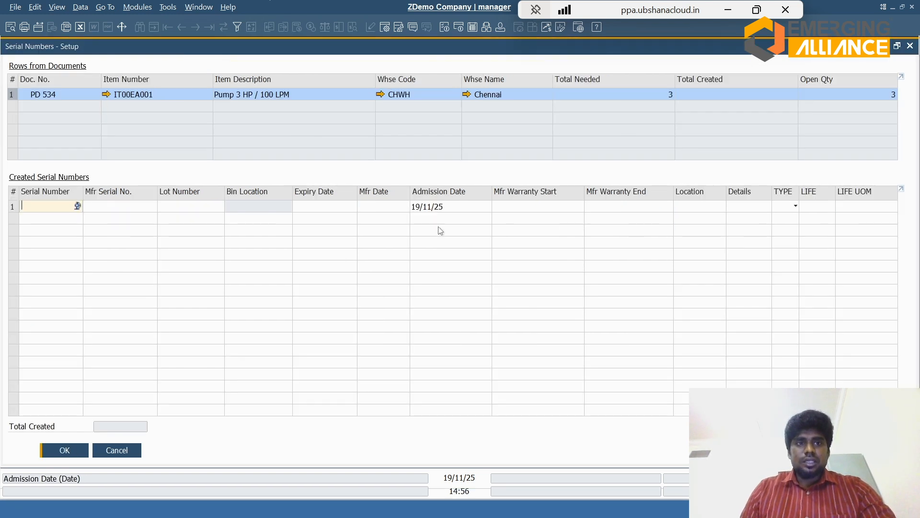
Step: Create the first serial number as SAMPLE TEST1 with manufacturer serial number SAMPLE TEST
{"action": "type", "text": "SAMPLOE"}
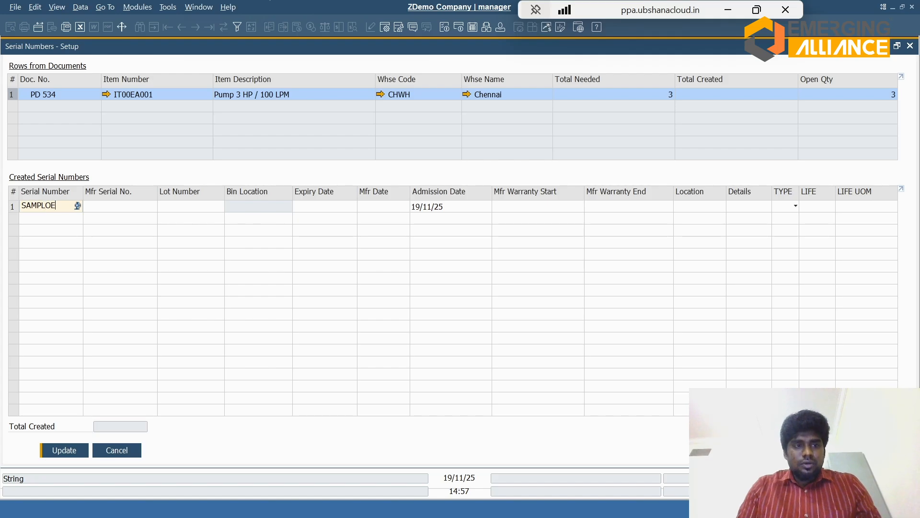
{"action": "key", "text": "BackSpace"}
{"action": "key", "text": "BackSpace"}
{"action": "key", "text": "BackSpace"}
{"action": "type", "text": "LE TEST1"}
{"action": "key", "text": "Tab"}
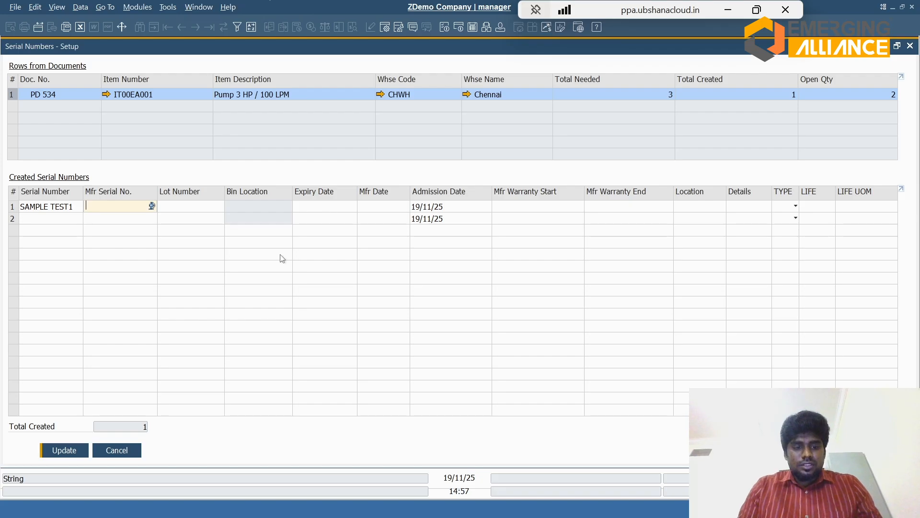
{"action": "type", "text": "SAMPLE"}
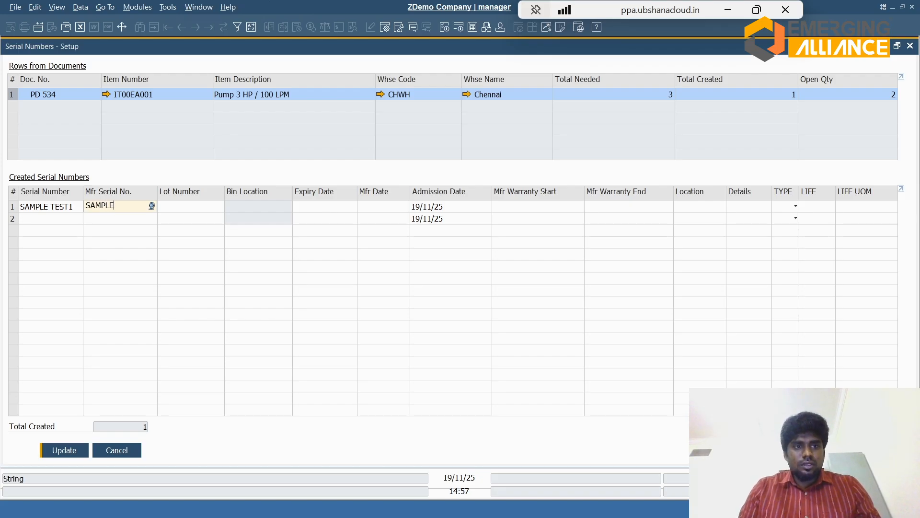
{"action": "type", "text": " TEST"}
{"action": "key", "text": "Tab"}
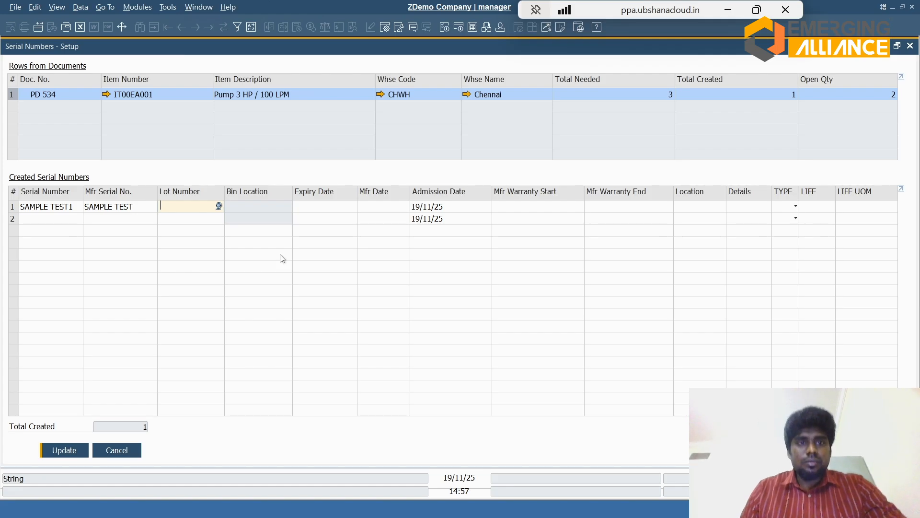
Step: Examine the first serial row's expiry, manufacturing, admission and manufacturer warranty date fields, and dismiss the messages overview
{"action": "left_click", "coordinate": [322, 207]}
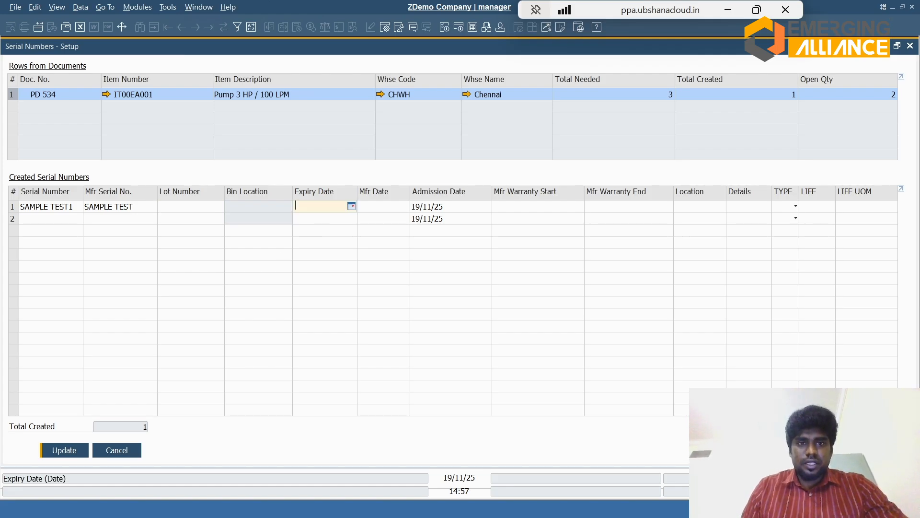
{"action": "left_click", "coordinate": [363, 209]}
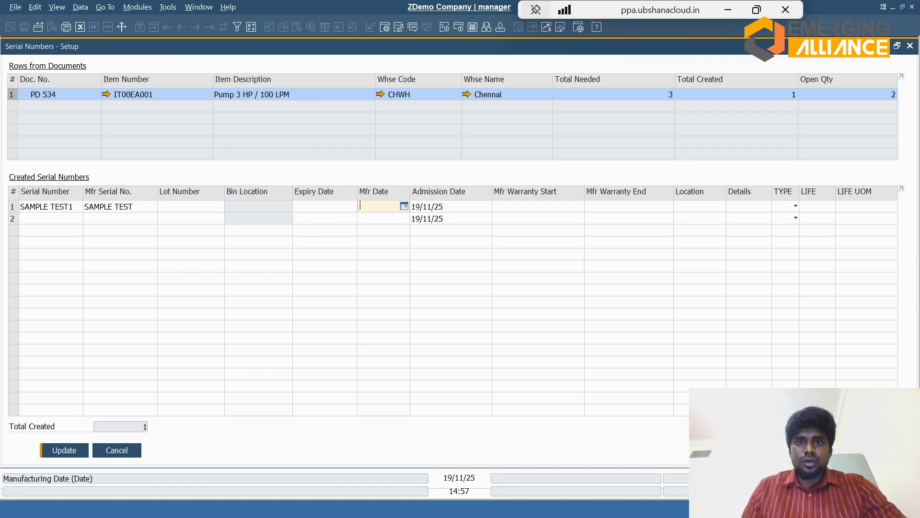
{"action": "left_click", "coordinate": [437, 211]}
{"action": "left_click", "coordinate": [530, 205]}
{"action": "left_click", "coordinate": [590, 207]}
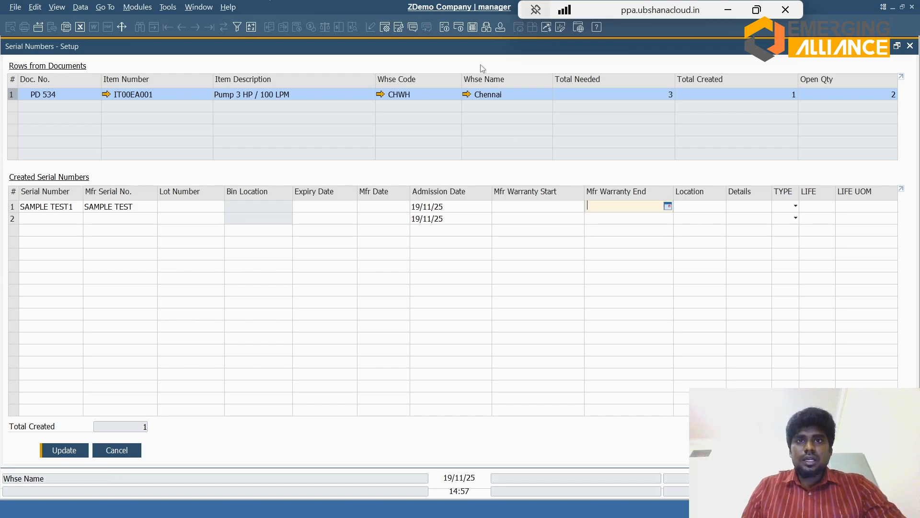
{"action": "left_click", "coordinate": [458, 29]}
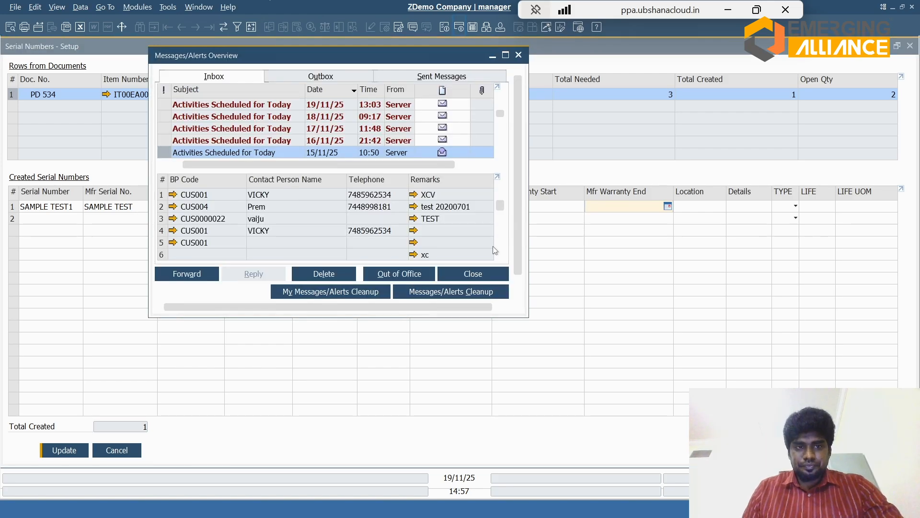
{"action": "key", "text": "Escape"}
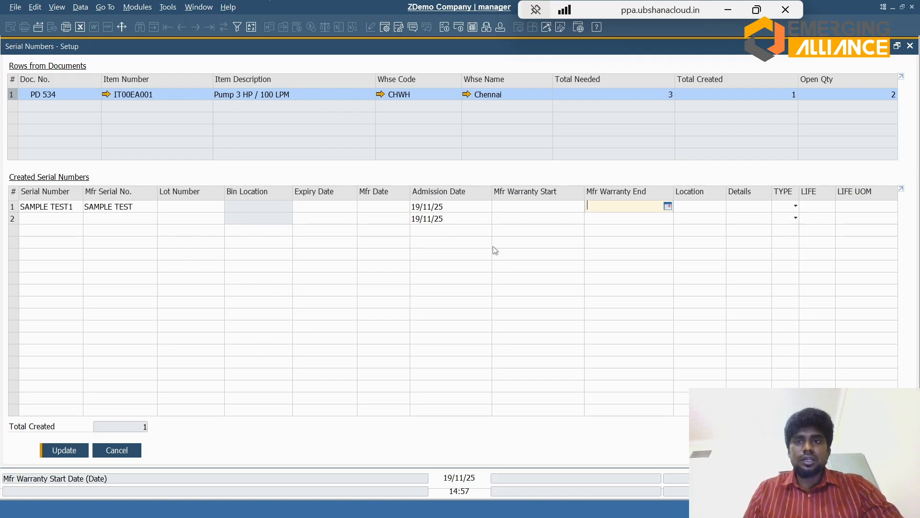
Step: Create the second serial number for the pump as SAMPLE TEST2
{"action": "left_click", "coordinate": [77, 217]}
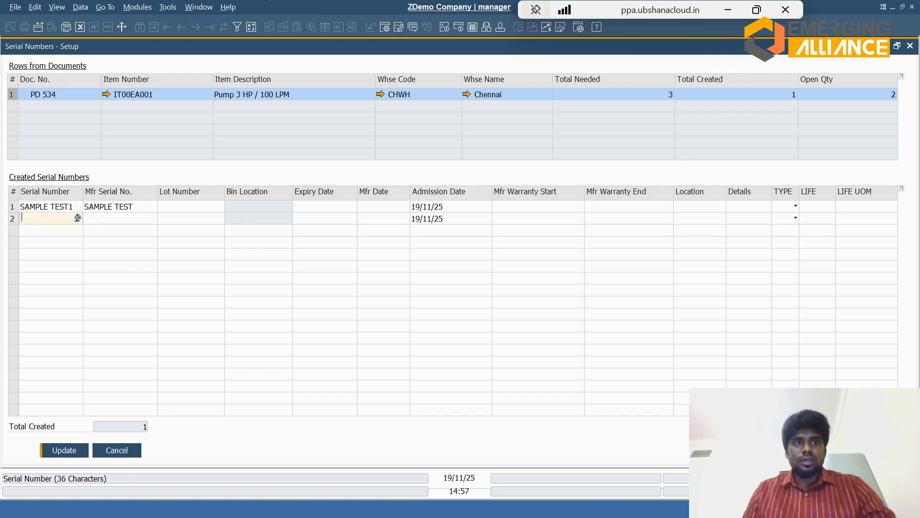
{"action": "key", "text": "ctrl+v"}
{"action": "key", "text": "Right"}
{"action": "key", "text": "BackSpace"}
{"action": "type", "text": "2"}
{"action": "key", "text": "Tab"}
Step: Create the third serial number as SAMPLE TEST3, save the serial numbers and close their setup
{"action": "left_click", "coordinate": [54, 230]}
{"action": "key", "text": "Up"}
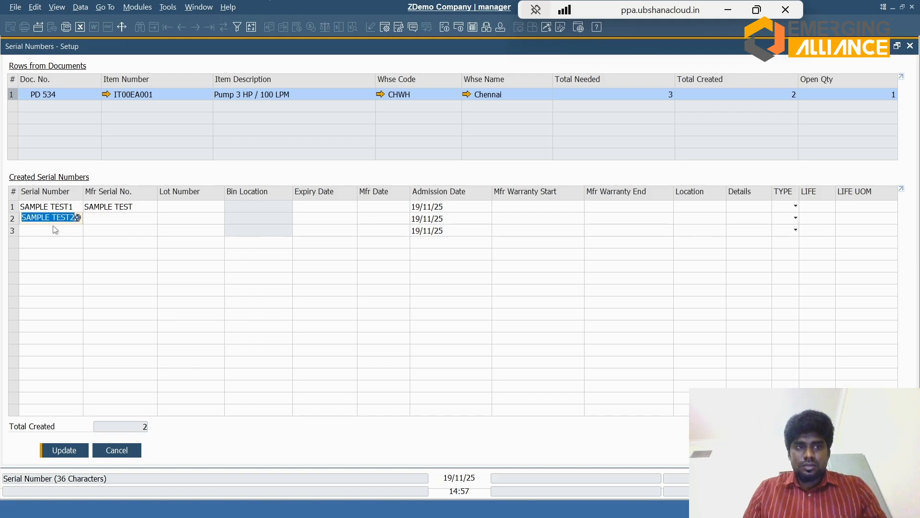
{"action": "left_click", "coordinate": [54, 230]}
{"action": "key", "text": "Up"}
{"action": "key", "text": "ctrl+c"}
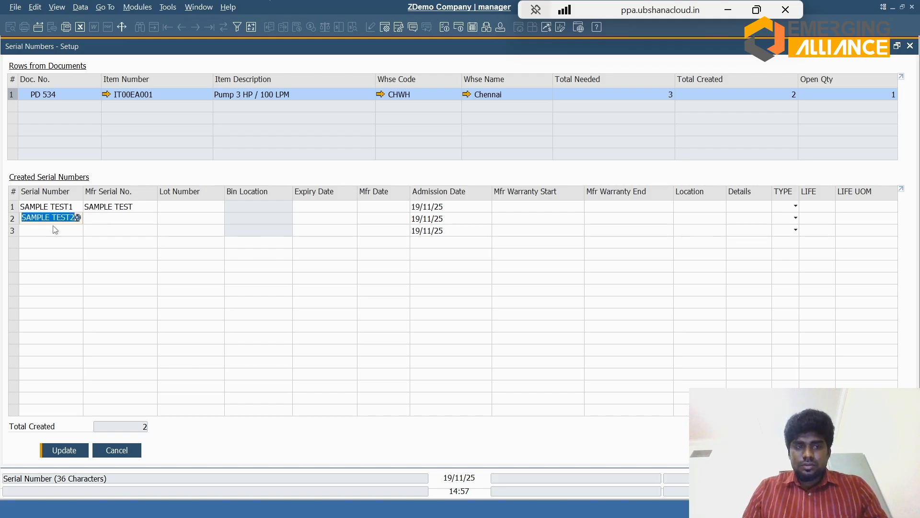
{"action": "left_click", "coordinate": [57, 231]}
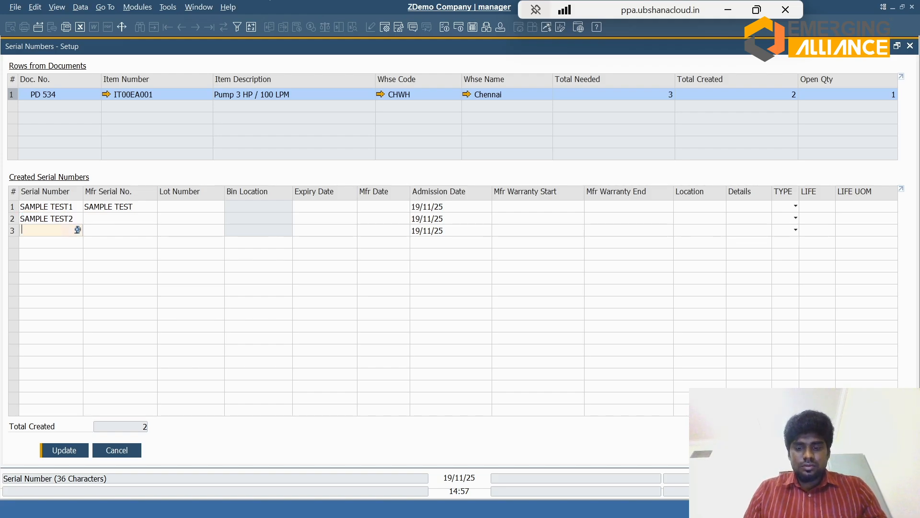
{"action": "key", "text": "ctrl+v"}
{"action": "left_click", "coordinate": [76, 229]}
{"action": "key", "text": "BackSpace"}
{"action": "type", "text": "3"}
{"action": "key", "text": "Tab"}
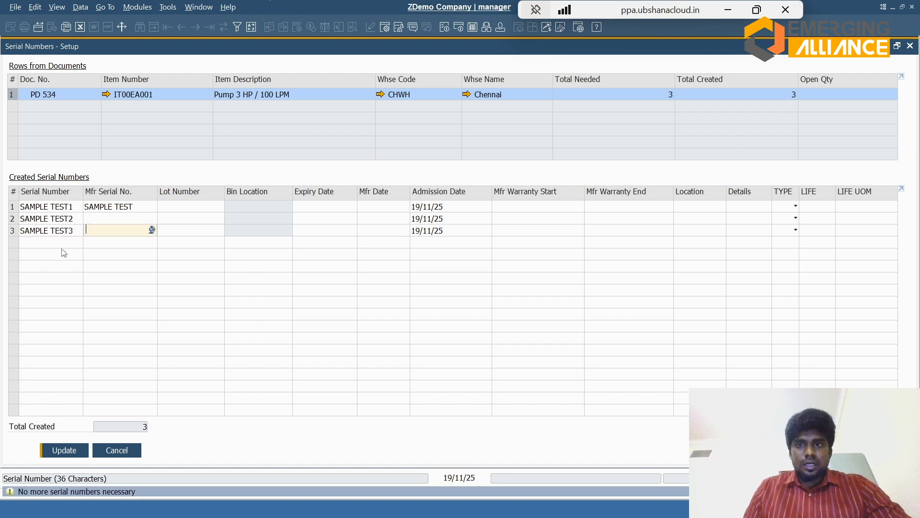
{"action": "left_click", "coordinate": [66, 450]}
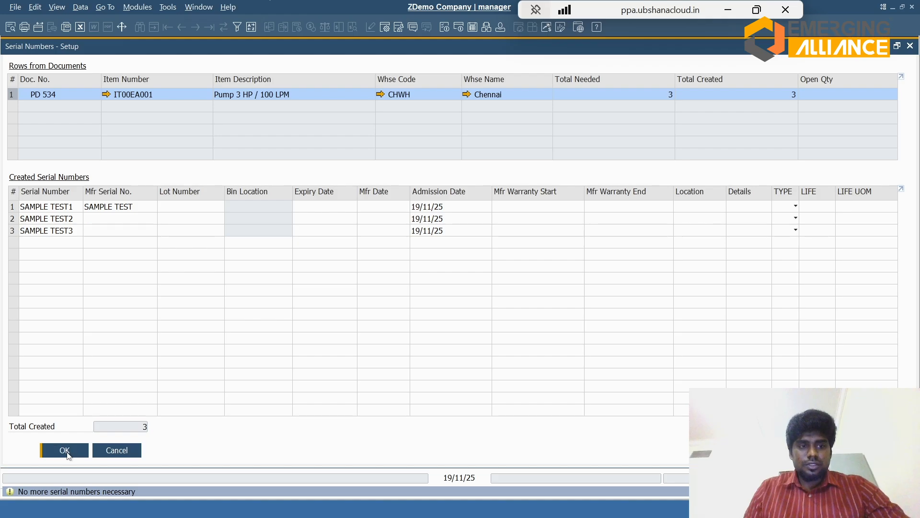
{"action": "left_click", "coordinate": [67, 455]}
Step: Create batch SERIAL TEST 01 with quantity 2 for the Pump Housing line and save the batch setup
{"action": "left_click", "coordinate": [51, 453]}
{"action": "type", "text": "SERIAL TEST"}
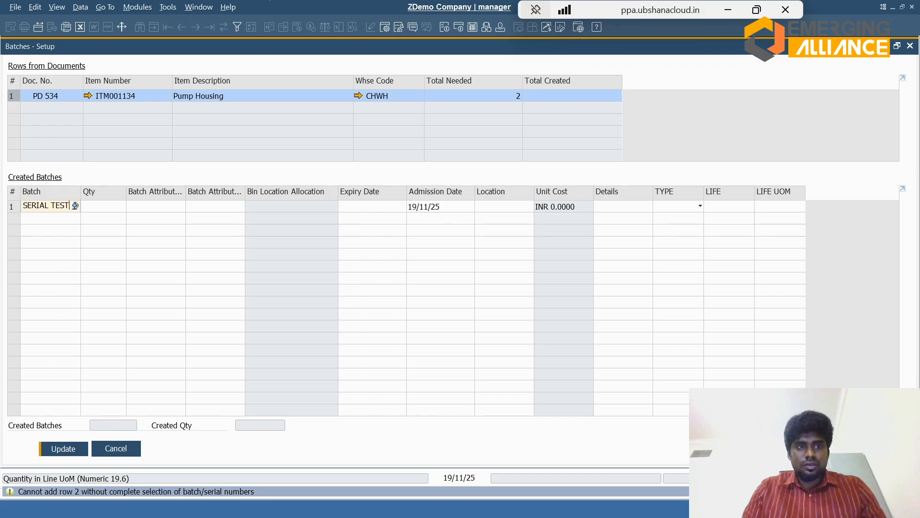
{"action": "type", "text": " 01"}
{"action": "key", "text": "Tab"}
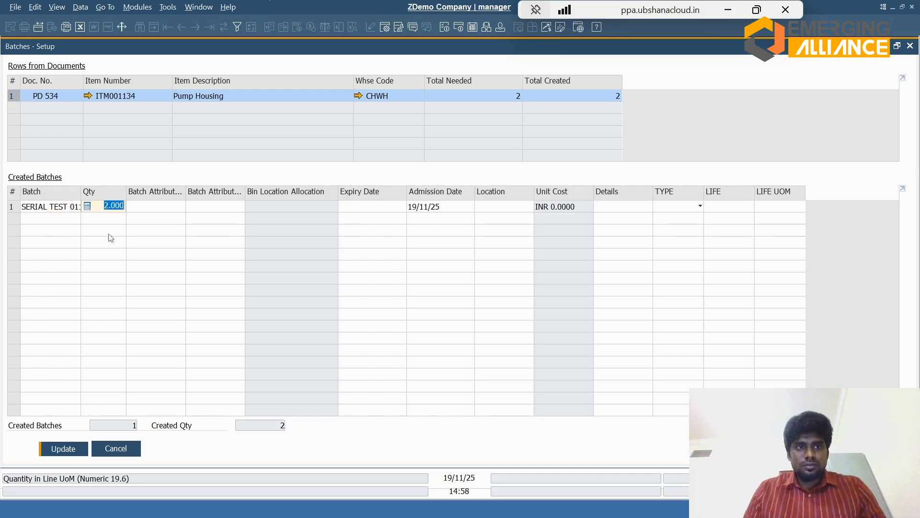
{"action": "key", "text": "Return"}
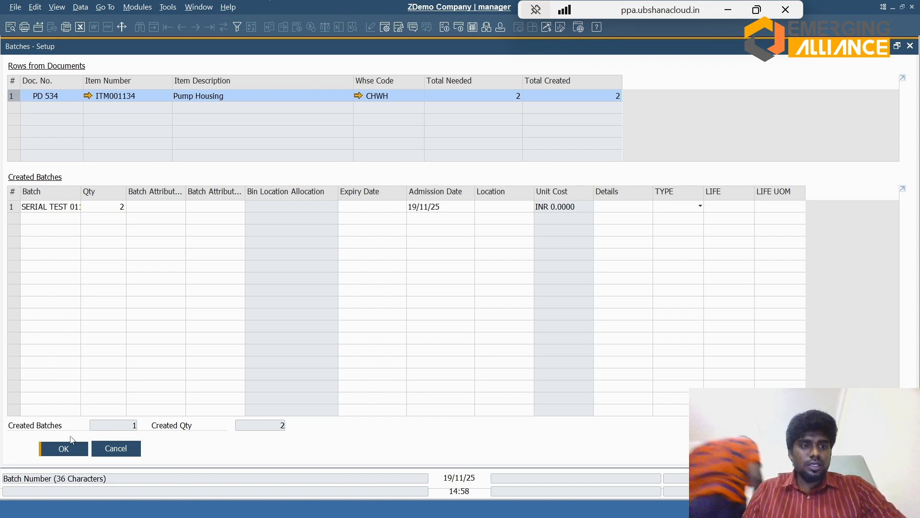
{"action": "left_click", "coordinate": [65, 448]}
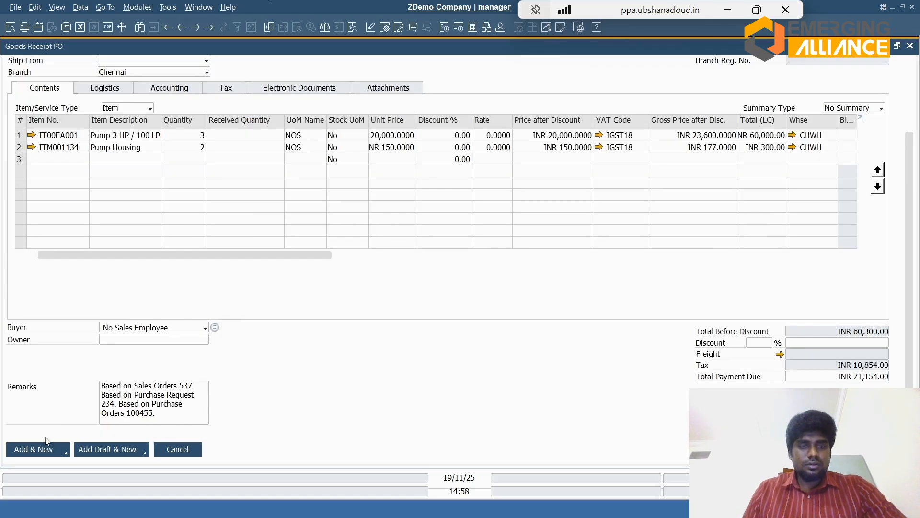
Step: Add the Goods Receipt PO and reopen it to review its stock, committed quantity and tax columns
{"action": "left_click", "coordinate": [45, 443]}
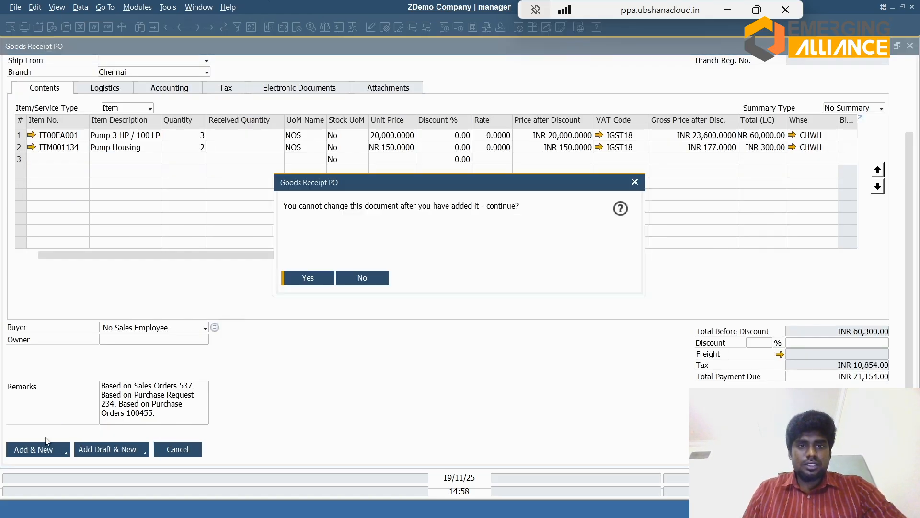
{"action": "key", "text": "Return"}
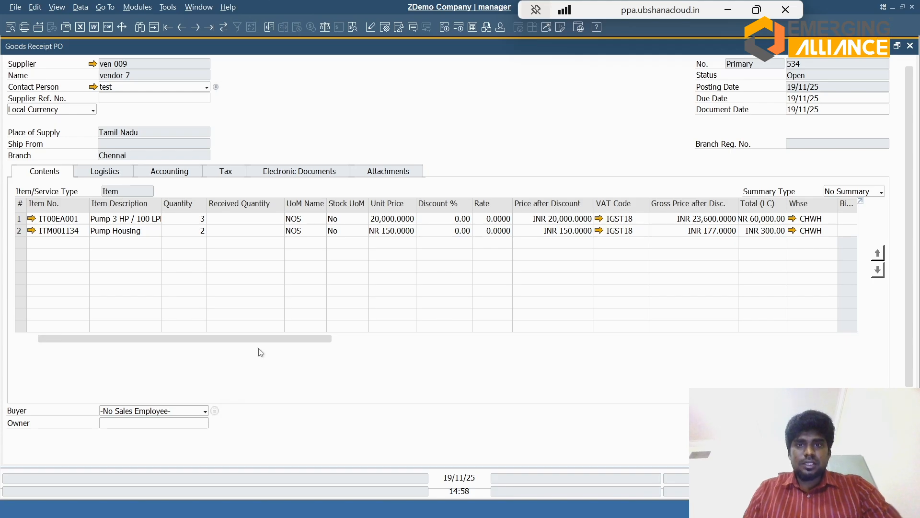
{"action": "left_click_drag", "start_coordinate": [263, 338], "coordinate": [518, 354]}
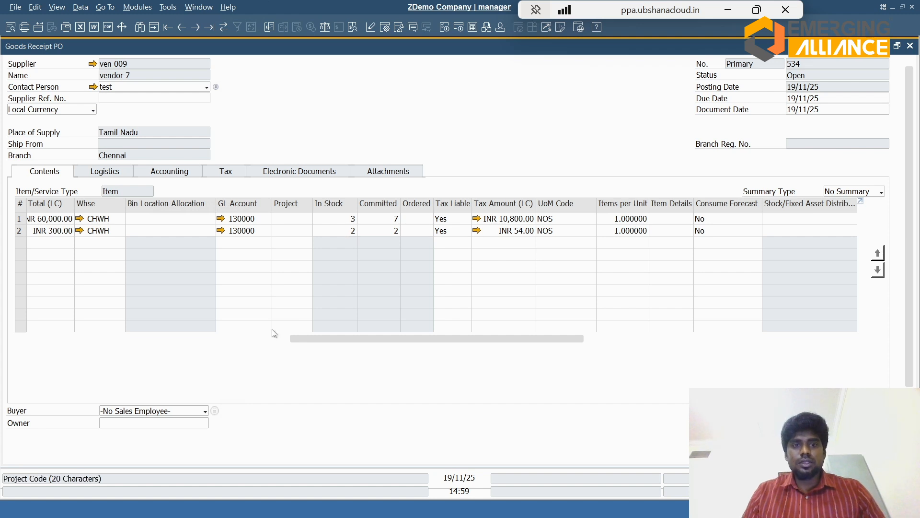
{"action": "left_click", "coordinate": [257, 338]}
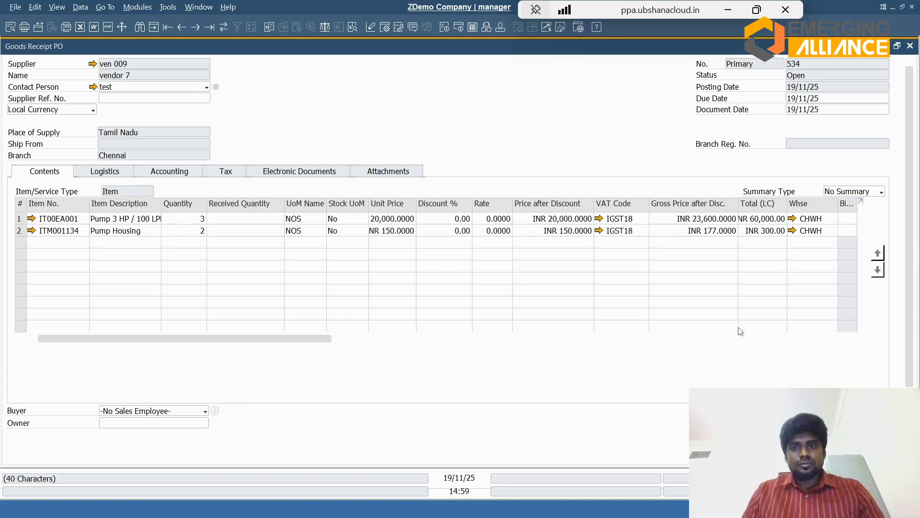
Step: Close the goods receipt, browse the dashboard's process and analysis widgets, and open the Open Items List
{"action": "key", "text": "Escape"}
{"action": "key", "text": "Escape"}
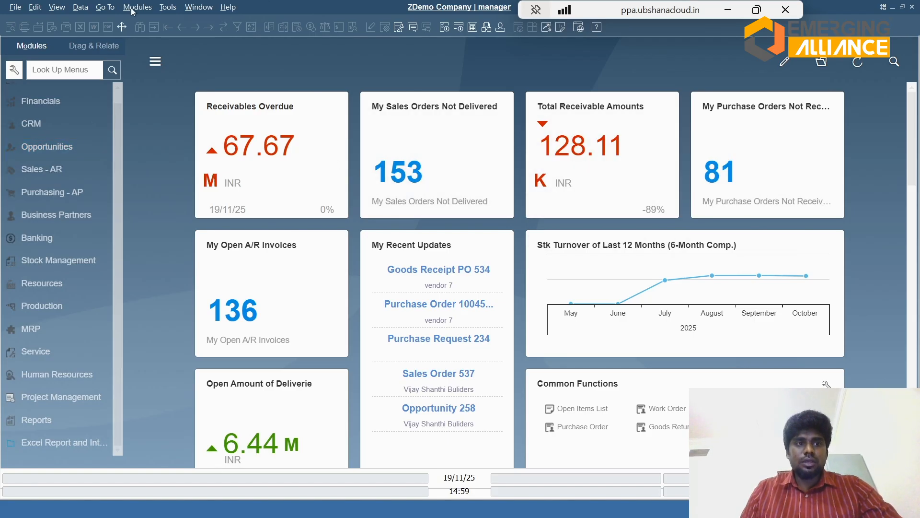
{"action": "left_click", "coordinate": [911, 384]}
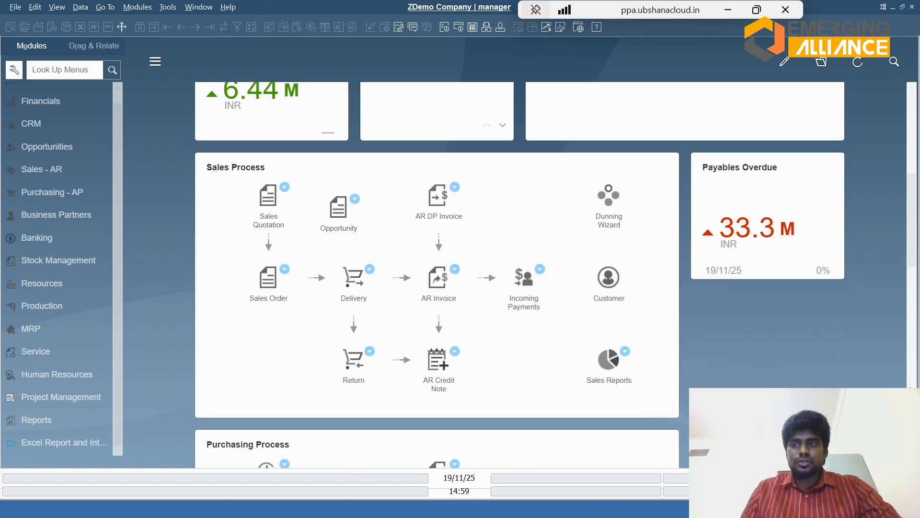
{"action": "left_click", "coordinate": [912, 383]}
{"action": "left_click", "coordinate": [911, 383]}
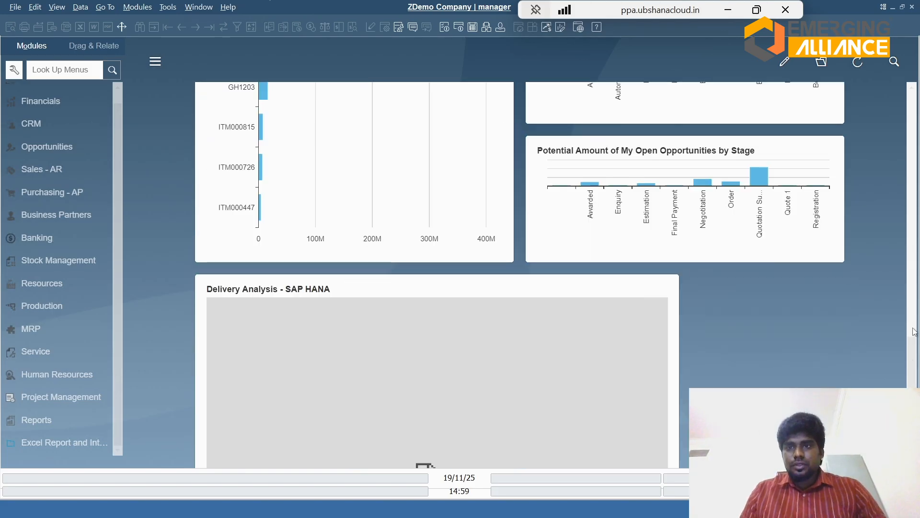
{"action": "left_click", "coordinate": [911, 307]}
{"action": "mouse_move", "coordinate": [912, 304]}
{"action": "left_mouse_down"}
{"action": "mouse_move", "coordinate": [912, 449]}
{"action": "mouse_move", "coordinate": [913, 287]}
{"action": "left_mouse_up"}
{"action": "scroll", "coordinate": [759, 300], "scroll_direction": "up", "scroll_amount": 10}
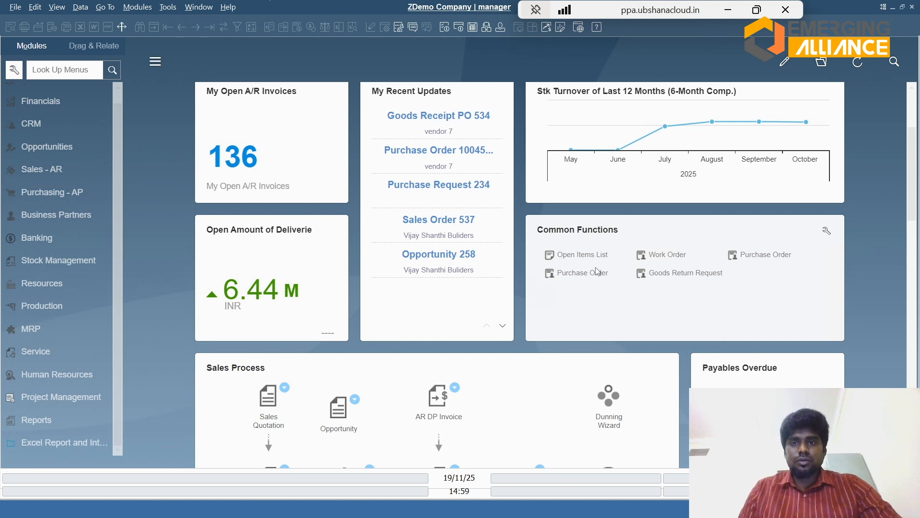
{"action": "left_click", "coordinate": [587, 255]}
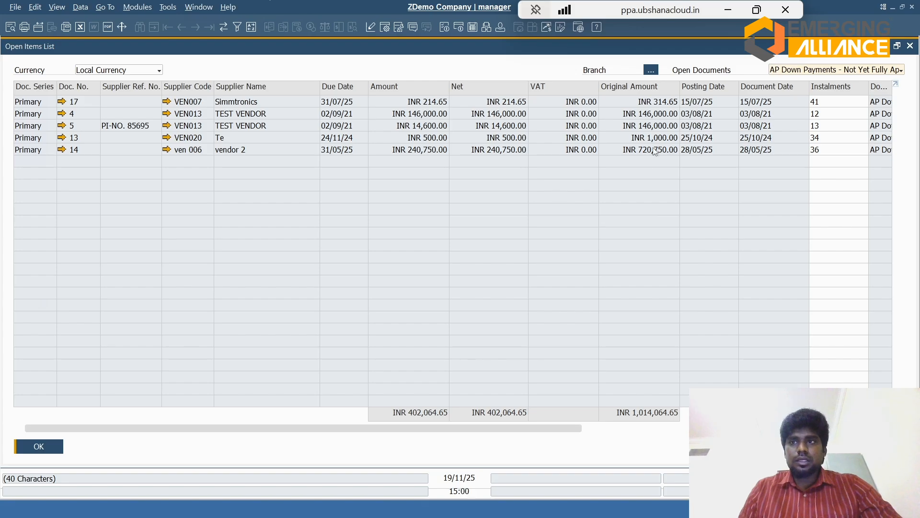
Step: List the open purchase orders, open the Service Vendor order to review its line and totals, and close it
{"action": "left_click", "coordinate": [805, 70]}
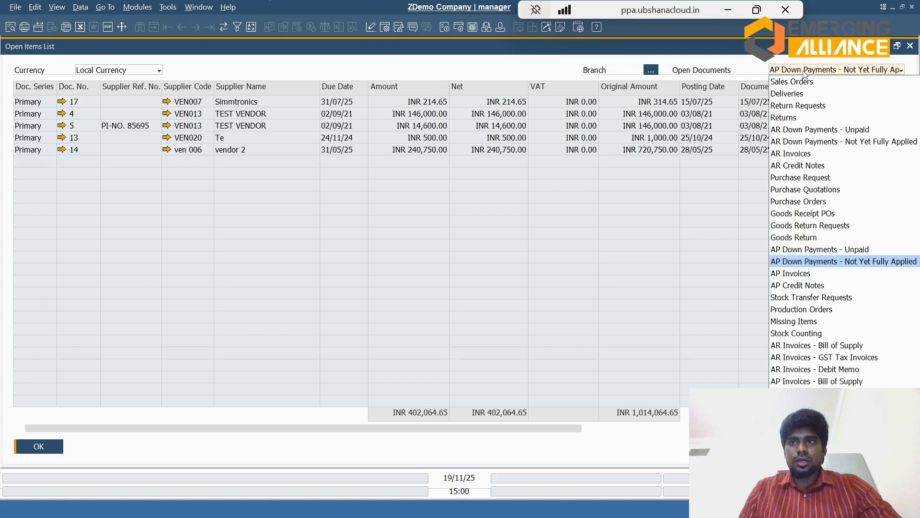
{"action": "left_click", "coordinate": [804, 202]}
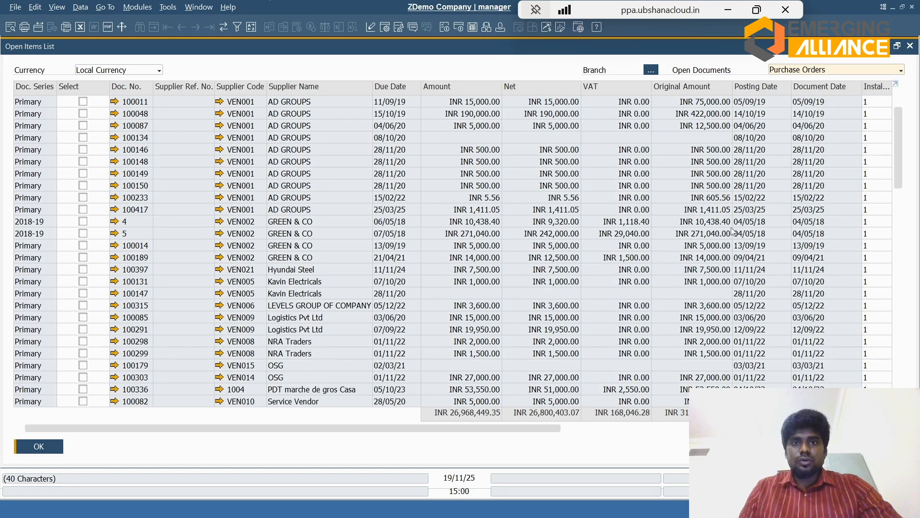
{"action": "left_click", "coordinate": [114, 403]}
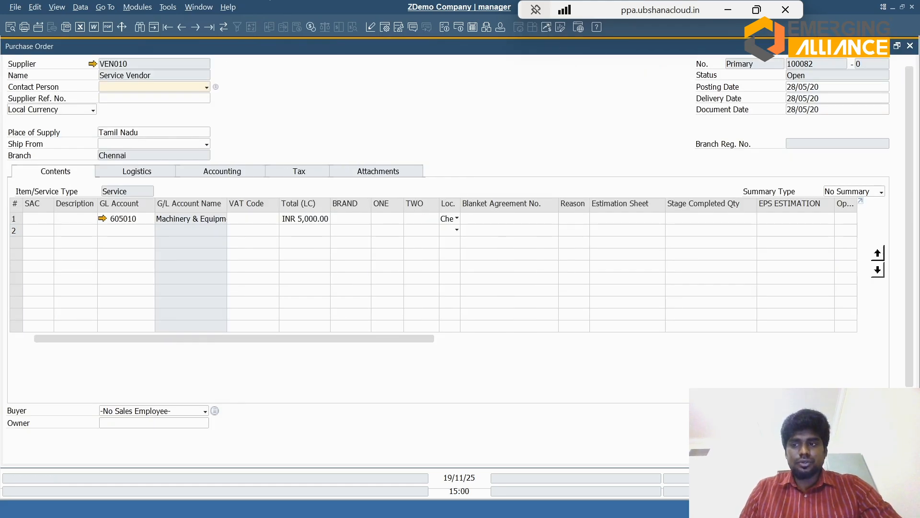
{"action": "scroll", "coordinate": [449, 240], "scroll_direction": "down", "scroll_amount": 3}
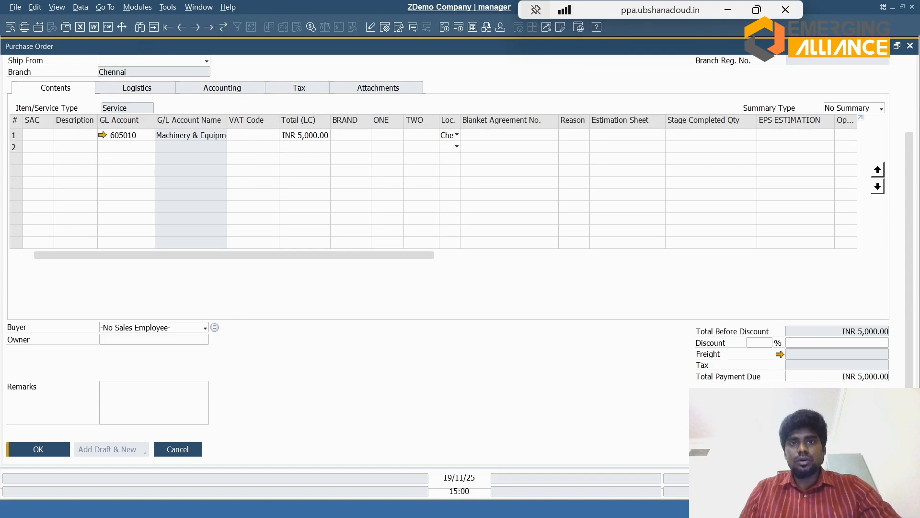
{"action": "key", "text": "Escape"}
Step: Show the open Goods Receipt POs and sort them by posting date with the newest first
{"action": "left_click", "coordinate": [822, 72]}
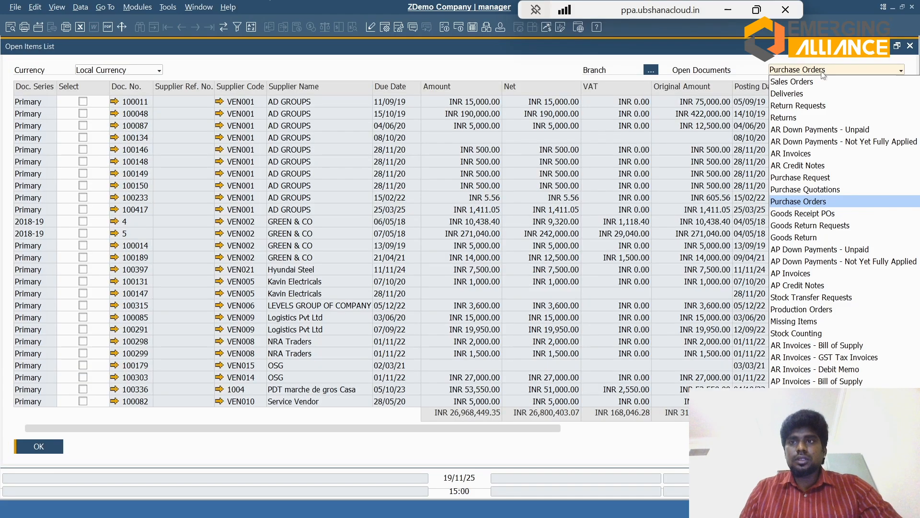
{"action": "left_click", "coordinate": [808, 214]}
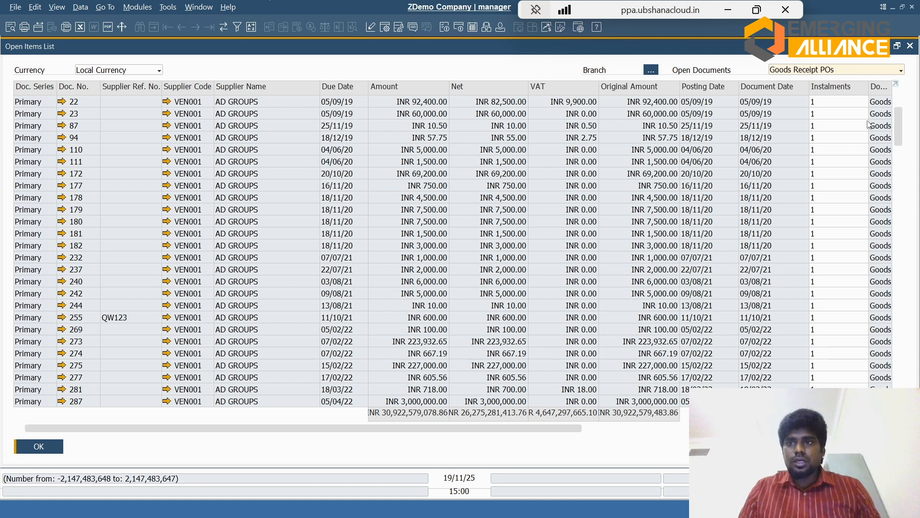
{"action": "left_click_drag", "start_coordinate": [898, 130], "coordinate": [897, 376]}
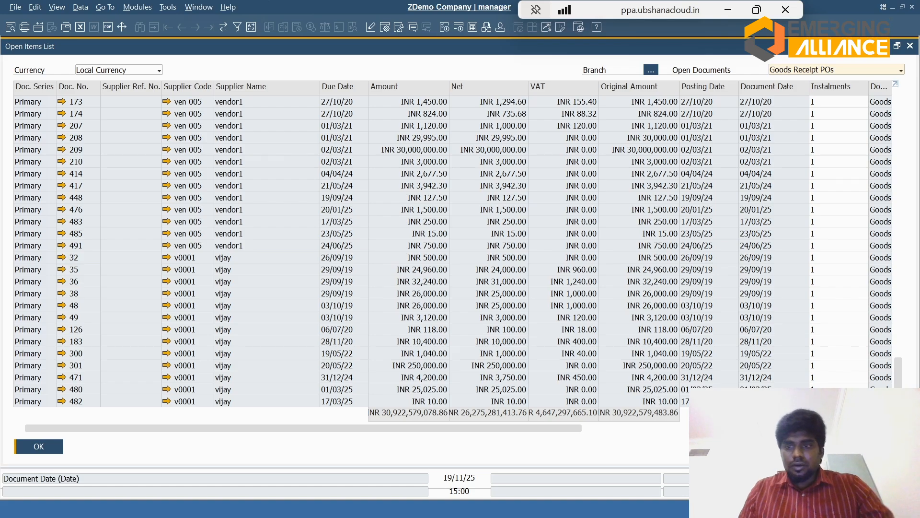
{"action": "double_click", "coordinate": [698, 87]}
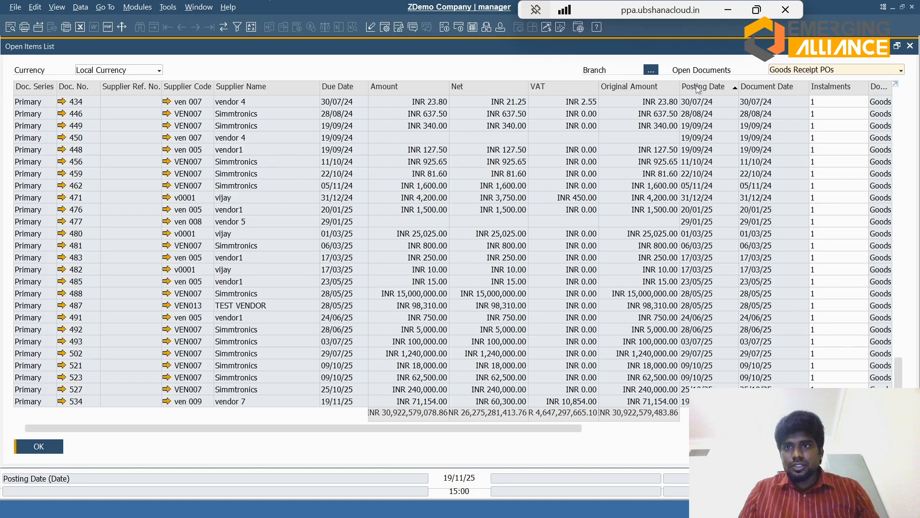
{"action": "double_click", "coordinate": [698, 87]}
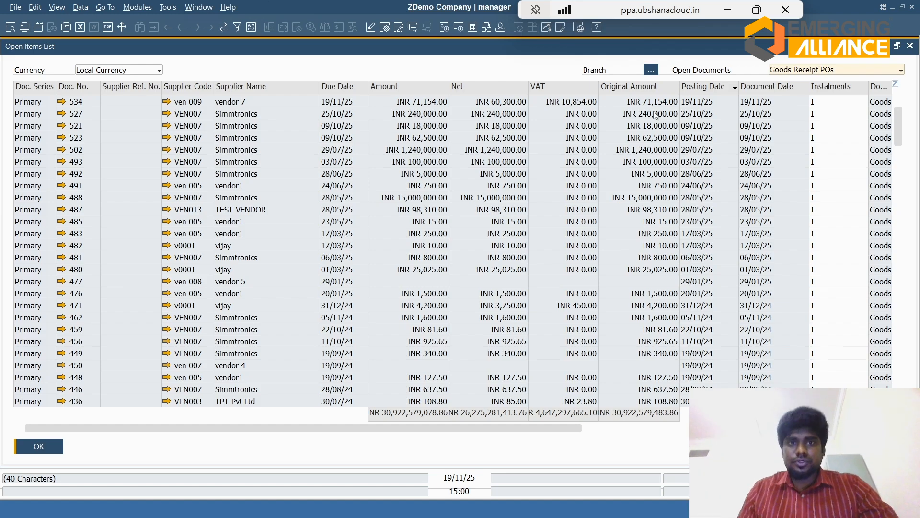
Step: Open vendor 7's goods receipt dated 19/11/25 and attach the oak-flooring file, keeping the existing file by using a new name
{"action": "left_click", "coordinate": [543, 103]}
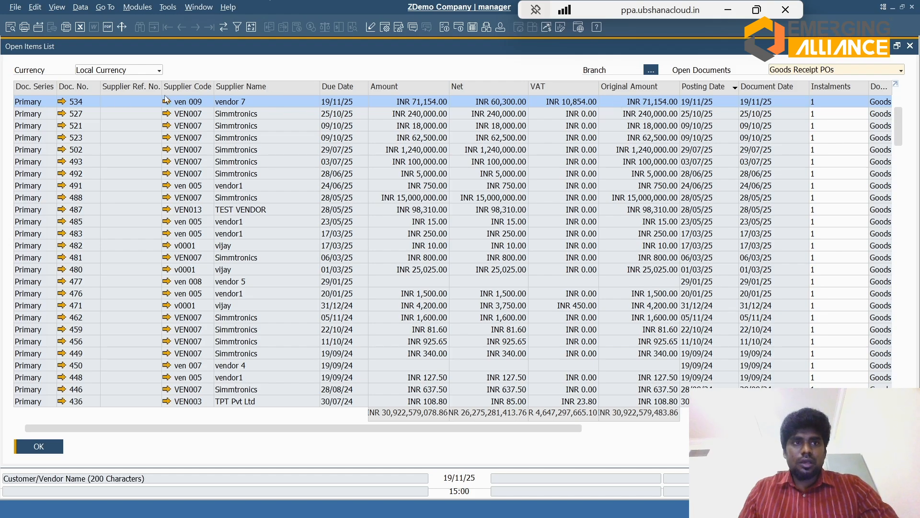
{"action": "left_click", "coordinate": [62, 103]}
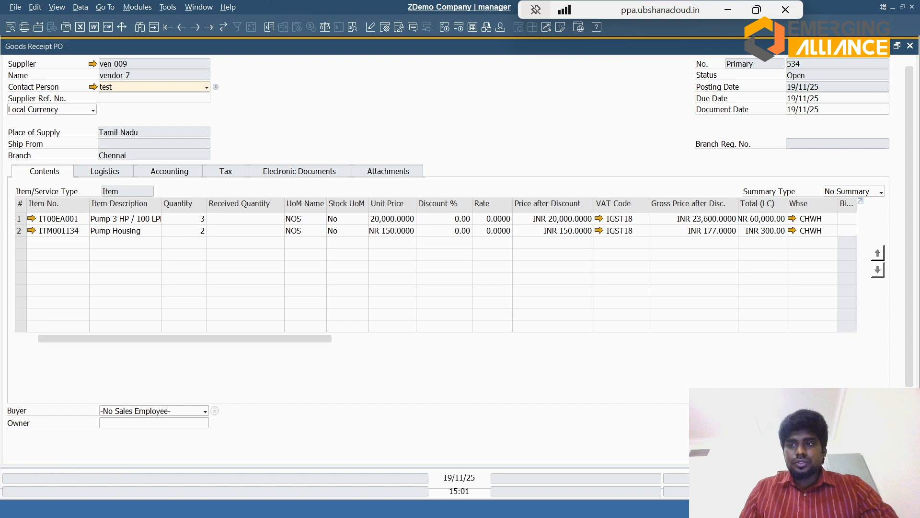
{"action": "left_click", "coordinate": [394, 178]}
{"action": "left_click", "coordinate": [827, 212]}
{"action": "left_click", "coordinate": [844, 255]}
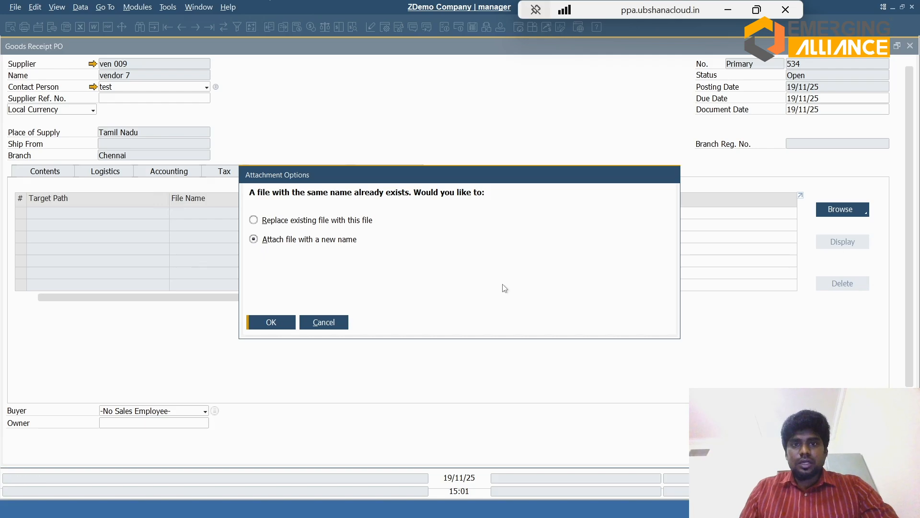
{"action": "left_click", "coordinate": [275, 322]}
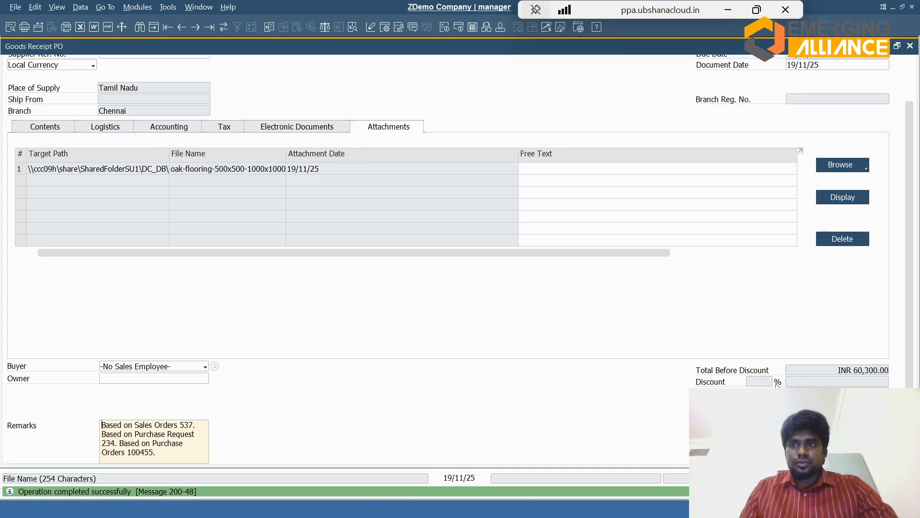
Step: Copy the goods receipt to an AP Invoice for vendor 7 and add the invoice
{"action": "scroll", "coordinate": [421, 230], "scroll_direction": "down", "scroll_amount": 1}
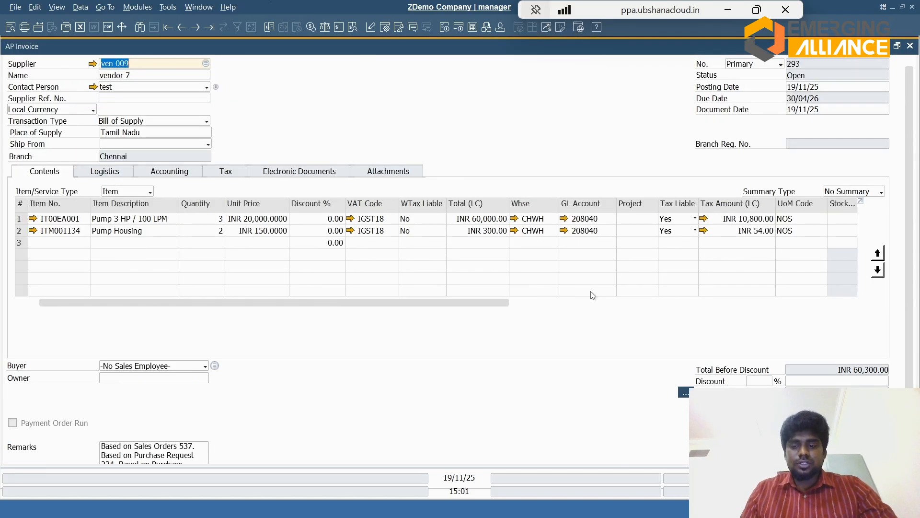
{"action": "key", "text": "Return"}
{"action": "key", "text": "Return"}
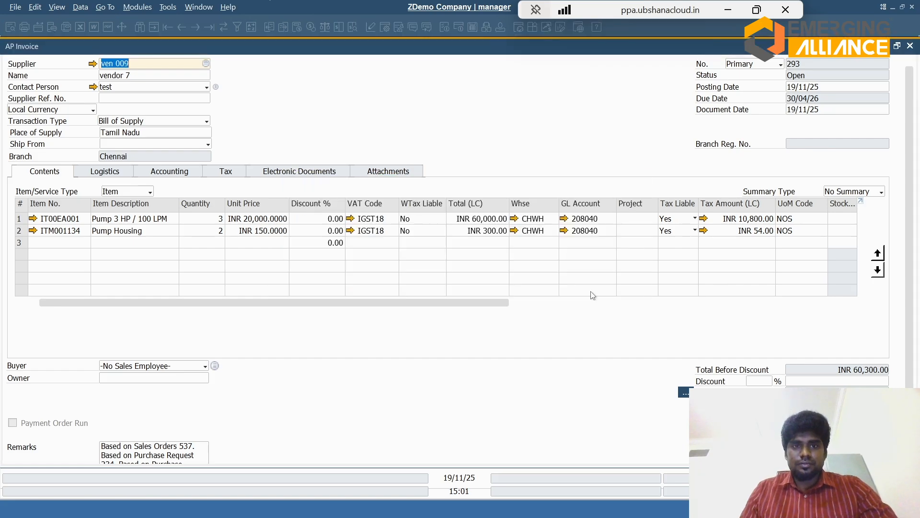
{"action": "key", "text": "Return"}
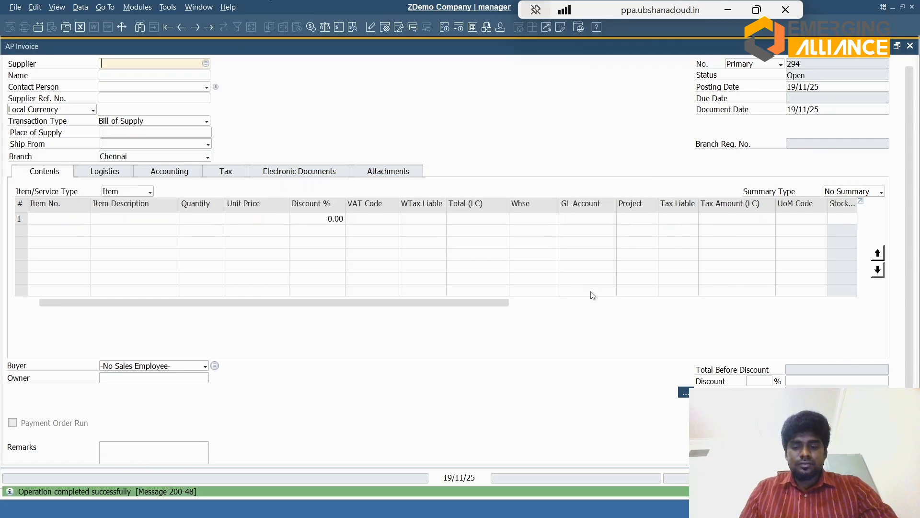
Step: Reopen the added AP Invoice, review its journal entry, and close the open documents back to the dashboard
{"action": "key", "text": "ctrl+Left"}
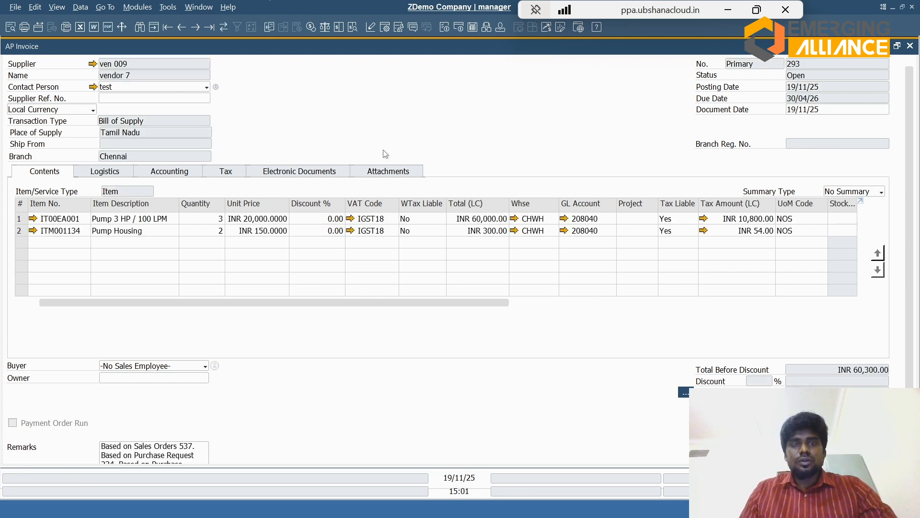
{"action": "right_click", "coordinate": [364, 107]}
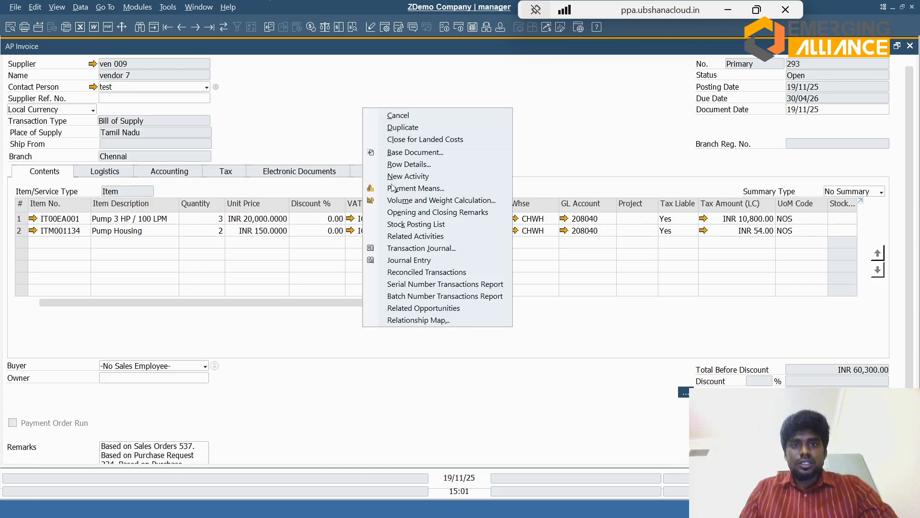
{"action": "left_click", "coordinate": [411, 260]}
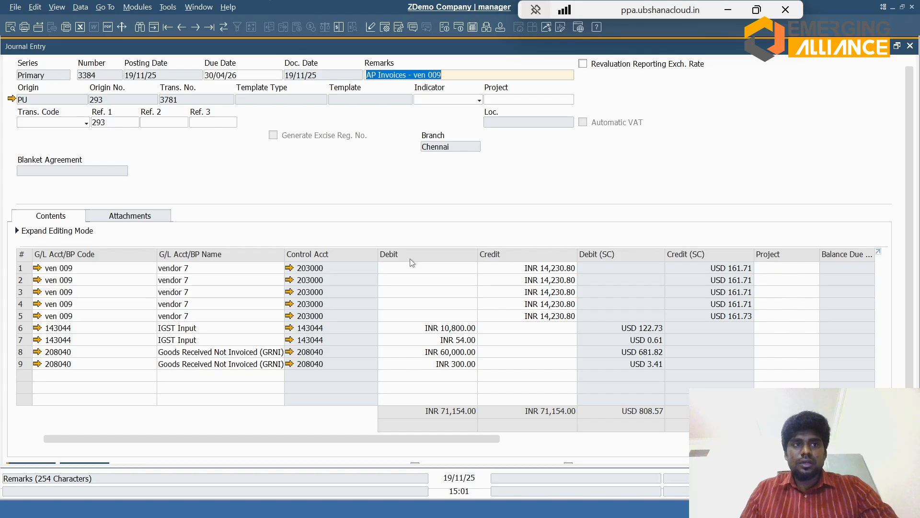
{"action": "key", "text": "Escape"}
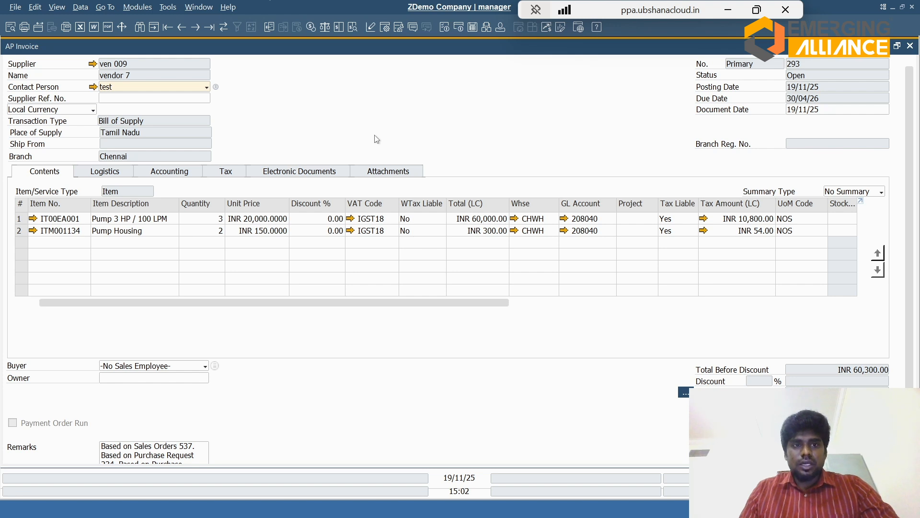
{"action": "key", "text": "Escape"}
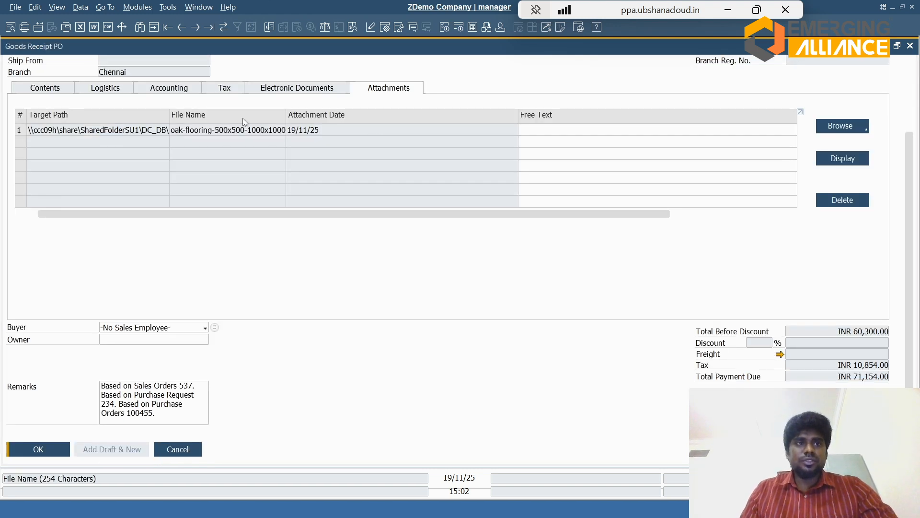
{"action": "key", "text": "Escape"}
{"action": "key", "text": "Escape"}
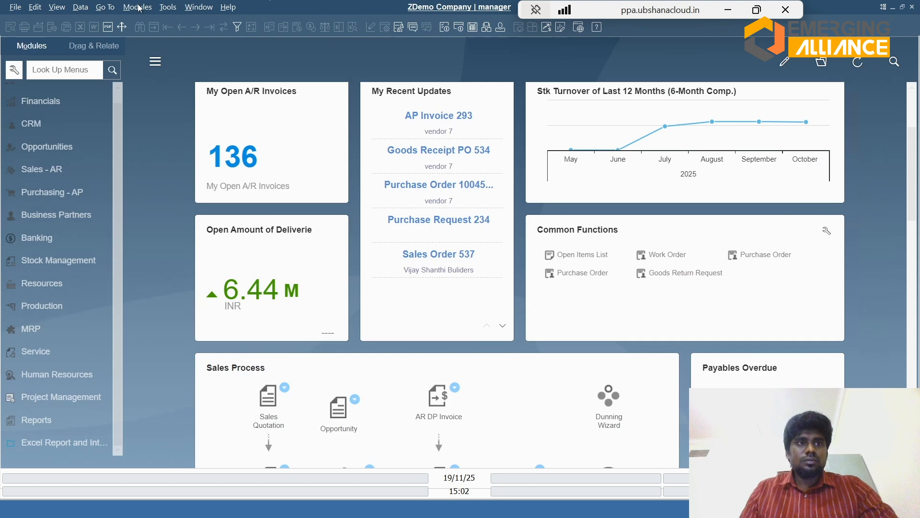
{"action": "left_click", "coordinate": [48, 238]}
{"action": "left_click", "coordinate": [60, 153]}
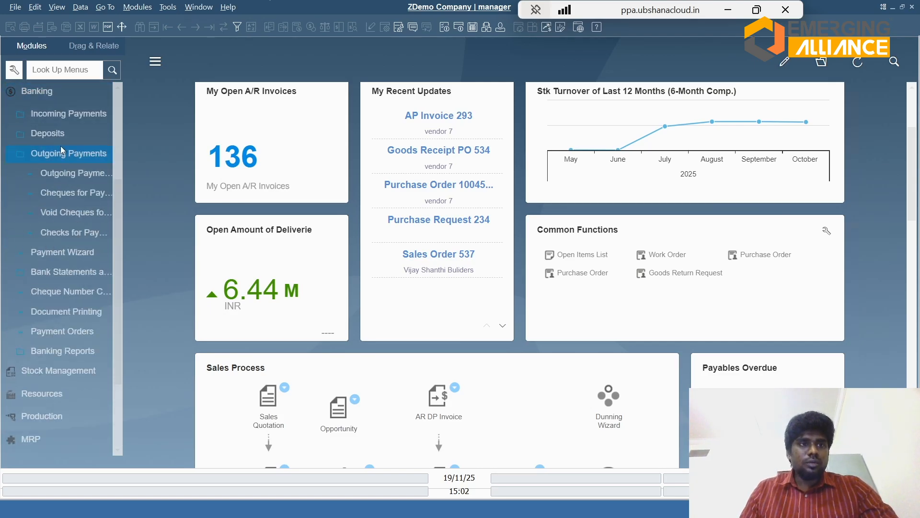
{"action": "left_click", "coordinate": [95, 176]}
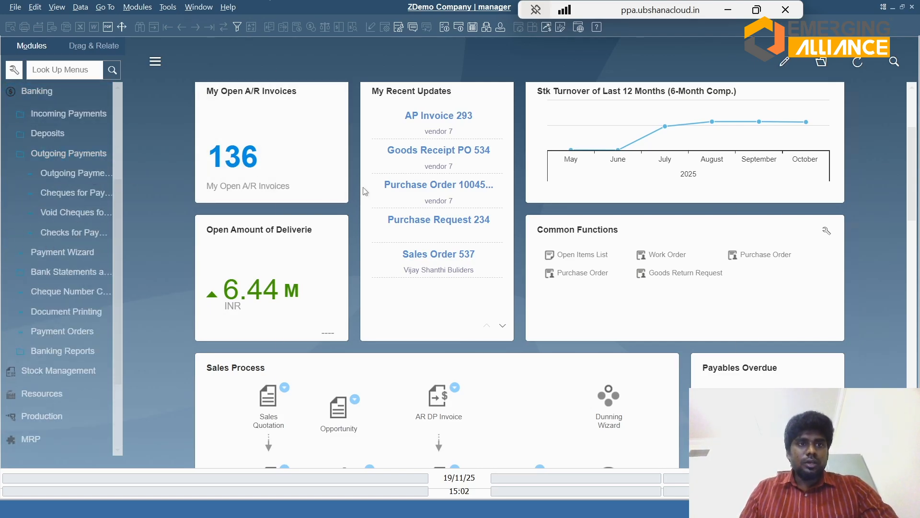
{"action": "key", "text": "Tab"}
{"action": "key", "text": "Down"}
{"action": "key", "text": "Down"}
{"action": "key", "text": "Down"}
{"action": "key", "text": "Down"}
{"action": "key", "text": "Down"}
{"action": "key", "text": "Down"}
{"action": "key", "text": "Down"}
{"action": "key", "text": "Down"}
{"action": "key", "text": "Down"}
{"action": "key", "text": "Down"}
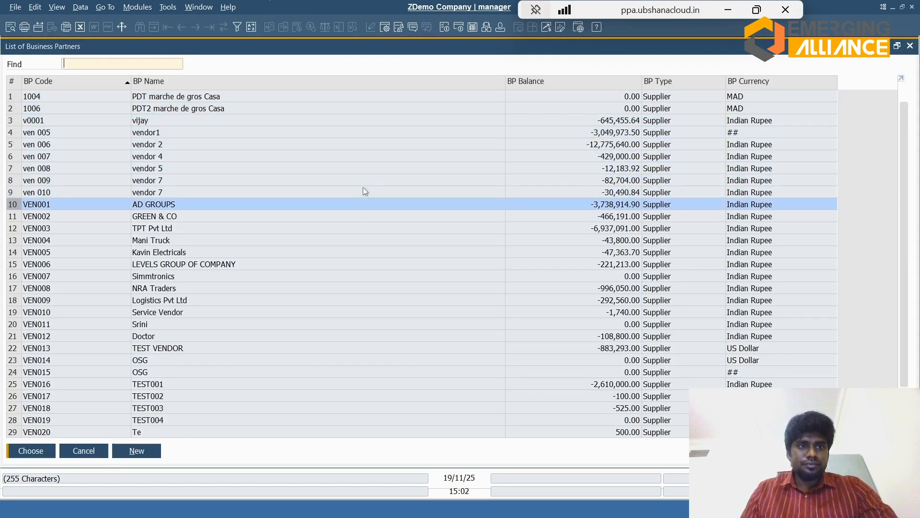
{"action": "key", "text": "Up"}
{"action": "key", "text": "Up"}
{"action": "key", "text": "Up"}
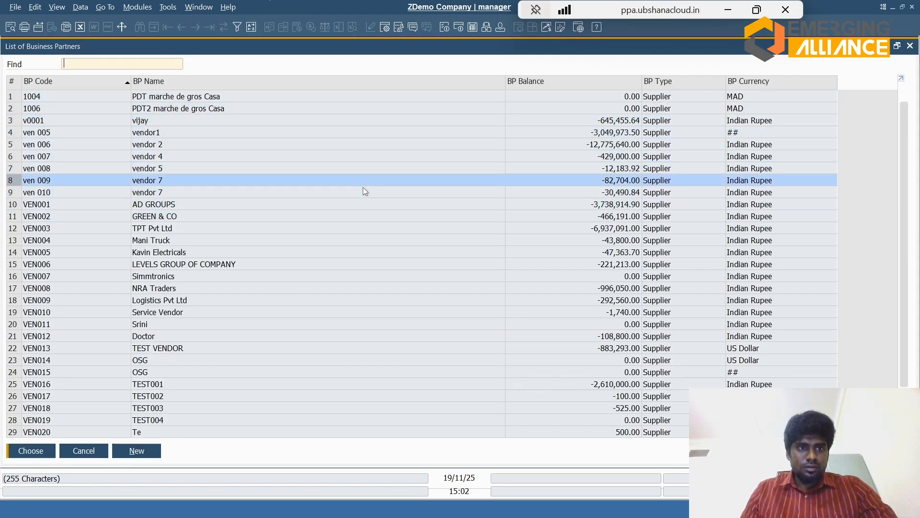
{"action": "key", "text": "Down"}
{"action": "key", "text": "Return"}
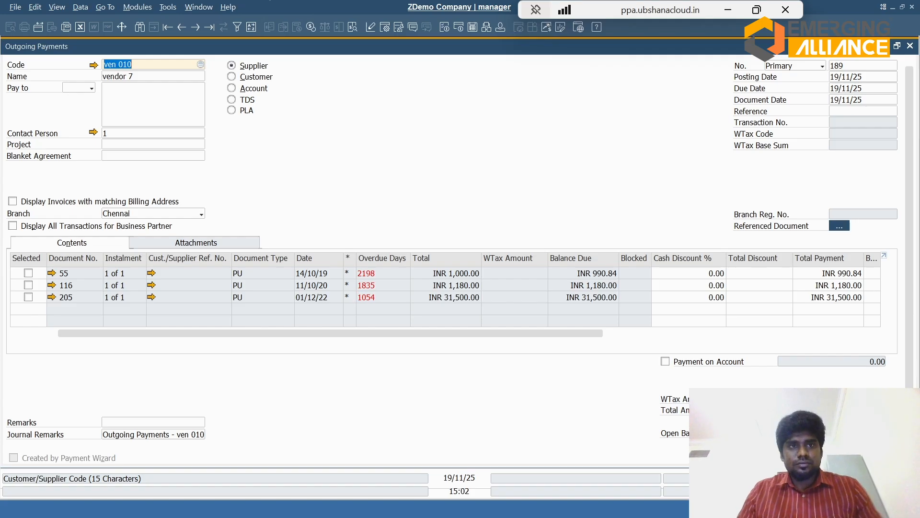
{"action": "left_click", "coordinate": [137, 8]}
{"action": "mouse_move", "coordinate": [224, 93]}
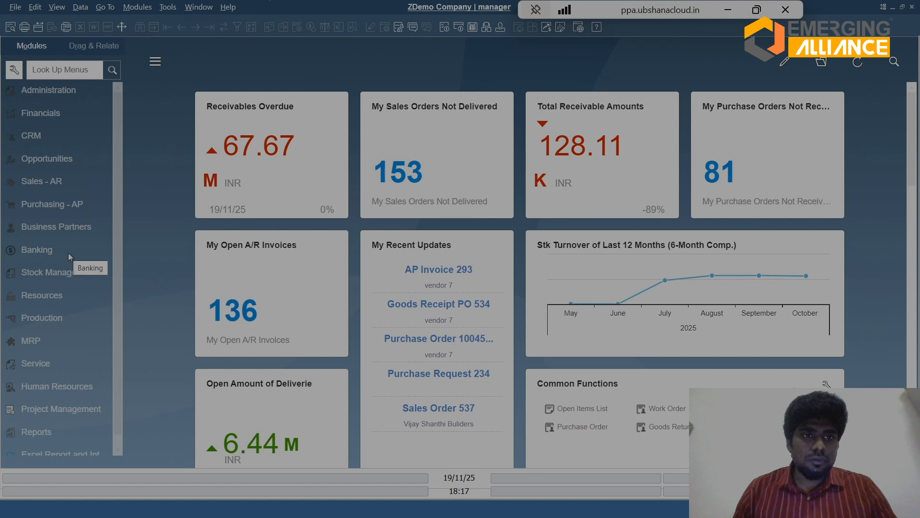
Step: Start a new outgoing payment in Banking and set its supplier to ven 009, vendor 7
{"action": "left_click", "coordinate": [68, 252]}
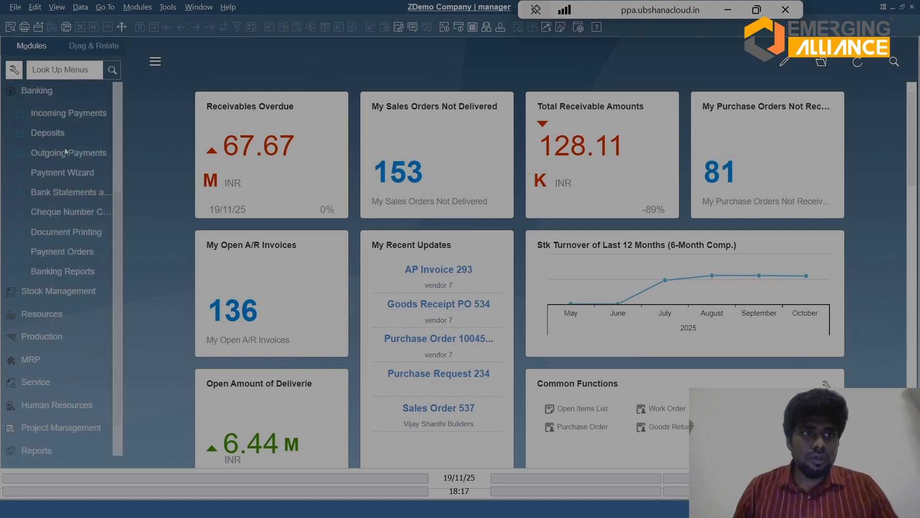
{"action": "left_click", "coordinate": [67, 151]}
{"action": "left_click", "coordinate": [73, 169]}
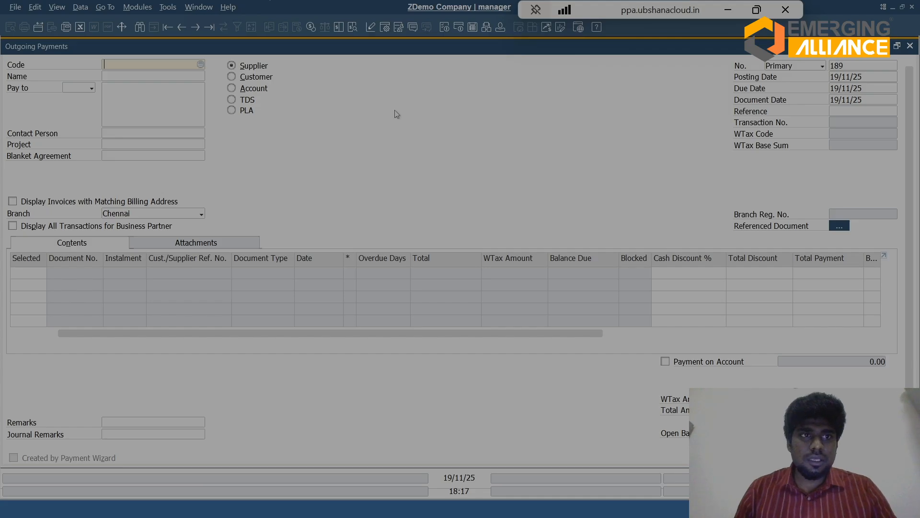
{"action": "type", "text": "Ven 009"}
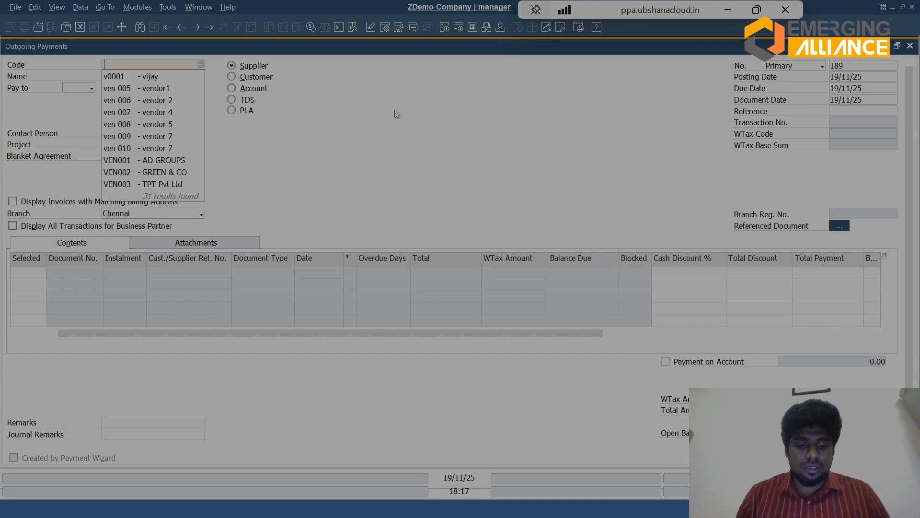
{"action": "key", "text": "Tab"}
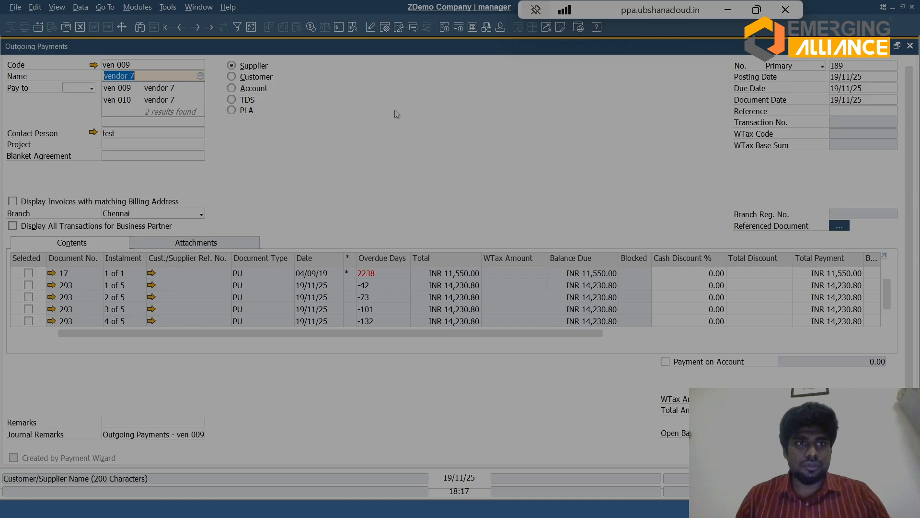
{"action": "left_click", "coordinate": [180, 90]}
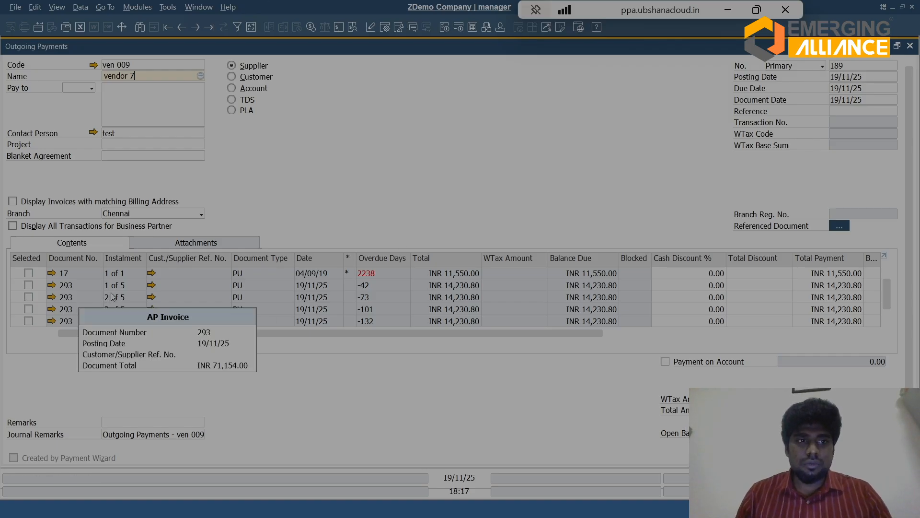
Step: Review vendor 7's listed instalments, the payment's referenced-document information and its attachments, and return to the invoice list
{"action": "mouse_move", "coordinate": [186, 284]}
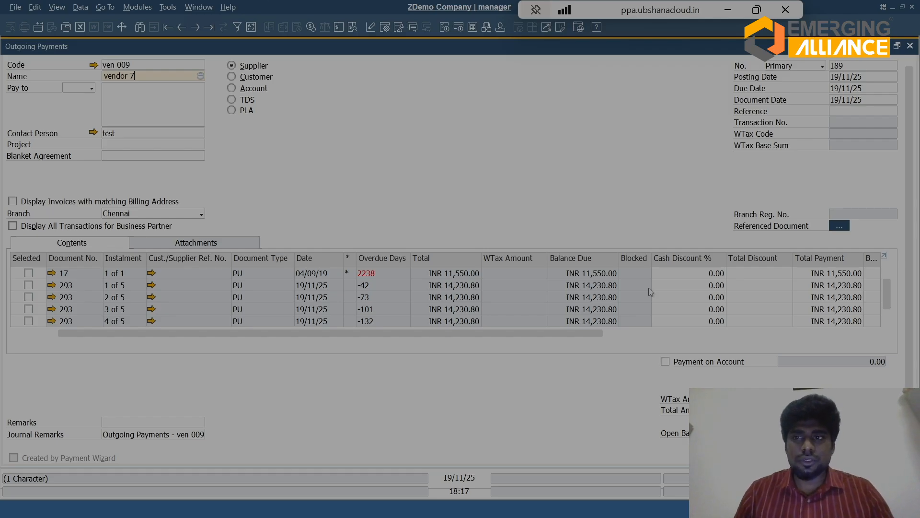
{"action": "left_click", "coordinate": [839, 226]}
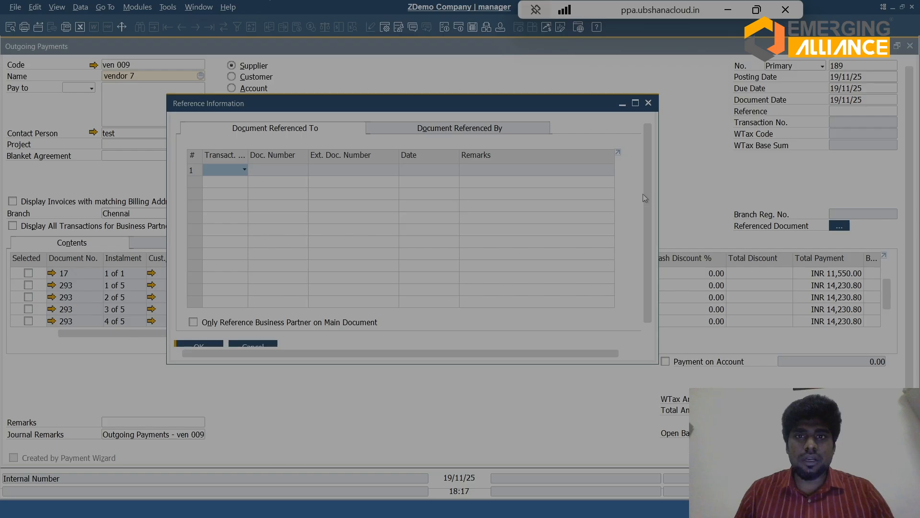
{"action": "left_click", "coordinate": [648, 104]}
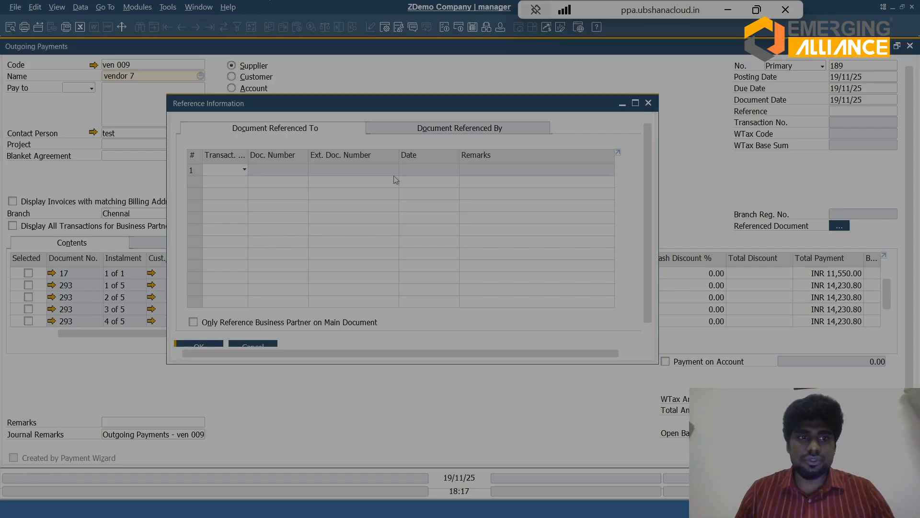
{"action": "left_click", "coordinate": [177, 244]}
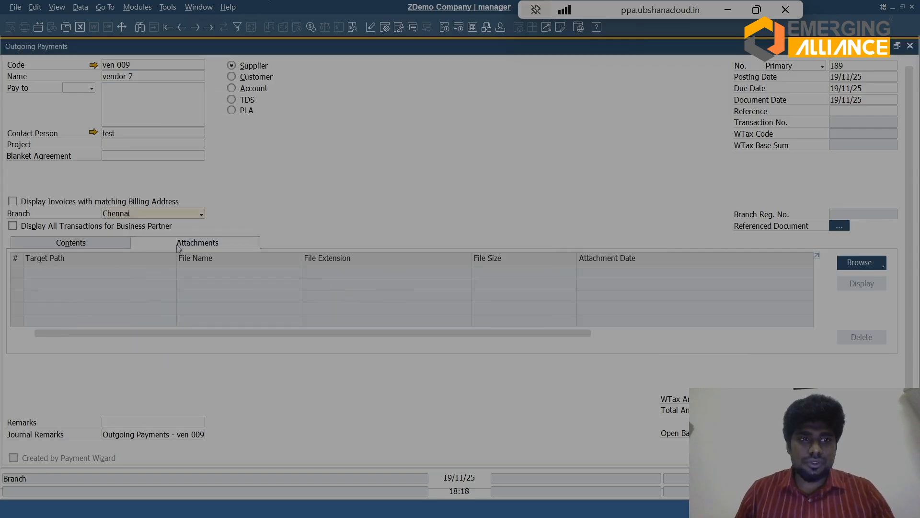
{"action": "left_click", "coordinate": [96, 245]}
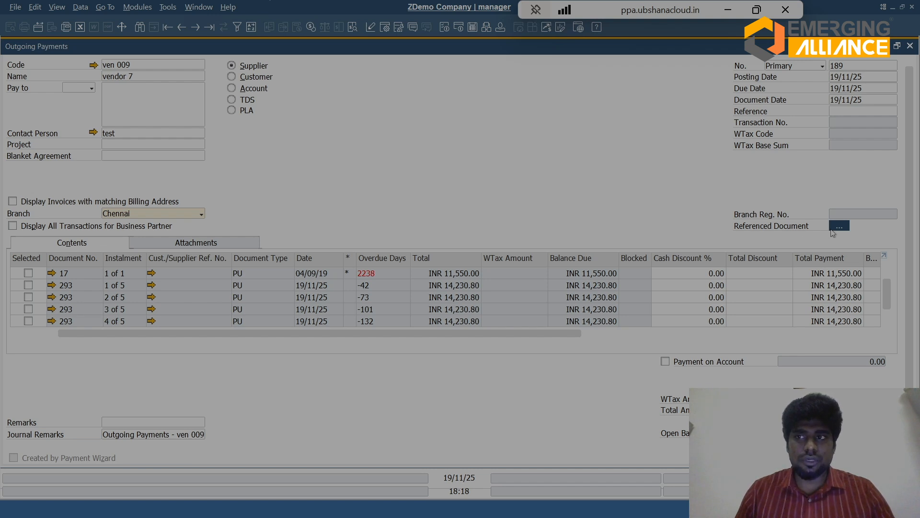
Step: Select instalment 1 of 5 of the 19/11/25 invoice and enter a bank transfer dated 19/11/25, reference TEST, for INR 14,230.80
{"action": "left_click", "coordinate": [28, 285]}
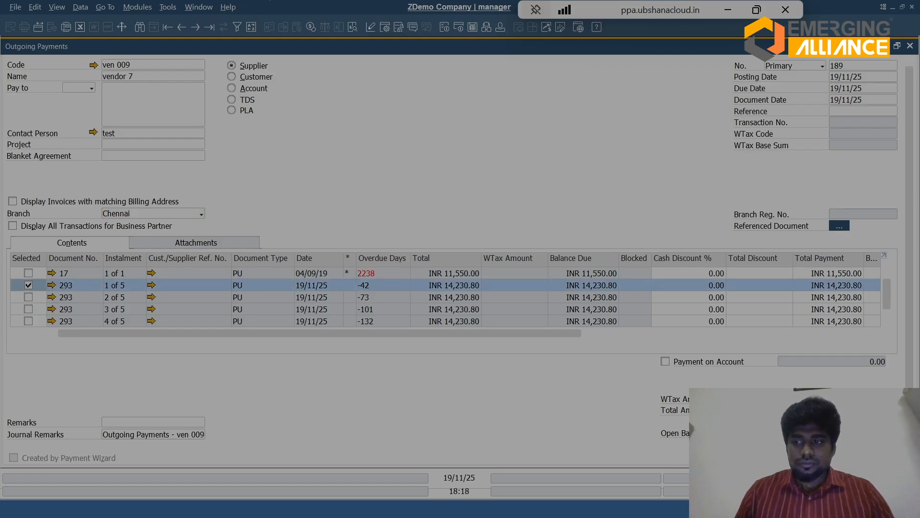
{"action": "key", "text": "ctrl+b"}
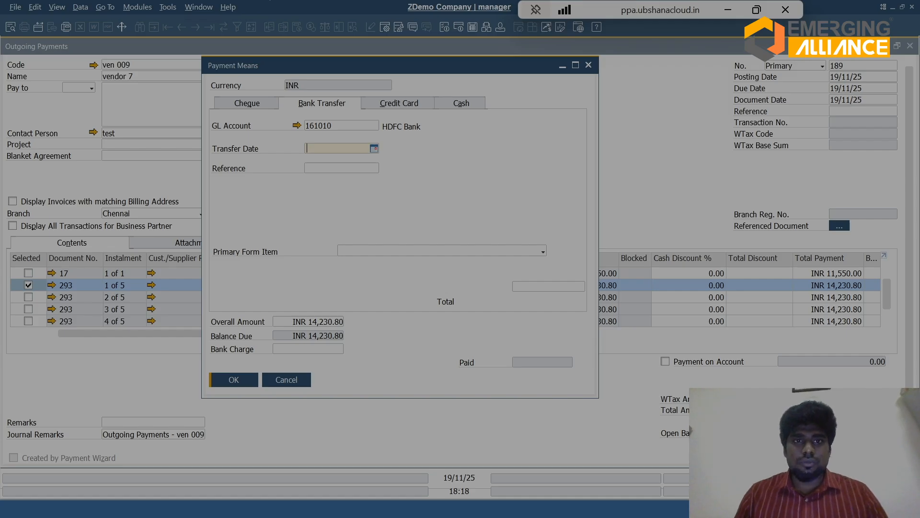
{"action": "key", "text": "Tab"}
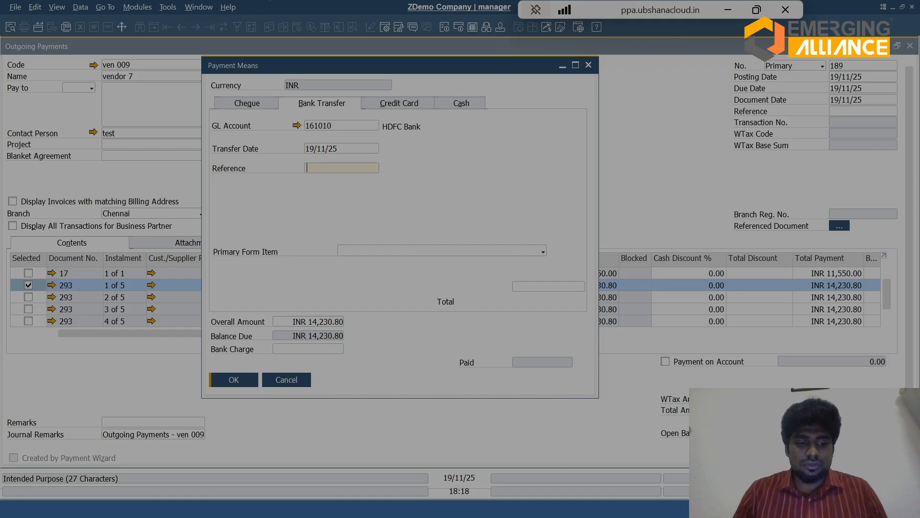
{"action": "type", "text": "TEST"}
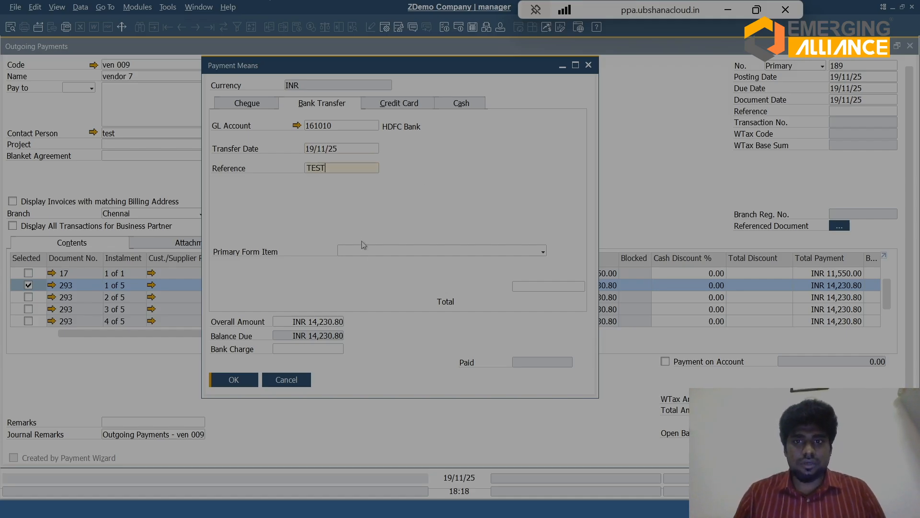
{"action": "left_click", "coordinate": [540, 290]}
{"action": "key", "text": "ctrl+b"}
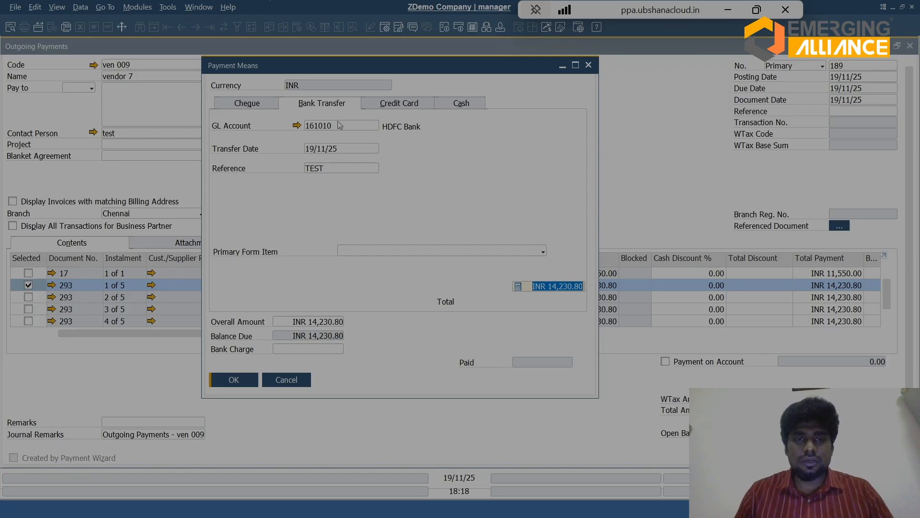
Step: Set the primary form item to Payments for Invoices to Suppliers, confirm the payment means and add the outgoing payment
{"action": "left_click", "coordinate": [393, 254]}
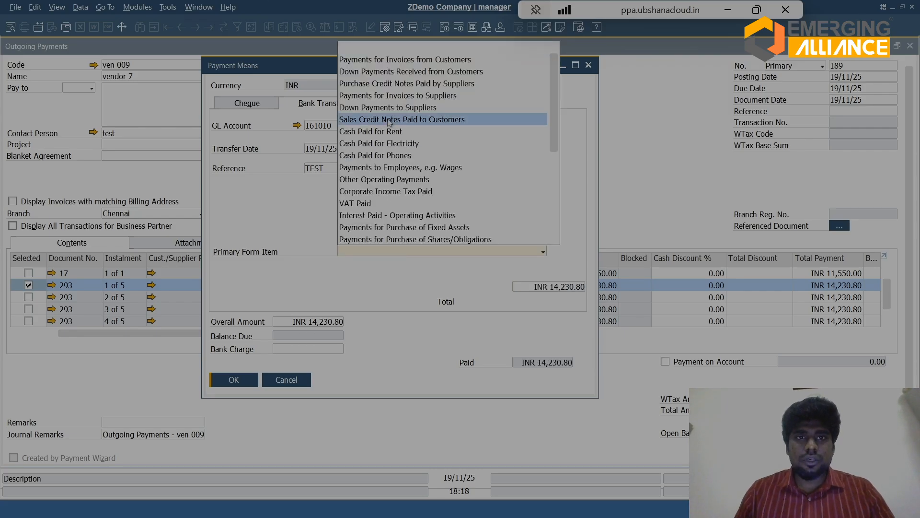
{"action": "left_click", "coordinate": [389, 96]}
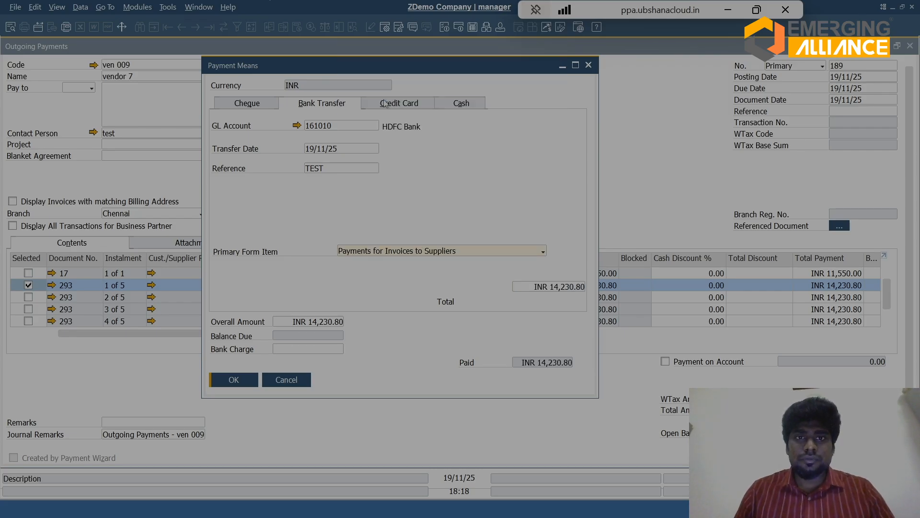
{"action": "left_click", "coordinate": [380, 253]}
{"action": "left_click", "coordinate": [380, 257]}
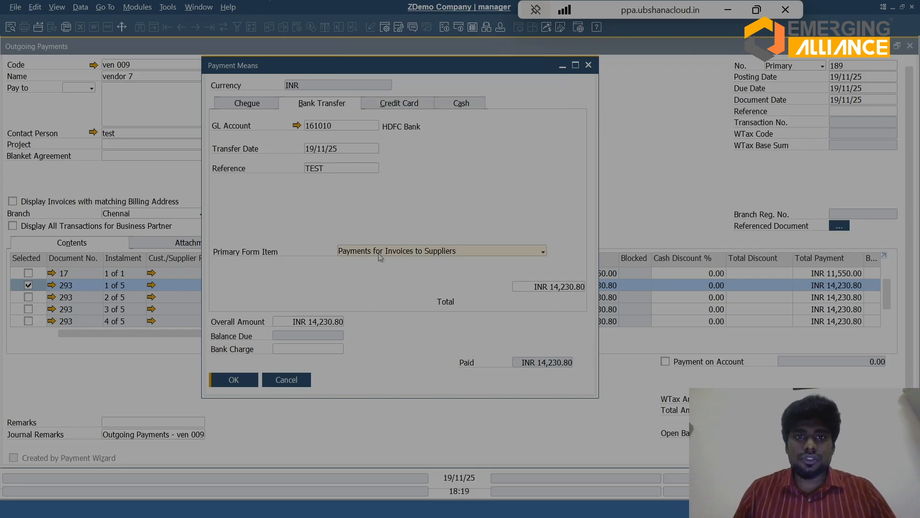
{"action": "left_click", "coordinate": [242, 377]}
{"action": "key", "text": "Return"}
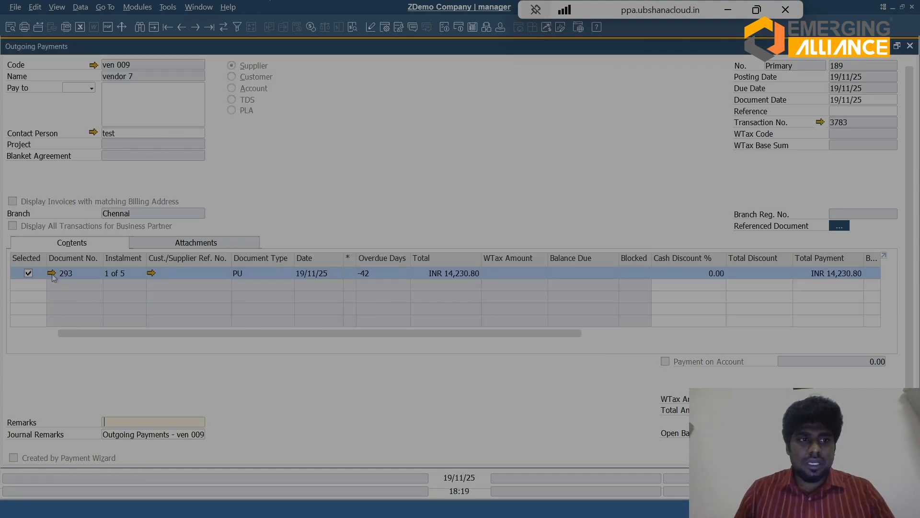
Step: Open the paid AP Invoice, examine its relationship map, and open the linked outgoing payment from the map
{"action": "left_click", "coordinate": [51, 273]}
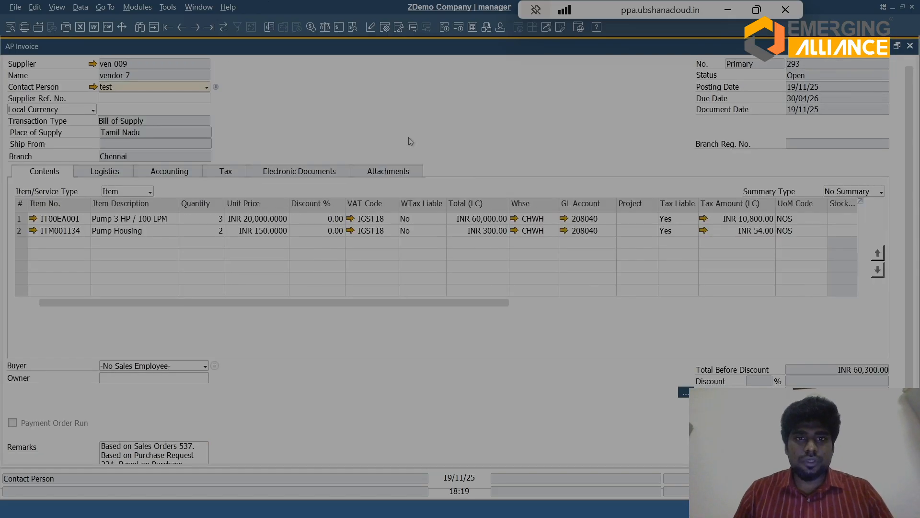
{"action": "right_click", "coordinate": [403, 112]}
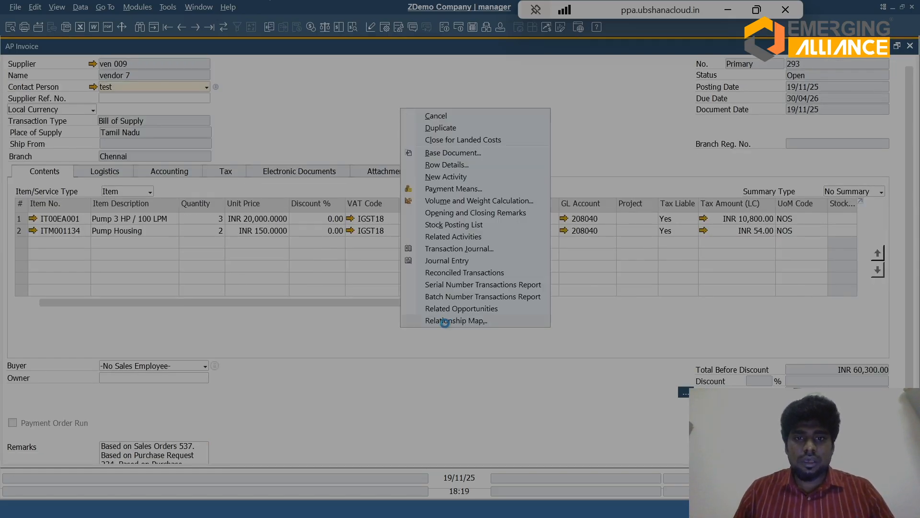
{"action": "left_click", "coordinate": [448, 321]}
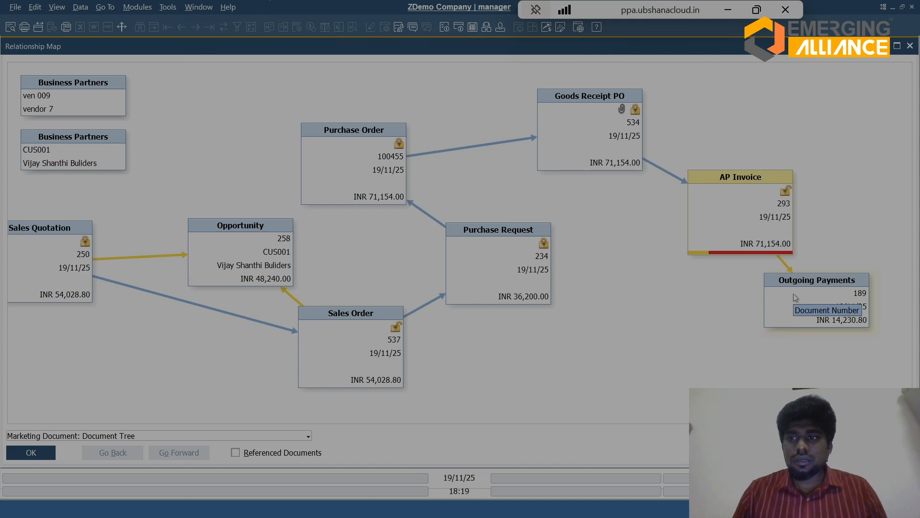
{"action": "double_click", "coordinate": [794, 291]}
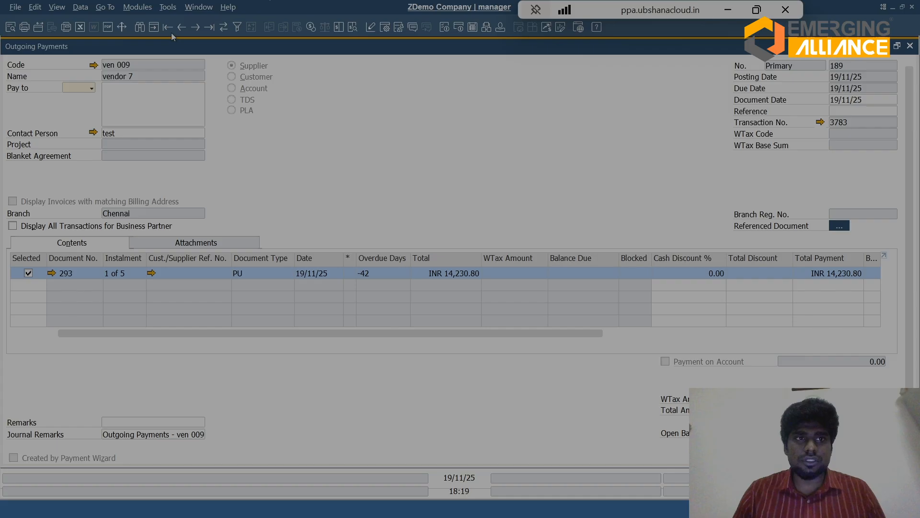
Step: Start another outgoing payment and set its supplier to ven 009
{"action": "left_click", "coordinate": [154, 26]}
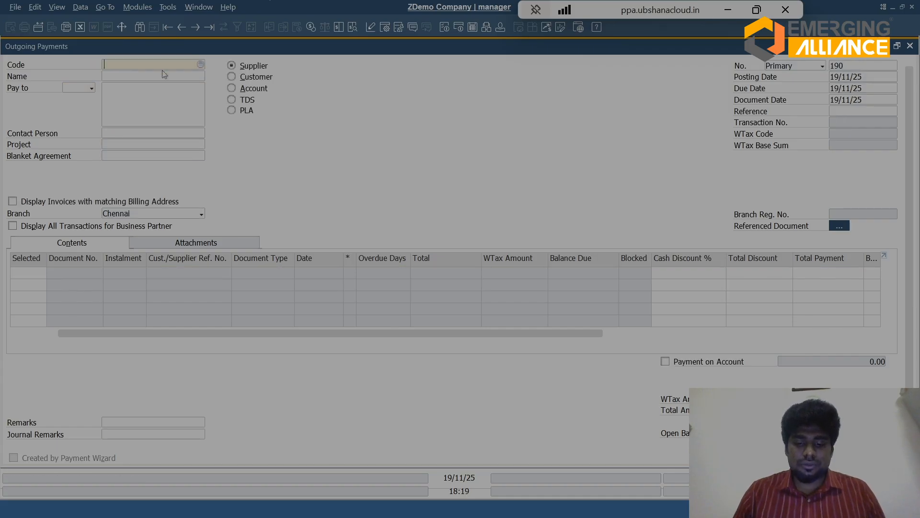
{"action": "type", "text": "ven 009"}
{"action": "key", "text": "Tab"}
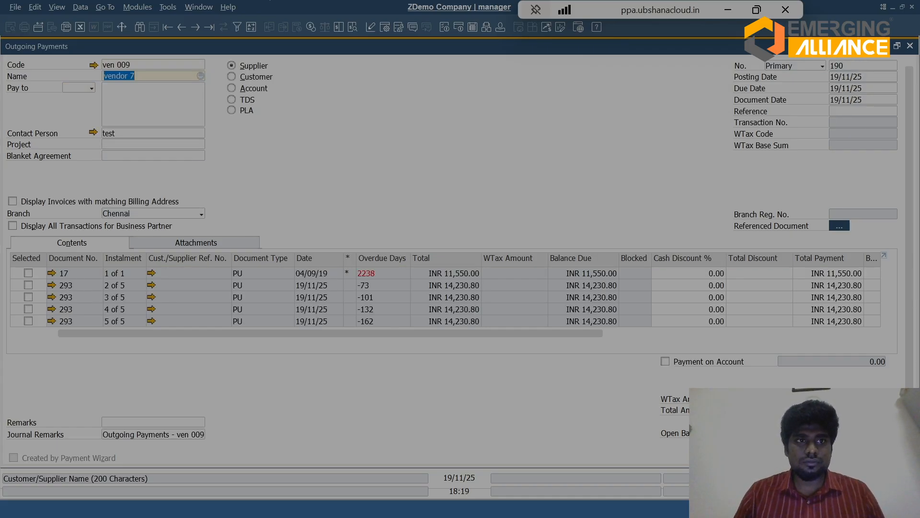
Step: Sort the list by selection and select the 04/09/19 invoice and instalments 2 to 5 of the 19/11/25 invoice
{"action": "left_click", "coordinate": [28, 273]}
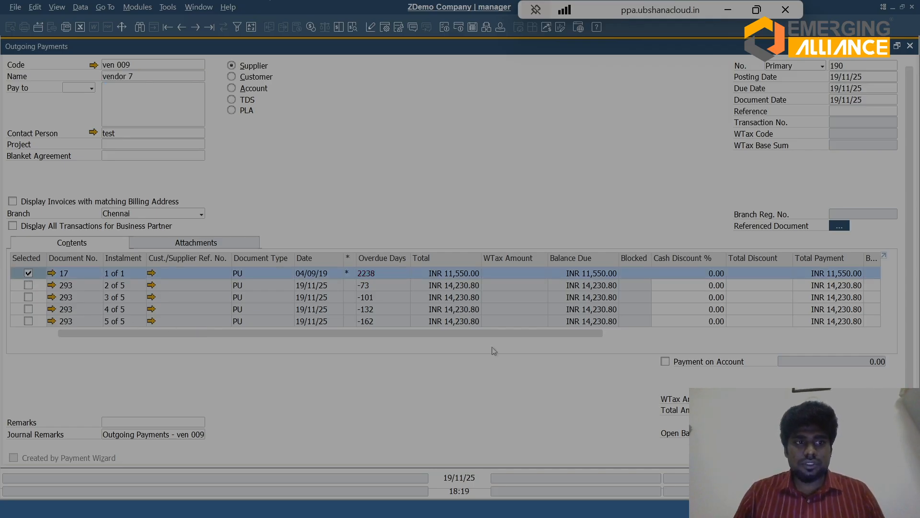
{"action": "double_click", "coordinate": [26, 259]}
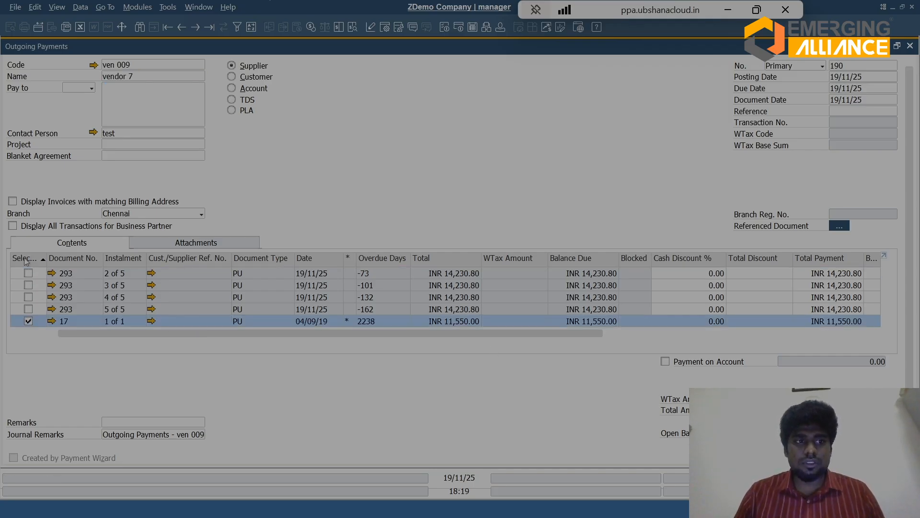
{"action": "left_click", "coordinate": [30, 274]}
{"action": "left_click", "coordinate": [32, 285]}
{"action": "left_click", "coordinate": [30, 286]}
{"action": "left_click", "coordinate": [29, 297]}
{"action": "left_click", "coordinate": [30, 309]}
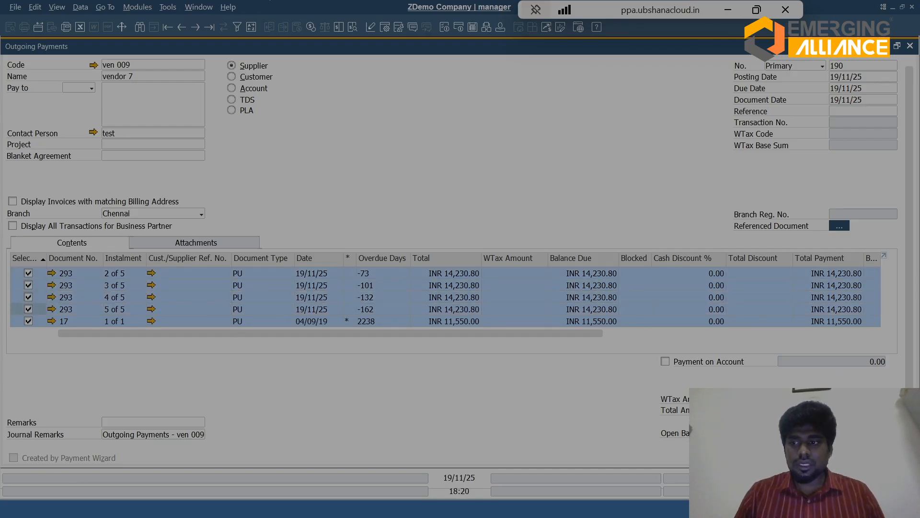
Step: Enter a bank transfer dated 19/11/25 with reference REFE for INR 68,473.20 and confirm the payment means
{"action": "key", "text": "ctrl+y"}
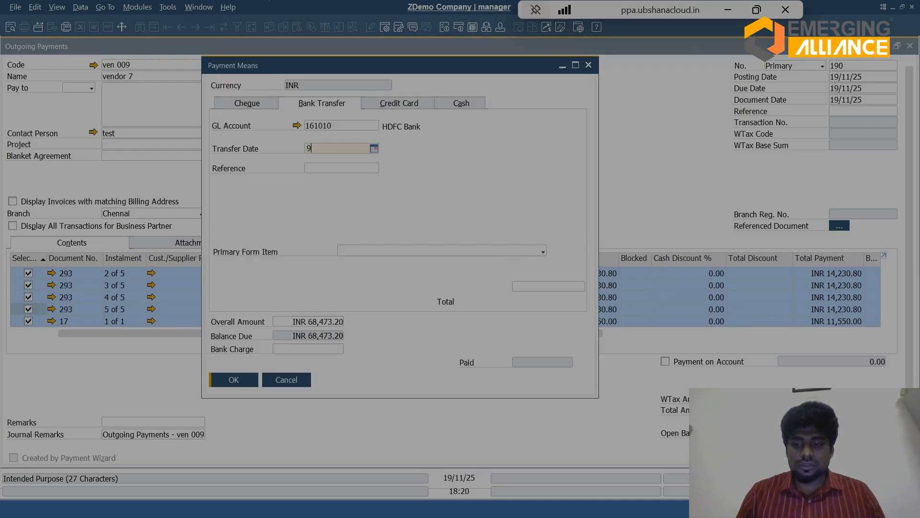
{"action": "key", "text": "Tab"}
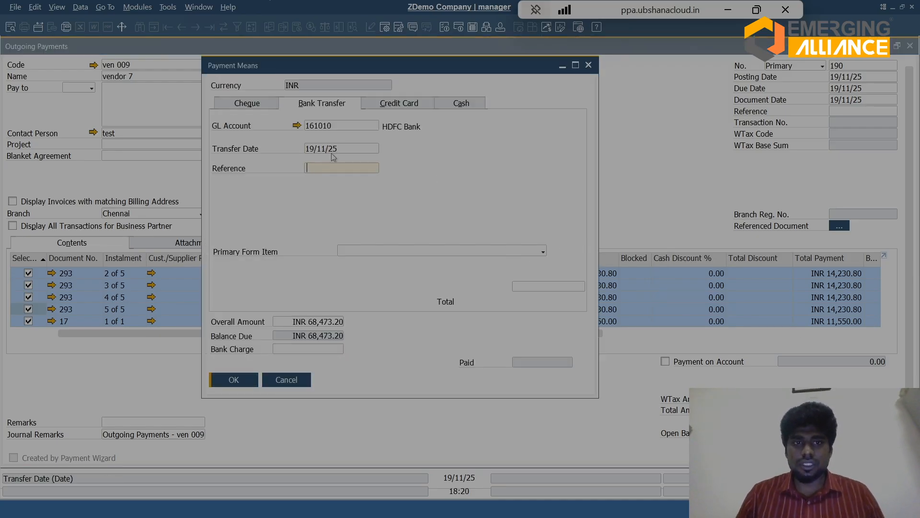
{"action": "type", "text": "REFE"}
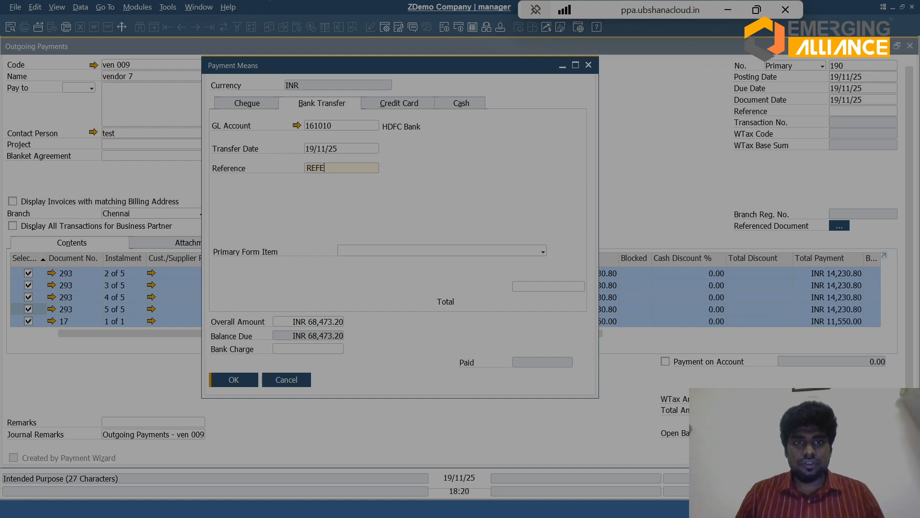
{"action": "left_click", "coordinate": [547, 286]}
{"action": "key", "text": "ctrl+b"}
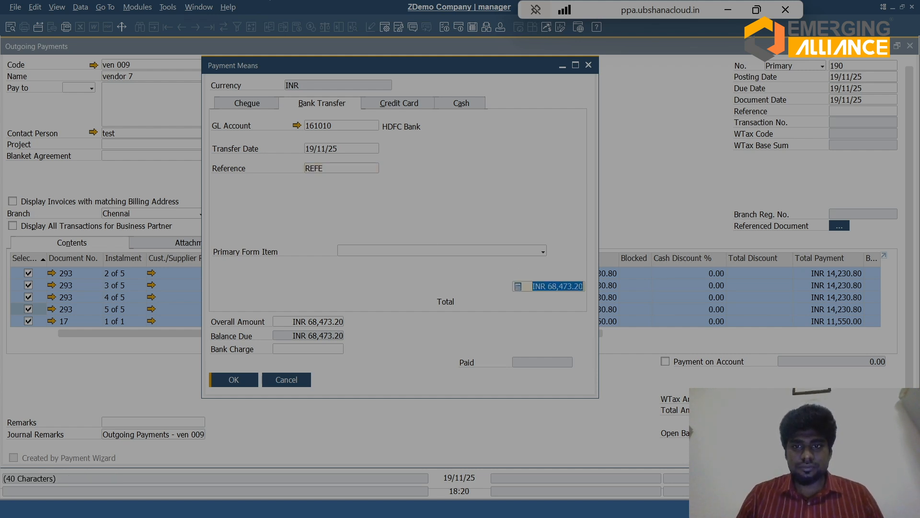
{"action": "left_click", "coordinate": [233, 380]}
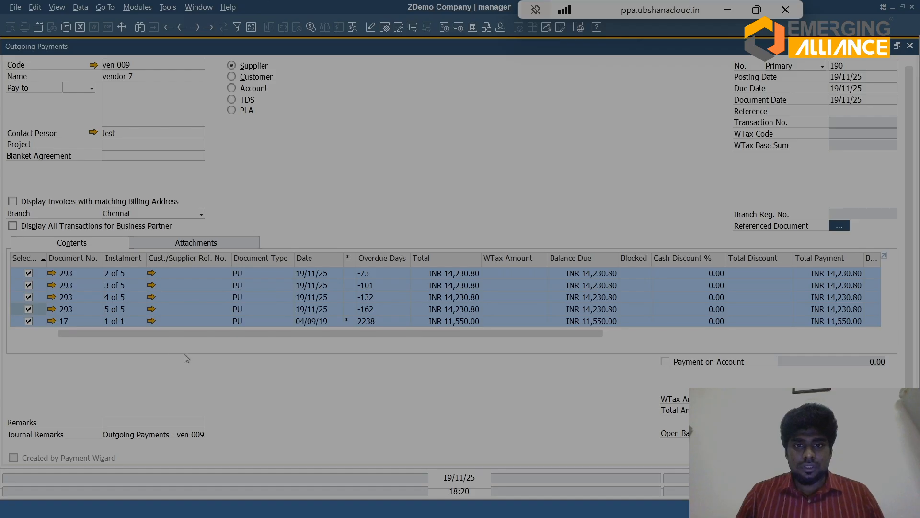
Step: Deselect the overdue 04/09/19 invoice and set the bank transfer total to INR 56,923.20
{"action": "left_click", "coordinate": [28, 321]}
{"action": "key", "text": "ctrl+b"}
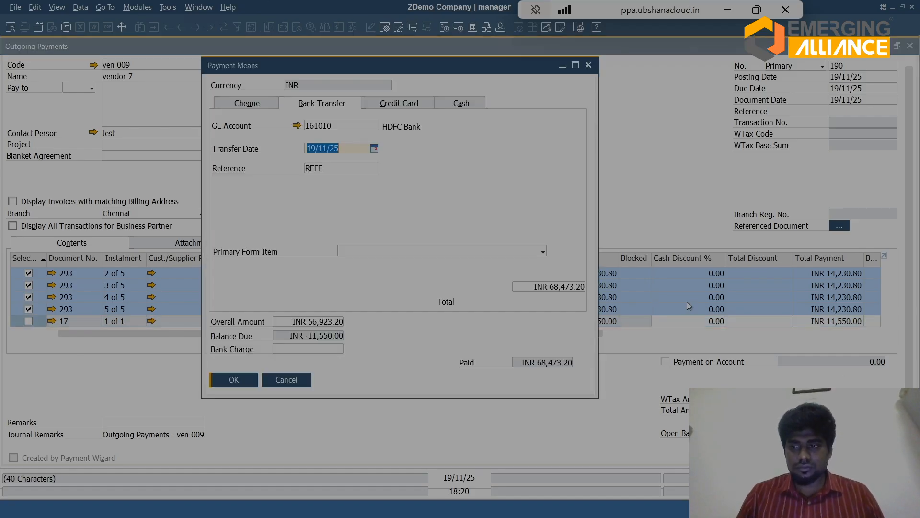
{"action": "left_click", "coordinate": [557, 288]}
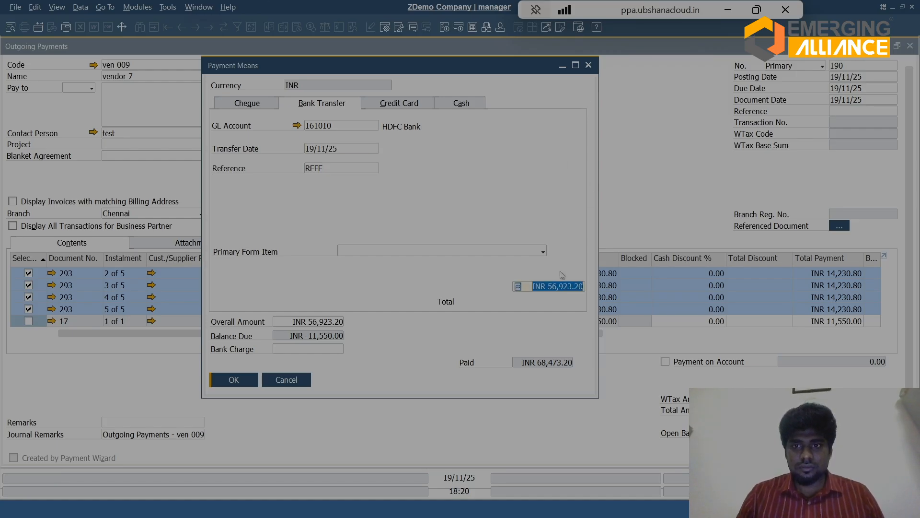
{"action": "left_click", "coordinate": [233, 380]}
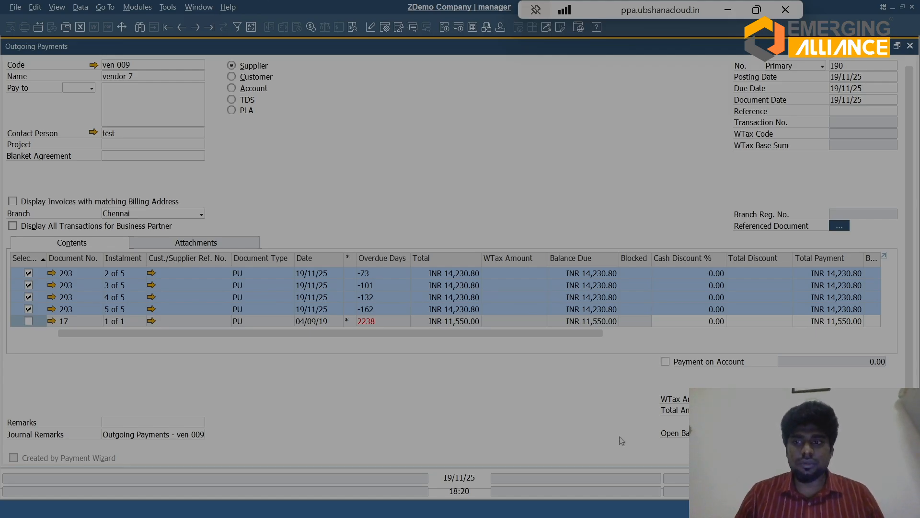
Step: Add the outgoing payment covering instalments 2 to 5
{"action": "scroll", "coordinate": [459, 258], "scroll_direction": "down", "scroll_amount": 1}
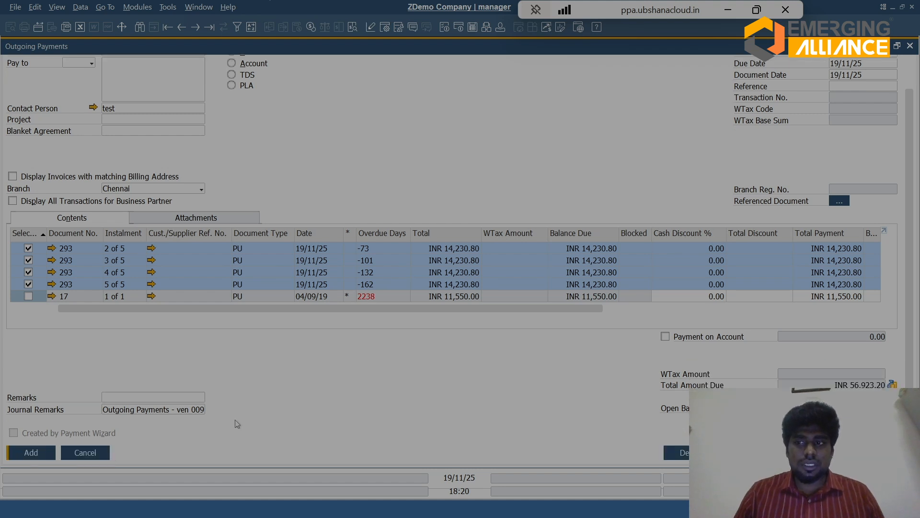
{"action": "left_click", "coordinate": [23, 455]}
{"action": "key", "text": "Return"}
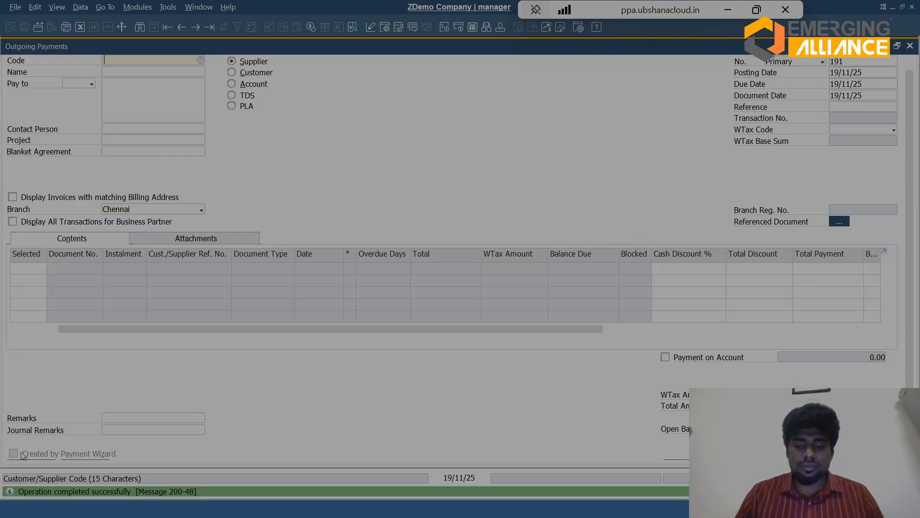
Step: Reopen the payment just added and open the AP Invoice linked to its instalment 2 of 5
{"action": "key", "text": "ctrl+Left"}
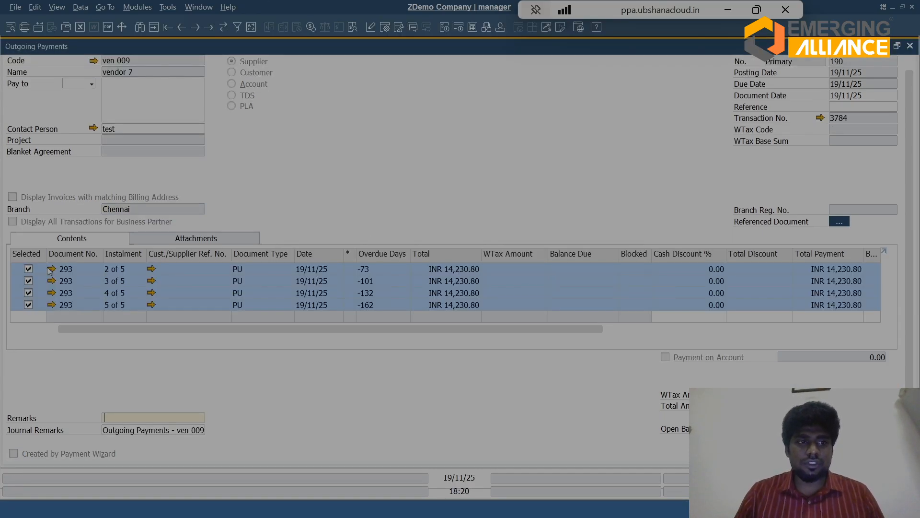
{"action": "left_click", "coordinate": [51, 269]}
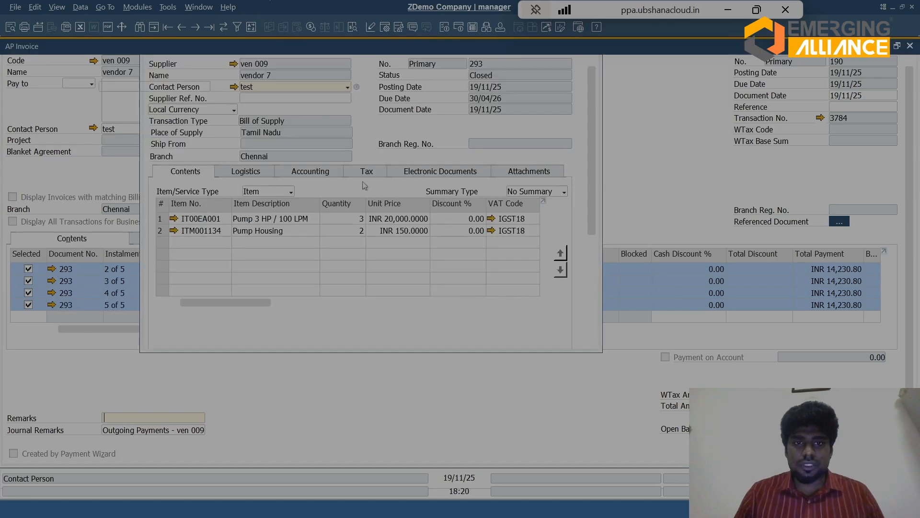
Step: Open the AP Invoice's relationship map and move the AP Invoice and Outgoing Payments nodes apart to view the document chain
{"action": "right_click", "coordinate": [422, 136]}
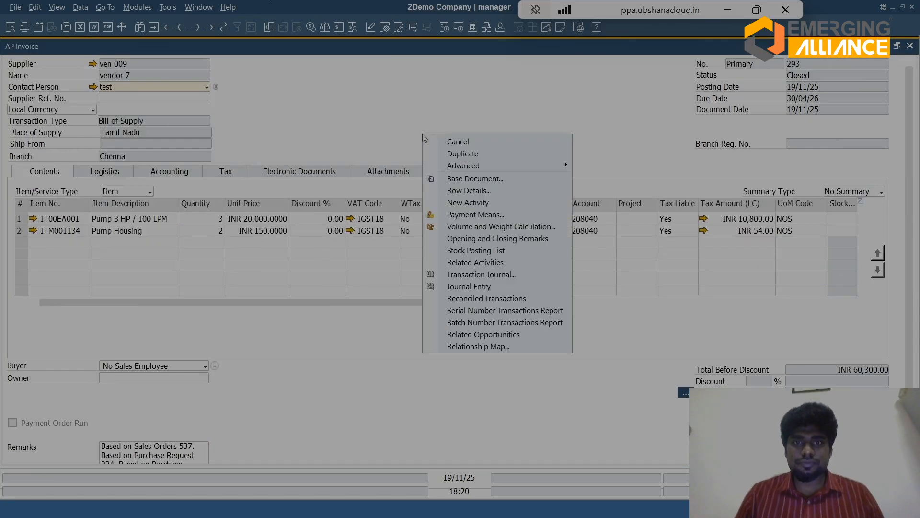
{"action": "left_click", "coordinate": [479, 347]}
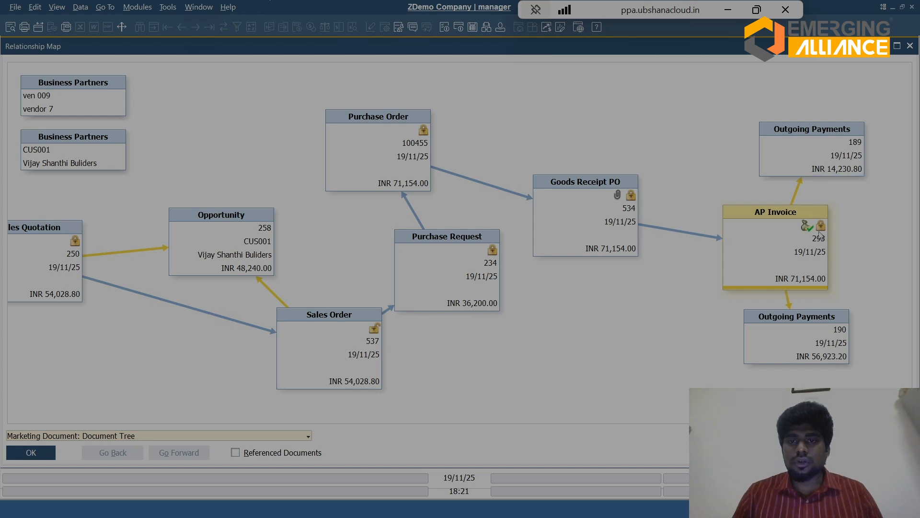
{"action": "left_click_drag", "start_coordinate": [753, 254], "coordinate": [656, 154]}
{"action": "left_click_drag", "start_coordinate": [787, 308], "coordinate": [837, 285]}
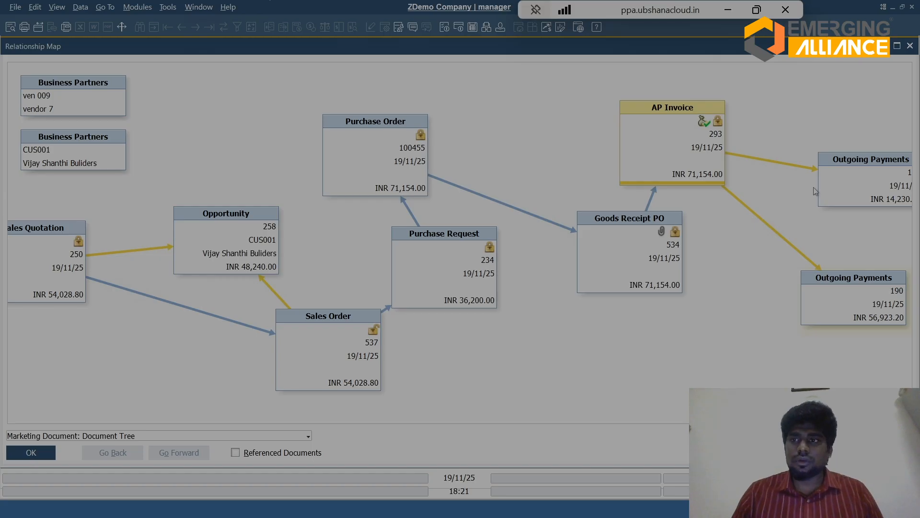
Step: Open Sales Order 537 from the relationship map, copy it to an AR Invoice, and review the invoice's rows and totals
{"action": "double_click", "coordinate": [325, 337]}
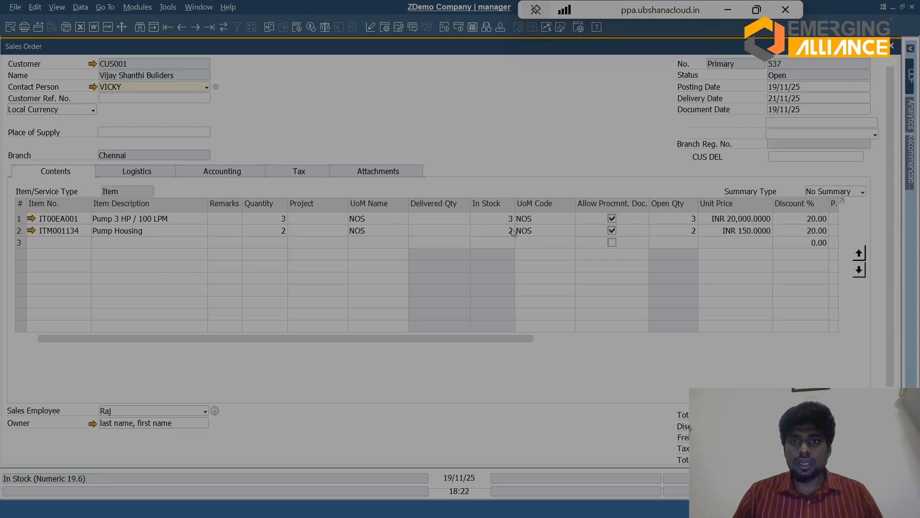
{"action": "scroll", "coordinate": [513, 232], "scroll_direction": "down", "scroll_amount": 3}
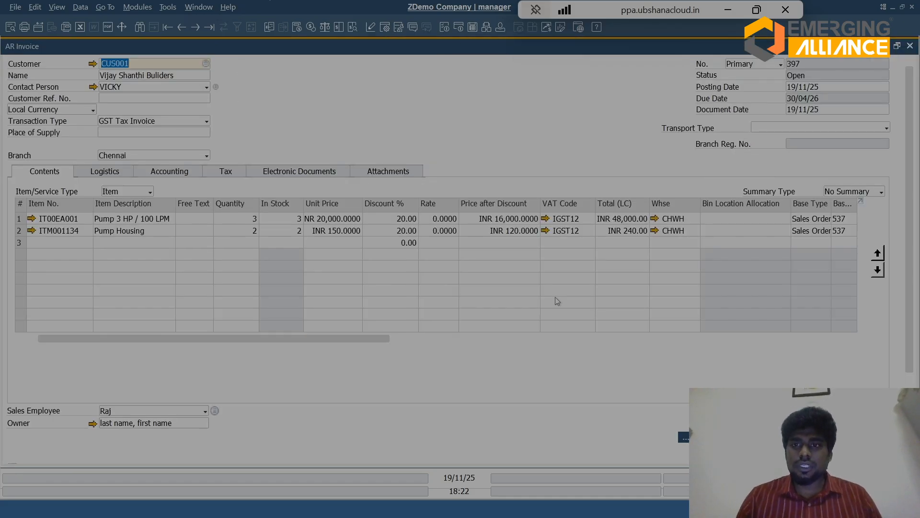
{"action": "scroll", "coordinate": [431, 216], "scroll_direction": "down", "scroll_amount": 3}
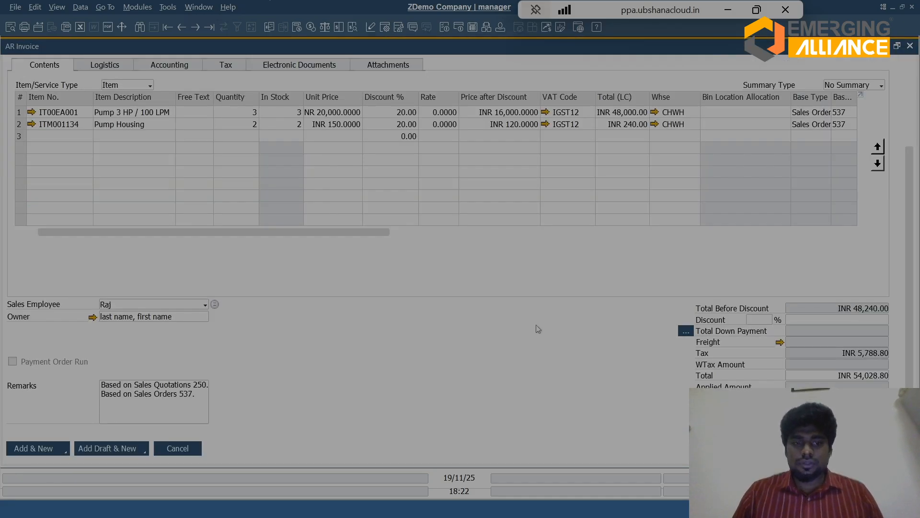
{"action": "scroll", "coordinate": [906, 96], "scroll_direction": "up", "scroll_amount": 3}
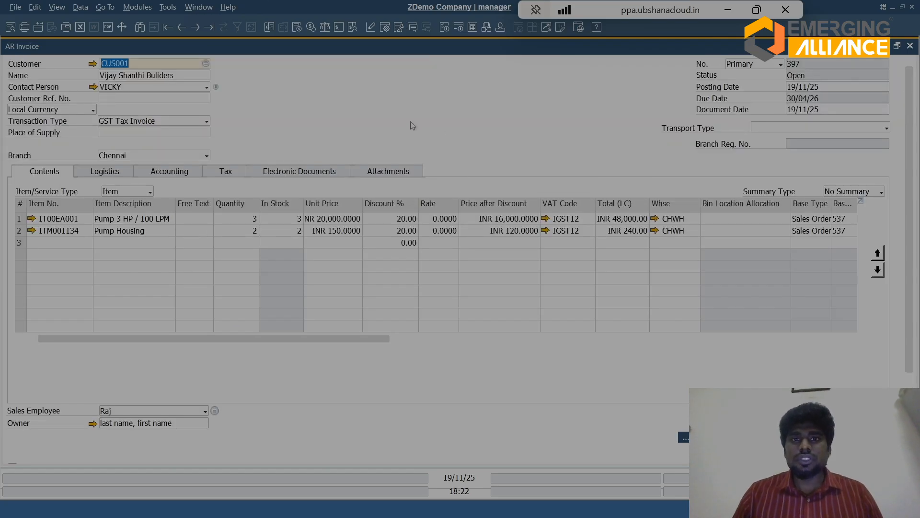
Step: Request the AR Invoice's journal entry preview and assign serial numbers SAMPLE TEST1 to SAMPLE TEST3 to the Pump 3 HP / 100 LPM row
{"action": "right_click", "coordinate": [380, 113]}
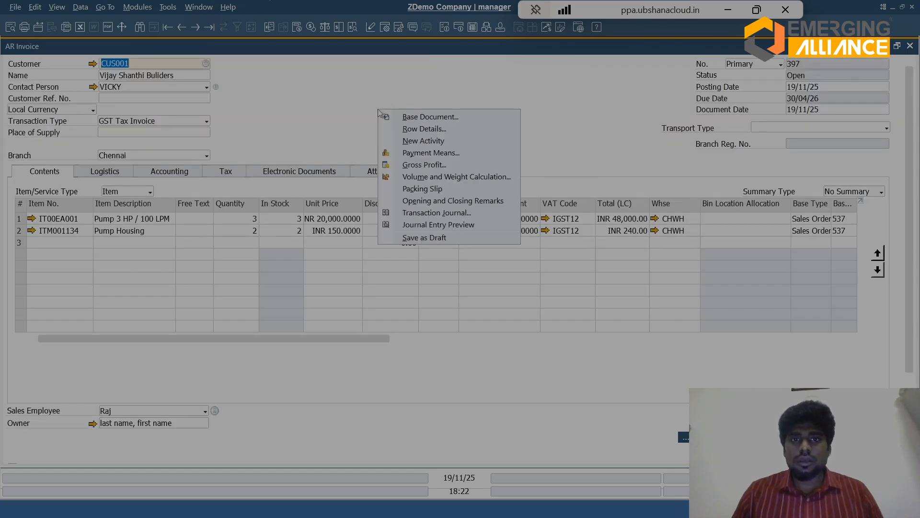
{"action": "left_click", "coordinate": [413, 225]}
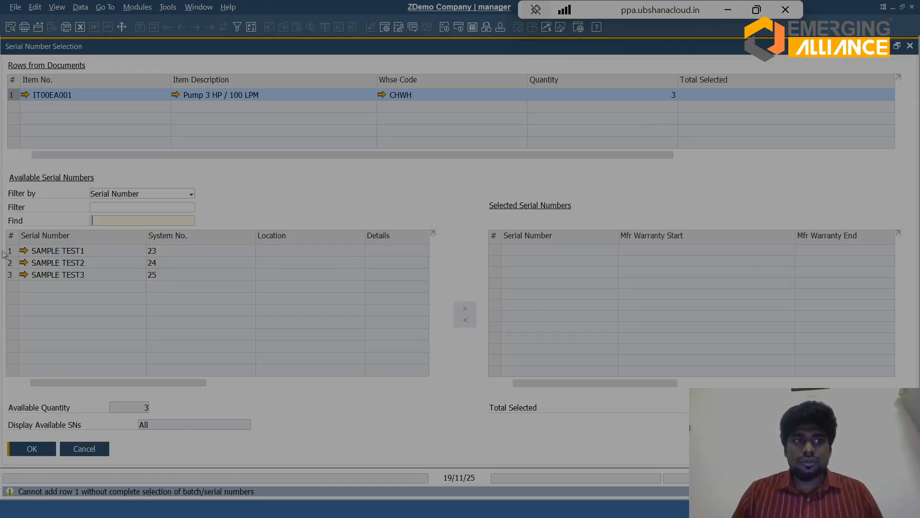
{"action": "left_click", "coordinate": [17, 254]}
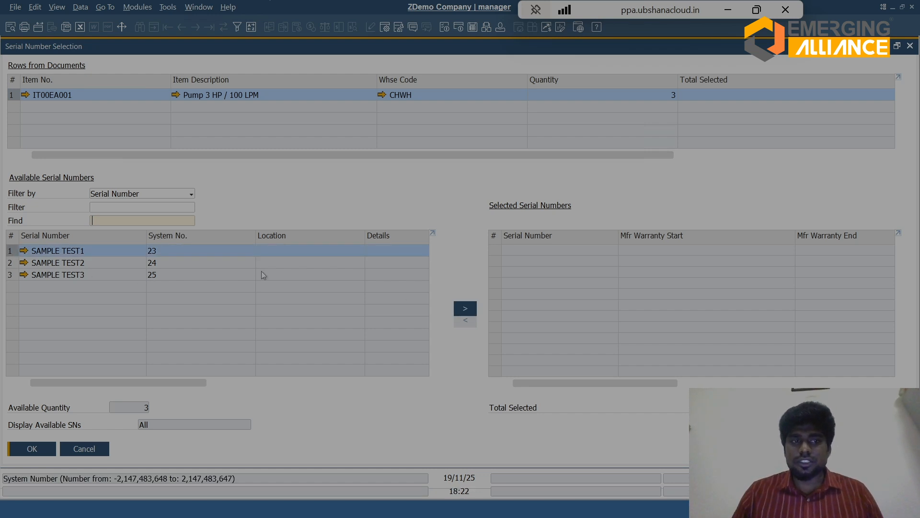
{"action": "left_click", "coordinate": [870, 448]}
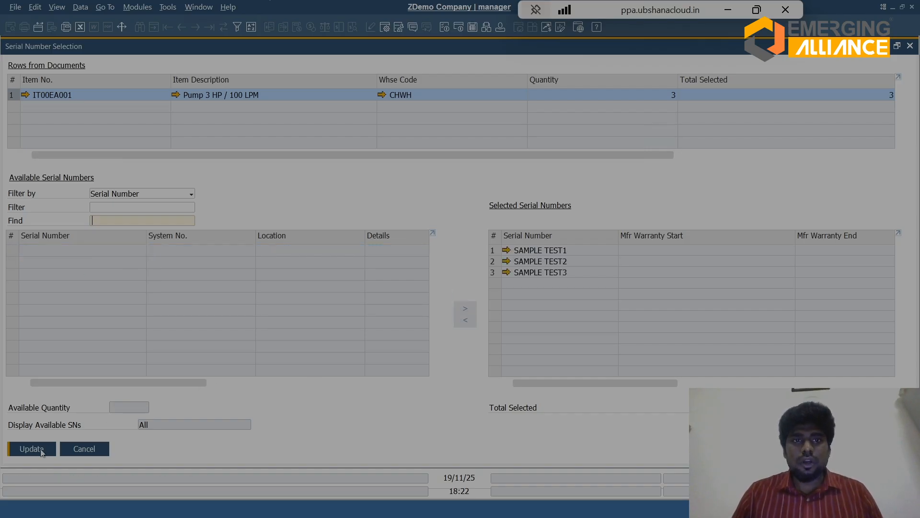
{"action": "left_click", "coordinate": [41, 451]}
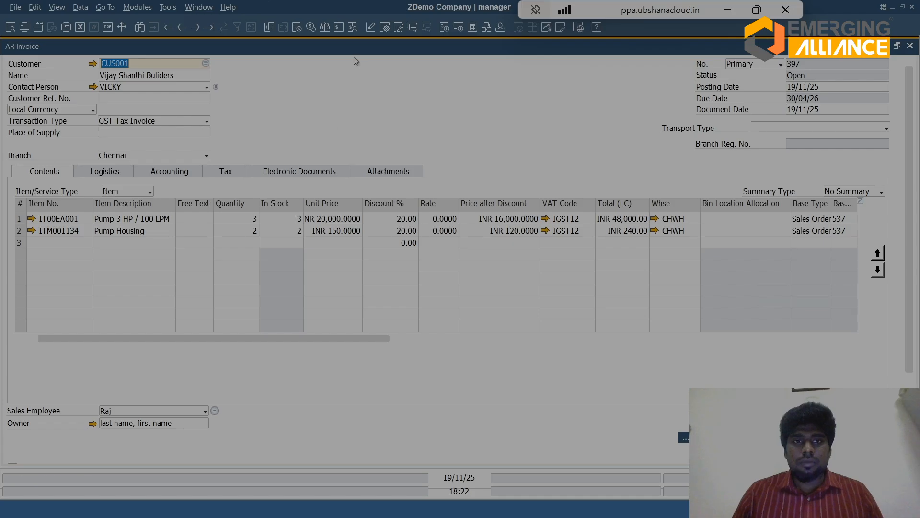
Step: Request the journal entry preview again and allocate the available batch, quantity 2, to the Pump Housing row
{"action": "right_click", "coordinate": [361, 85]}
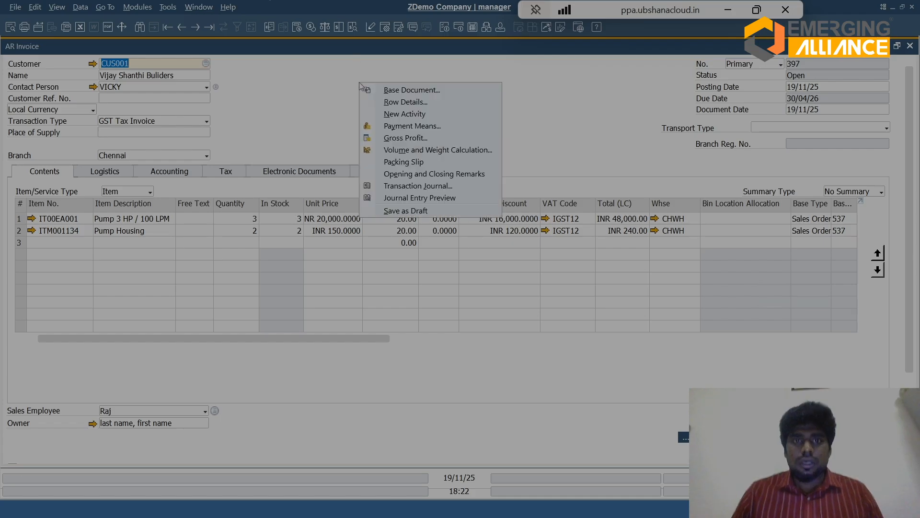
{"action": "left_click", "coordinate": [418, 200]}
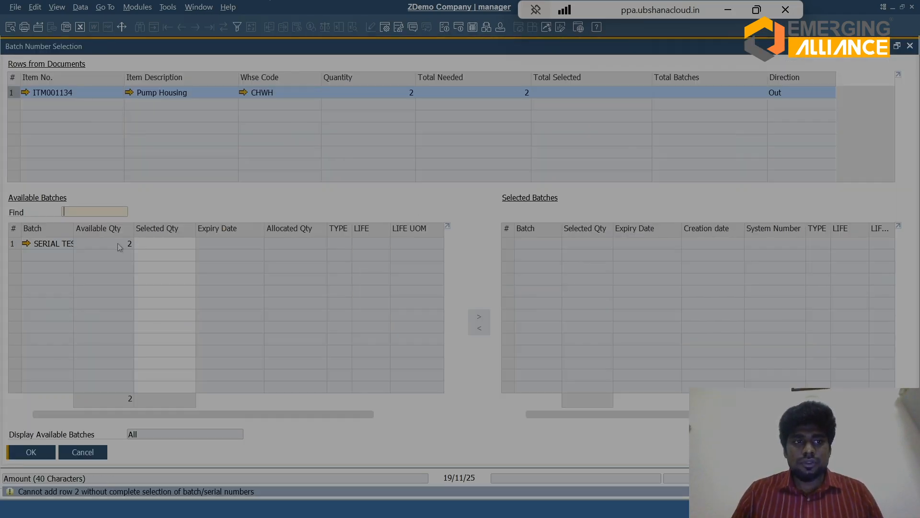
{"action": "left_click", "coordinate": [12, 244]}
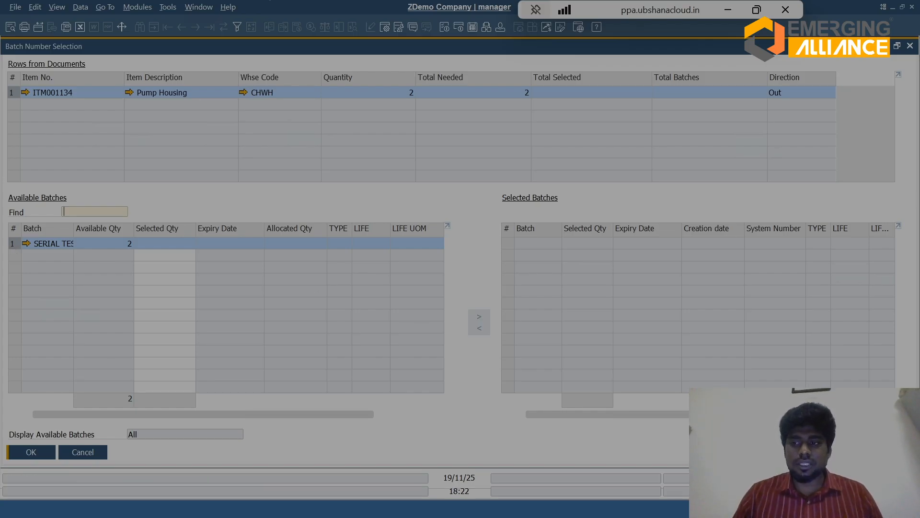
{"action": "left_click", "coordinate": [479, 317]}
{"action": "left_click", "coordinate": [33, 456]}
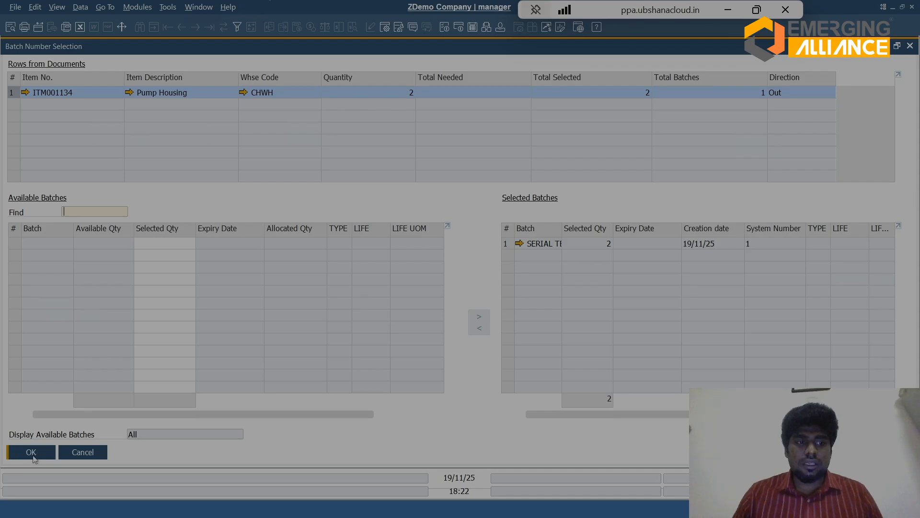
{"action": "left_click", "coordinate": [33, 456]}
Step: Preview the AR Invoice's journal entry, continuing without a GSTIN, examine its debit and credit lines, and close the preview
{"action": "right_click", "coordinate": [373, 114]}
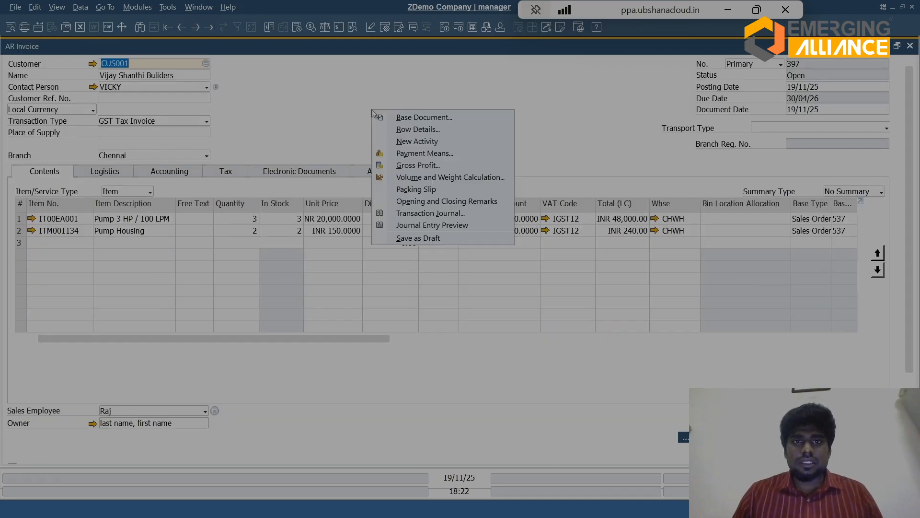
{"action": "left_click", "coordinate": [420, 227]}
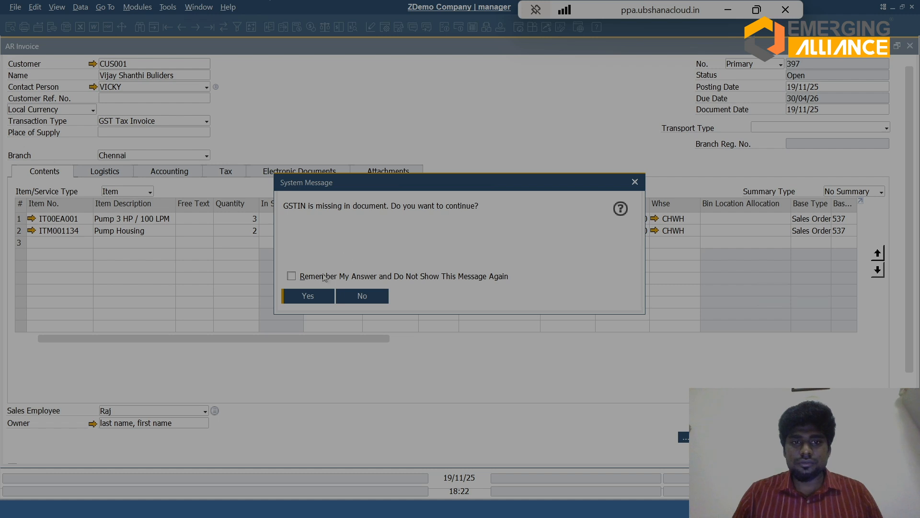
{"action": "left_click", "coordinate": [316, 292]}
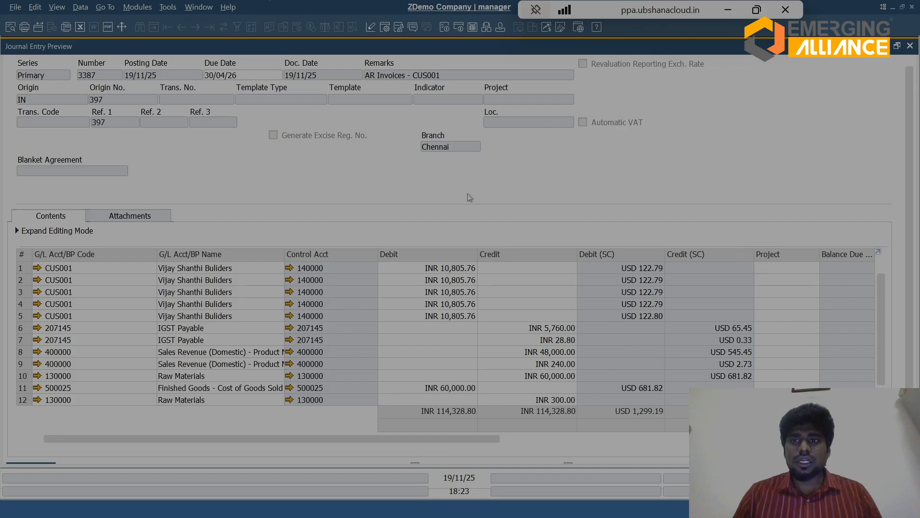
{"action": "key", "text": "Escape"}
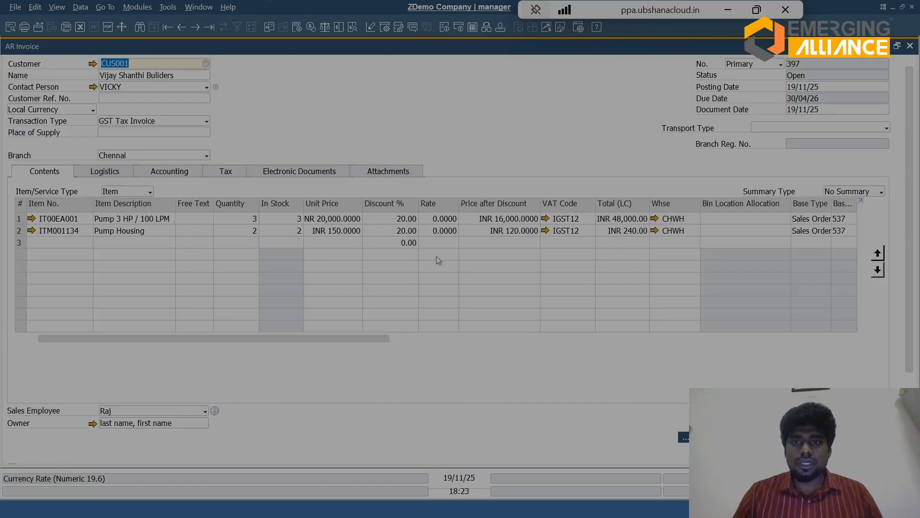
Step: Add the AR Invoice for customer CUS001, continuing without a GSTIN
{"action": "key", "text": "Return"}
{"action": "key", "text": "Return"}
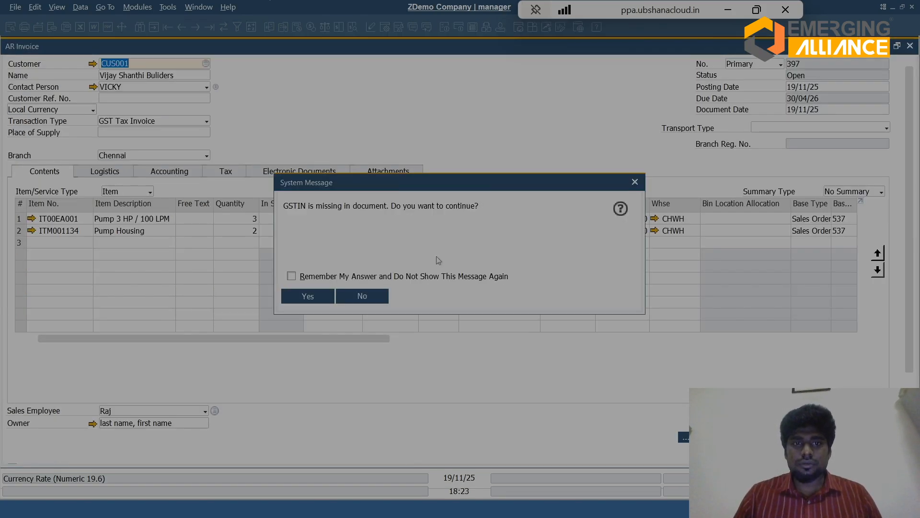
{"action": "key", "text": "Return"}
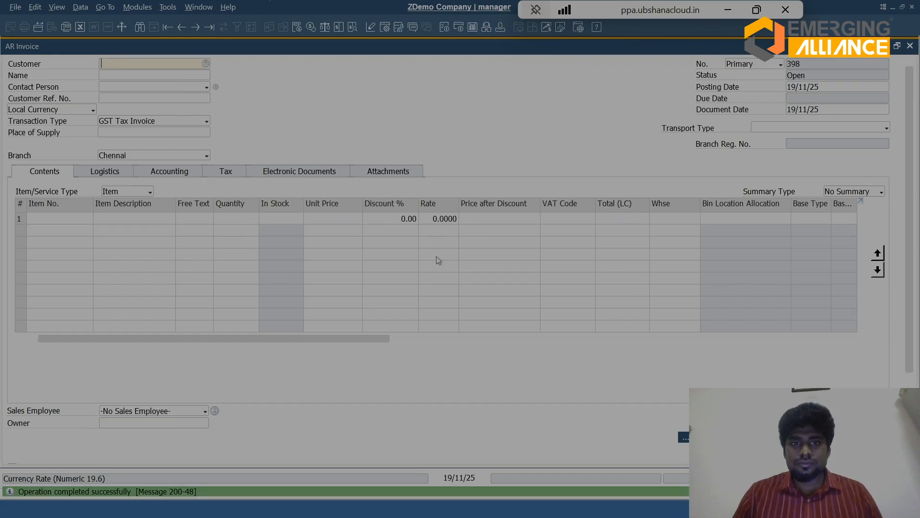
Step: Reopen the AR Invoice just added, view its relationship map, and open the AR Invoice from the map
{"action": "key", "text": "Page_Up"}
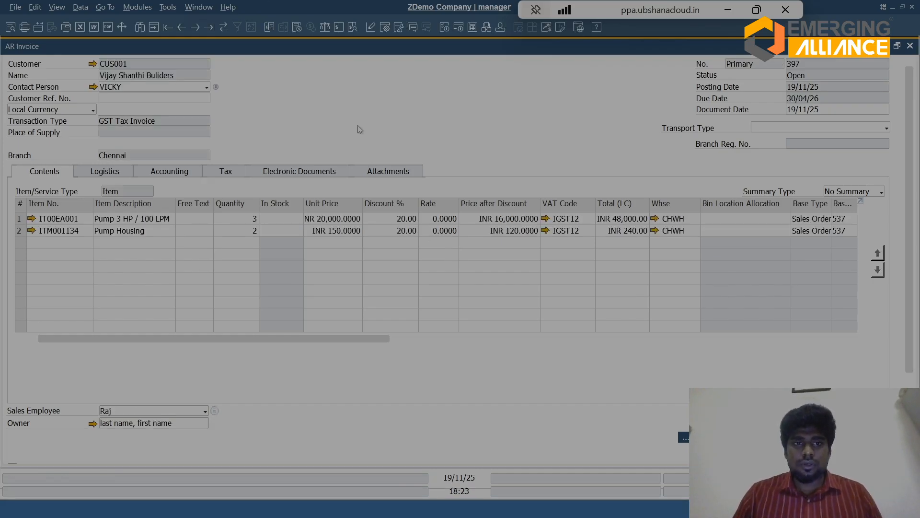
{"action": "right_click", "coordinate": [353, 127]}
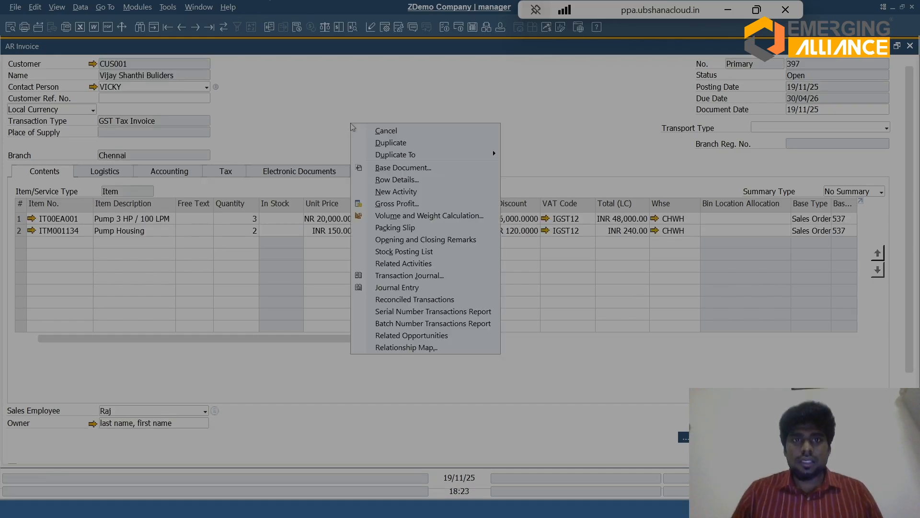
{"action": "left_click", "coordinate": [420, 347]}
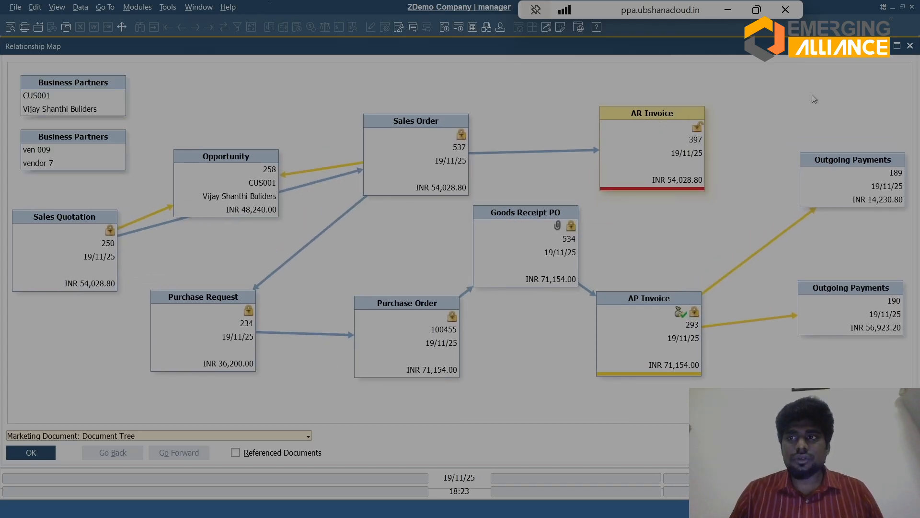
{"action": "double_click", "coordinate": [689, 140]}
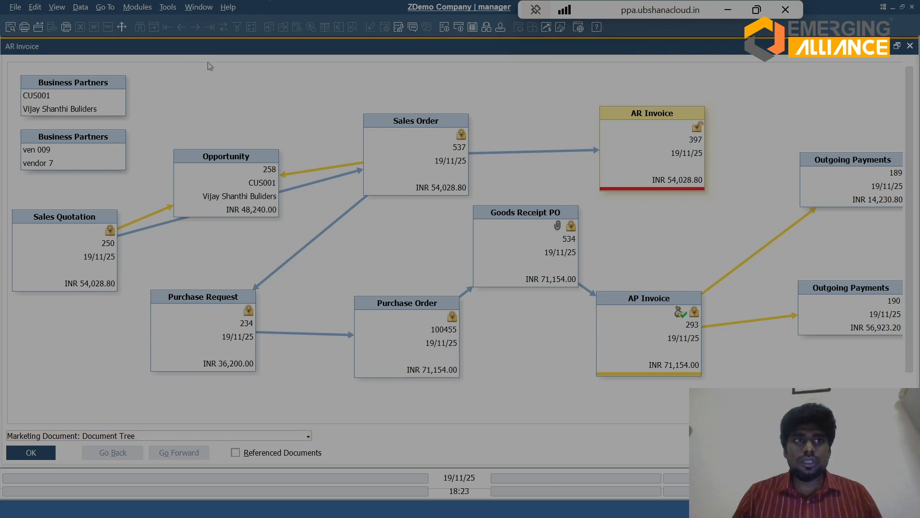
Step: Close all open invoices, relationship maps and outgoing payments to return to the home cockpit
{"action": "key", "text": "Escape"}
{"action": "key", "text": "Escape"}
{"action": "key", "text": "Escape"}
{"action": "key", "text": "Escape"}
{"action": "key", "text": "Escape"}
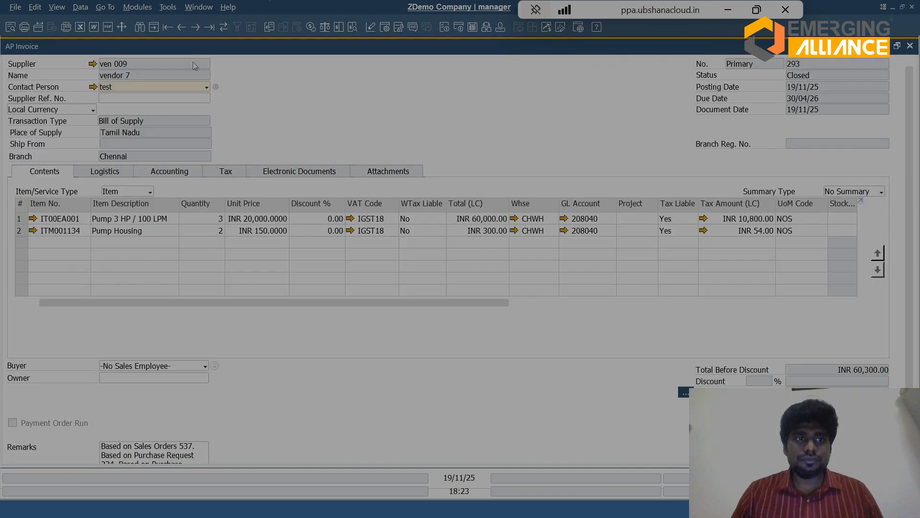
{"action": "left_click", "coordinate": [130, 10]}
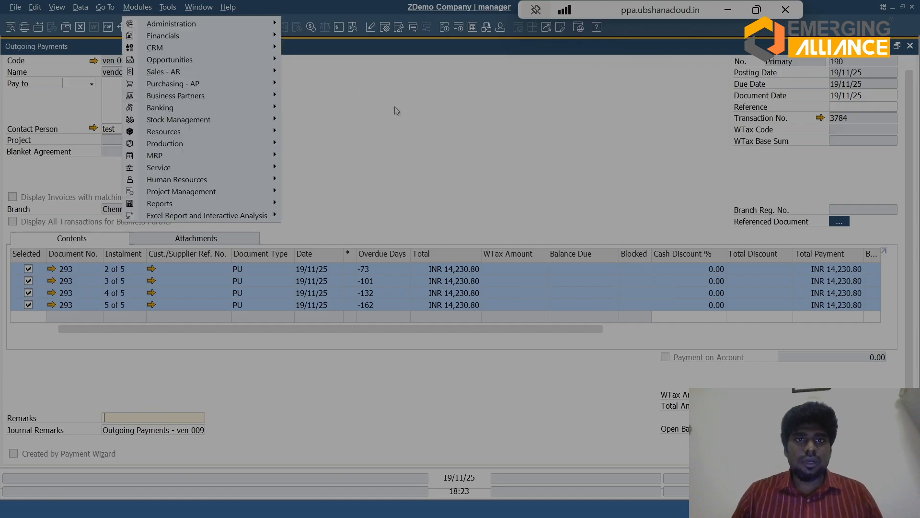
{"action": "left_click", "coordinate": [418, 104]}
{"action": "left_click", "coordinate": [885, 46]}
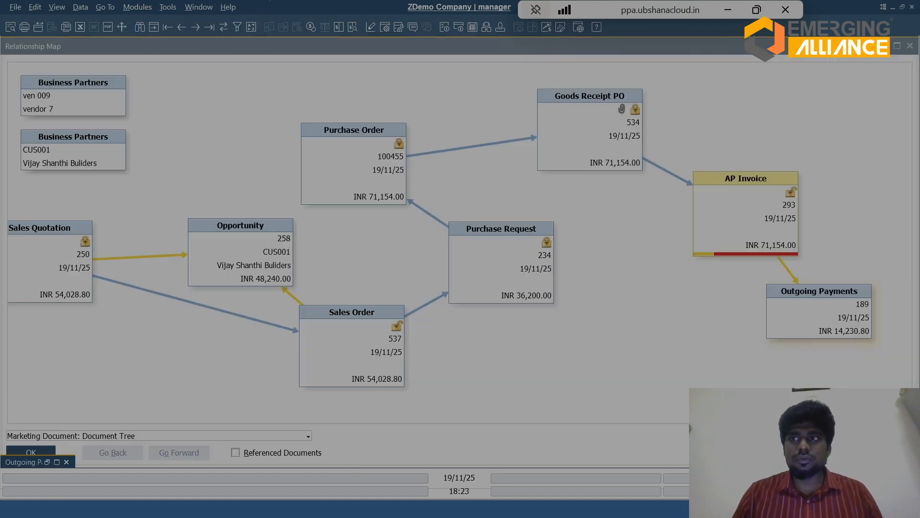
{"action": "left_click", "coordinate": [885, 46]}
{"action": "left_click", "coordinate": [885, 46]}
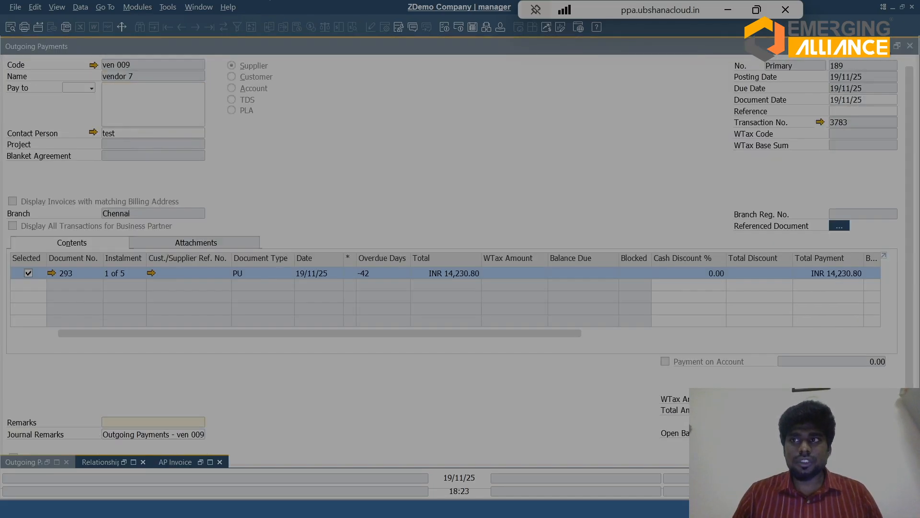
{"action": "left_click", "coordinate": [493, 187]}
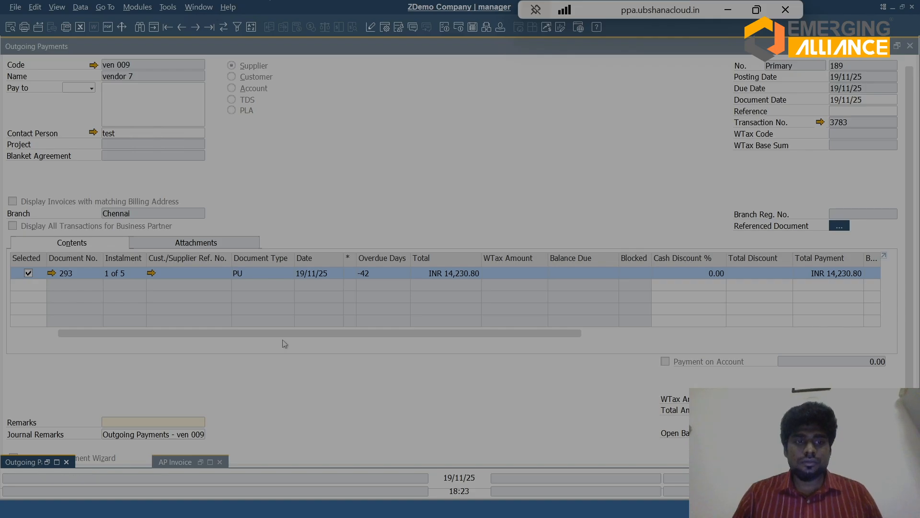
{"action": "left_click", "coordinate": [219, 462]}
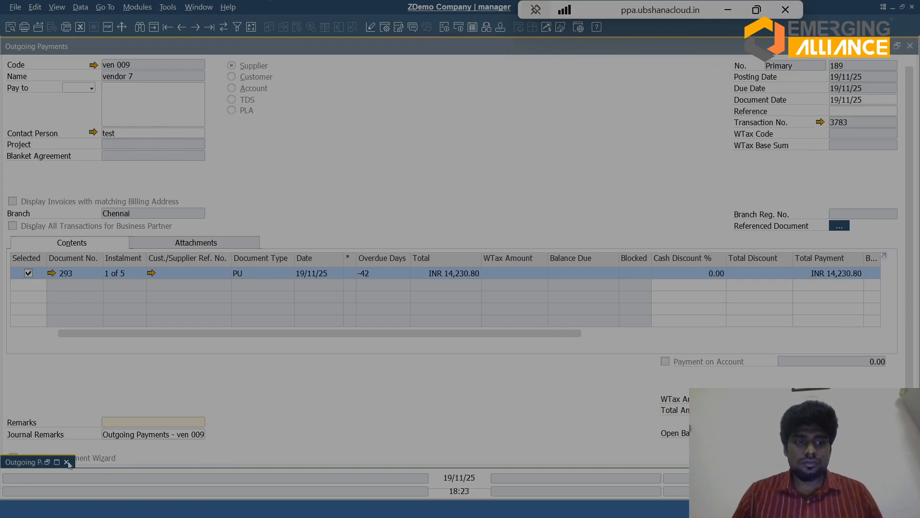
{"action": "left_click", "coordinate": [910, 46]}
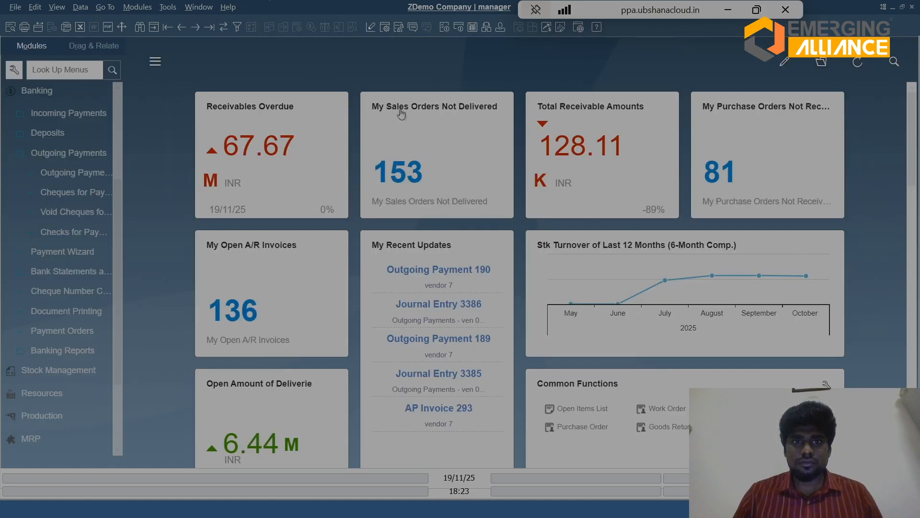
Step: Open a new Incoming Payments document from Banking and choose customer CUS001
{"action": "left_click", "coordinate": [46, 93]}
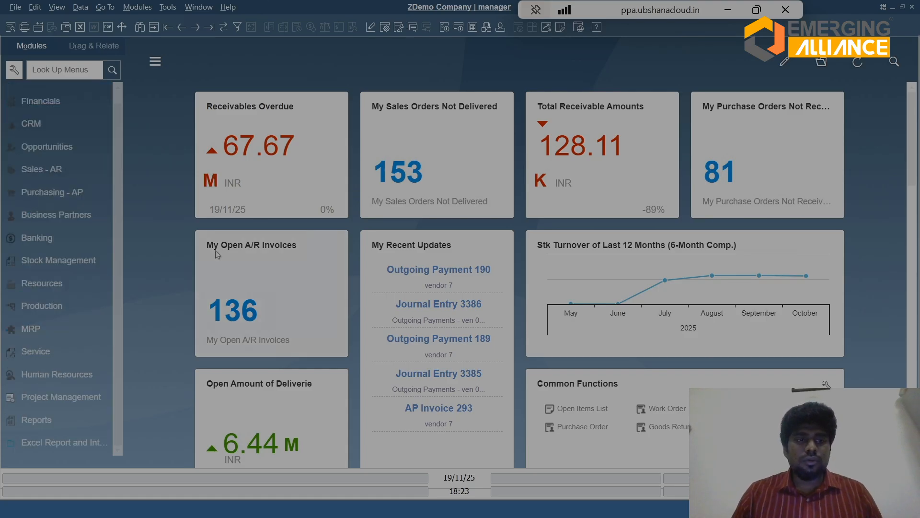
{"action": "left_click", "coordinate": [41, 239]}
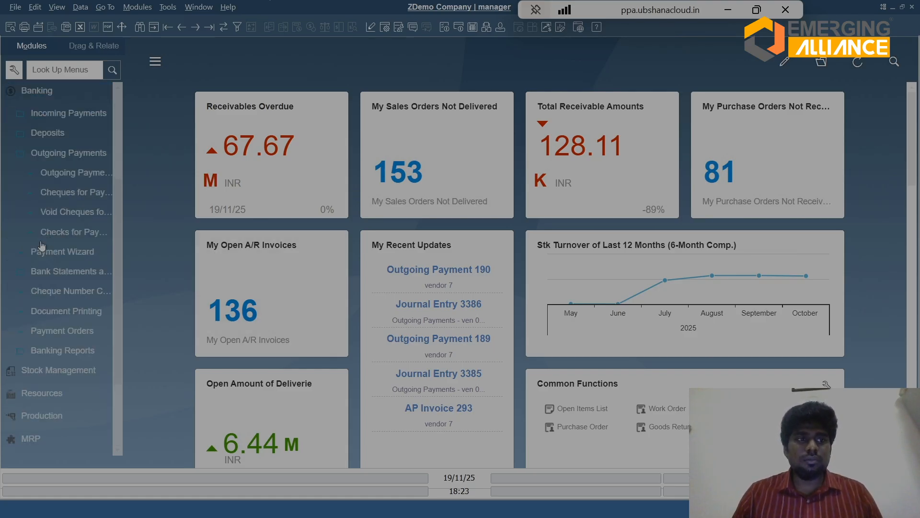
{"action": "left_click", "coordinate": [61, 118]}
{"action": "left_click", "coordinate": [70, 132]}
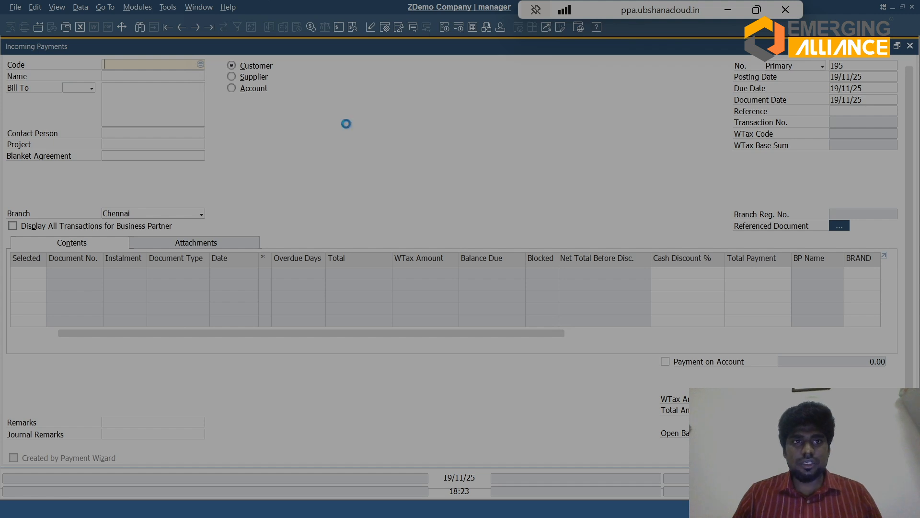
{"action": "key", "text": "Tab"}
{"action": "key", "text": "Down"}
{"action": "key", "text": "Down"}
{"action": "key", "text": "Down"}
{"action": "key", "text": "Down"}
{"action": "key", "text": "Down"}
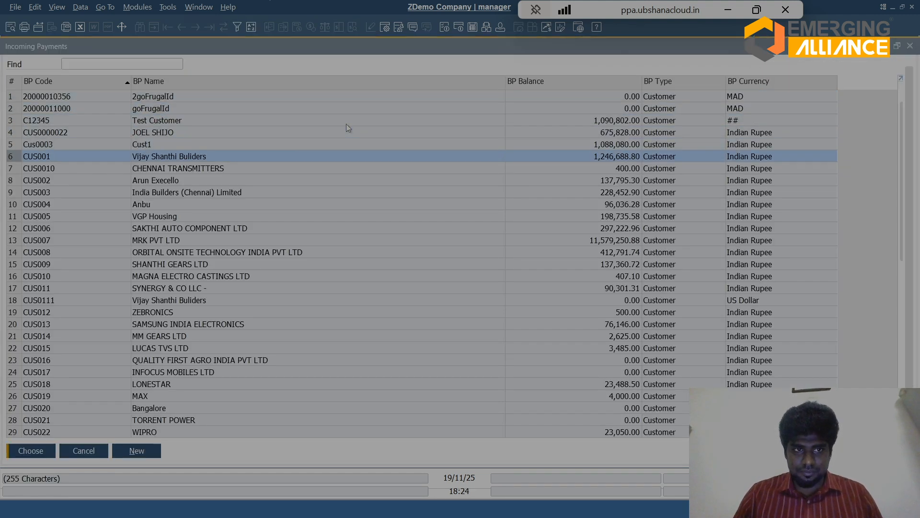
{"action": "key", "text": "Return"}
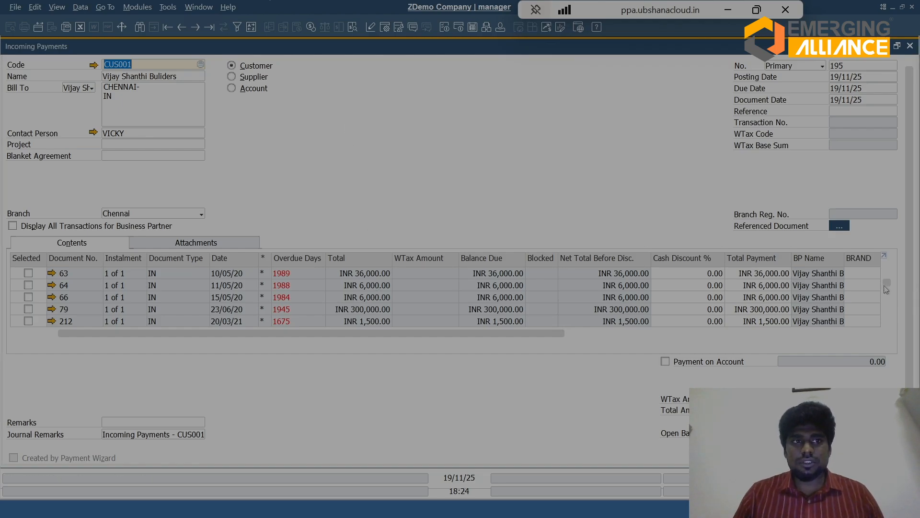
Step: Expand the open transactions list, select instalments 1 to 4 of AR Invoice 397 for payment, and restore the form
{"action": "scroll", "coordinate": [887, 289], "scroll_direction": "down", "scroll_amount": 5}
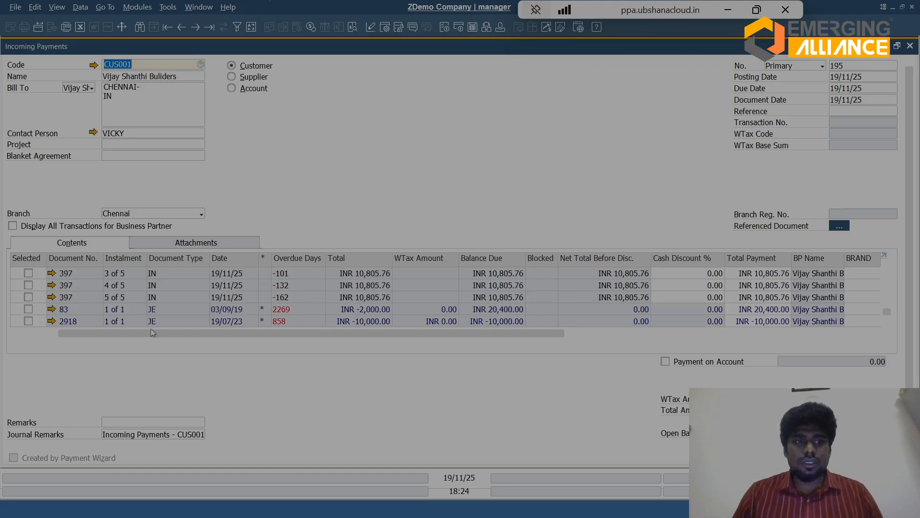
{"action": "left_click", "coordinate": [885, 257]}
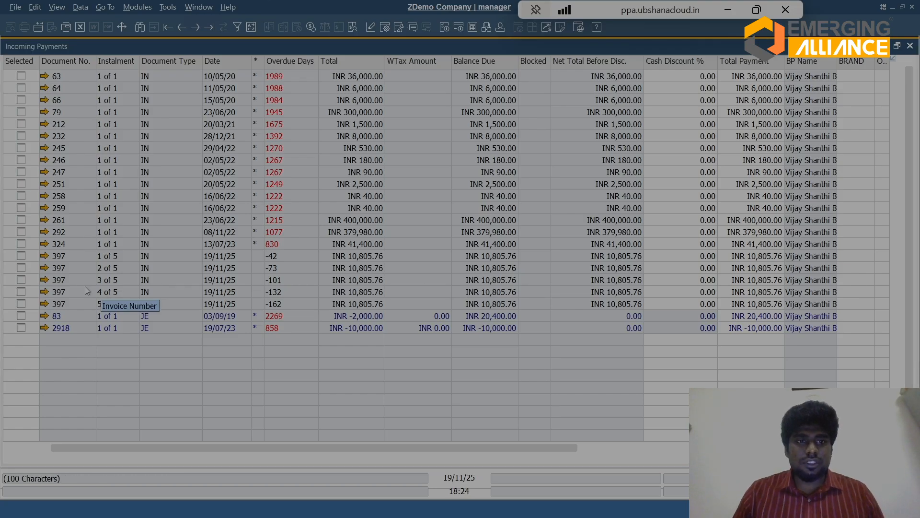
{"action": "left_click", "coordinate": [21, 257]}
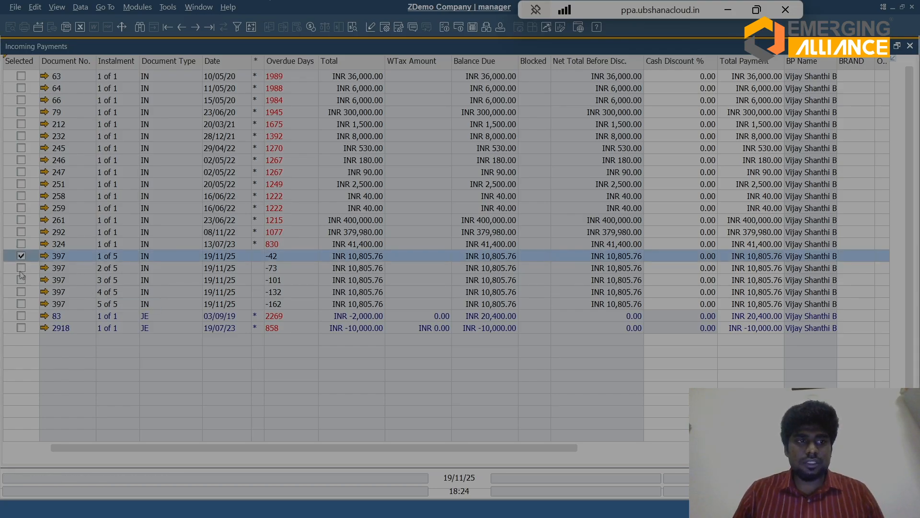
{"action": "left_click", "coordinate": [22, 268]}
{"action": "left_click", "coordinate": [21, 279]}
{"action": "left_click", "coordinate": [22, 291]}
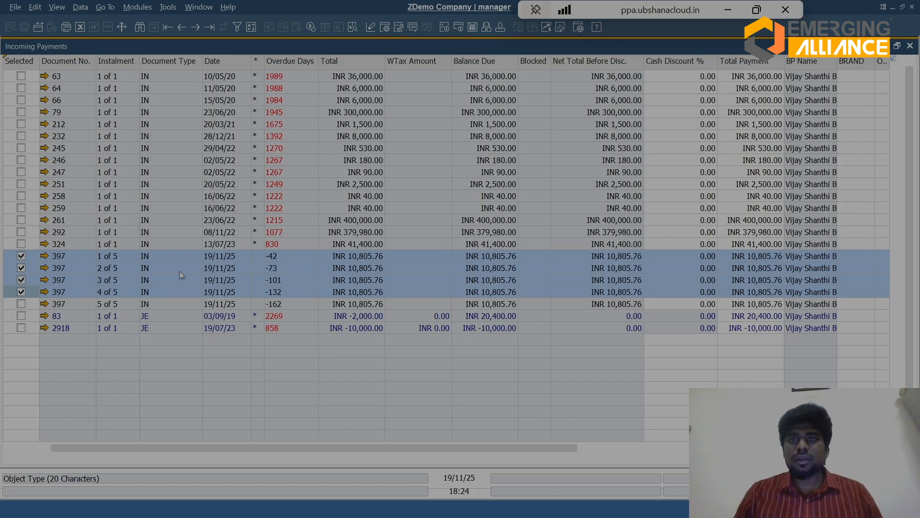
{"action": "left_click", "coordinate": [894, 60]}
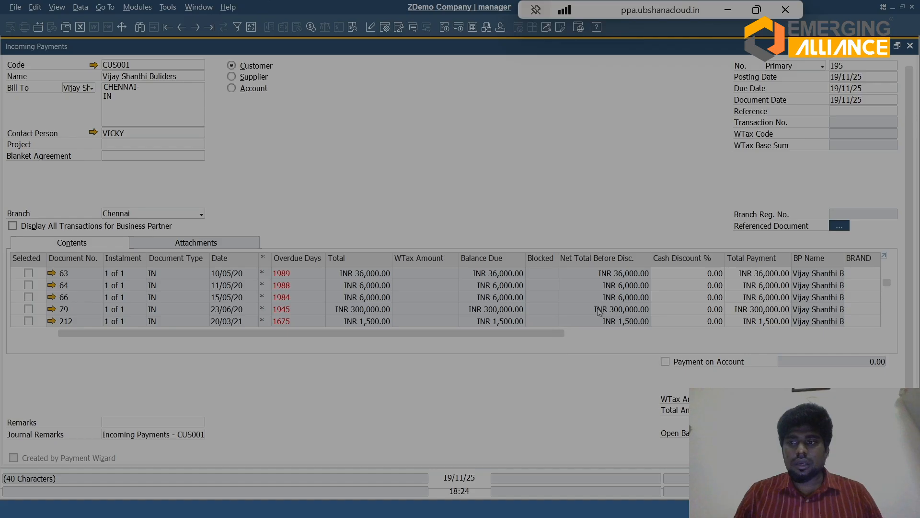
Step: Enter a cheque for the full INR 43,223.04 as the payment means and add the incoming payment, confirming the addition
{"action": "key", "text": "ctrl+y"}
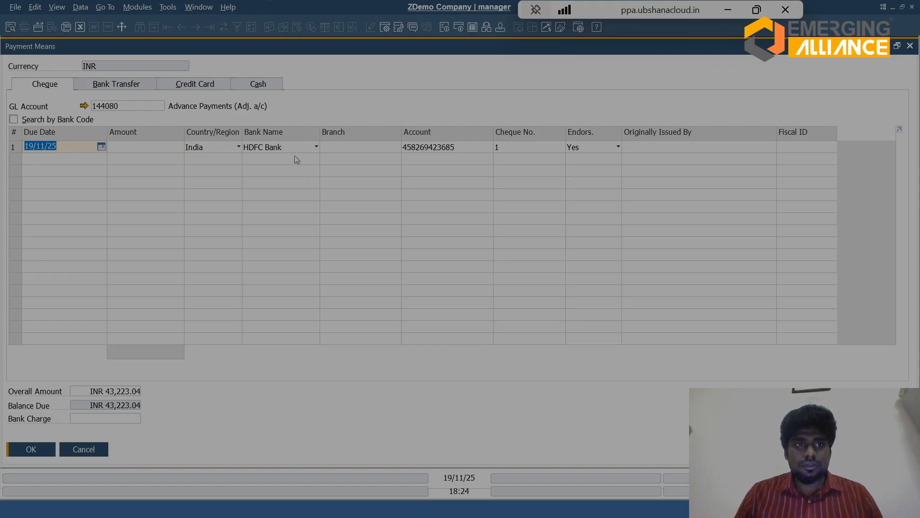
{"action": "key", "text": "Tab"}
{"action": "key", "text": "ctrl+b"}
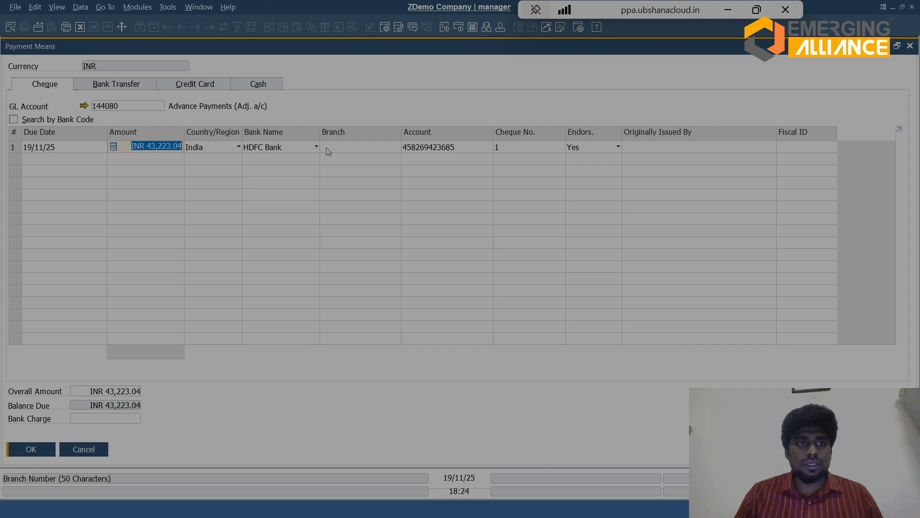
{"action": "key", "text": "Return"}
{"action": "key", "text": "Return"}
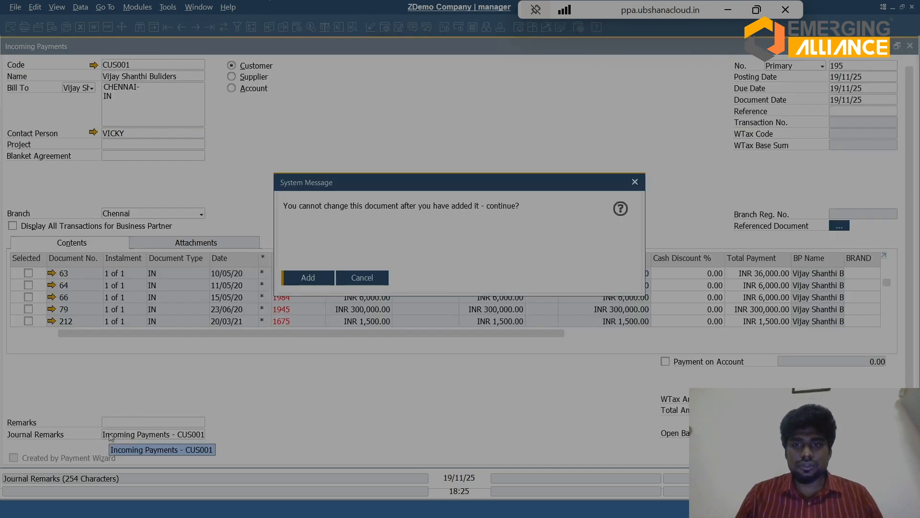
{"action": "key", "text": "Return"}
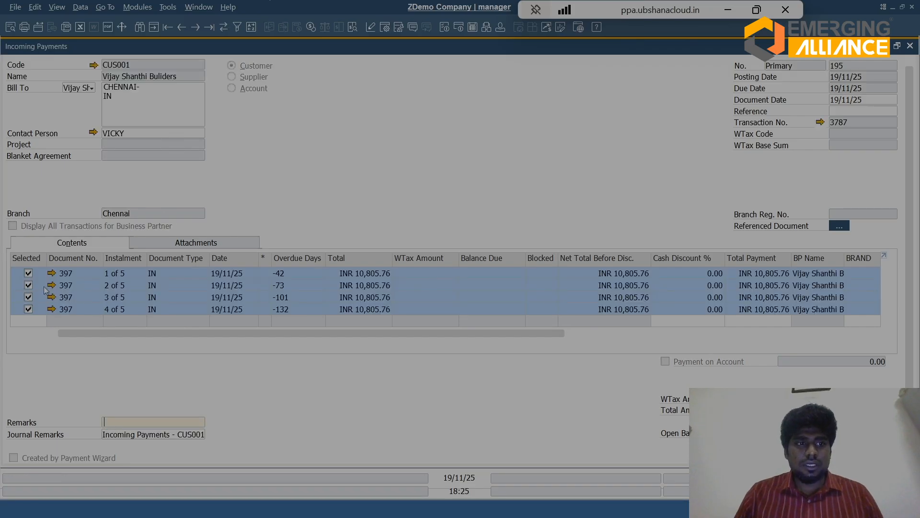
Step: Open AR Invoice 397 from the added incoming payment, view its relationship map, and close the windows
{"action": "mouse_move", "coordinate": [53, 277]}
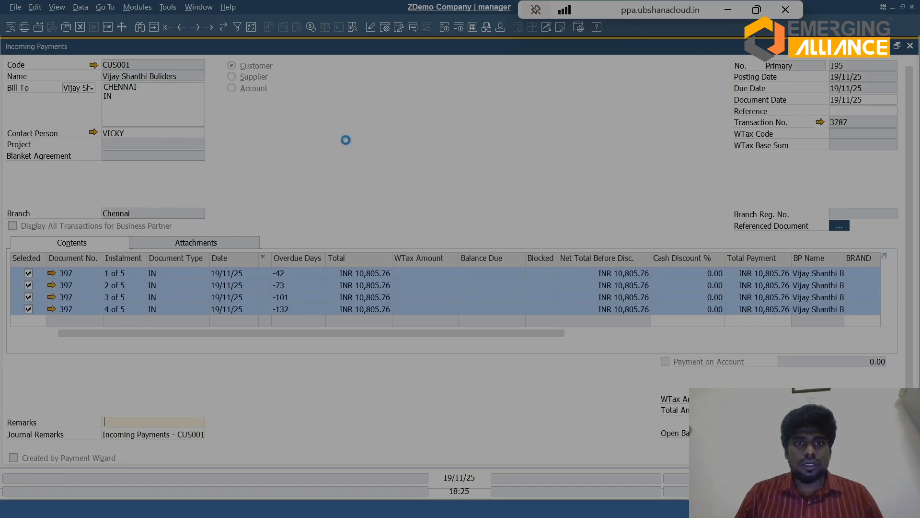
{"action": "right_click", "coordinate": [317, 130]}
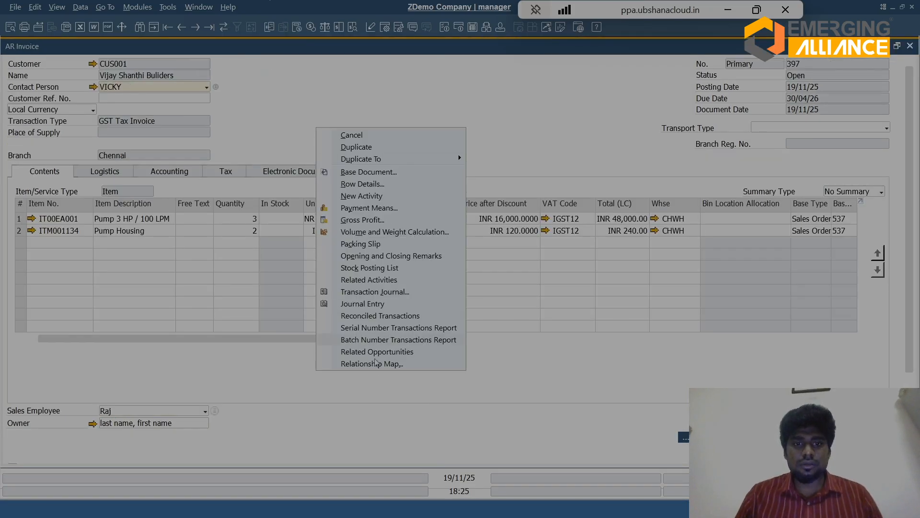
{"action": "left_click", "coordinate": [373, 365]}
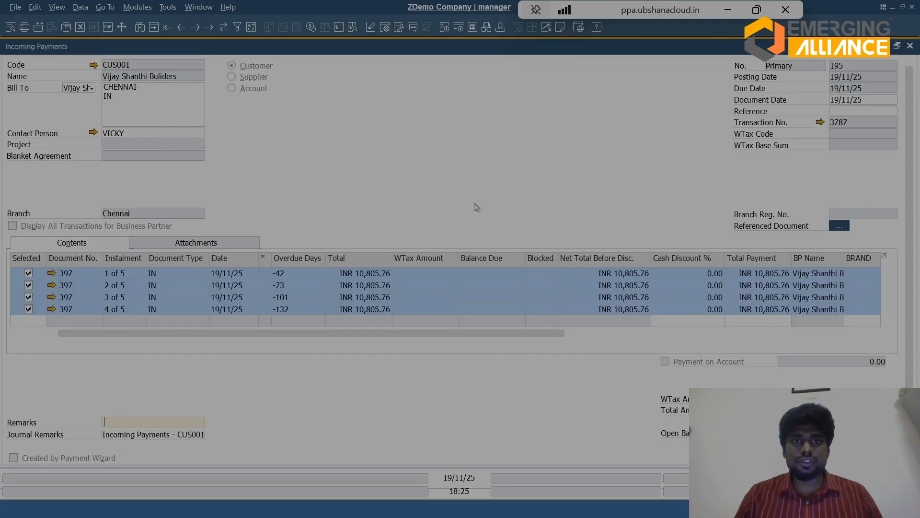
{"action": "left_click", "coordinate": [909, 46]}
Step: View the detailed list of open A/R invoices from the cockpit and the related links for Sales Order in the Sales Process
{"action": "mouse_move", "coordinate": [558, 161]}
{"action": "left_click", "coordinate": [241, 308]}
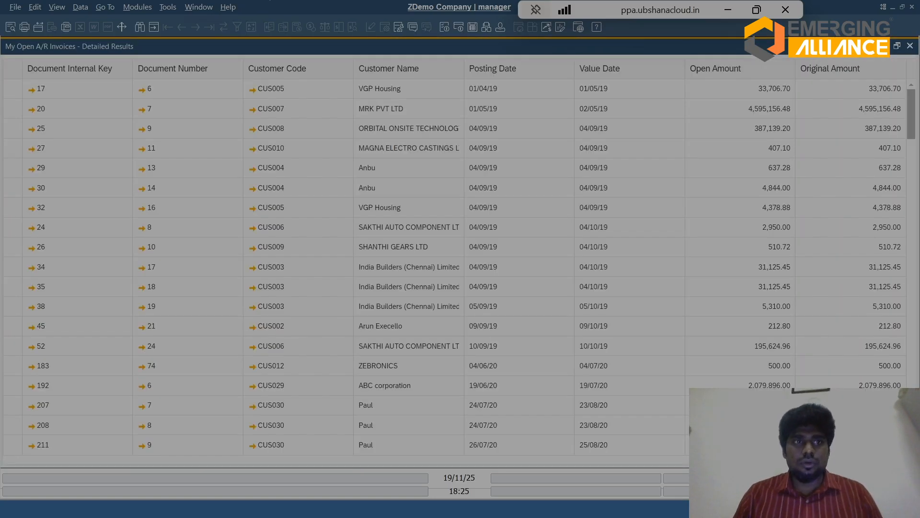
{"action": "left_click_drag", "start_coordinate": [913, 129], "coordinate": [913, 437]}
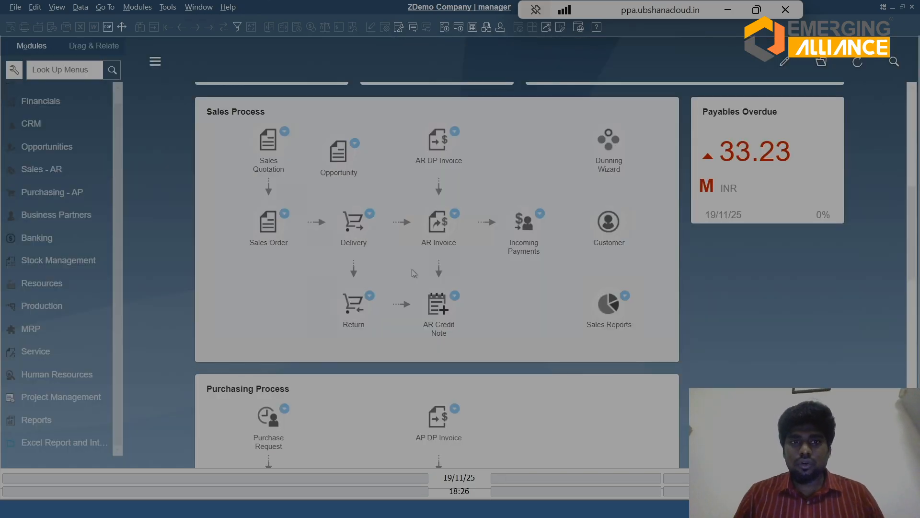
{"action": "left_click", "coordinate": [284, 214]}
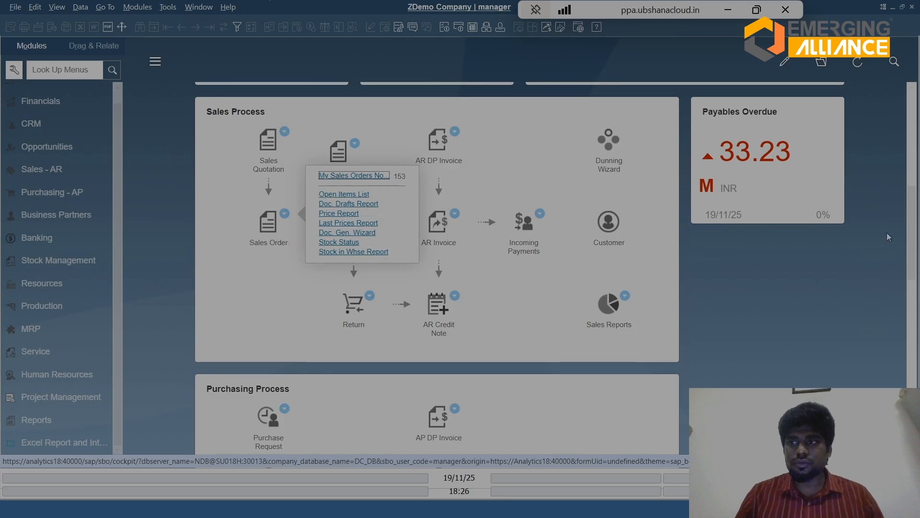
{"action": "left_click_drag", "start_coordinate": [914, 237], "coordinate": [918, 183]}
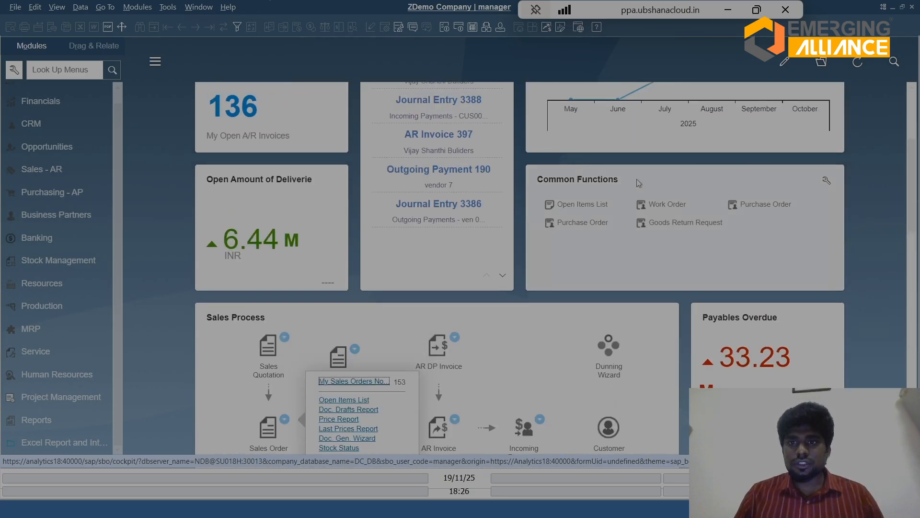
Step: Display the Open Items List for AR Invoices and open CUS001's invoice 397 from it
{"action": "left_click", "coordinate": [587, 207]}
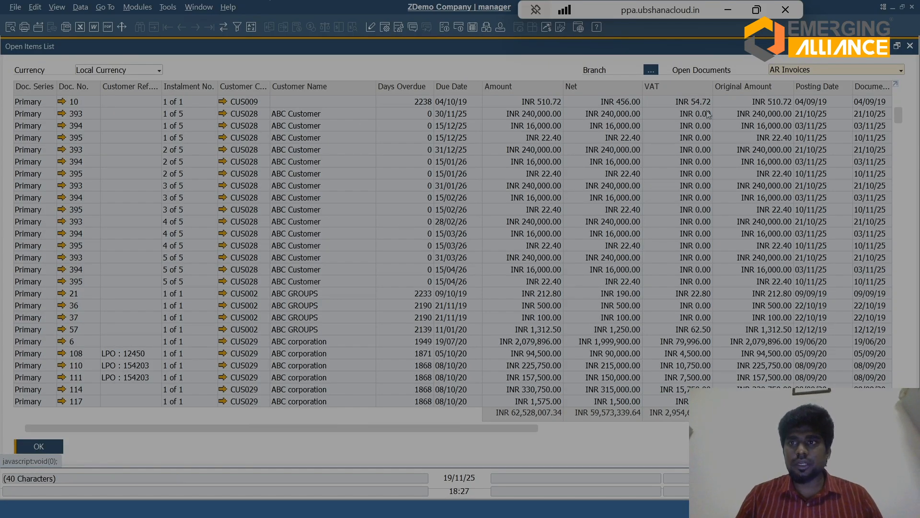
{"action": "left_click_drag", "start_coordinate": [899, 116], "coordinate": [906, 400]}
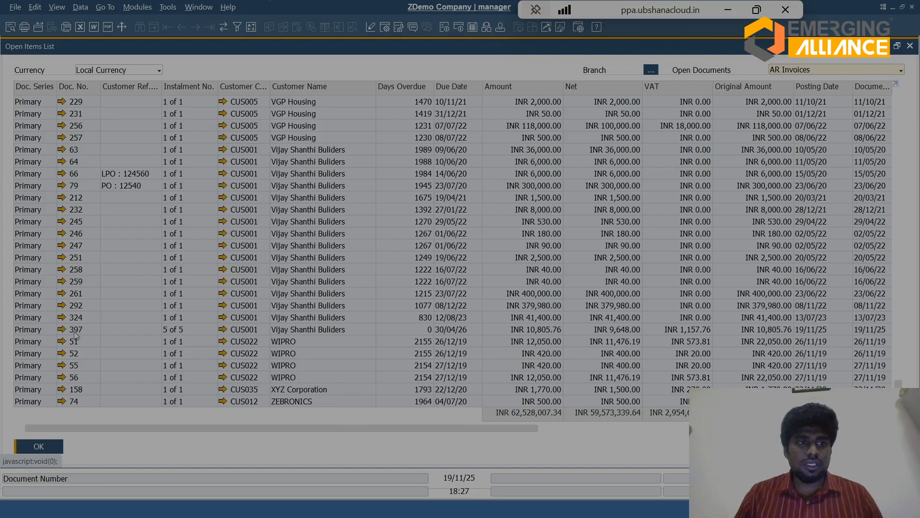
{"action": "left_click", "coordinate": [54, 330]}
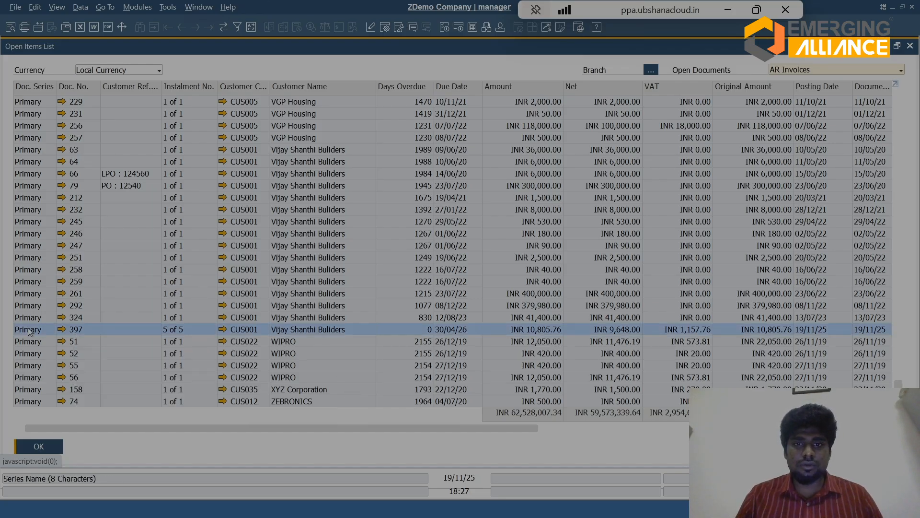
{"action": "left_click", "coordinate": [62, 331]}
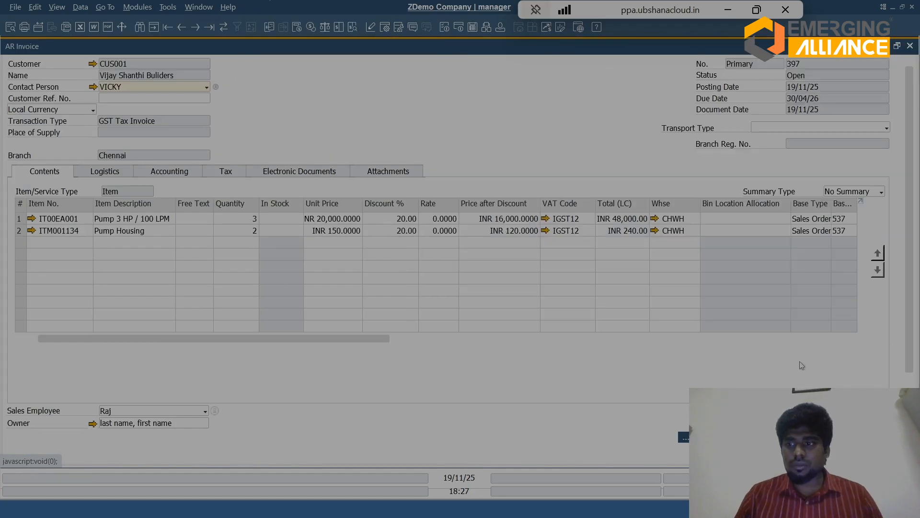
Step: Examine the totals and applied amount of AR Invoice 397, then close the invoice and the Open Items List
{"action": "scroll", "coordinate": [914, 335], "scroll_direction": "down", "scroll_amount": 3}
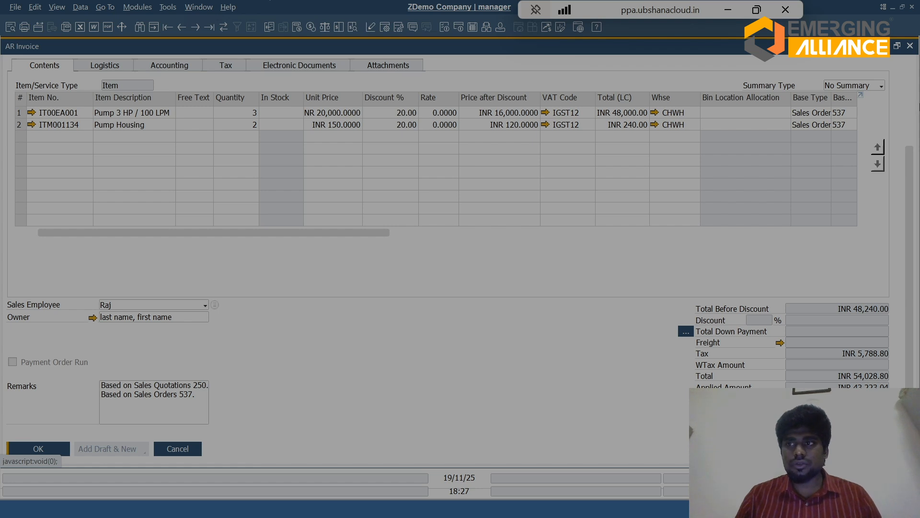
{"action": "scroll", "coordinate": [911, 96], "scroll_direction": "up", "scroll_amount": 3}
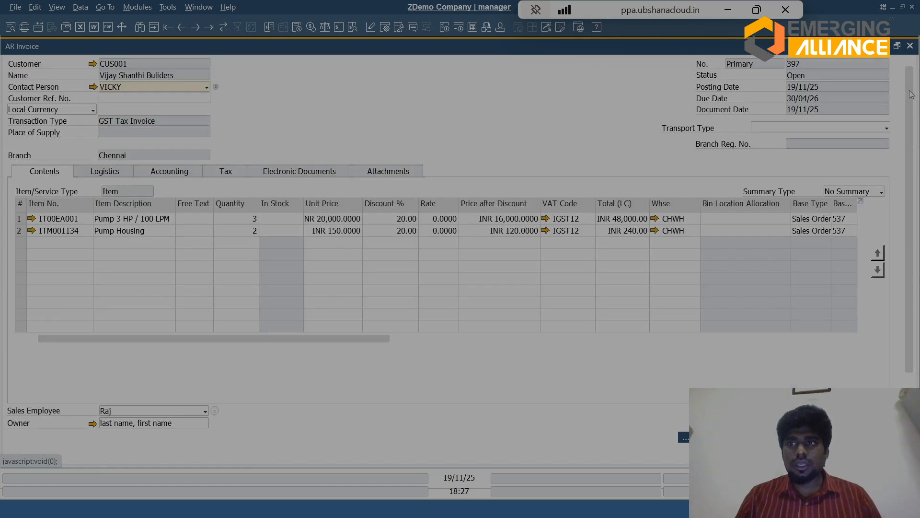
{"action": "left_click", "coordinate": [135, 10]}
{"action": "left_click", "coordinate": [518, 138]}
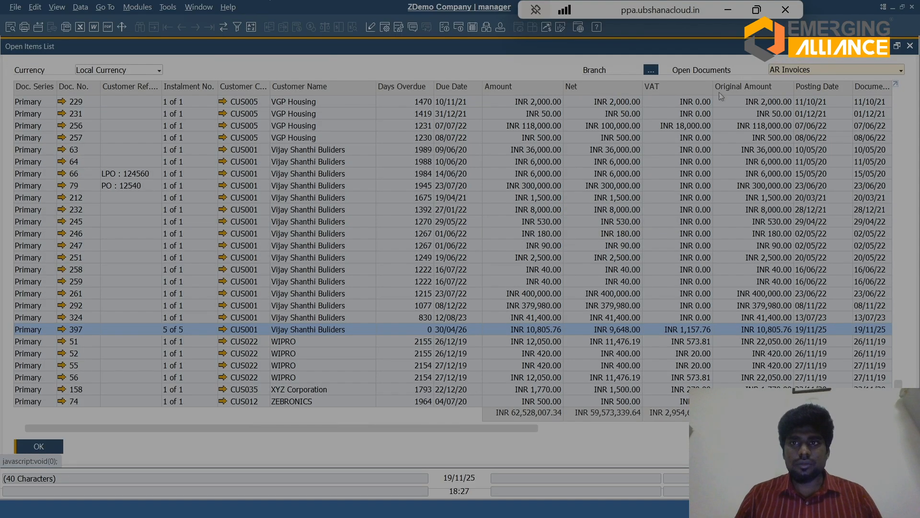
{"action": "left_click", "coordinate": [910, 46]}
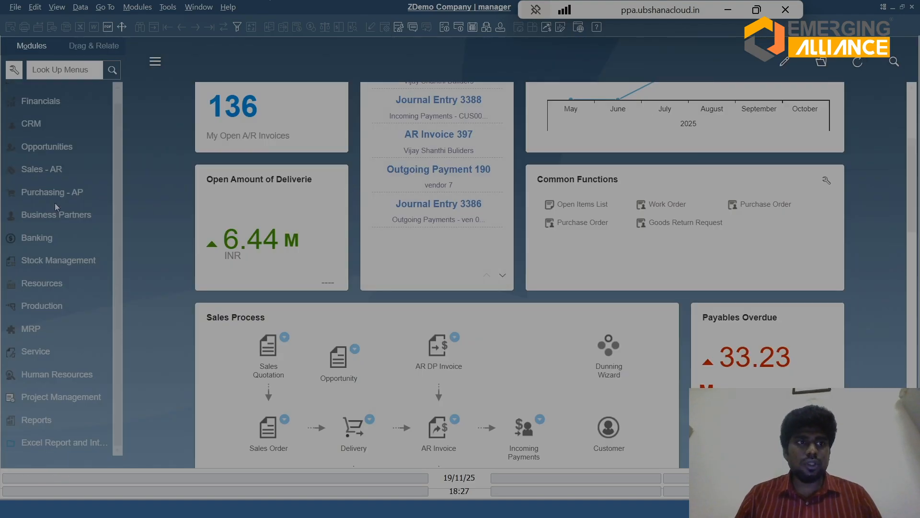
Step: Start another Incoming Payments document from Banking for customer CUS001
{"action": "left_click", "coordinate": [50, 240]}
{"action": "left_click", "coordinate": [64, 139]}
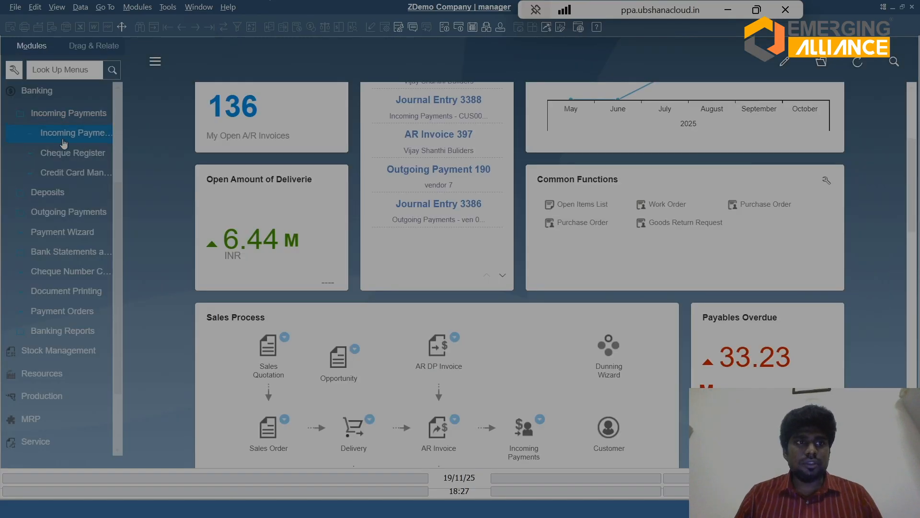
{"action": "left_click", "coordinate": [64, 144]}
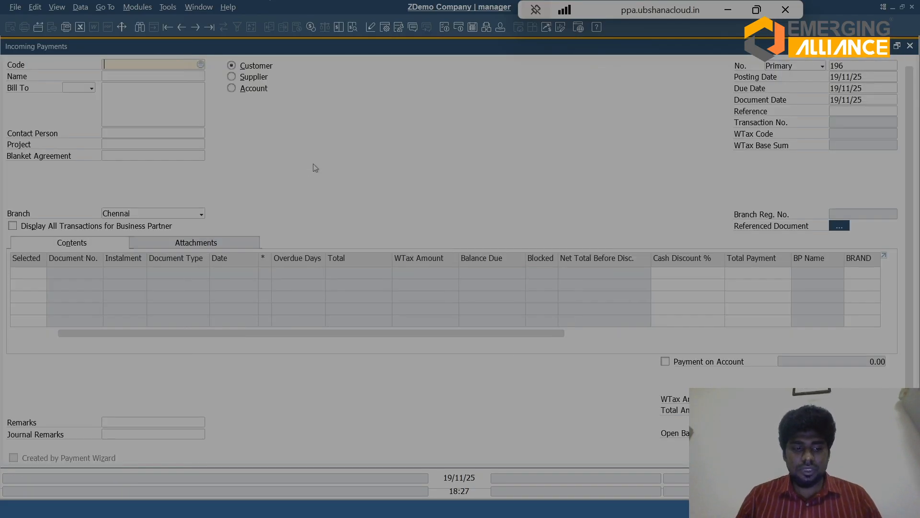
{"action": "key", "text": "Tab"}
{"action": "key", "text": "Down"}
{"action": "key", "text": "Down"}
{"action": "key", "text": "Down"}
{"action": "key", "text": "Down"}
{"action": "key", "text": "Down"}
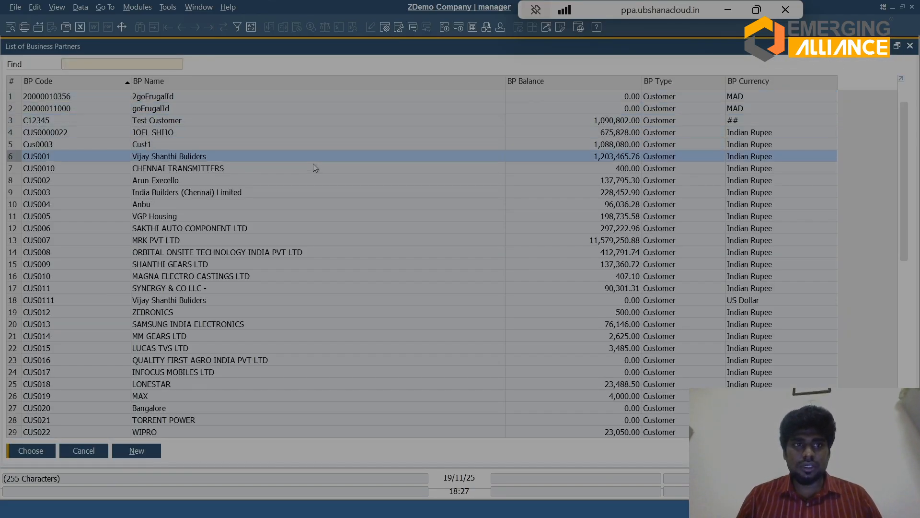
{"action": "key", "text": "Return"}
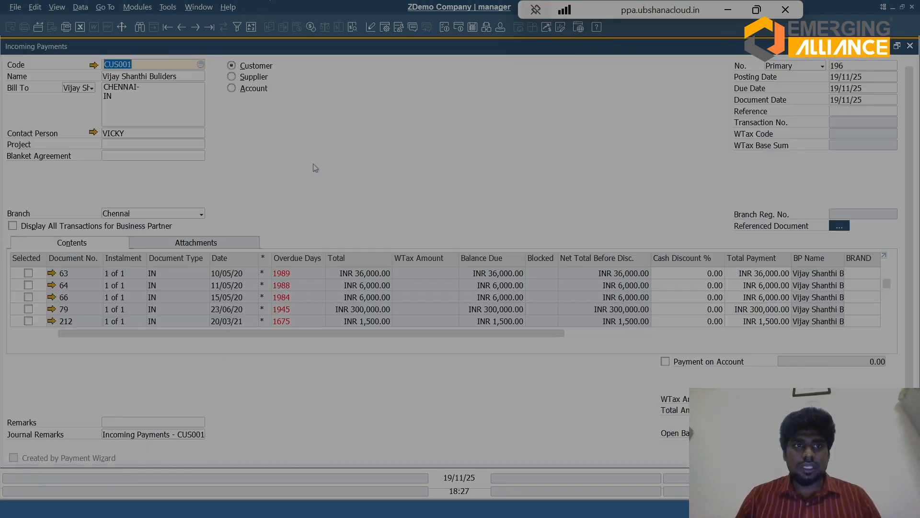
Step: Select the remaining instalment, 5 of 5, of AR Invoice 397 in the expanded transactions list and restore the form
{"action": "left_click", "coordinate": [885, 256]}
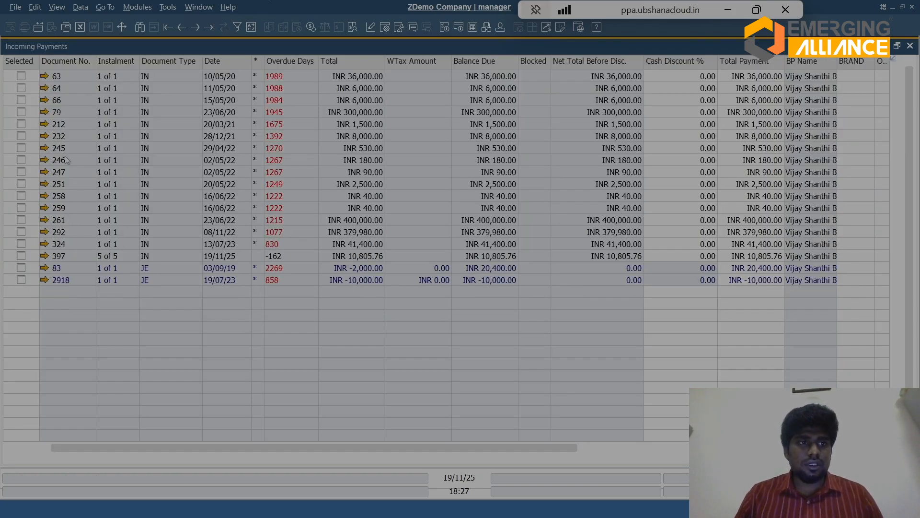
{"action": "left_click", "coordinate": [21, 256]}
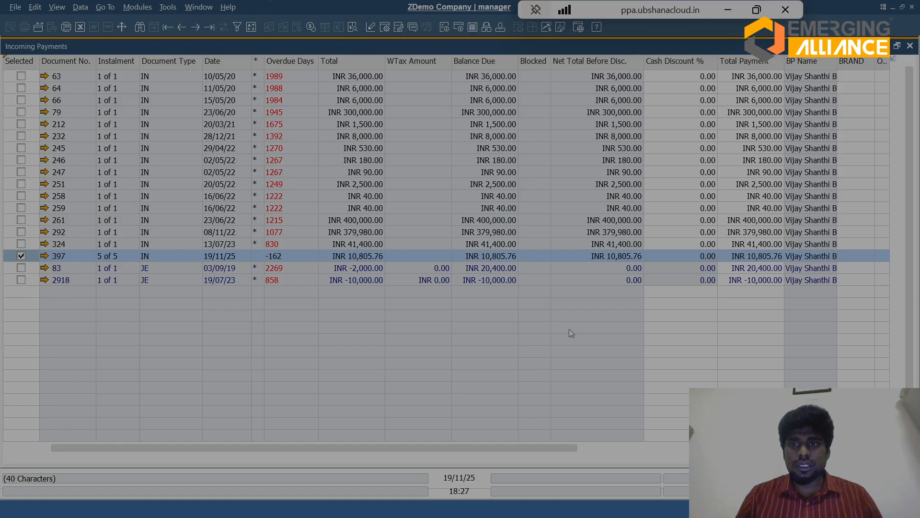
{"action": "left_click", "coordinate": [893, 59]}
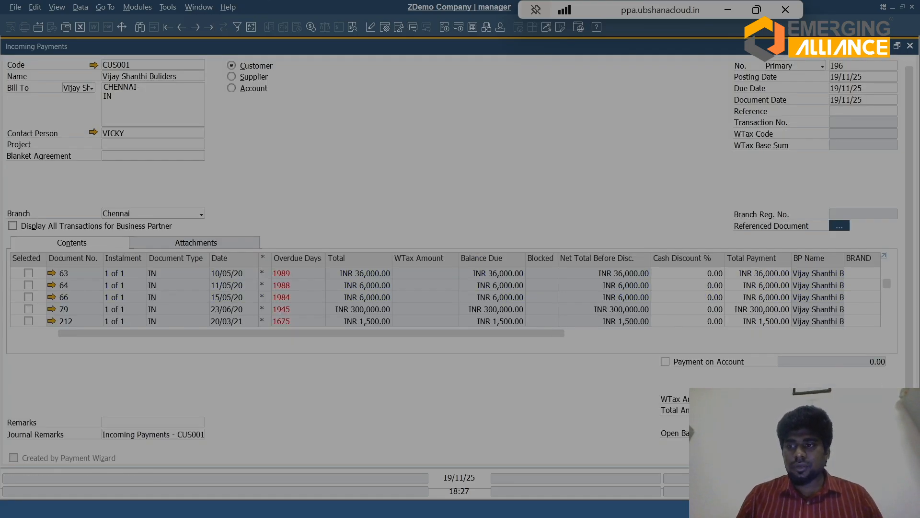
Step: Open the incoming payment's Payment Means and enter the full balance due, INR 10,805.76, as the cheque amount
{"action": "key", "text": "ctrl+y"}
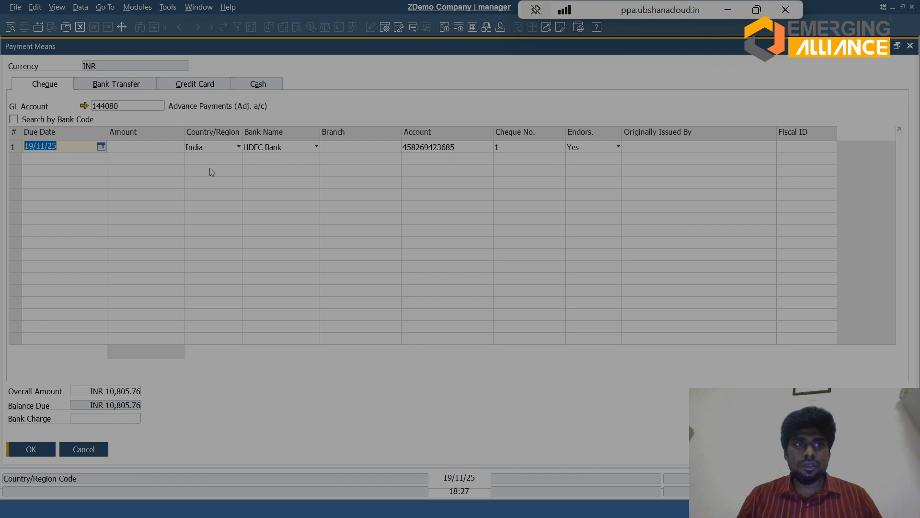
{"action": "left_click", "coordinate": [159, 149]}
{"action": "type", "text": "ven 009"}
{"action": "key", "text": "BackSpace"}
{"action": "key", "text": "BackSpace"}
{"action": "key", "text": "BackSpace"}
{"action": "key", "text": "BackSpace"}
{"action": "key", "text": "BackSpace"}
{"action": "key", "text": "BackSpace"}
{"action": "key", "text": "BackSpace"}
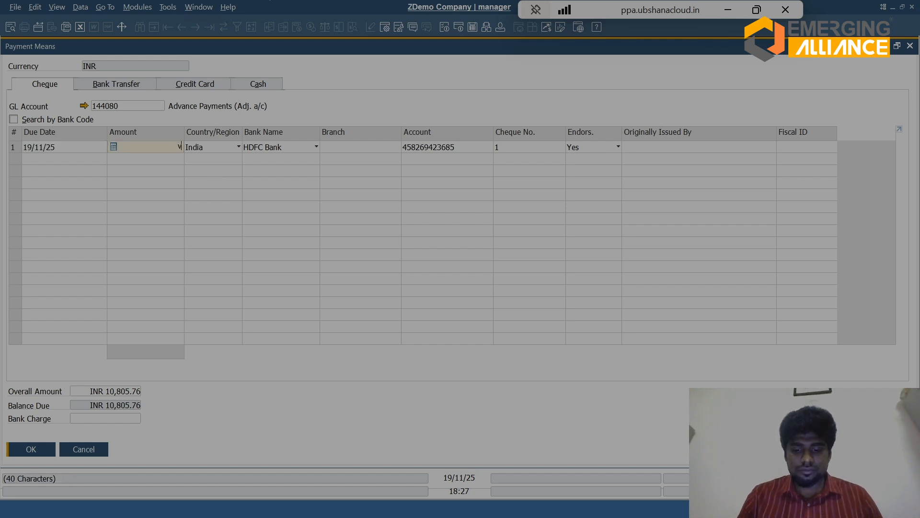
{"action": "key", "text": "ctrl+b"}
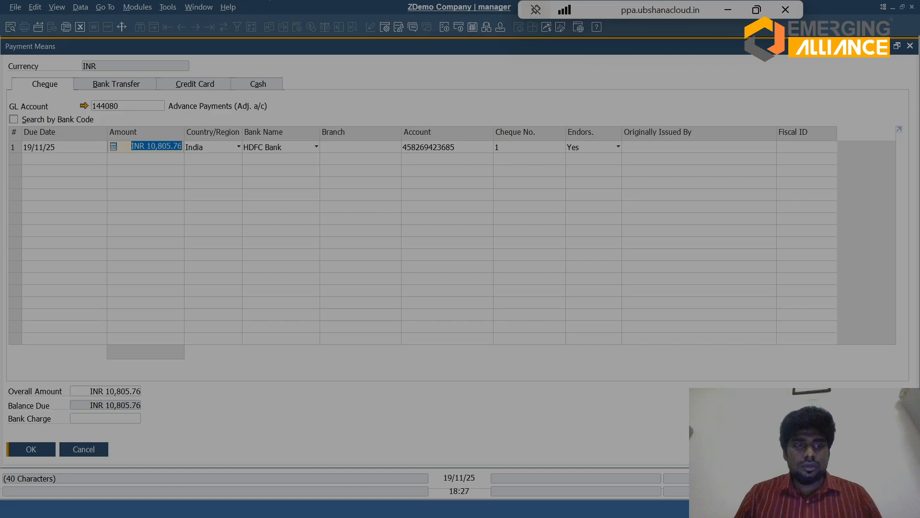
{"action": "key", "text": "Tab"}
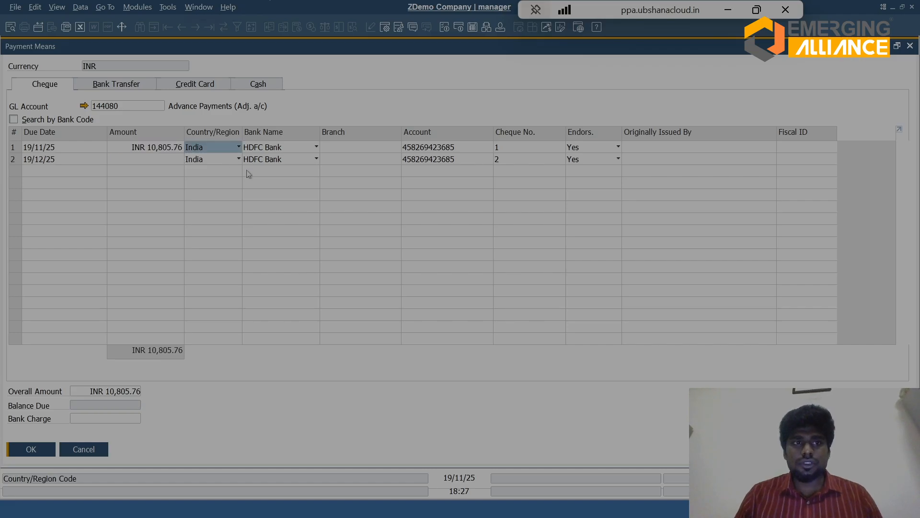
Step: Accept the cheque payment means and add the incoming payment for customer CUS001, confirming that it becomes unchangeable
{"action": "key", "text": "Return"}
{"action": "key", "text": "Return"}
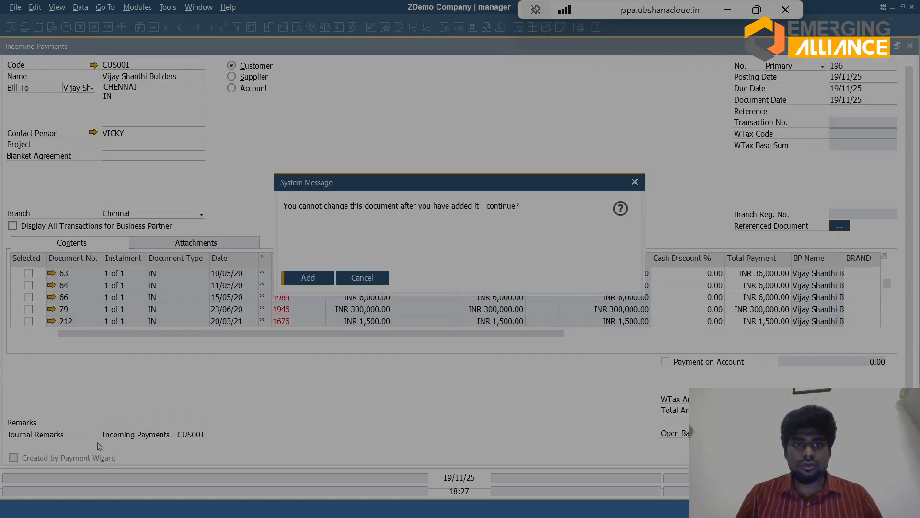
{"action": "key", "text": "Return"}
Step: Open AR Invoice 397 from the newly added incoming payment and examine its Relationship Map
{"action": "key", "text": "ctrl+Left"}
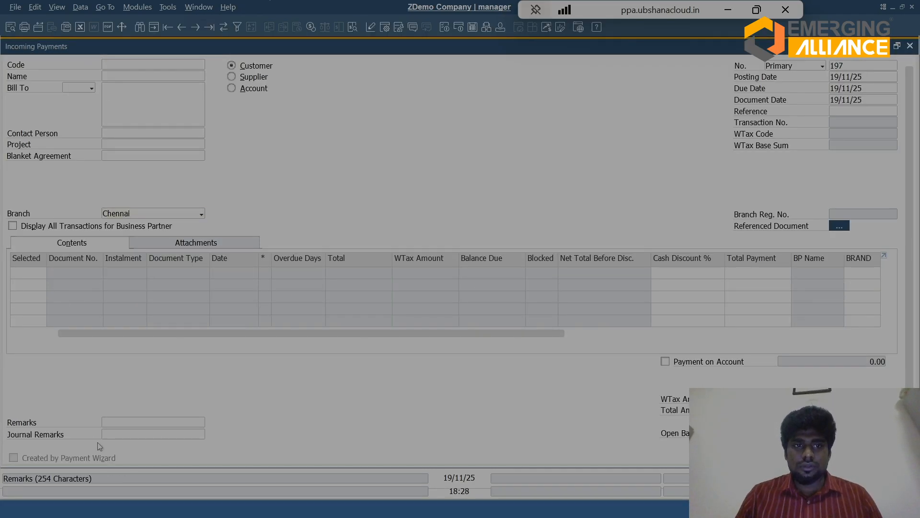
{"action": "left_click", "coordinate": [51, 273]}
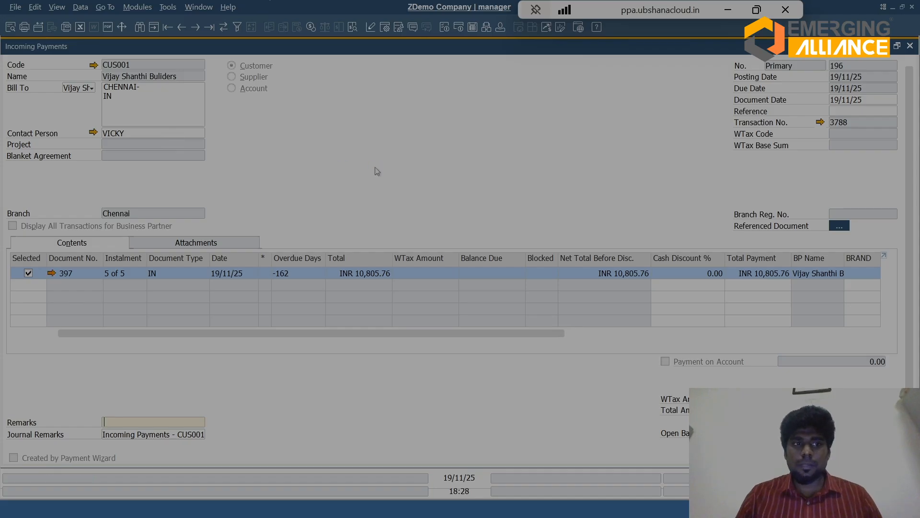
{"action": "right_click", "coordinate": [394, 122]}
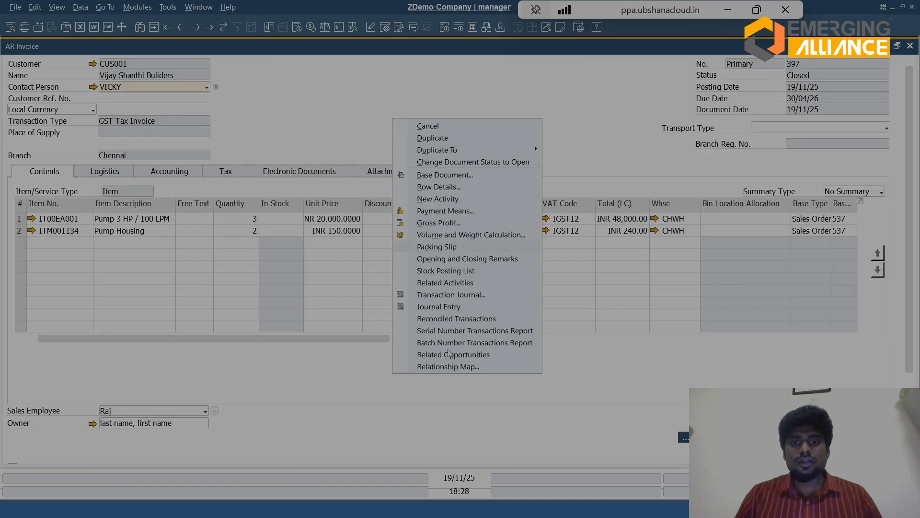
{"action": "left_click", "coordinate": [450, 366]}
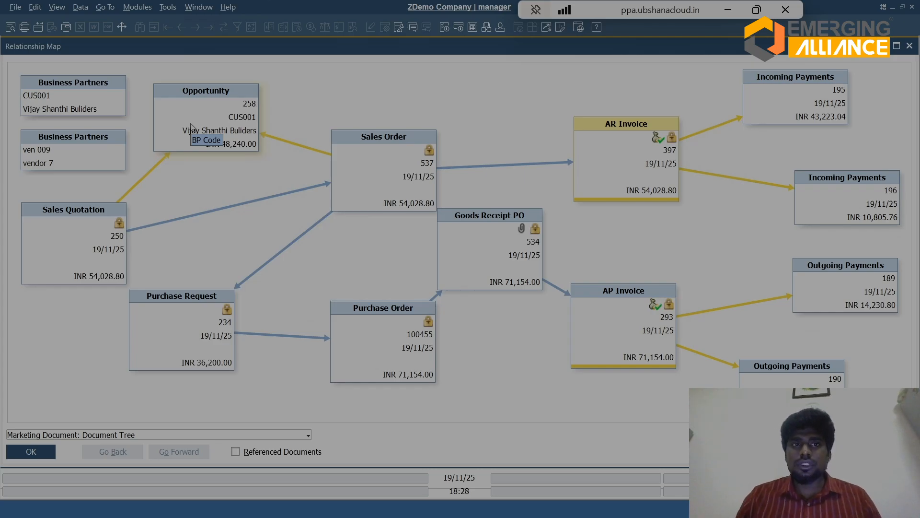
Step: Close the Relationship Map, the AR Invoice and the Incoming Payments form to return to the home dashboard
{"action": "left_click", "coordinate": [911, 46]}
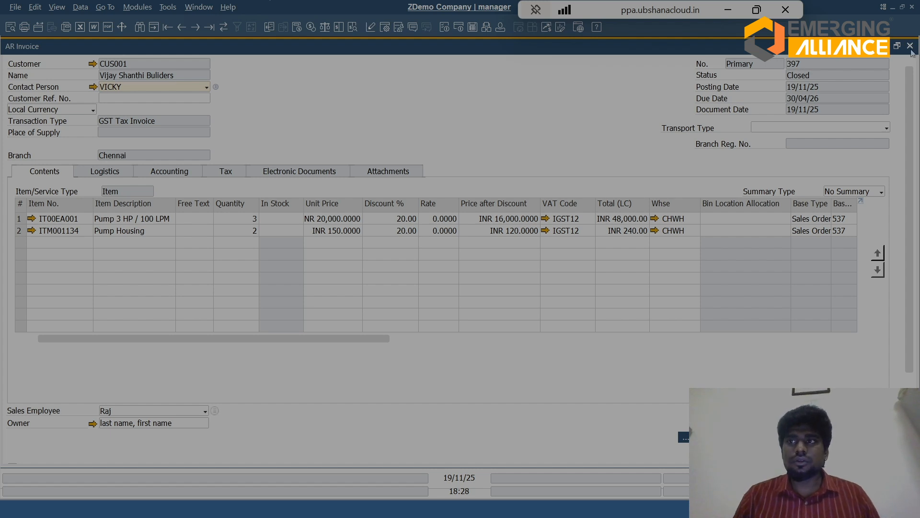
{"action": "left_click", "coordinate": [910, 47]}
{"action": "left_click", "coordinate": [911, 47]}
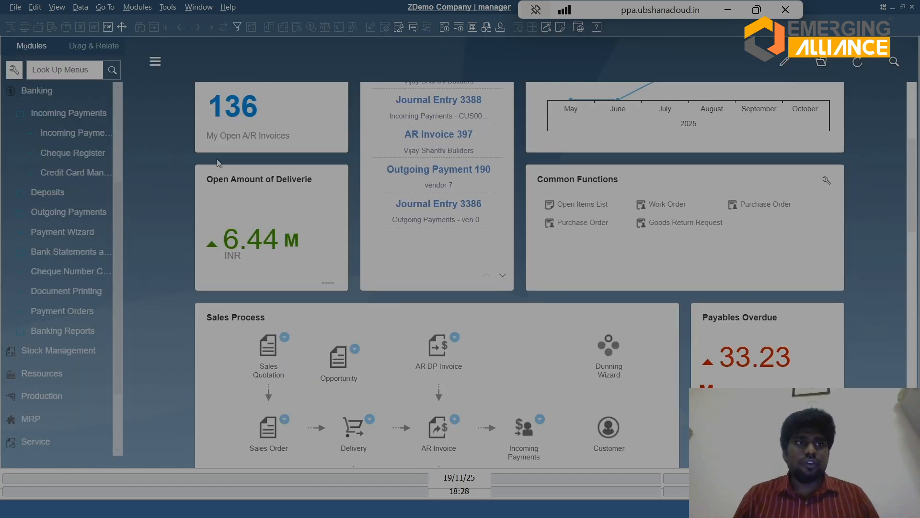